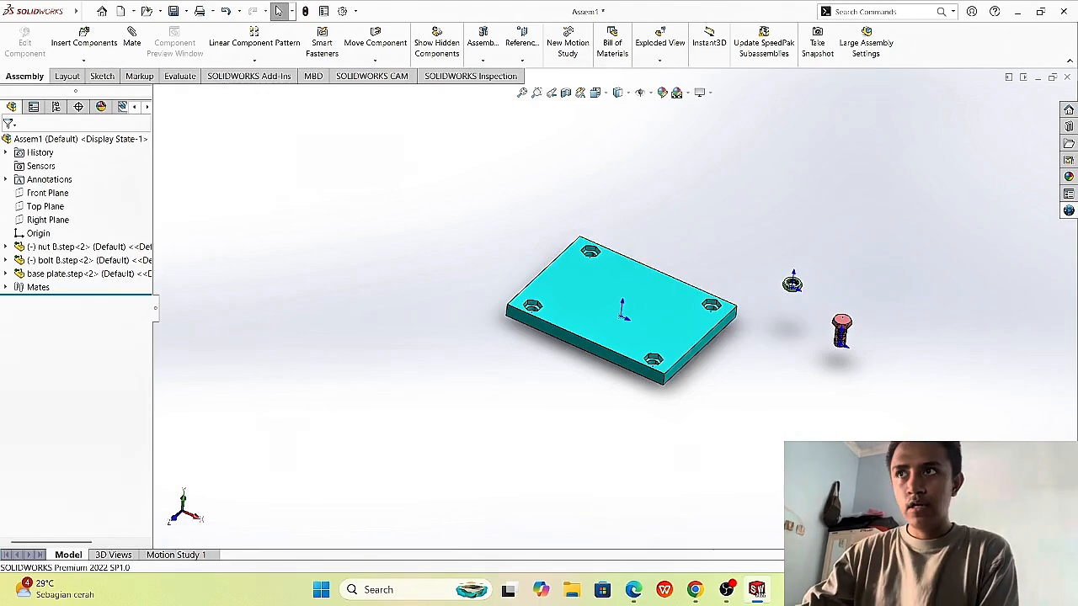
left_click(729, 590)
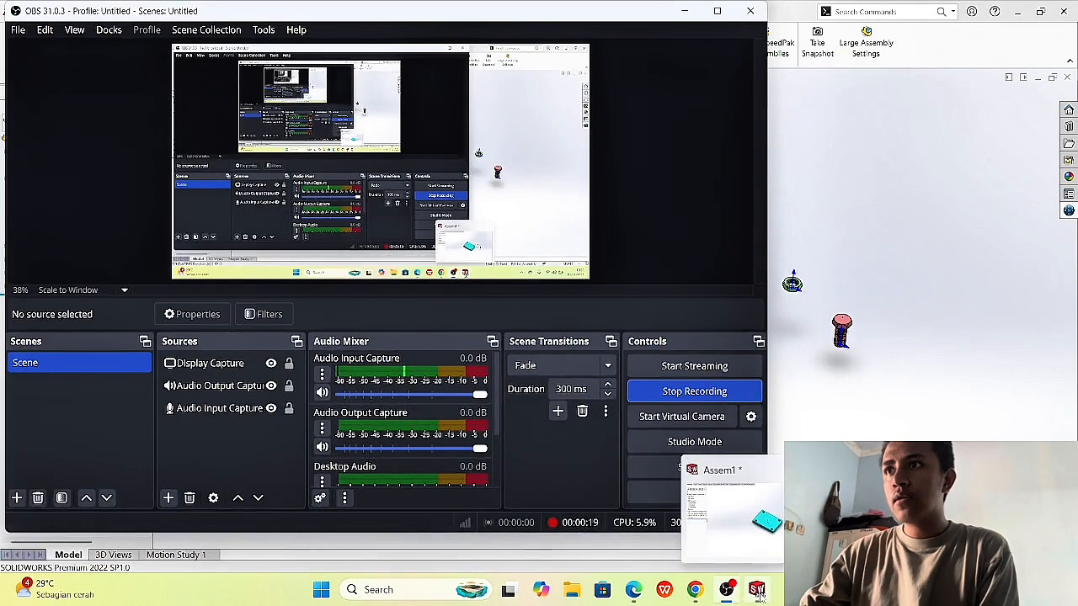
left_click(756, 589)
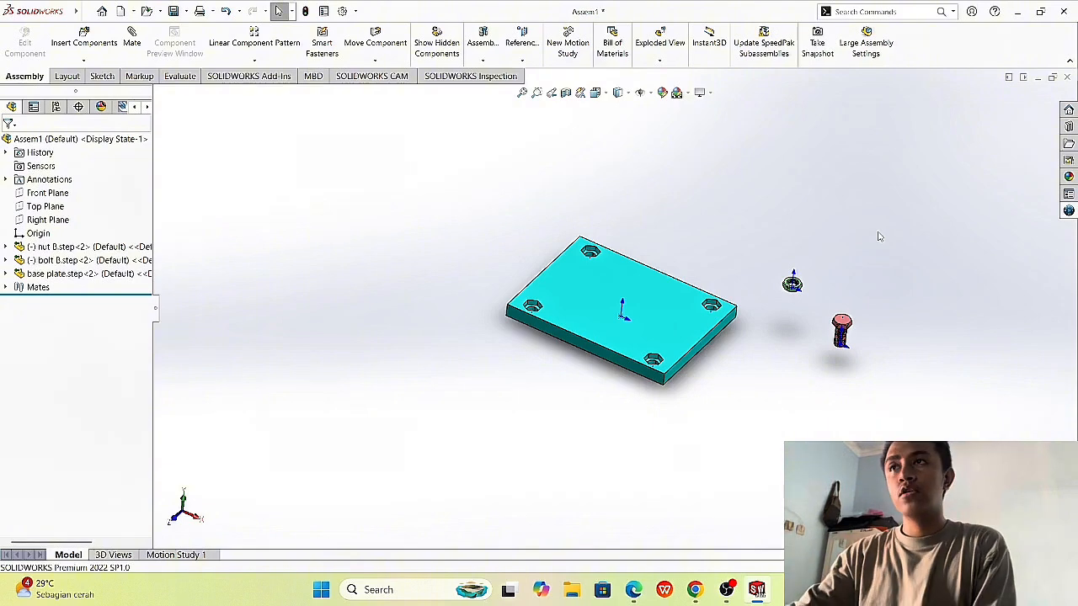
Step: Mate the nut's axis coincident with the axis of the nearest corner hole in the base plate
left_click(137, 40)
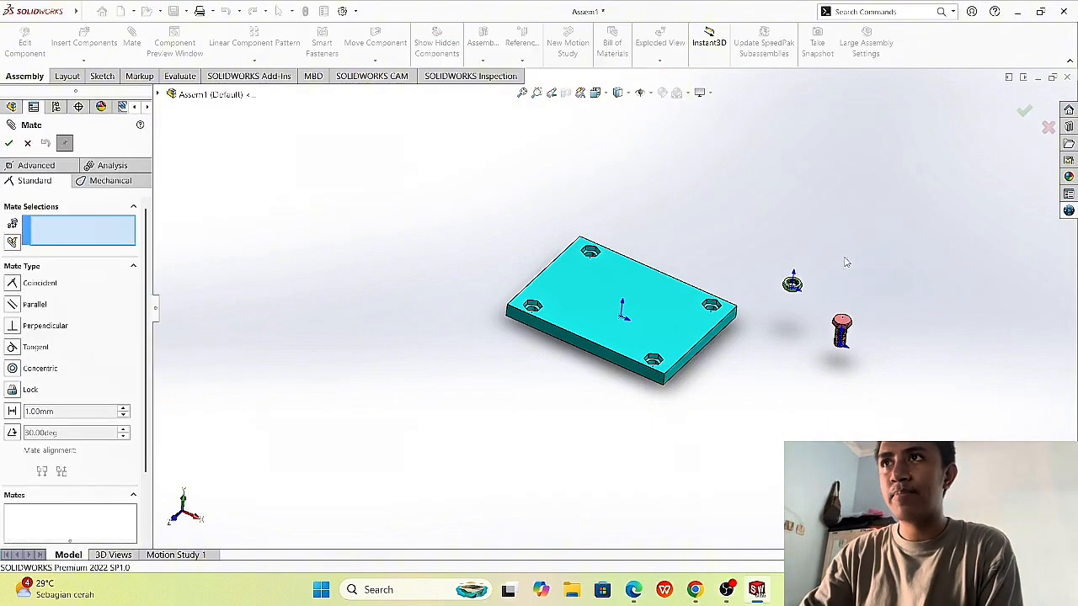
scroll(846, 262, "down", 2)
scroll(832, 283, "down", 5)
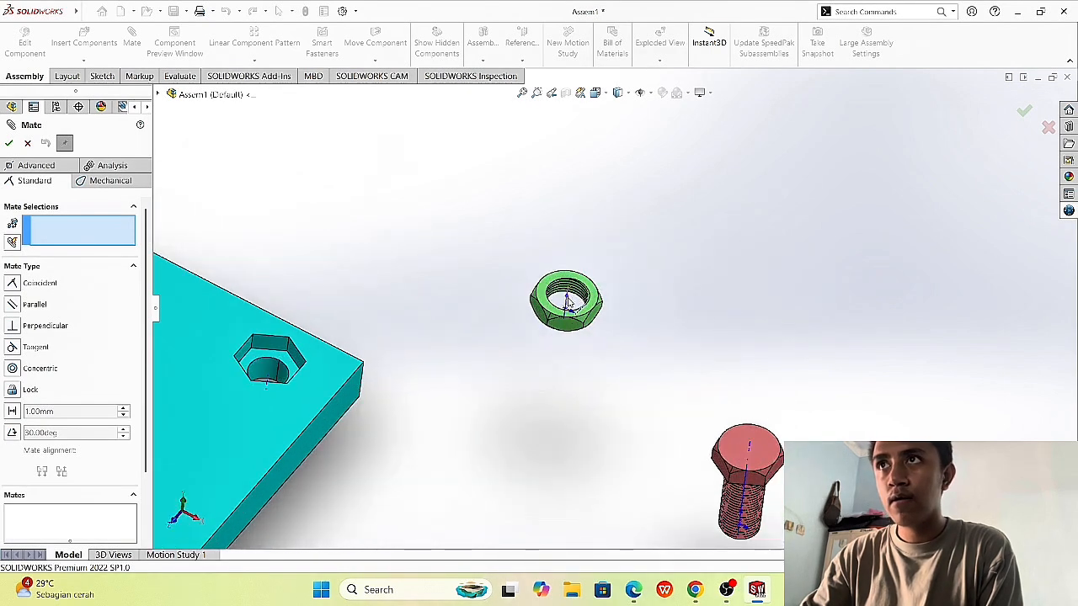
left_click(648, 93)
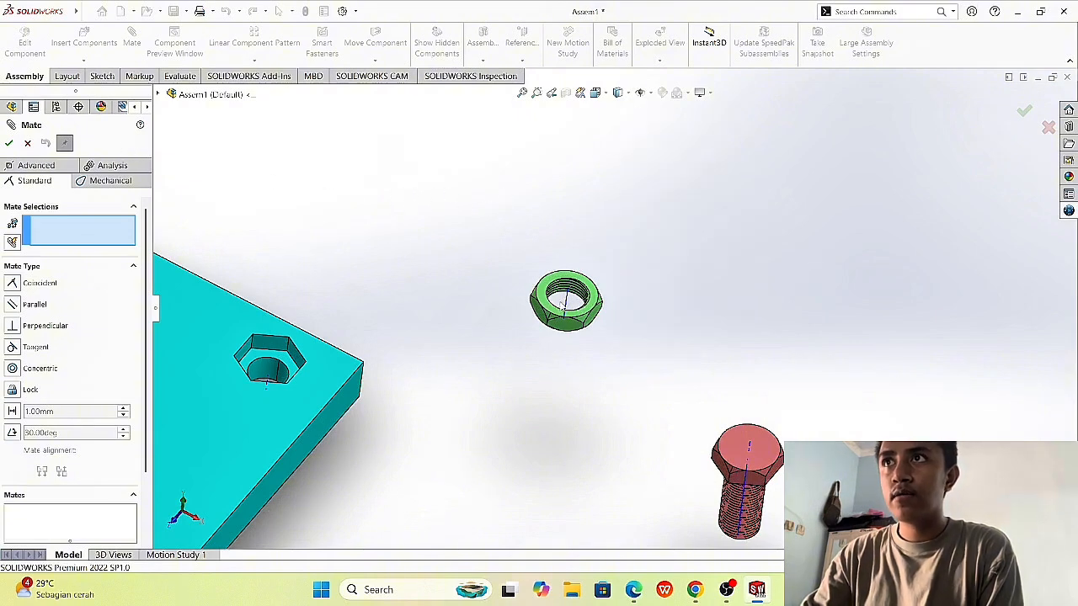
left_click(568, 304)
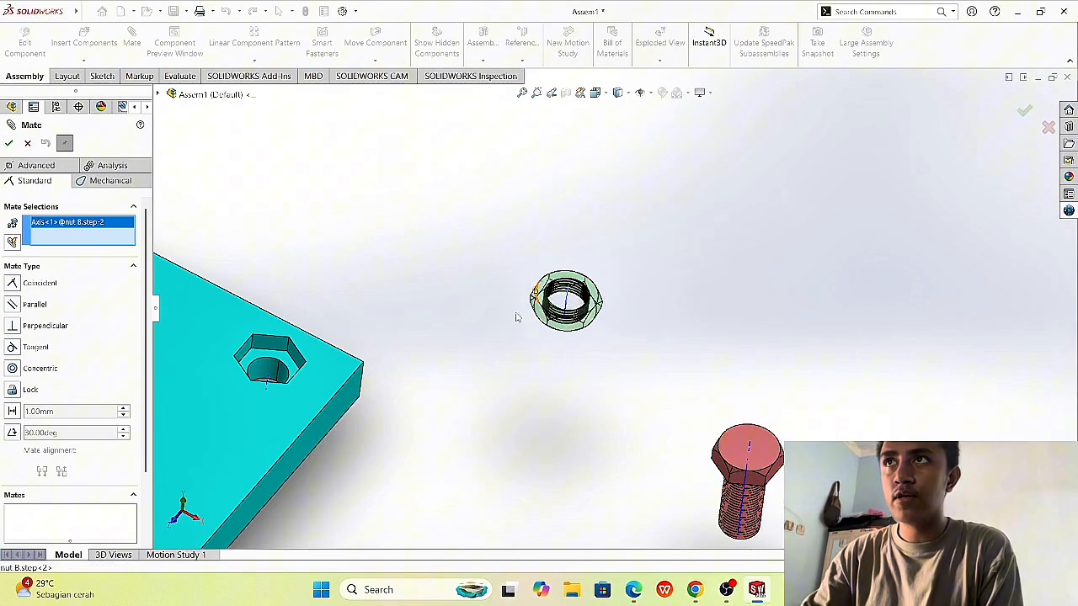
left_click(269, 380)
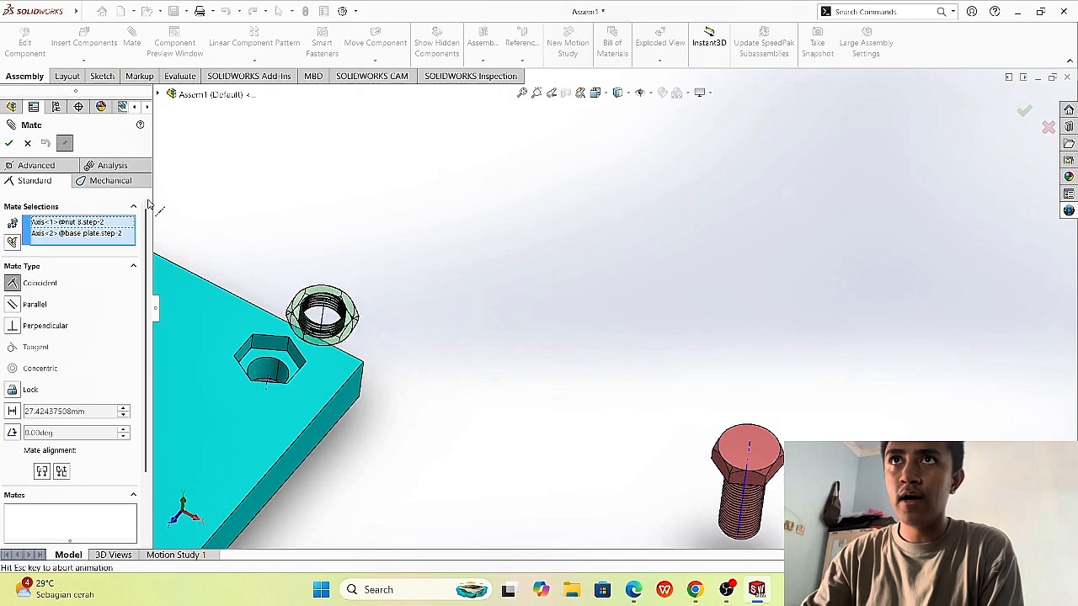
left_click(10, 143)
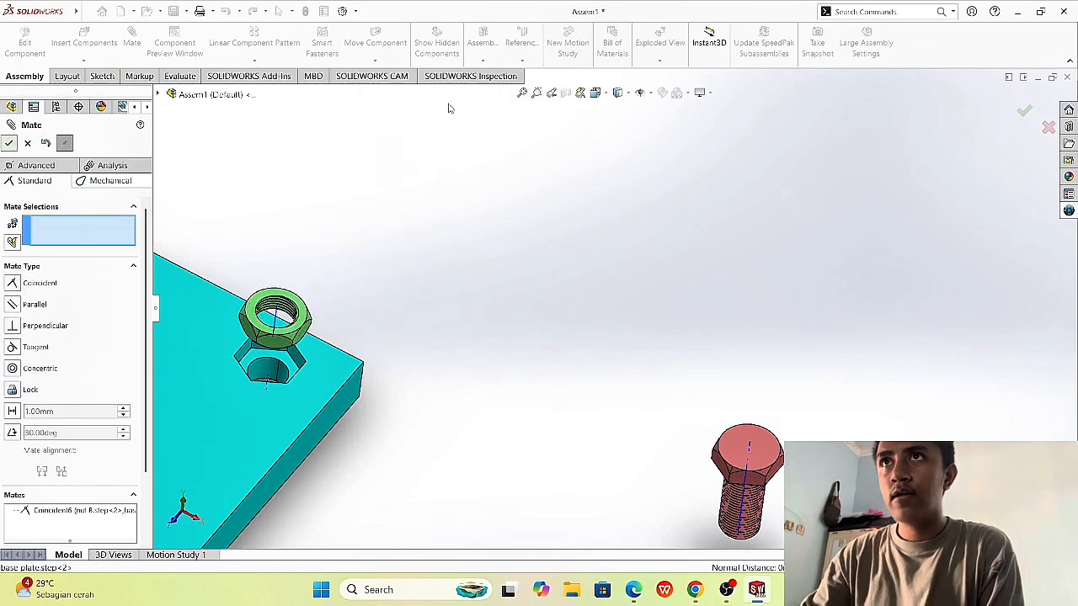
Step: Mate the bolt's axis coincident with the same base plate hole axis
left_click(748, 455)
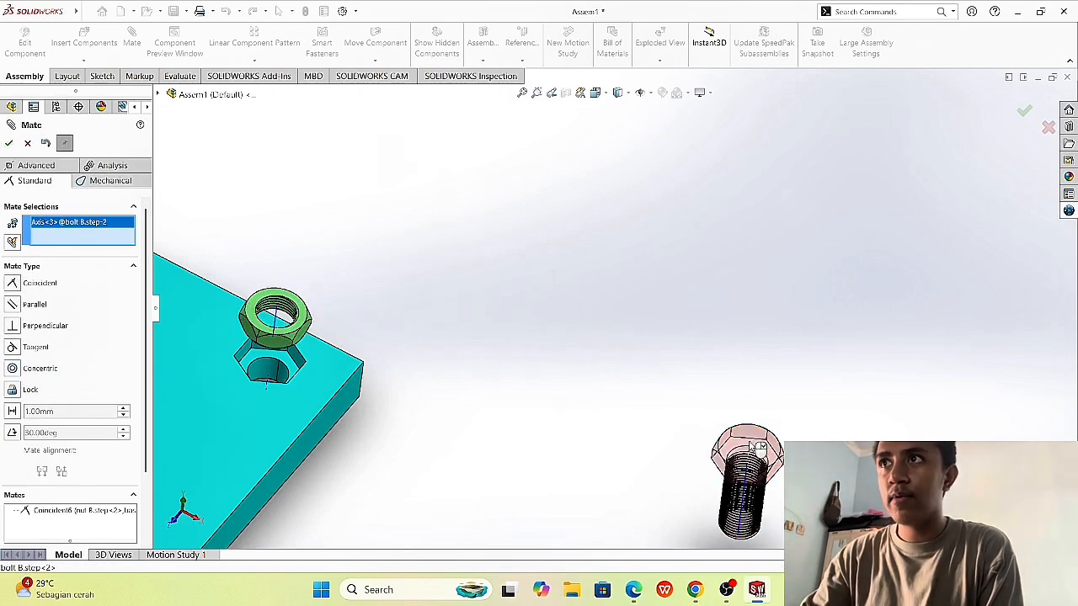
left_click(271, 368)
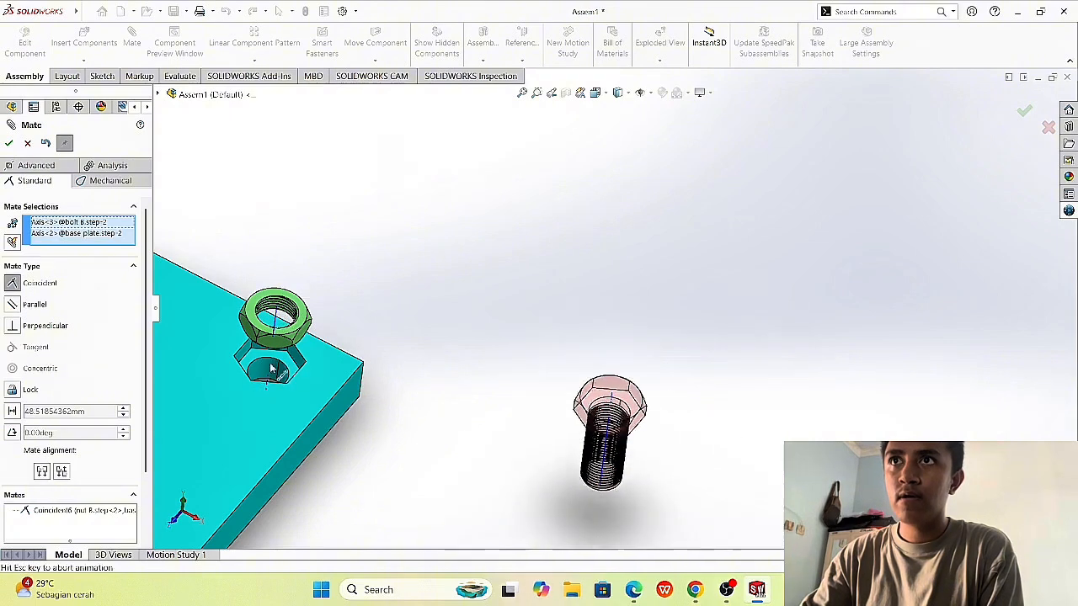
left_click(9, 143)
Step: Add a coincident mate between a side face of the bolt head and the base plate's hexagonal pocket
scroll(403, 314, "up", 2)
scroll(402, 314, "up", 2)
scroll(454, 310, "down", 3)
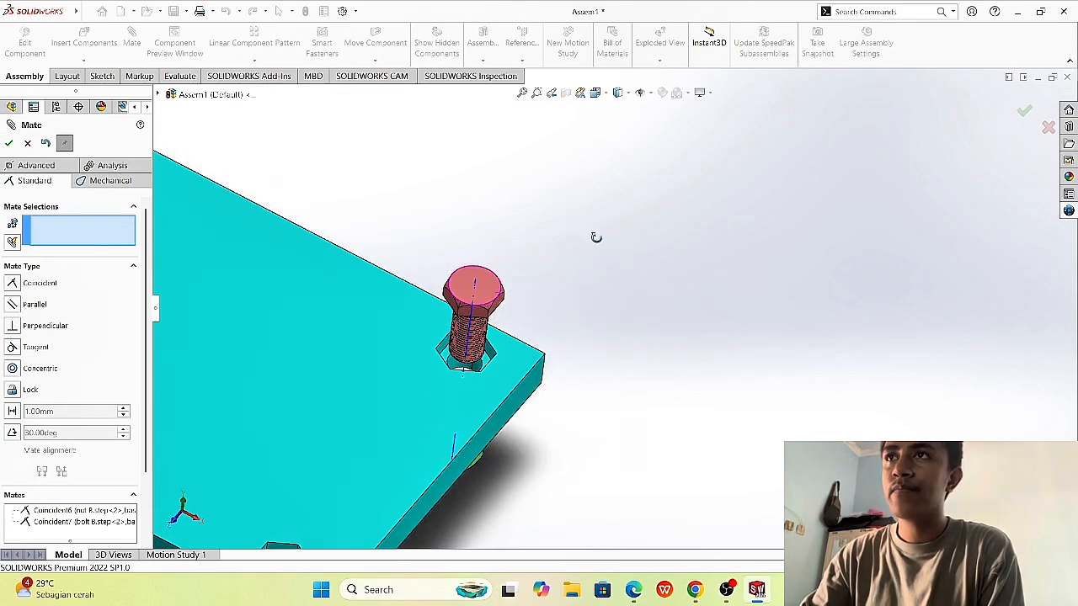
middle_click_drag(595, 237, 563, 244)
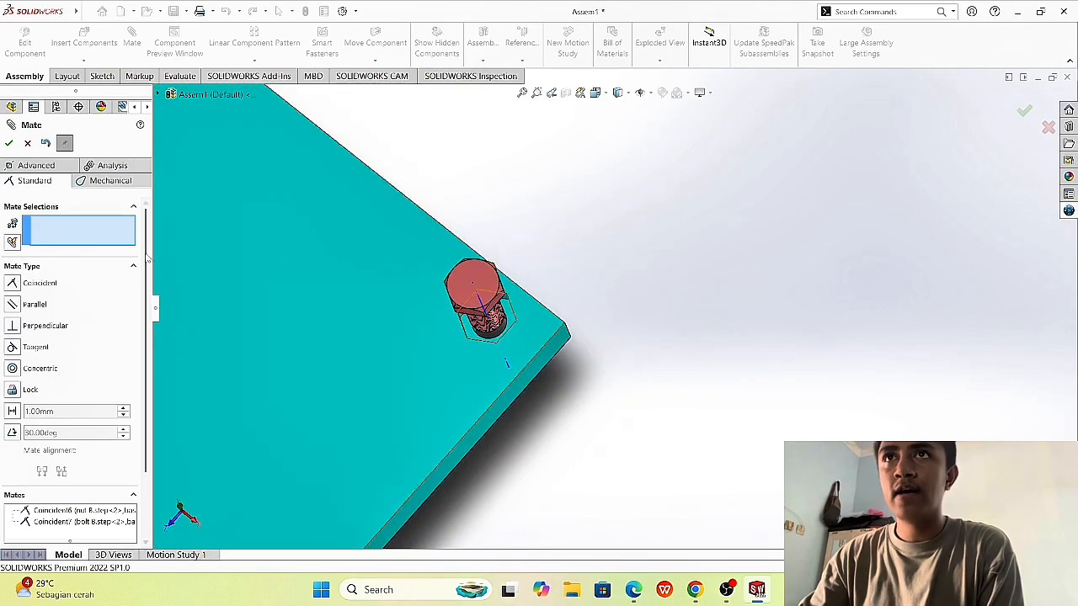
scroll(556, 315, "up", 2)
scroll(529, 325, "down", 3)
scroll(531, 329, "down", 1)
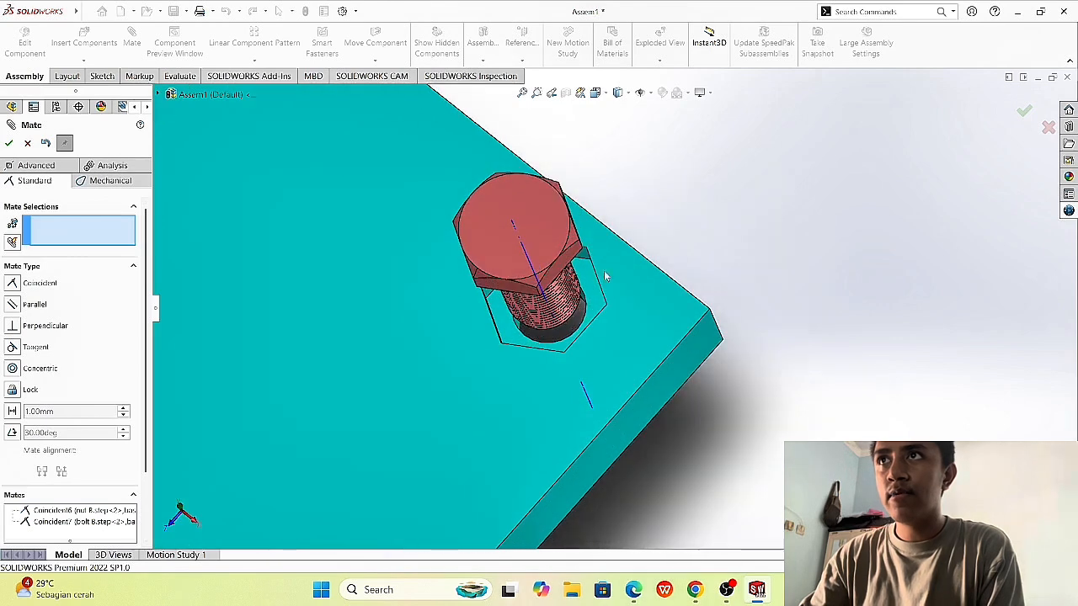
left_click(555, 273)
left_click(670, 404)
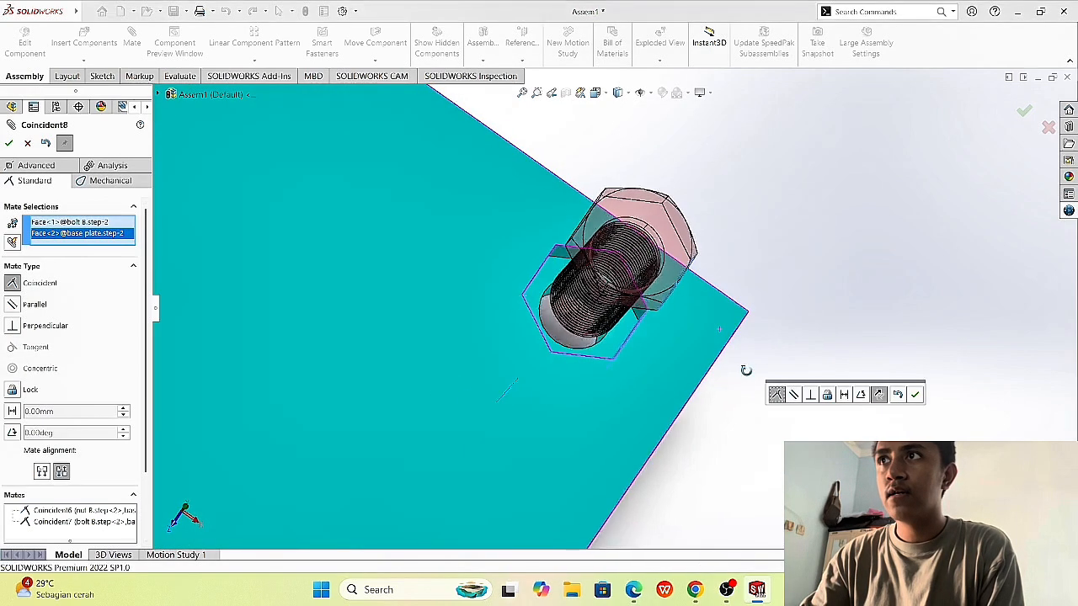
left_click(915, 395)
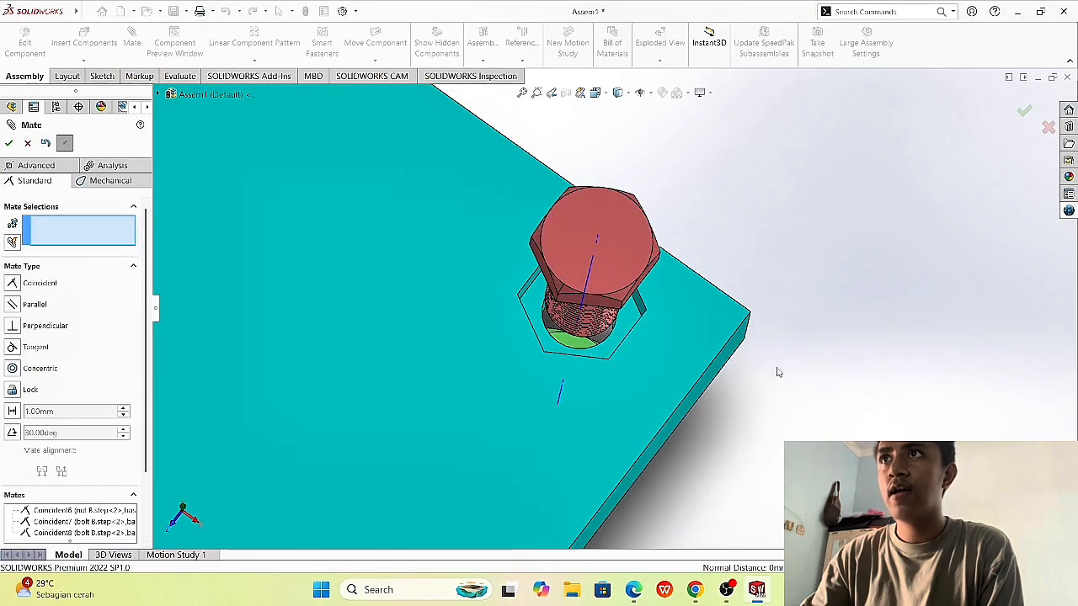
Step: Seat the bolt by mating the underside of its head coincident with the floor of the hexagonal pocket
left_click(520, 313)
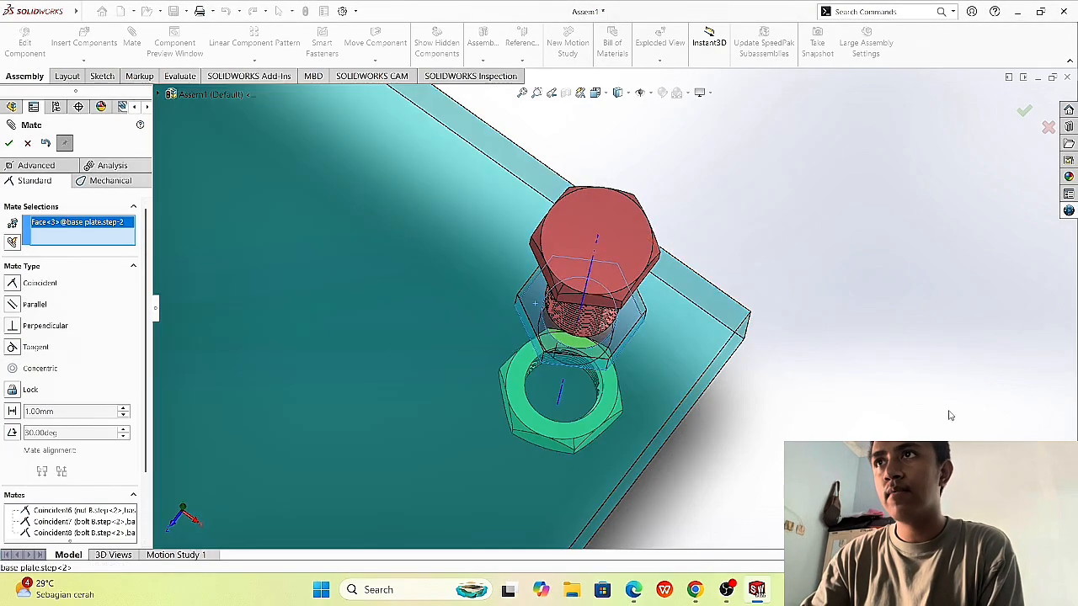
middle_click_drag(950, 415, 786, 294)
left_click(716, 239)
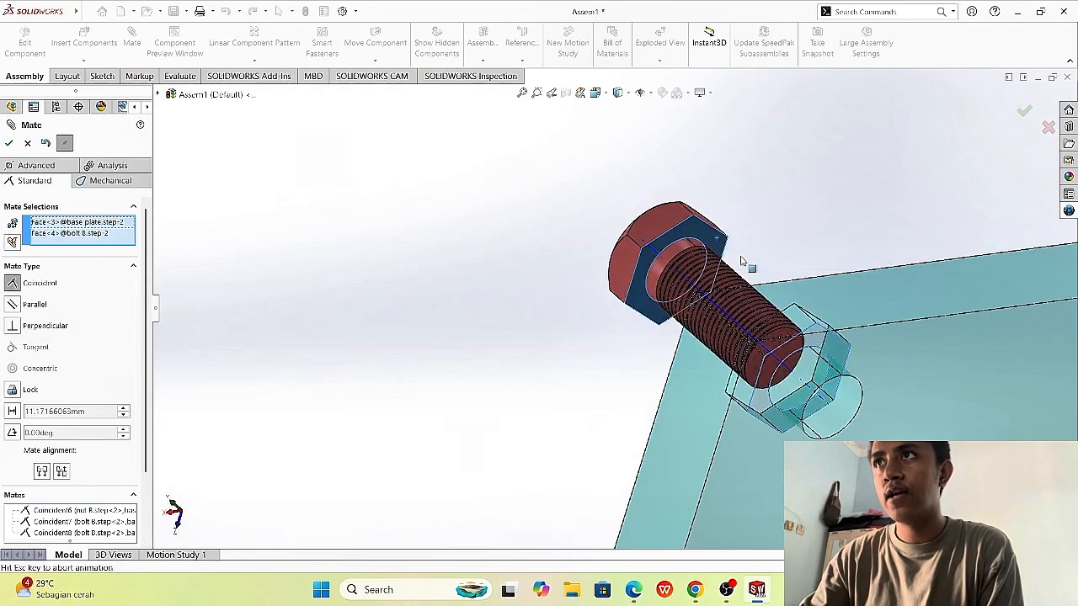
middle_click_drag(938, 352, 994, 224)
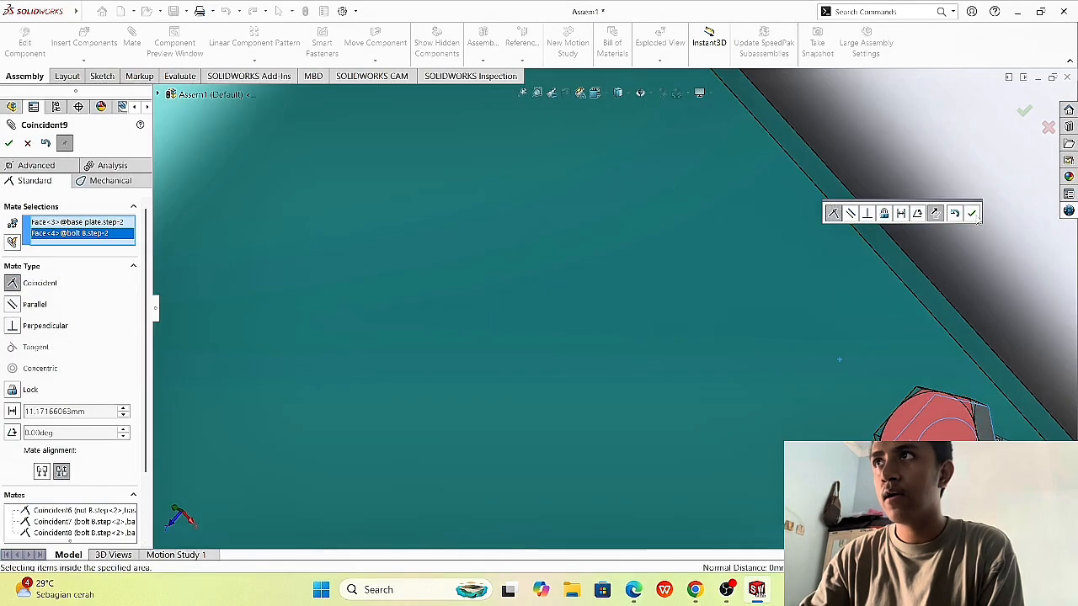
left_click(971, 213)
Step: Start a Screw mate and slide the nut along its axis onto the bolt's threaded end beneath the plate
scroll(949, 253, "up", 5)
scroll(878, 320, "down", 5)
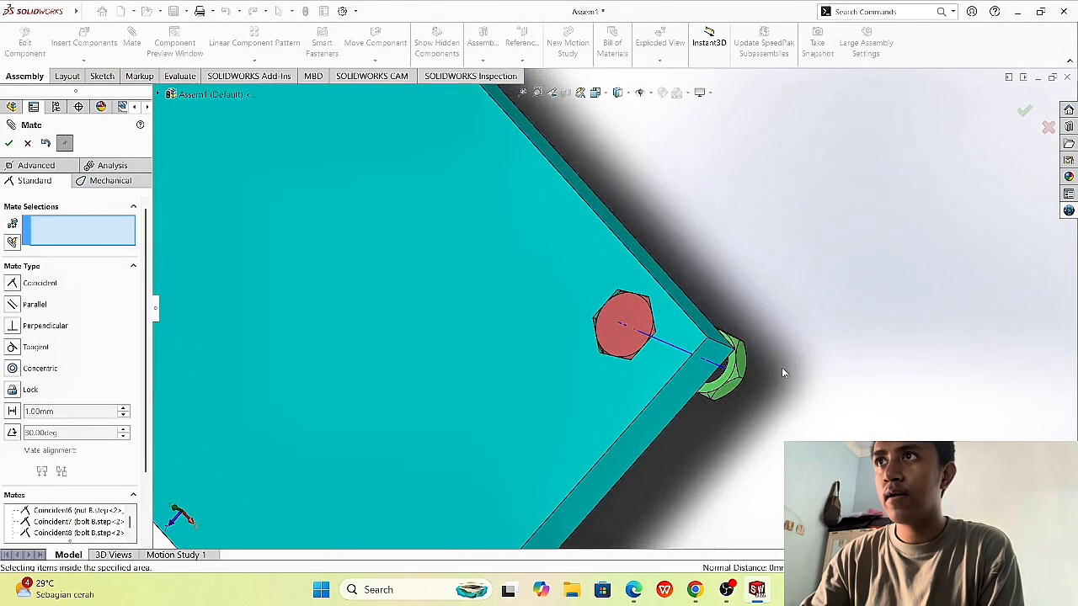
middle_click_drag(782, 372, 693, 329)
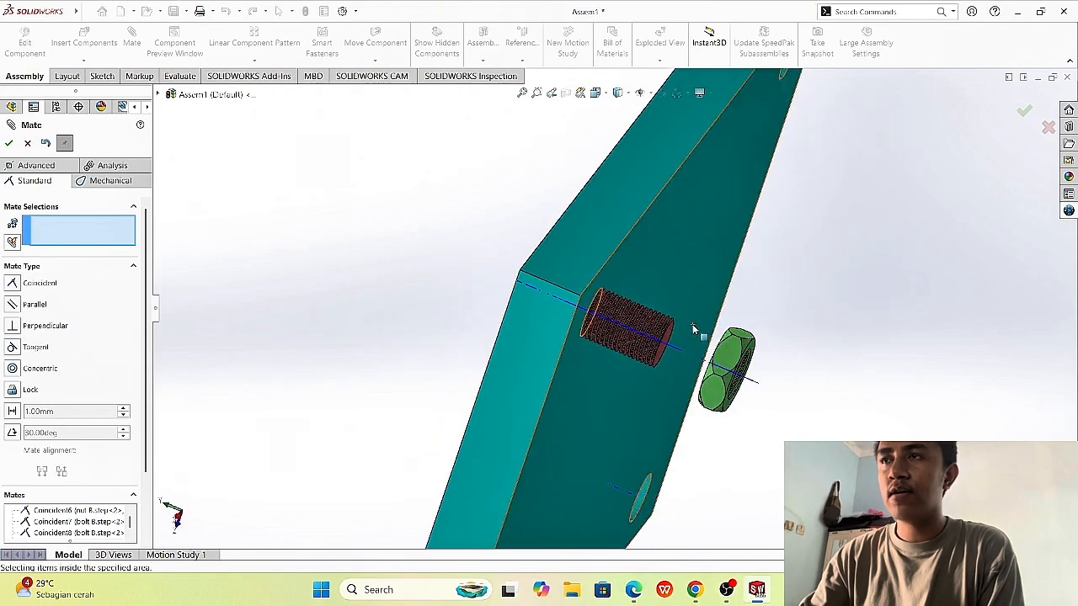
scroll(789, 318, "up", 1)
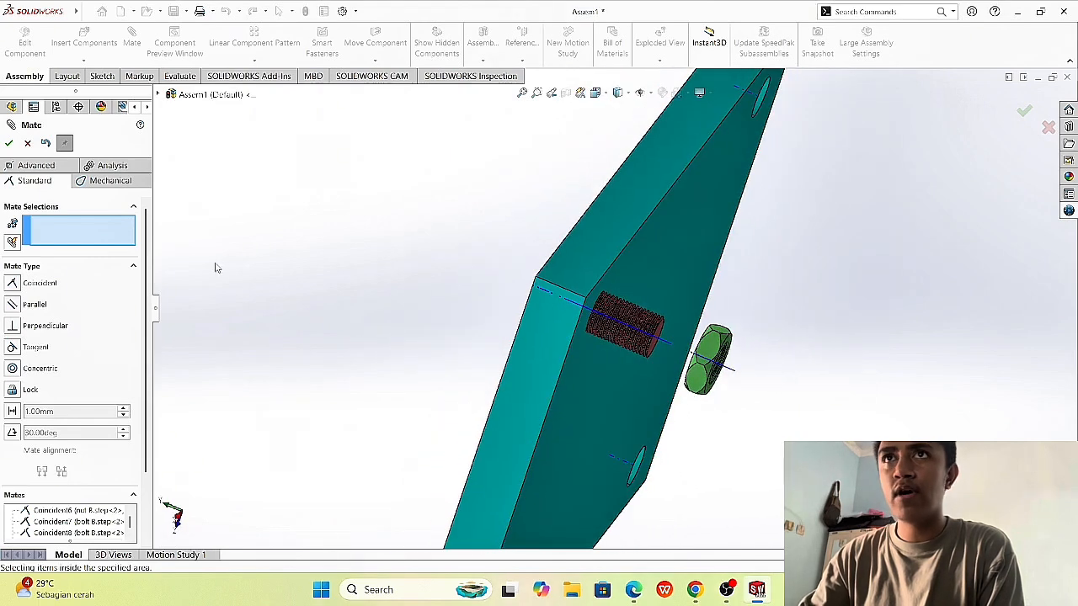
left_click(116, 187)
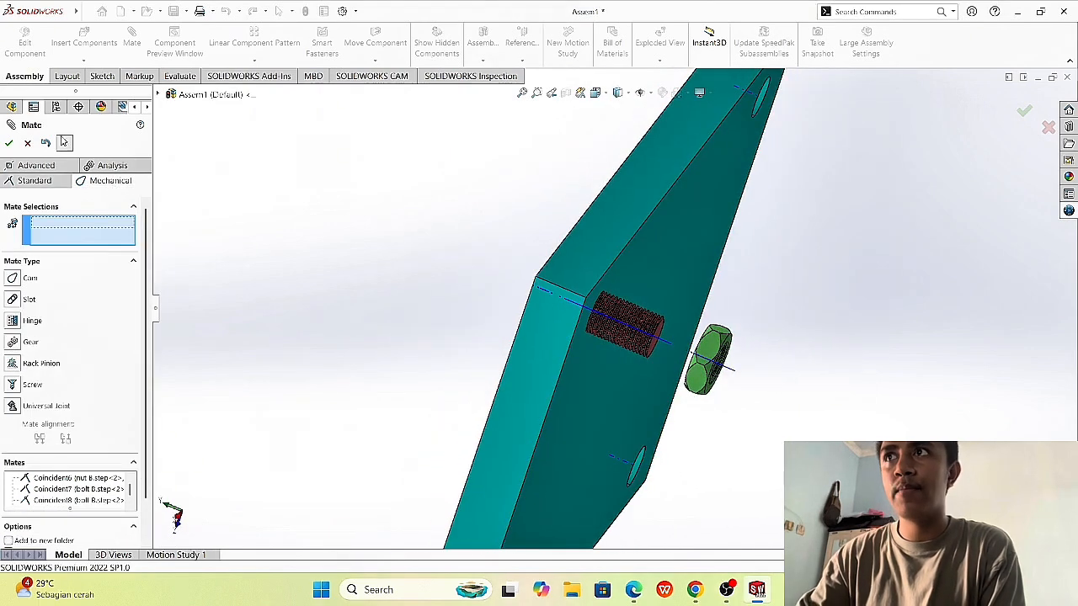
left_click(13, 385)
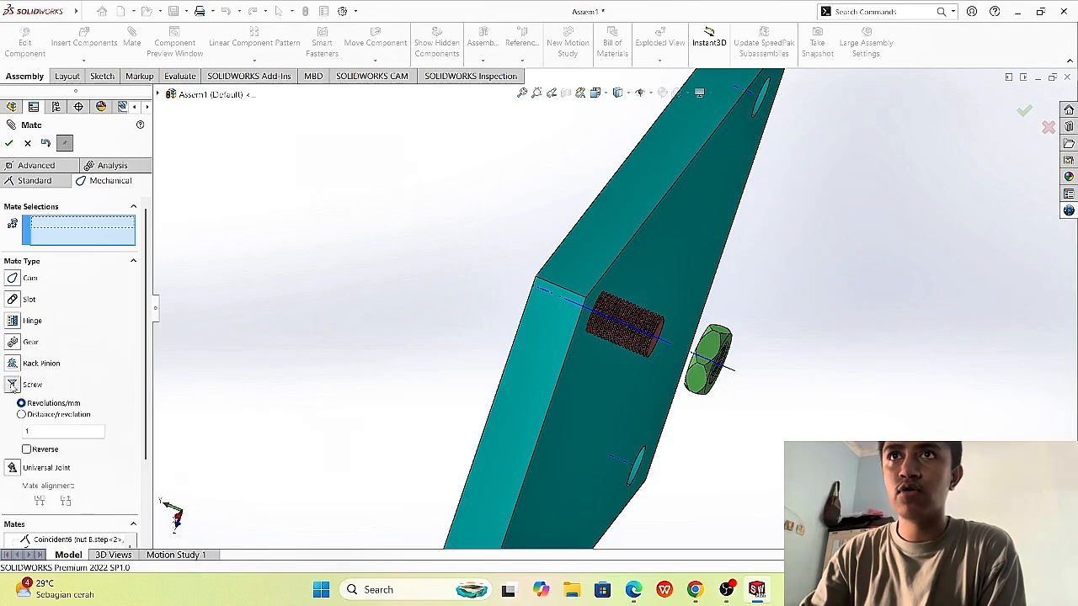
left_click_drag(709, 346, 632, 332)
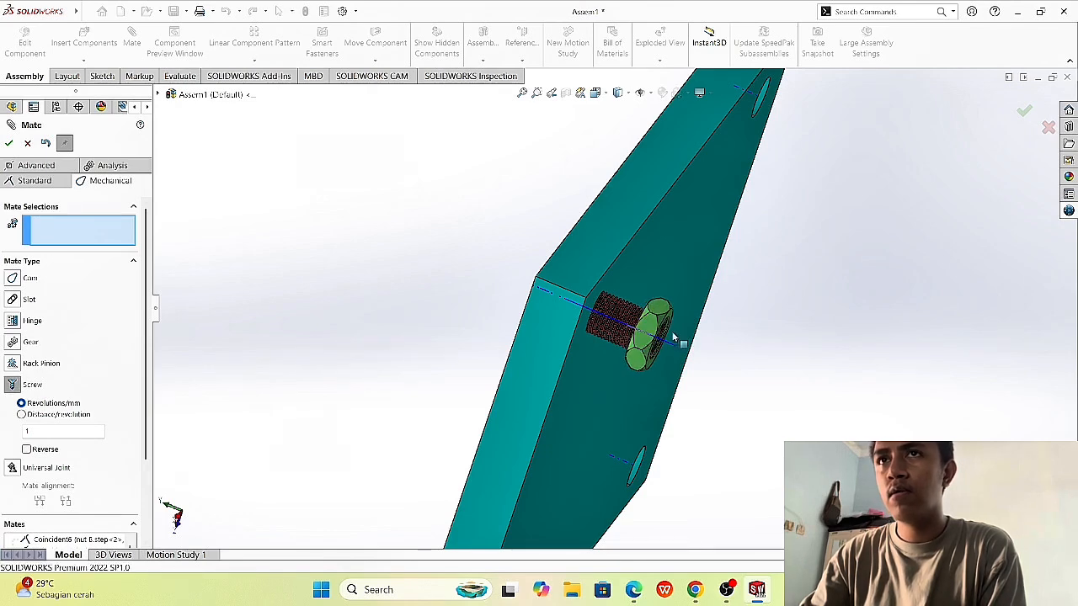
Step: Select the nut's internal thread face and the bolt's thread face as the Screw mate's entities
scroll(566, 322, "down", 10)
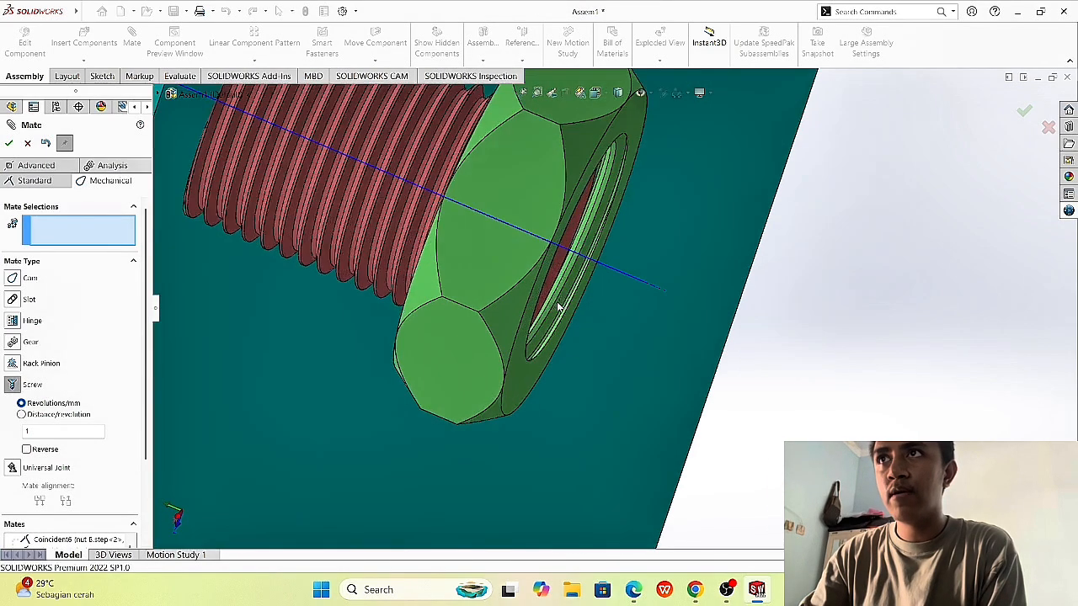
scroll(565, 322, "down", 3)
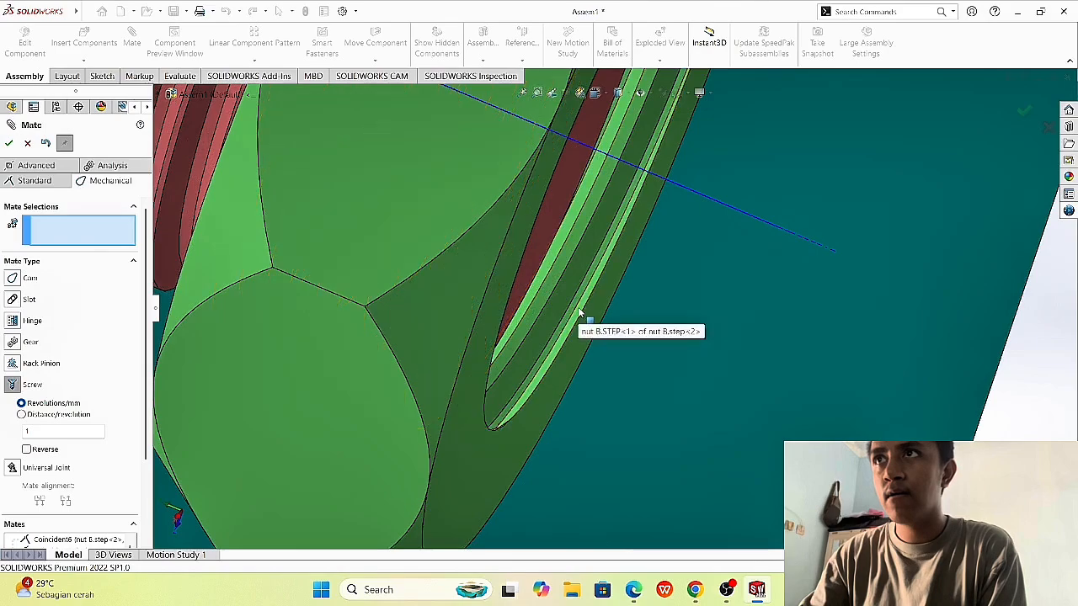
left_click(558, 274)
scroll(558, 274, "up", 5)
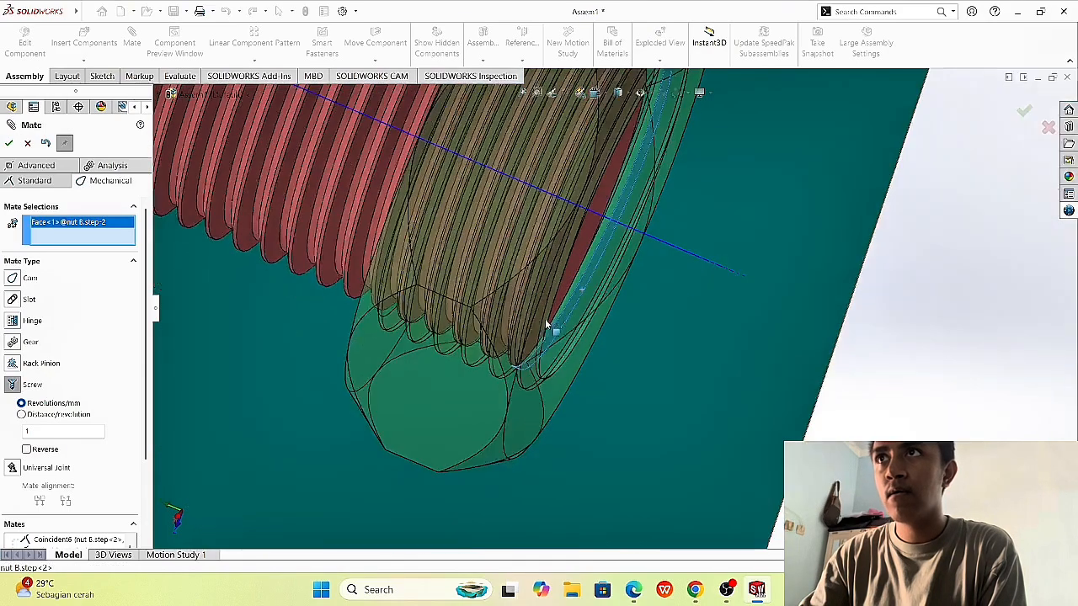
scroll(484, 229, "down", 5)
left_click(477, 244)
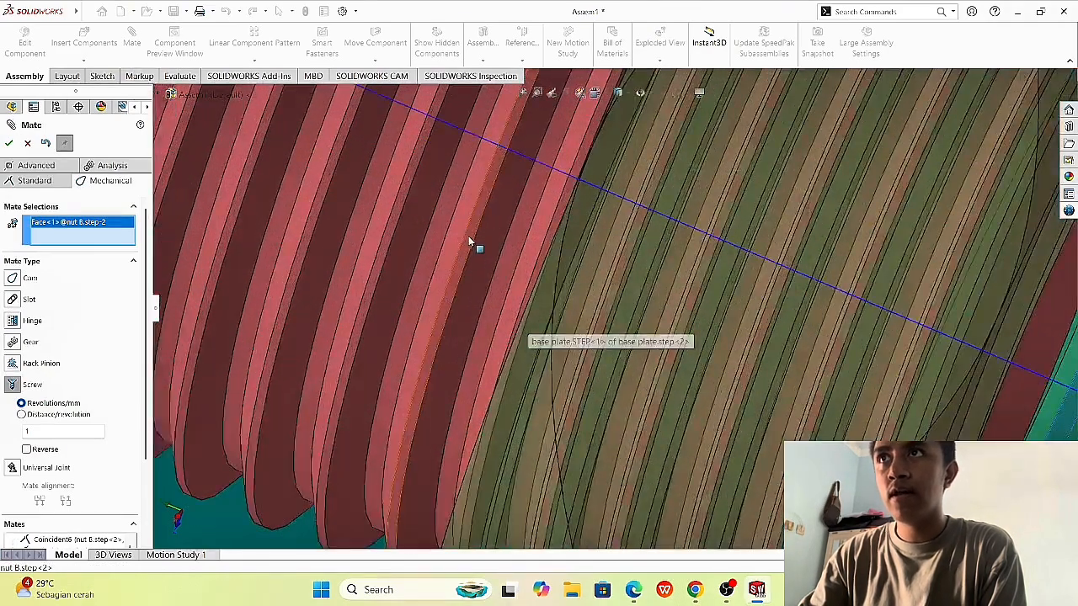
scroll(476, 245, "up", 6)
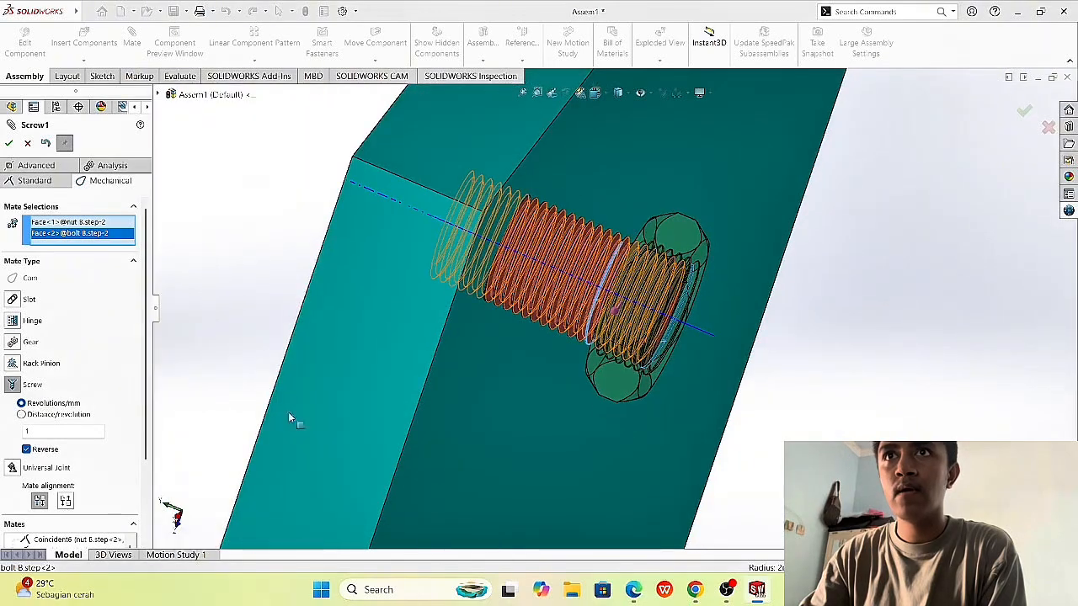
Step: Define the Screw mate by distance per revolution at 4.00 mm and finish mating
left_click(22, 414)
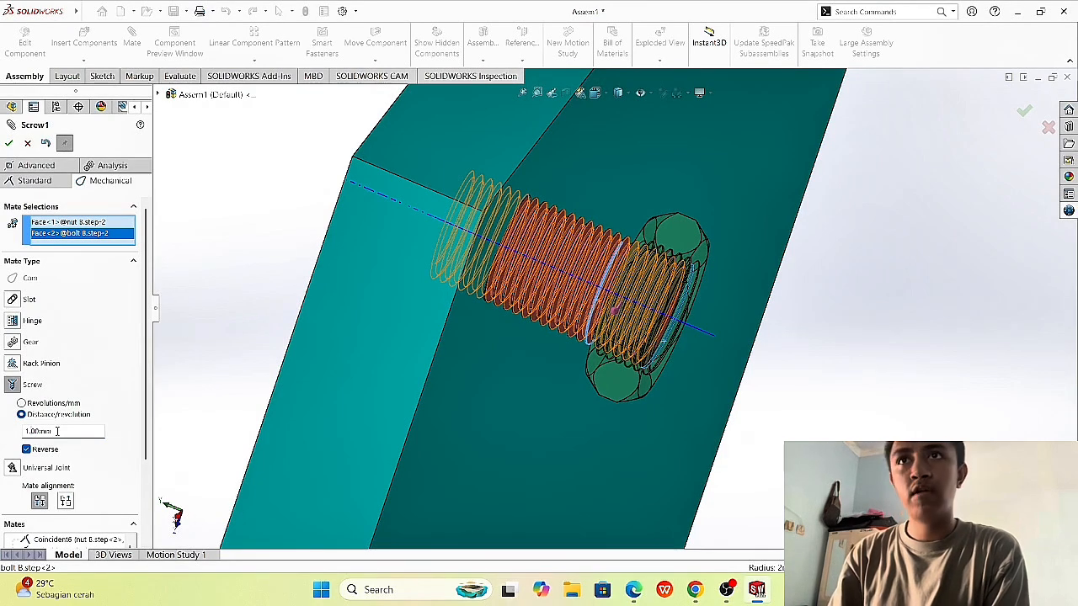
type("4.")
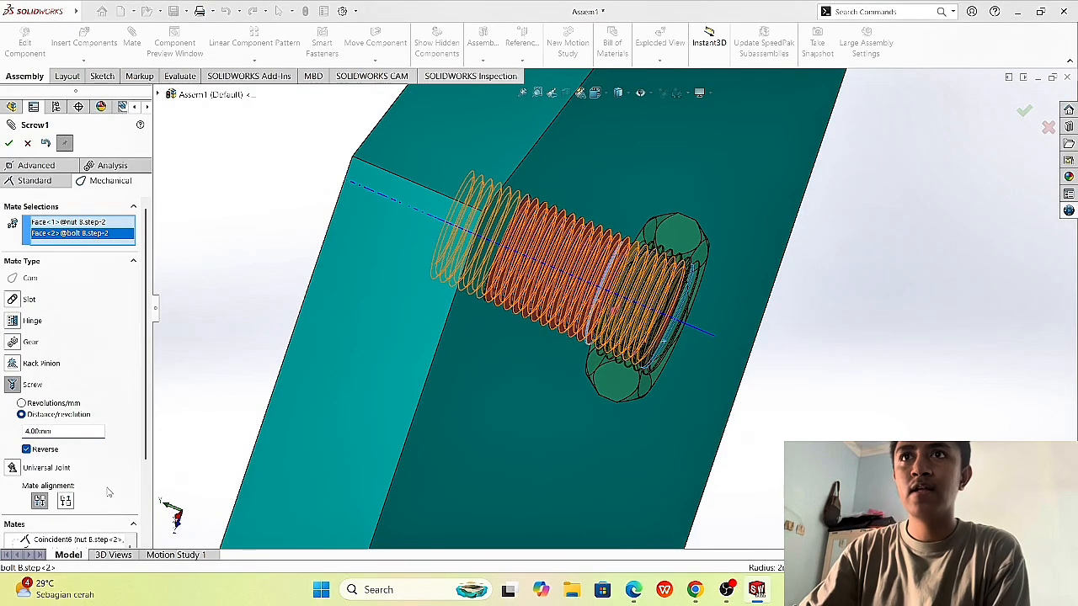
left_click(16, 149)
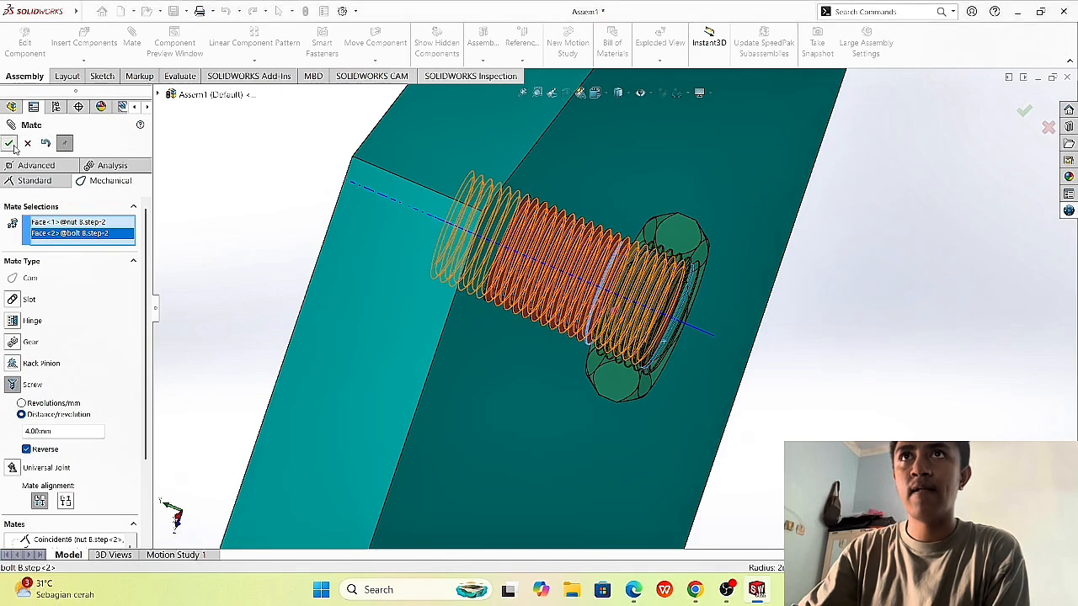
left_click(15, 145)
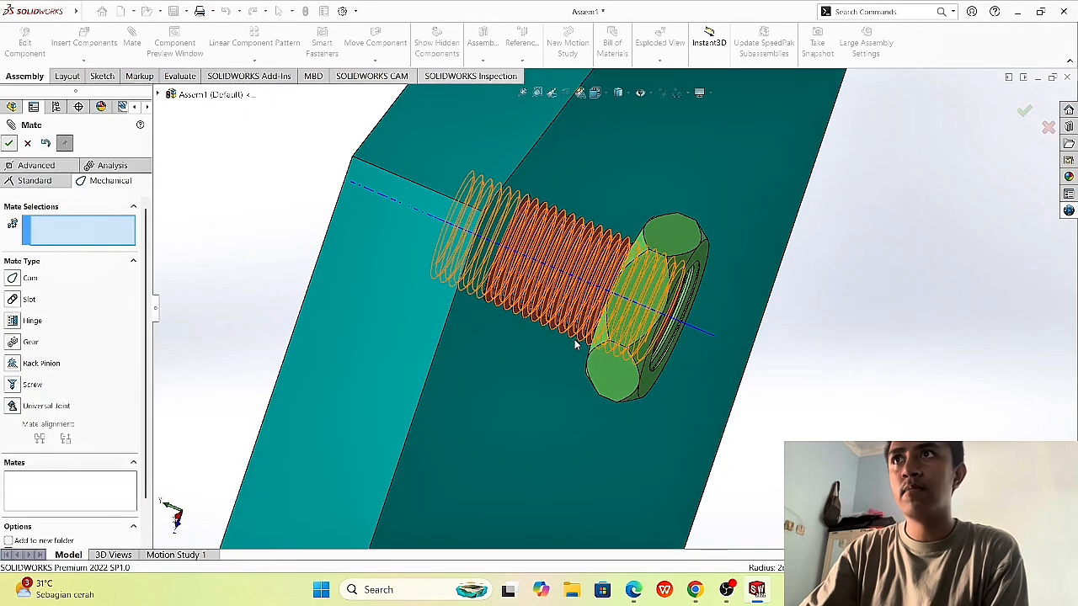
Step: Rotate the nut on the bolt so that it travels along the thread towards the base plate
scroll(575, 339, "up", 6)
scroll(617, 337, "down", 3)
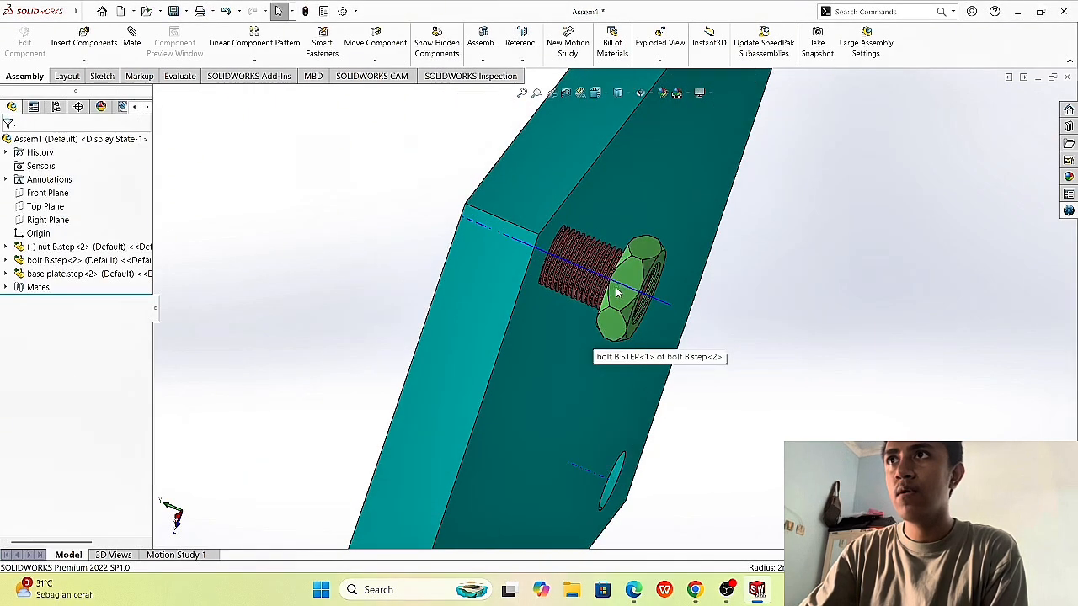
left_click_drag(616, 292, 708, 158)
mouse_move(594, 311)
left_mouse_down()
mouse_move(630, 254)
mouse_move(602, 295)
mouse_move(604, 313)
mouse_move(659, 200)
mouse_move(581, 301)
mouse_move(586, 337)
mouse_move(577, 219)
mouse_move(600, 211)
mouse_move(591, 238)
left_mouse_up()
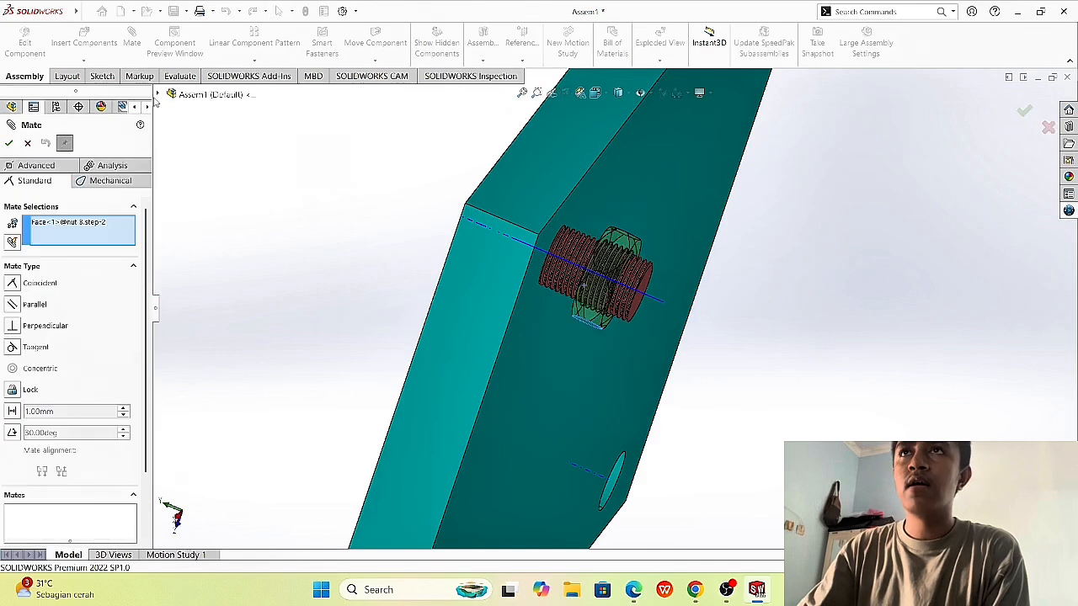
Step: Start an advanced limit distance mate between the base plate's underside and the nut's face towards the plate, clearing the earlier selection
left_click(37, 165)
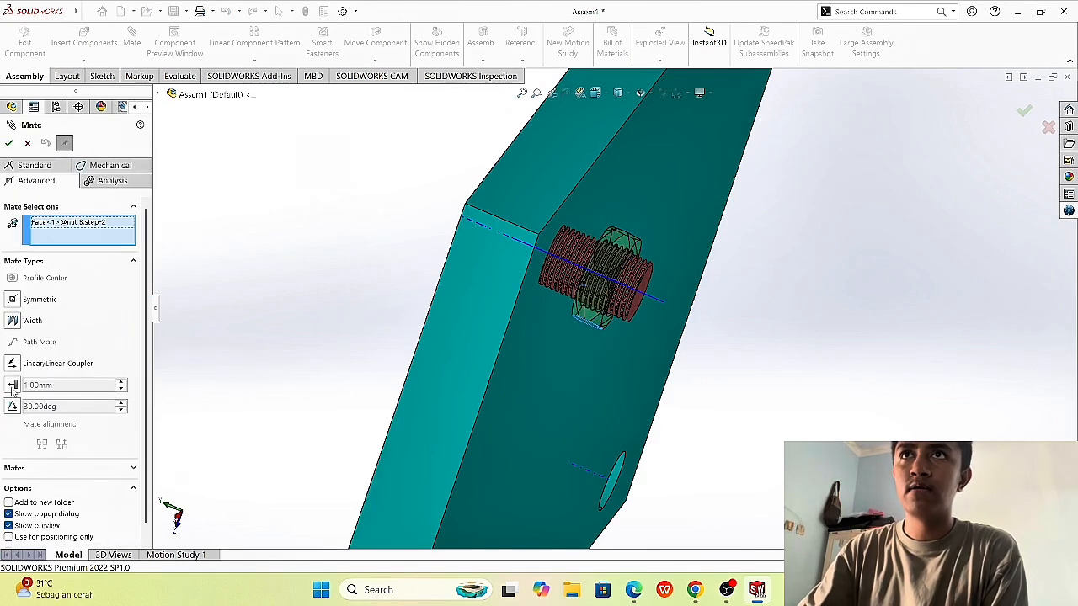
left_click(12, 386)
right_click(84, 229)
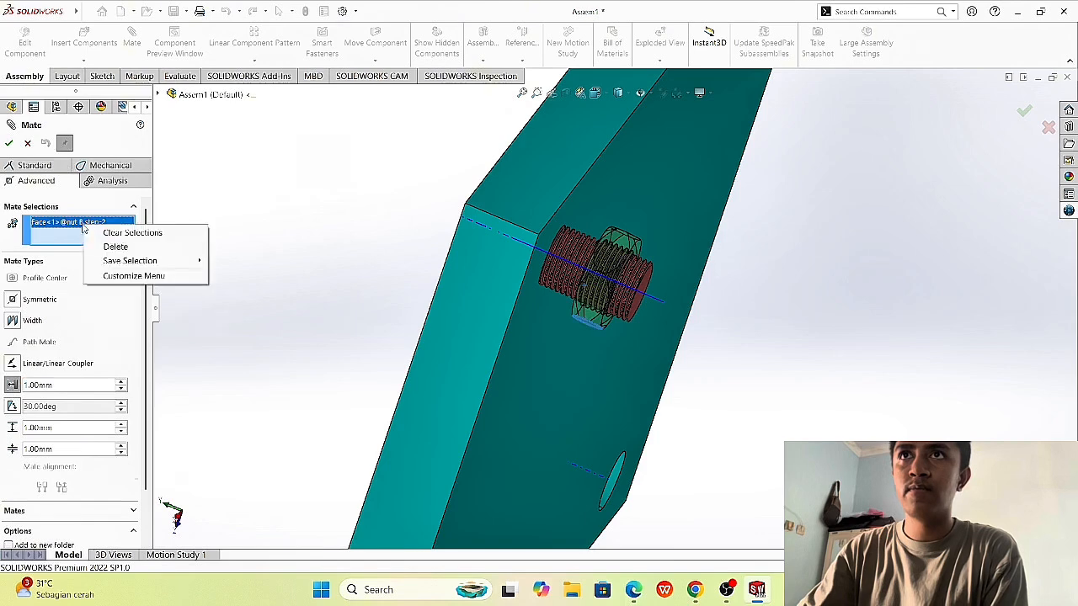
left_click(86, 235)
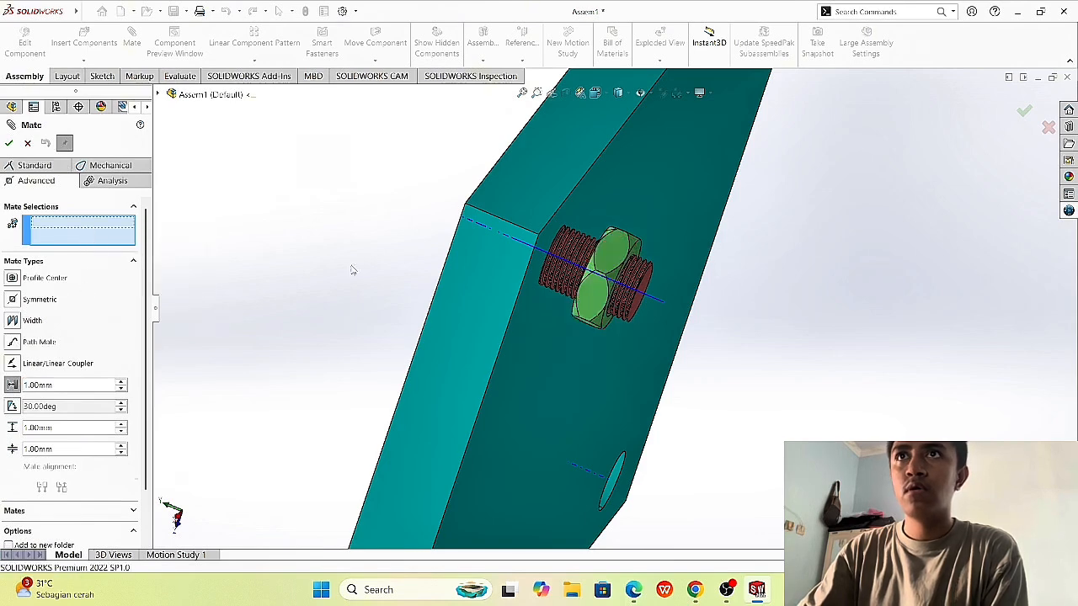
left_click(592, 210)
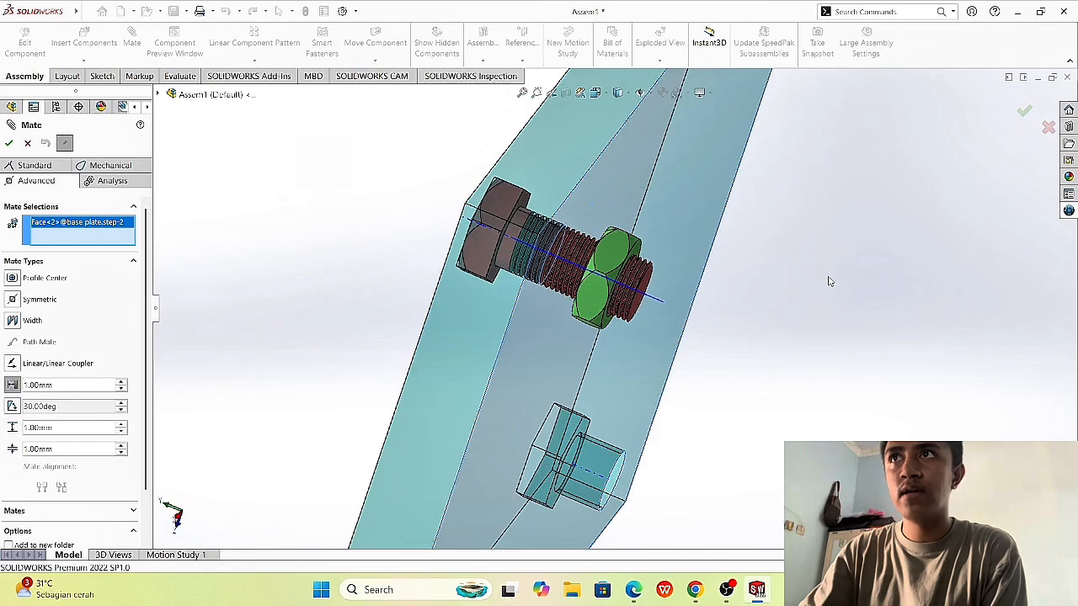
middle_click_drag(828, 279, 774, 409)
scroll(775, 410, "down", 4)
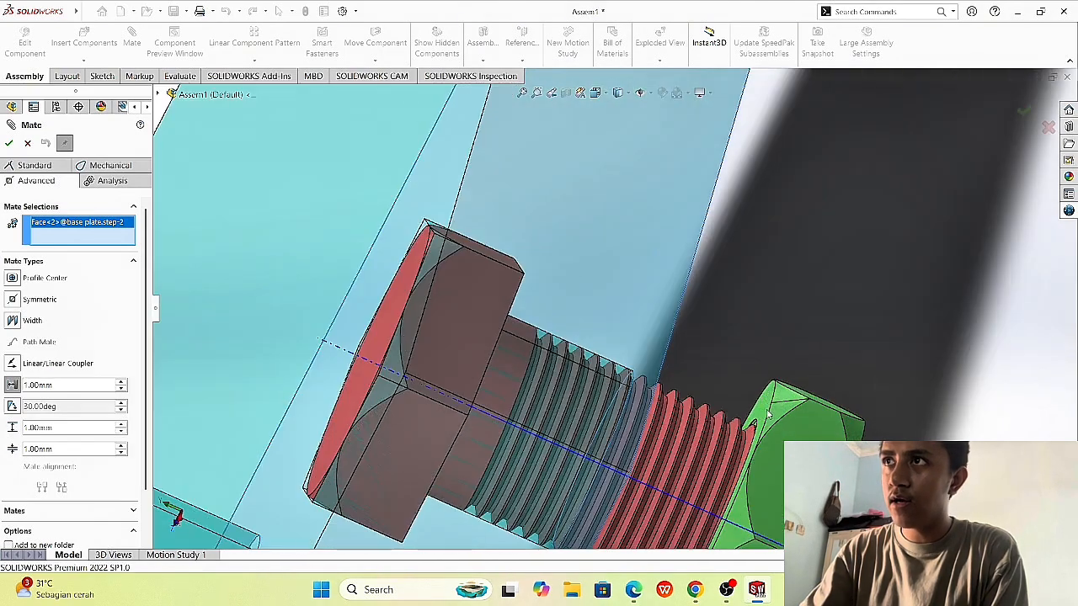
left_click(836, 291)
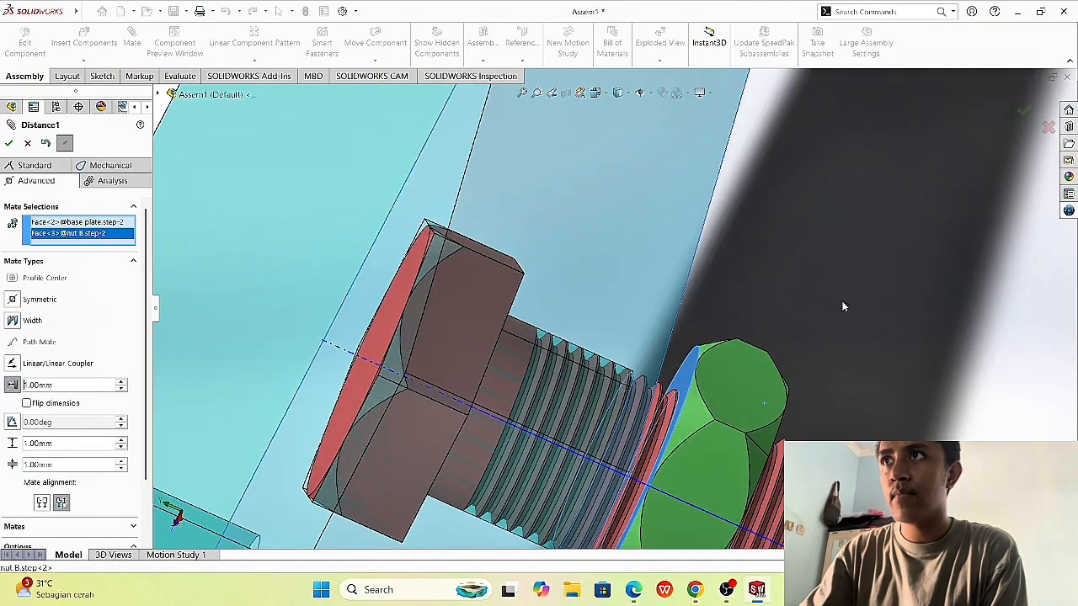
Step: Set the distance limits to a minimum of 0 mm and a maximum of 9.60 mm, and apply the mate
scroll(80, 385, "down", 2)
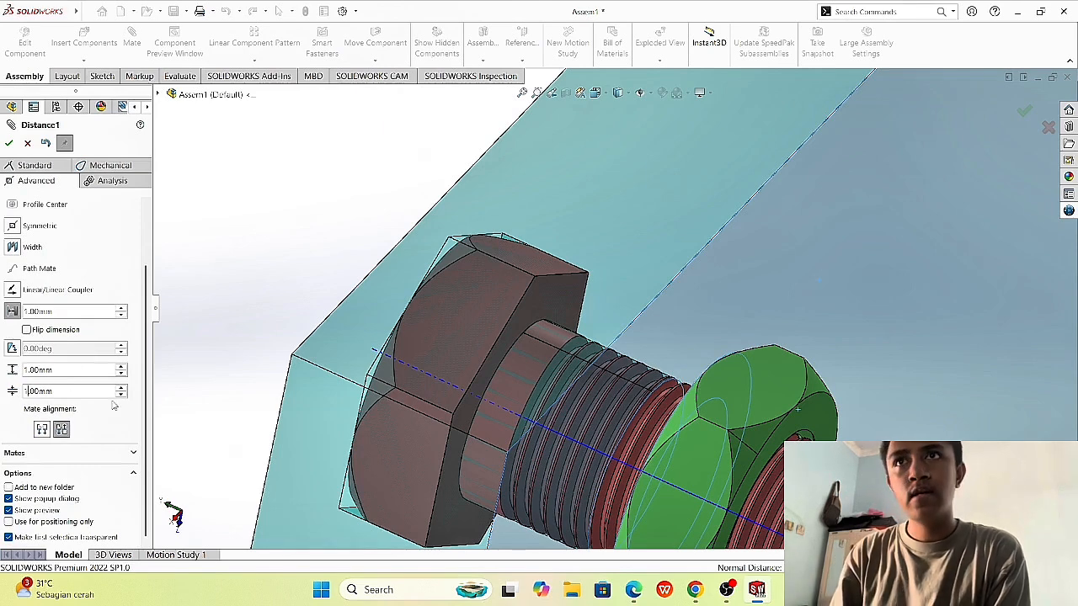
key("BackSpace")
type("0")
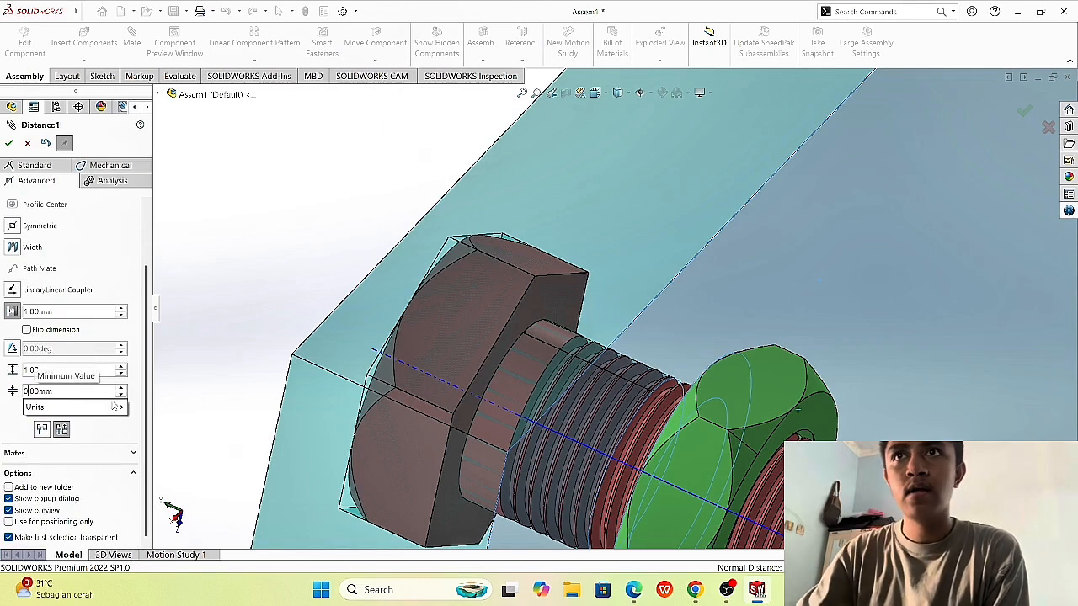
left_click(26, 370)
key("BackSpace")
type("5")
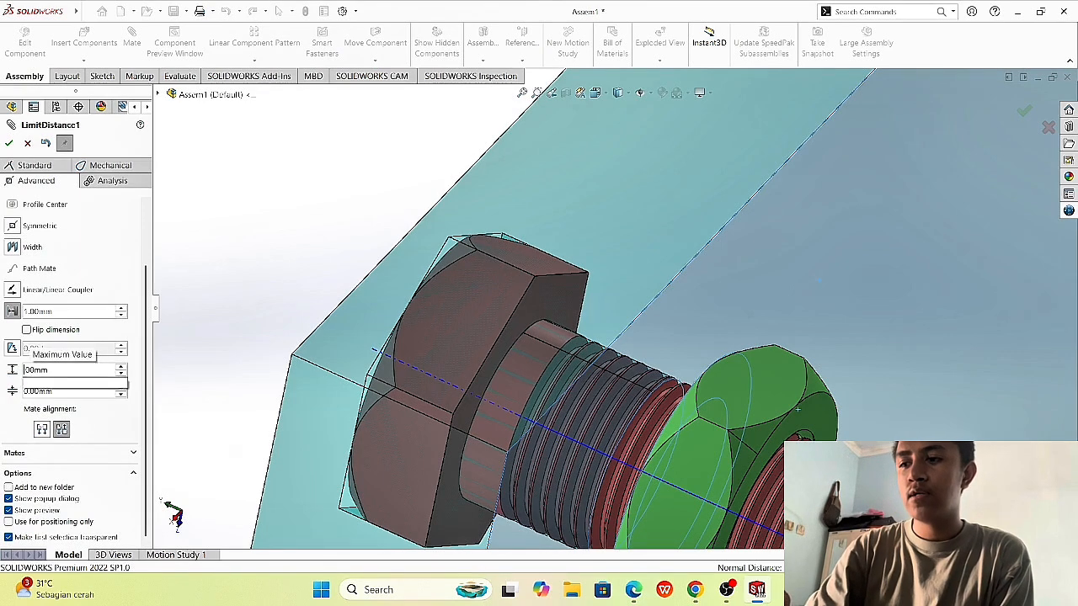
key("BackSpace")
type("9.")
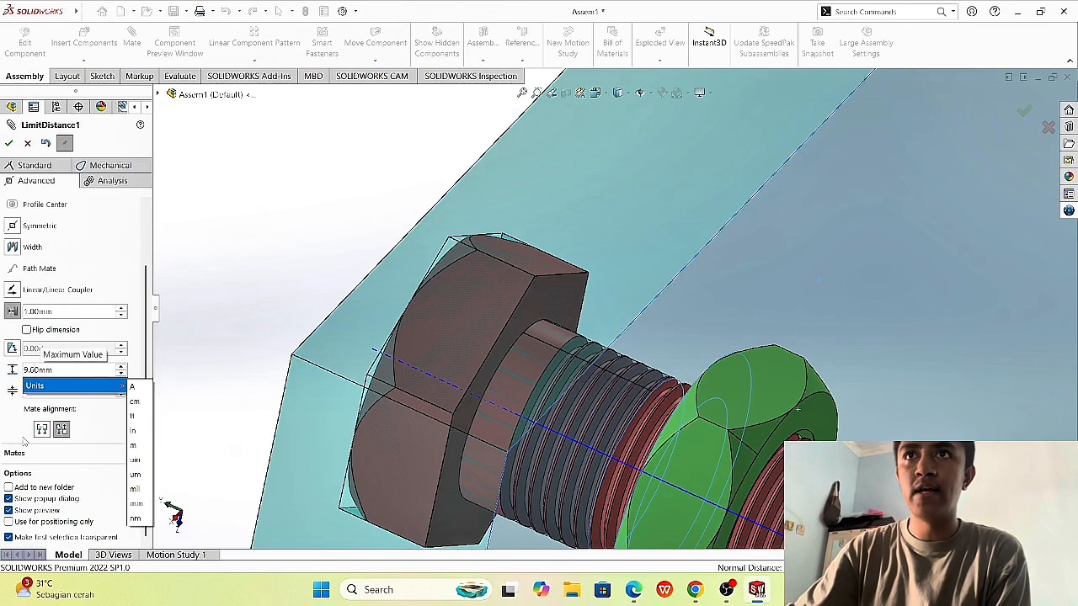
left_click(8, 143)
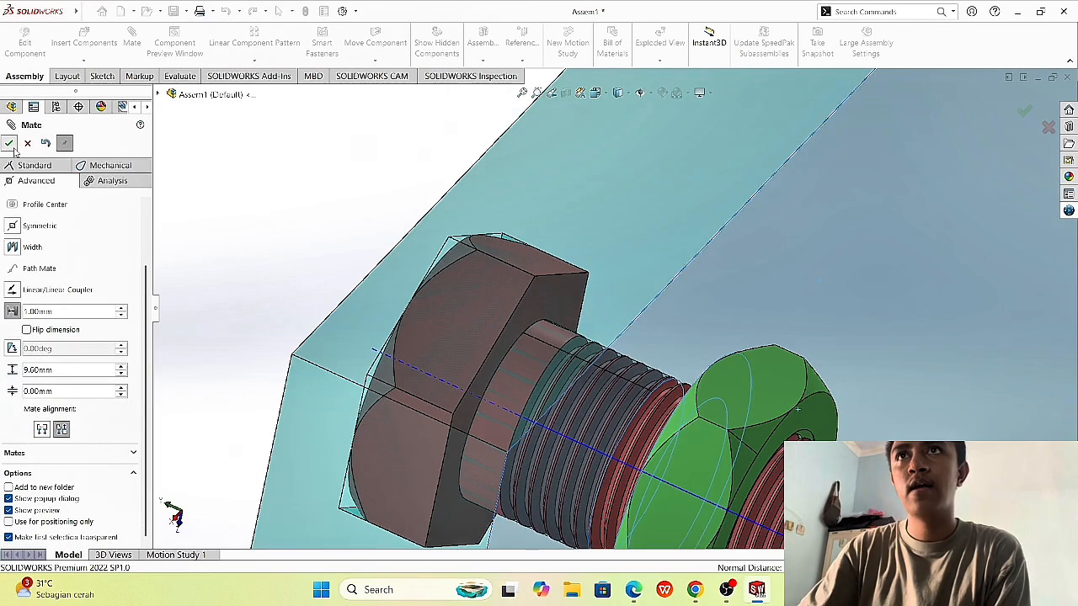
Step: Rotate the nut back and forth along the bolt to test its travel limits, and finish mating
scroll(409, 284, "up", 5)
middle_click_drag(409, 284, 659, 398)
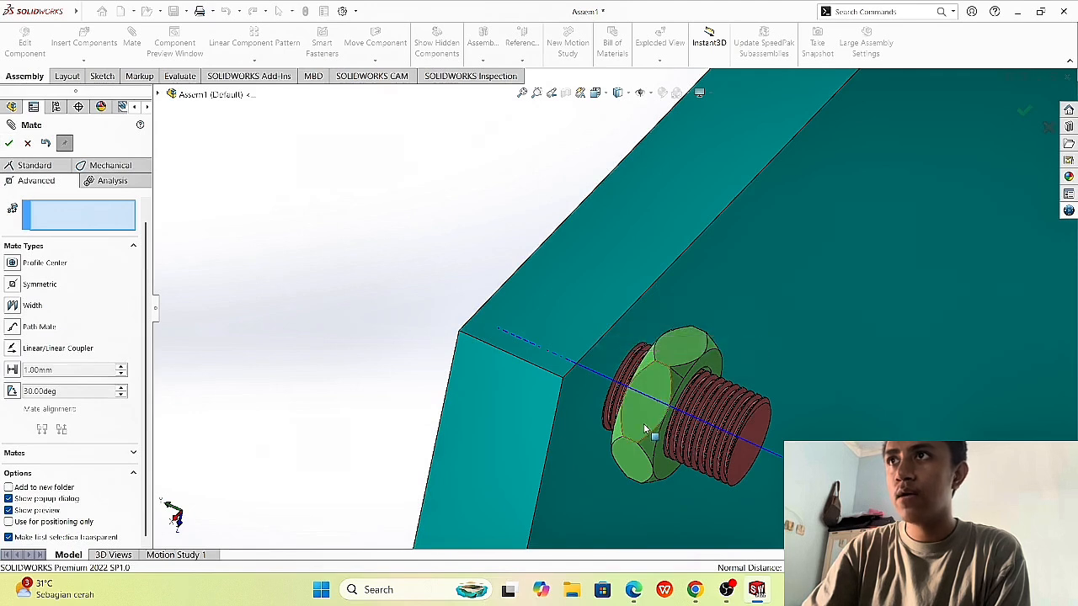
left_click_drag(659, 397, 702, 344)
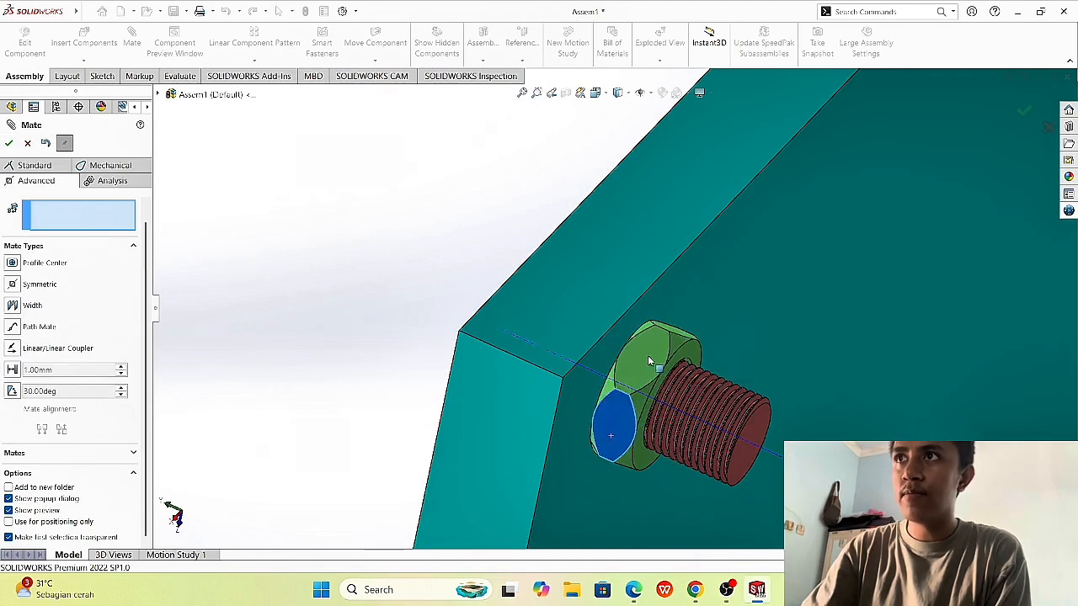
left_click_drag(613, 434, 661, 334)
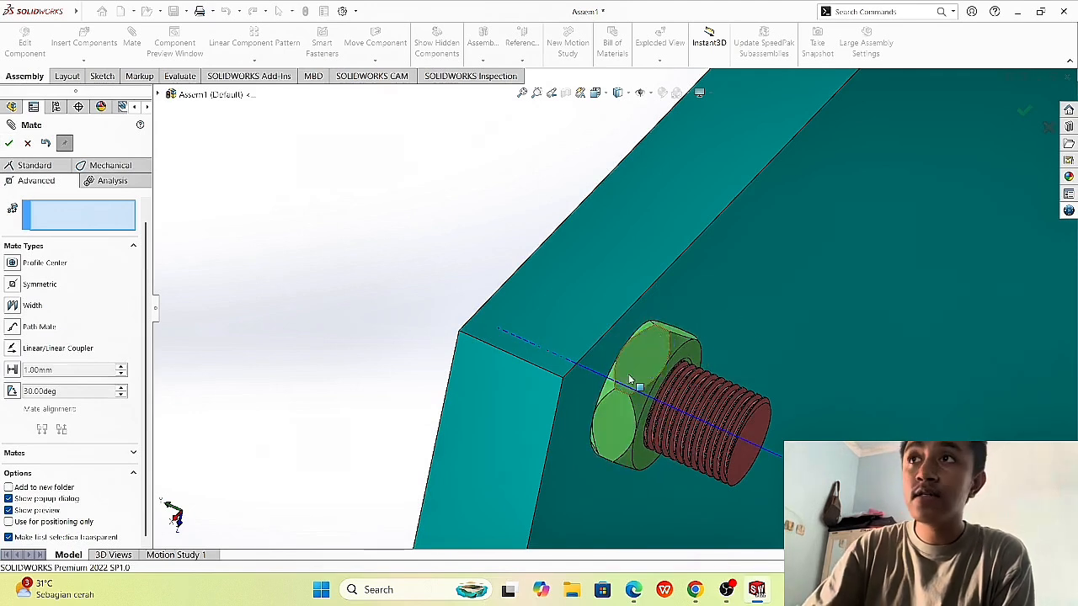
left_click_drag(620, 433, 649, 300)
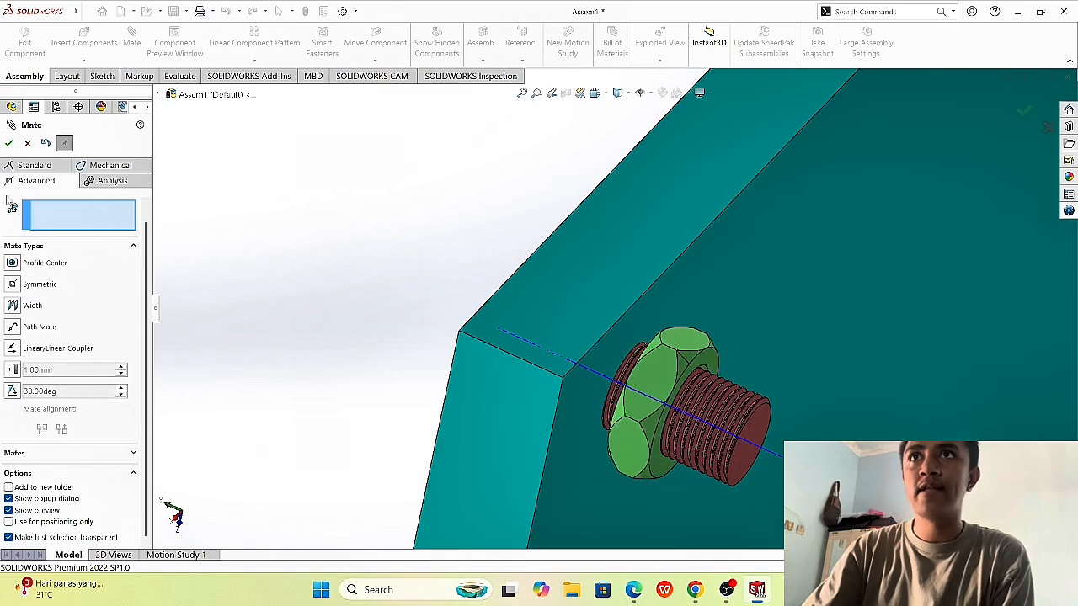
key("Escape")
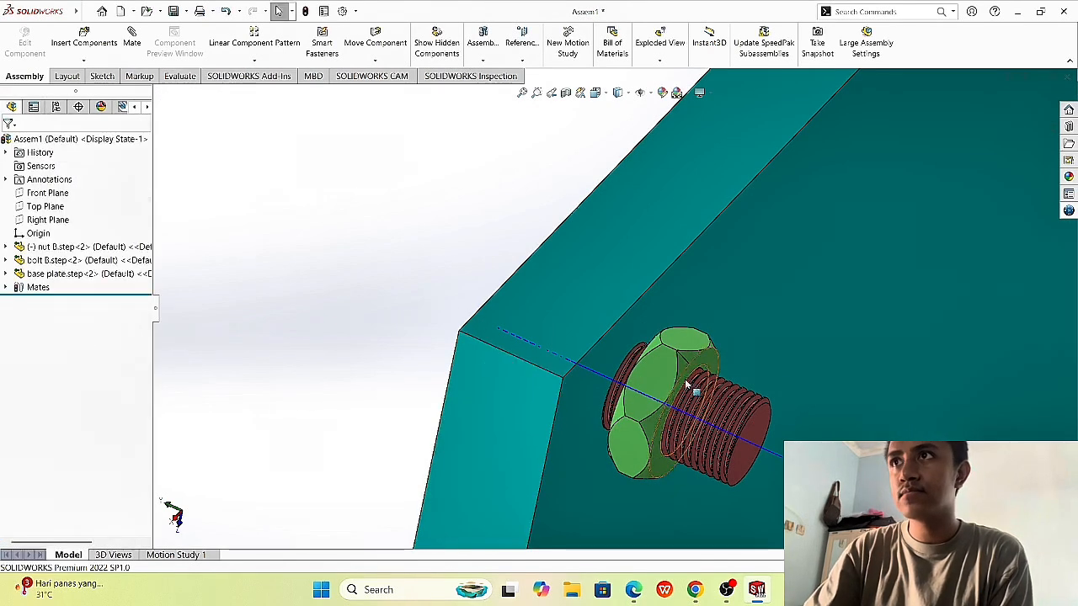
left_click(660, 375)
left_click_drag(758, 288, 762, 283)
left_click_drag(642, 389, 748, 311)
Step: Start a linear component pattern with the bolt and the nut as the components to pattern
middle_click_drag(663, 382, 607, 250)
scroll(466, 279, "up", 5)
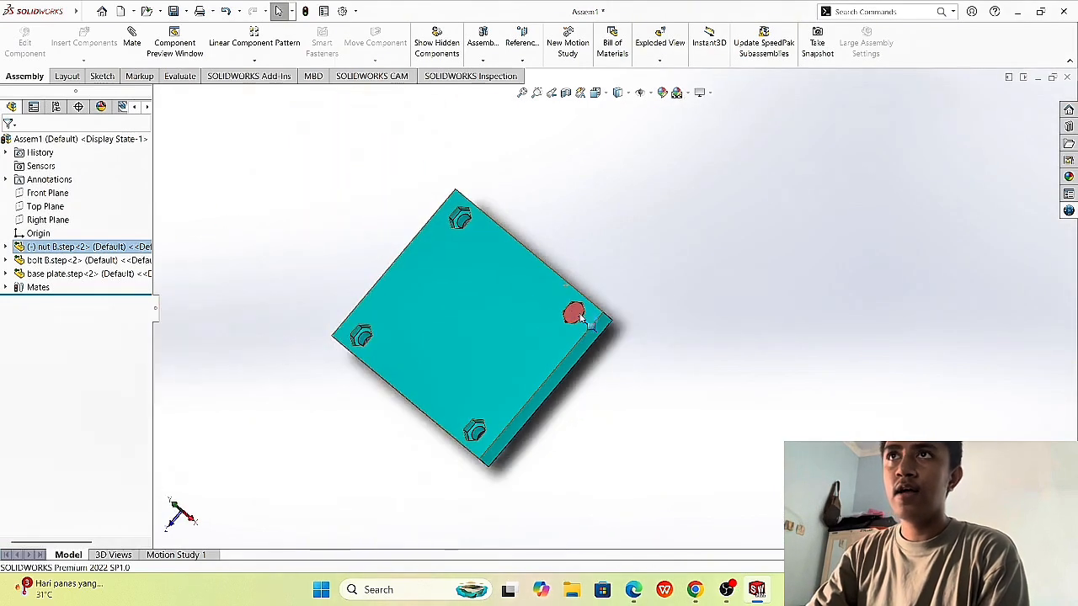
left_click(603, 97)
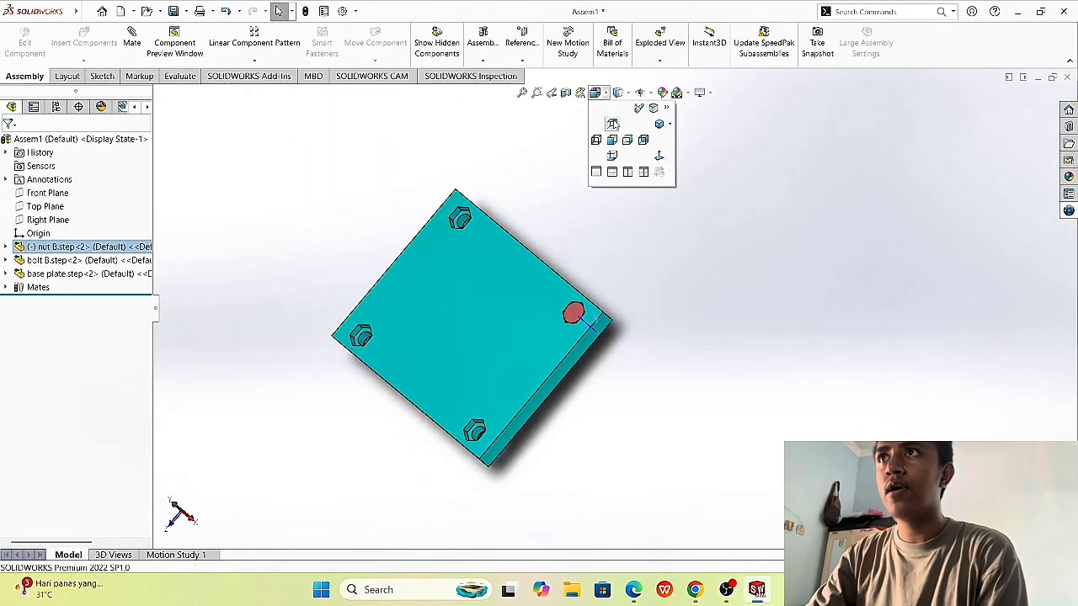
left_click(612, 124)
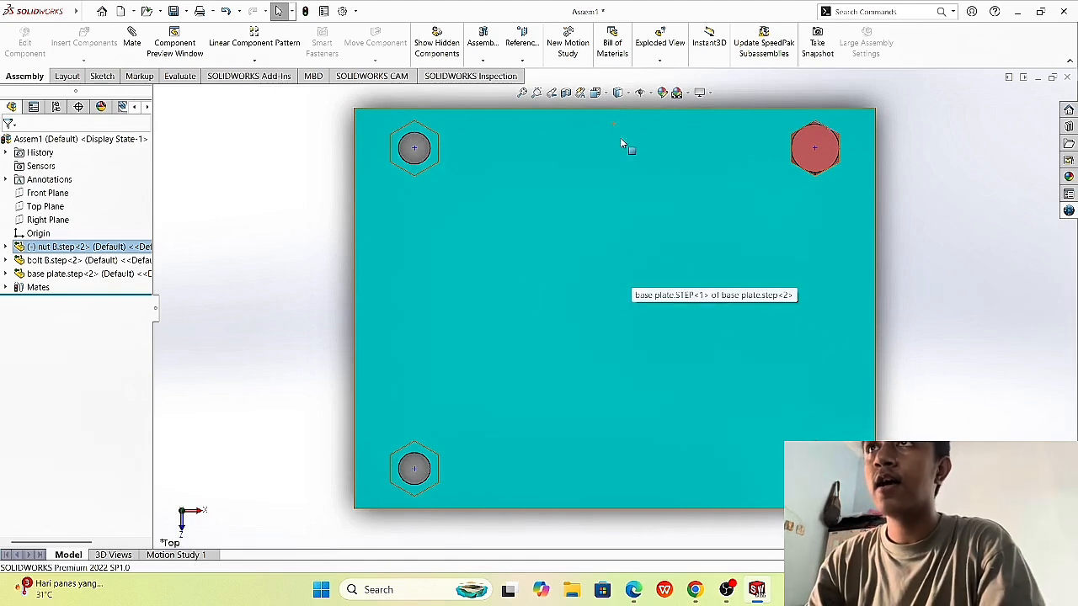
left_click(277, 42)
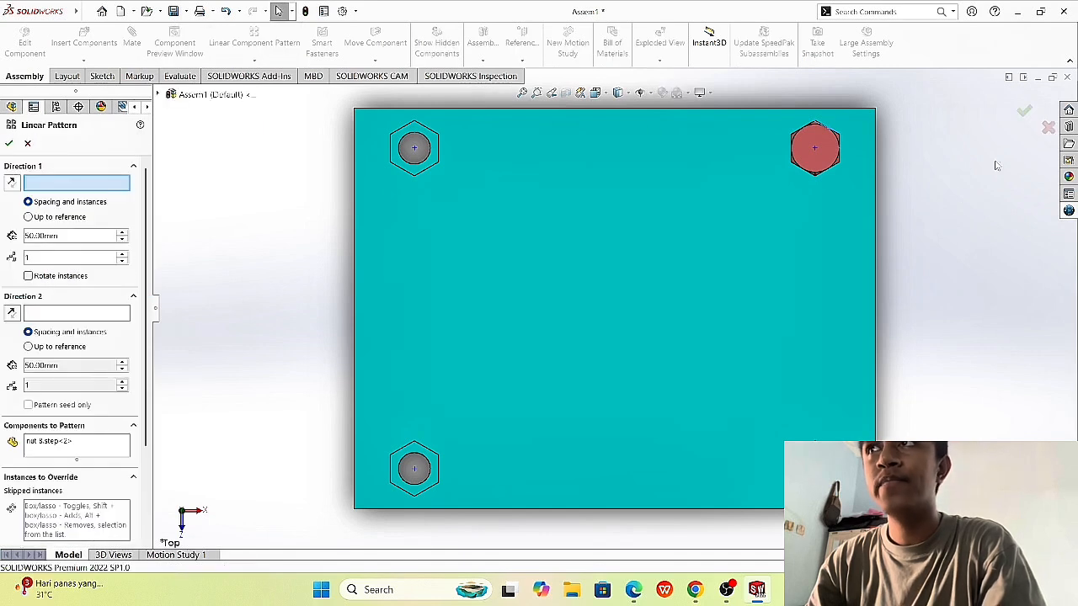
left_click(114, 445)
right_click(113, 445)
left_click(168, 447)
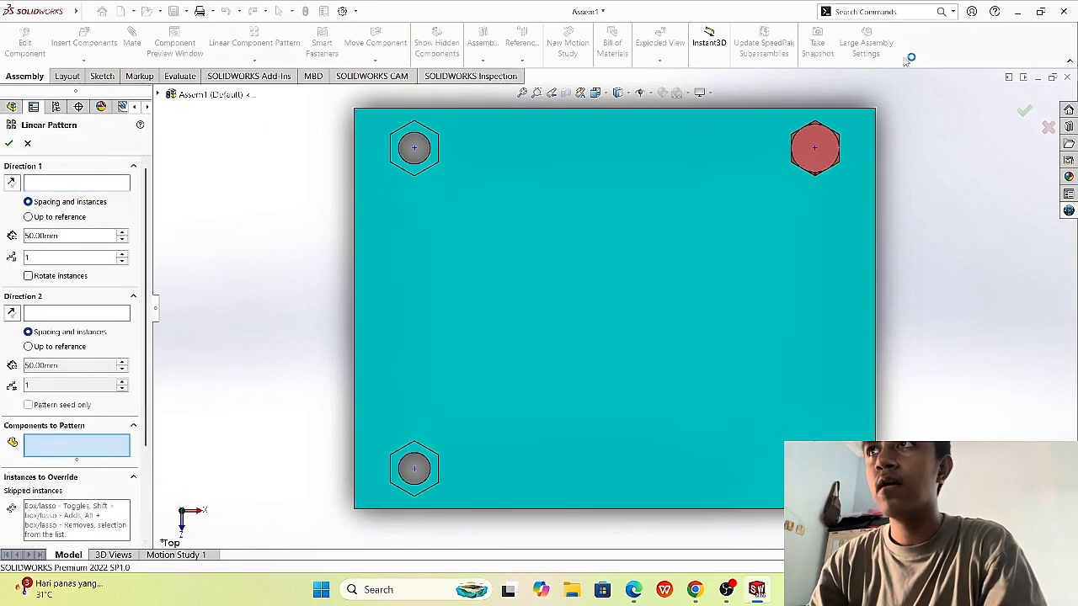
left_click(816, 149)
middle_click_drag(988, 214, 885, 248)
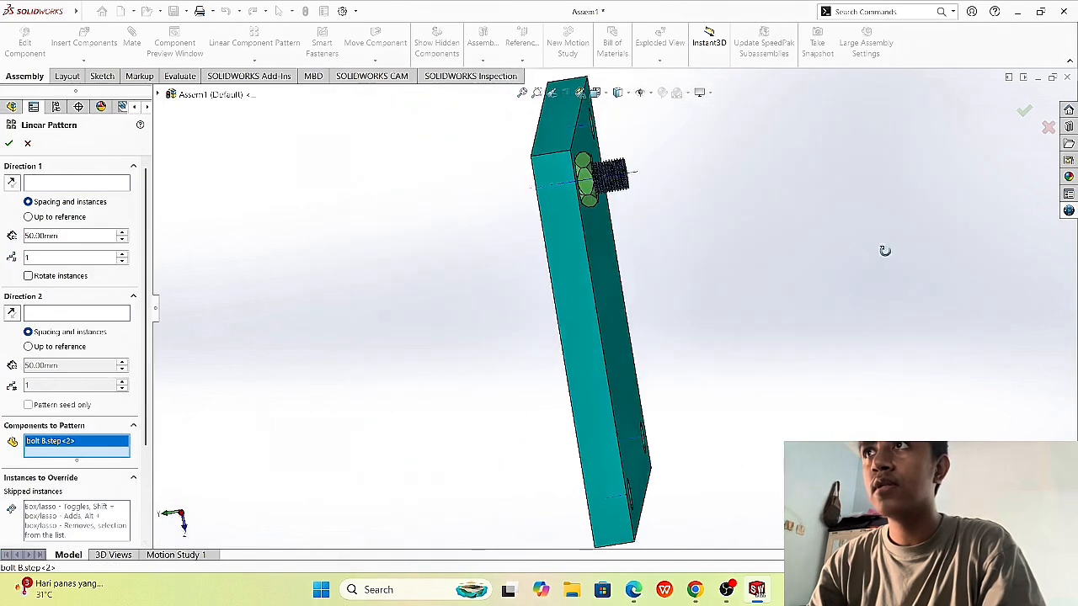
left_click(589, 187)
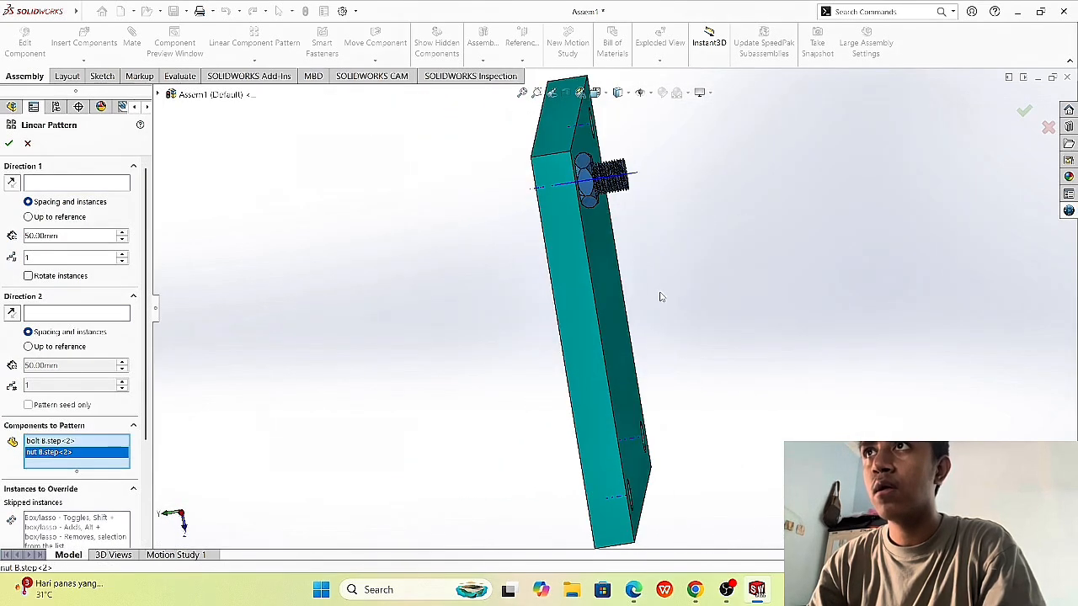
middle_click_drag(661, 298, 779, 312)
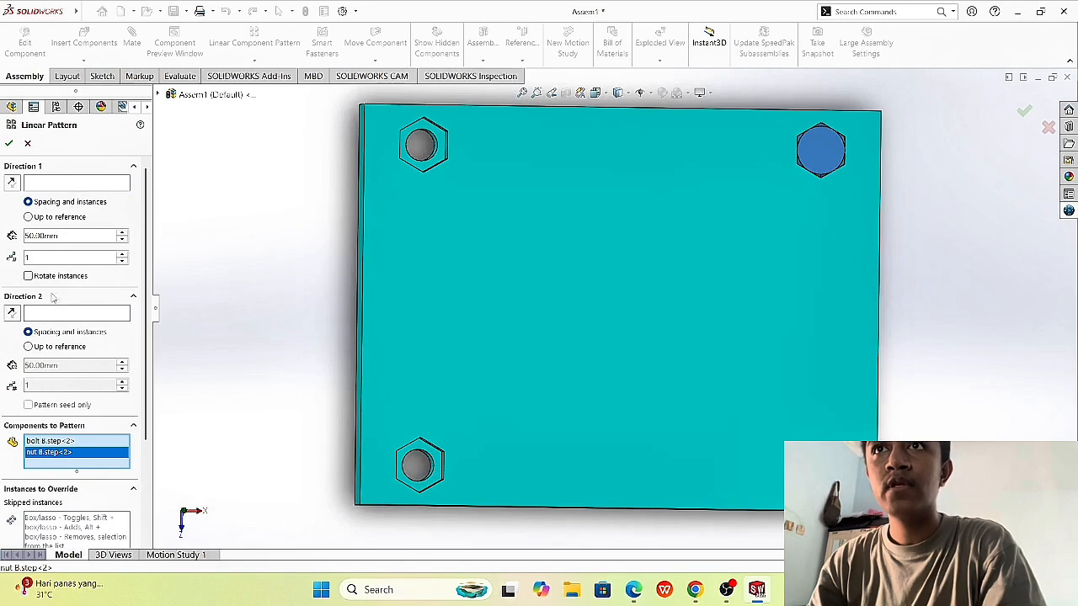
Step: Define Direction 1 by the plate's short side face opposite the bolt and Direction 2 by the long side face opposite it
left_click(64, 183)
middle_click_drag(269, 267, 421, 272)
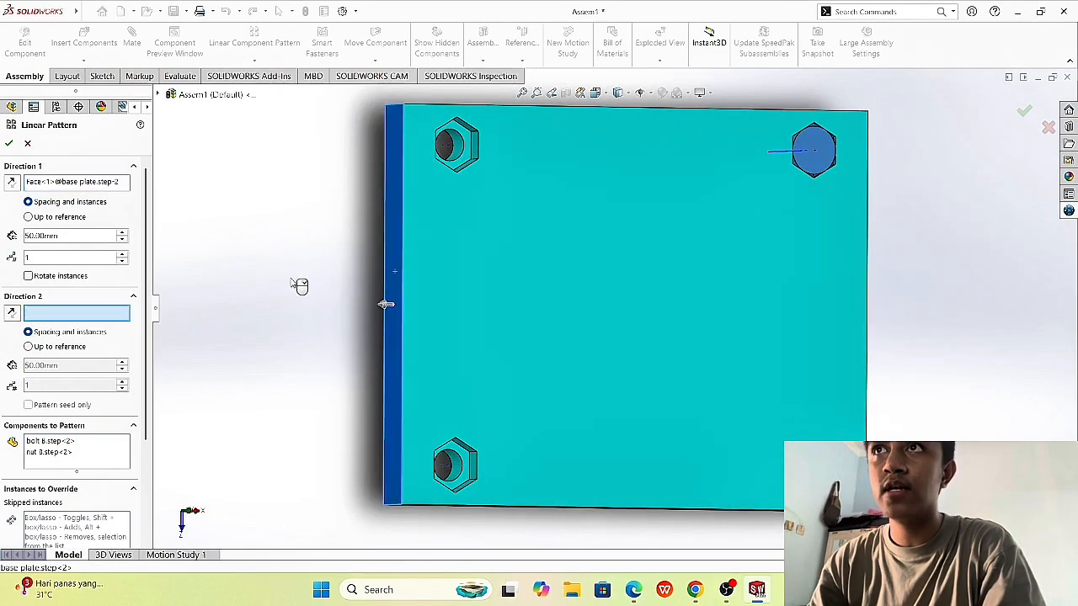
middle_click_drag(295, 305, 496, 484)
left_click(491, 469)
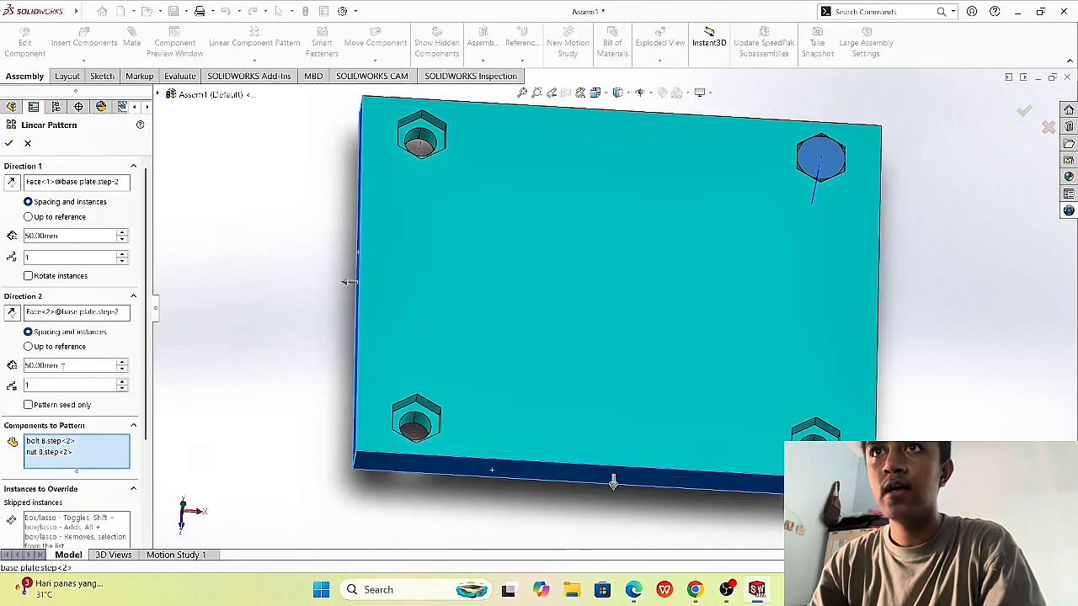
Step: Set Direction 2 spacing to 40 mm and 2 instances in both directions, and create the pattern
left_click(29, 367)
key("BackSpace")
type("4")
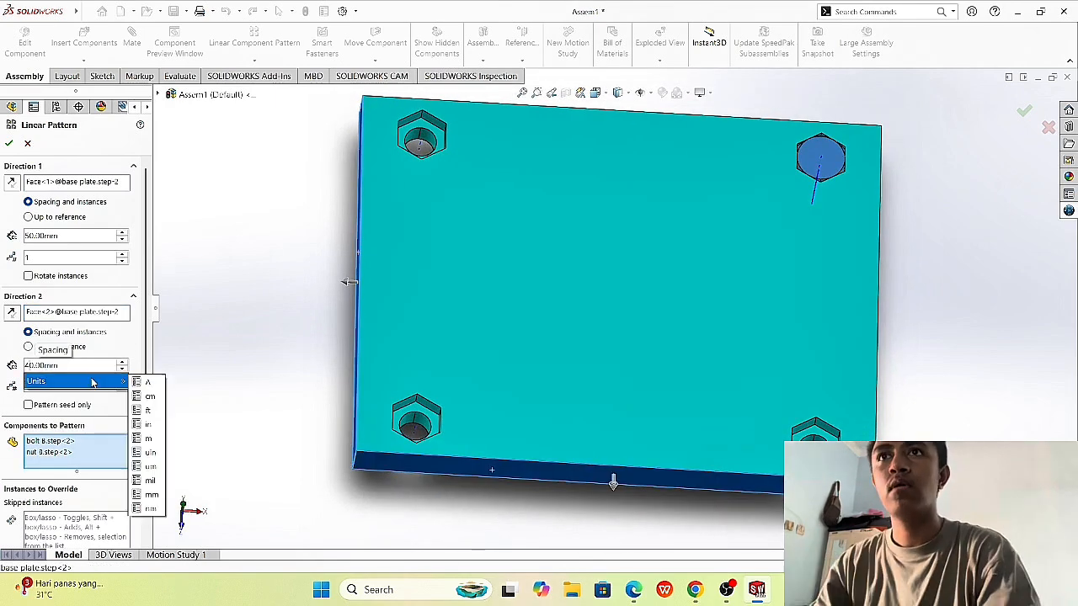
left_click(1, 345)
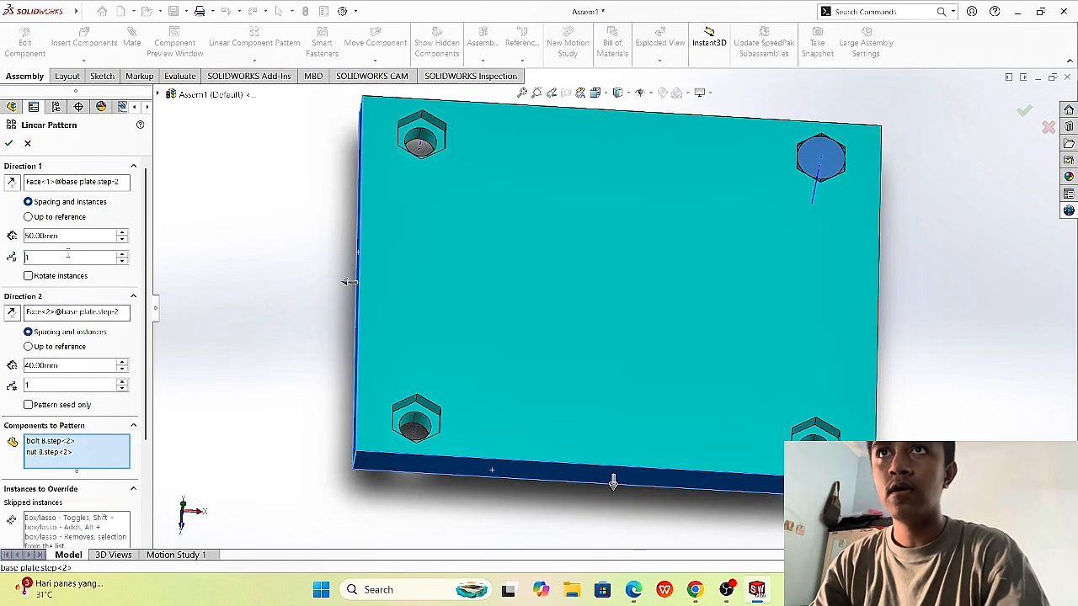
key("BackSpace")
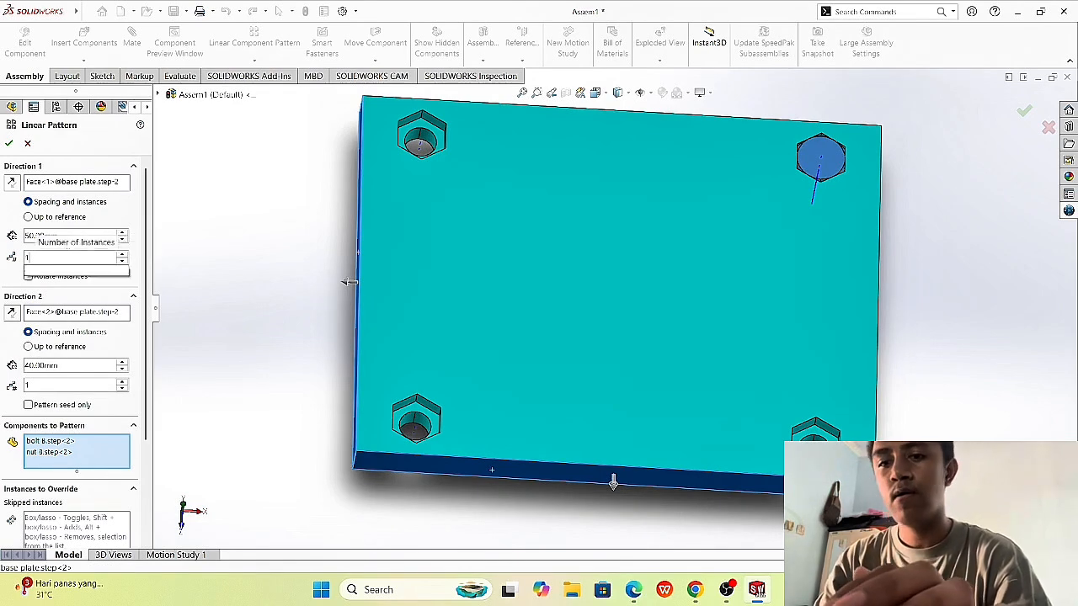
type("2")
left_click(102, 387)
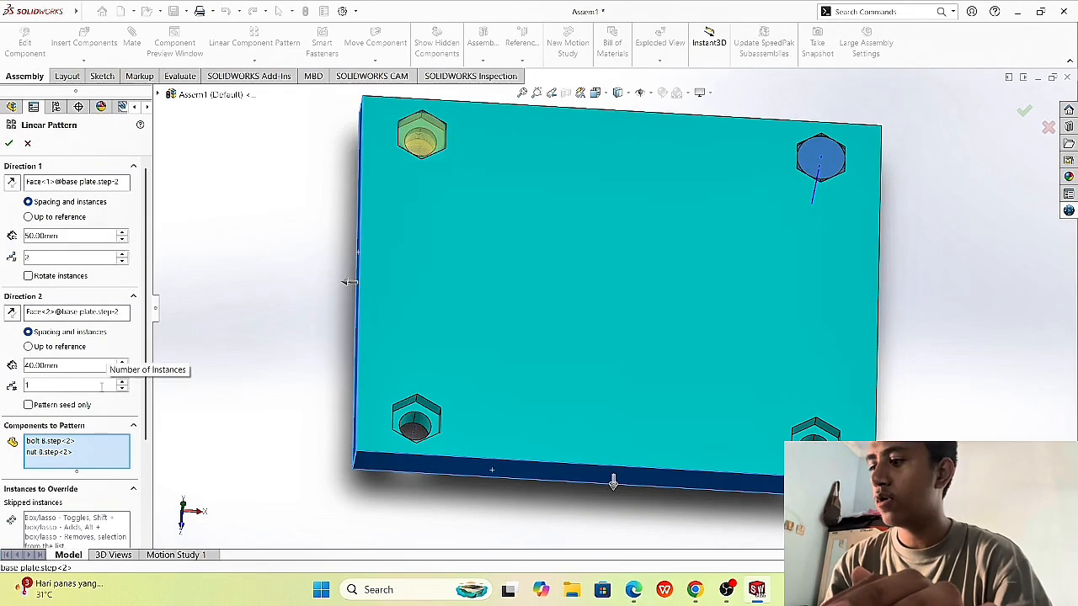
key("BackSpace")
type("2")
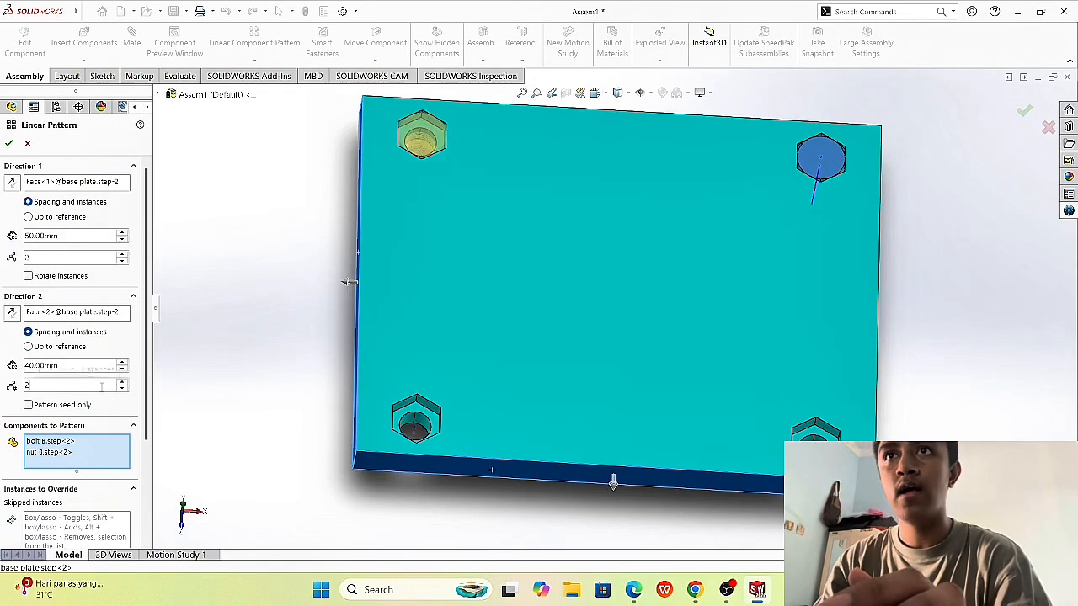
left_click(9, 143)
Step: Insert the STEP file Support Plate as a component and place it beside the base plate
scroll(870, 365, "up", 2)
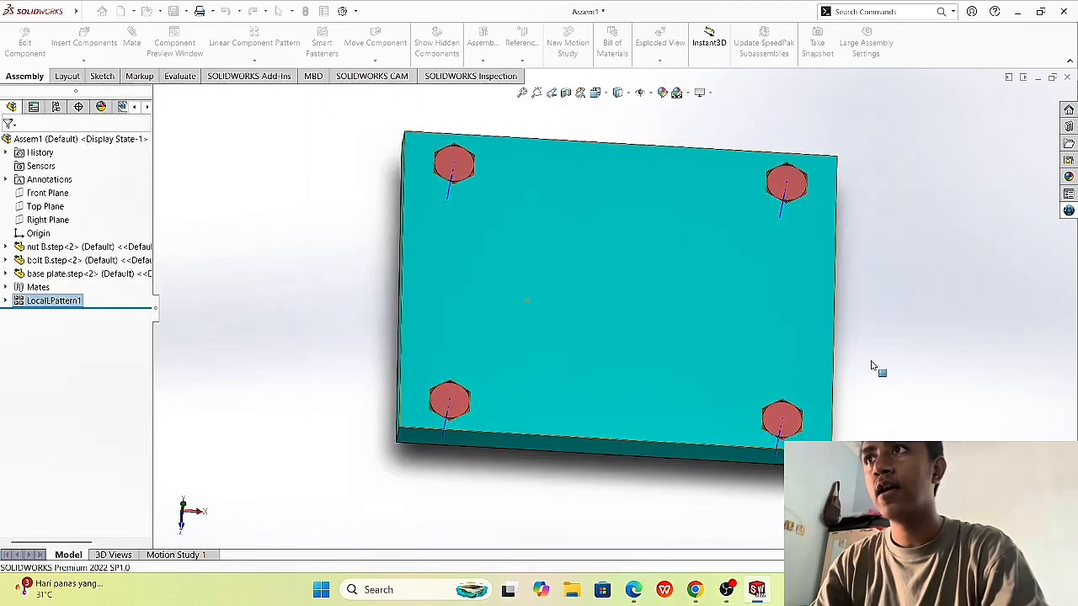
middle_click_drag(882, 279, 857, 377)
scroll(857, 378, "up", 2)
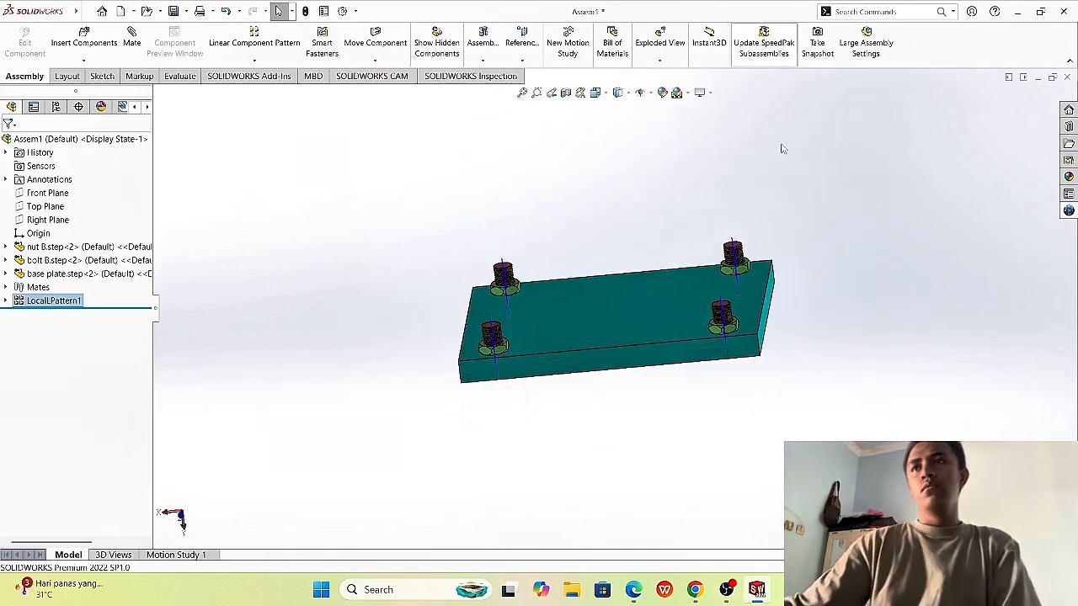
scroll(531, 253, "down", 3)
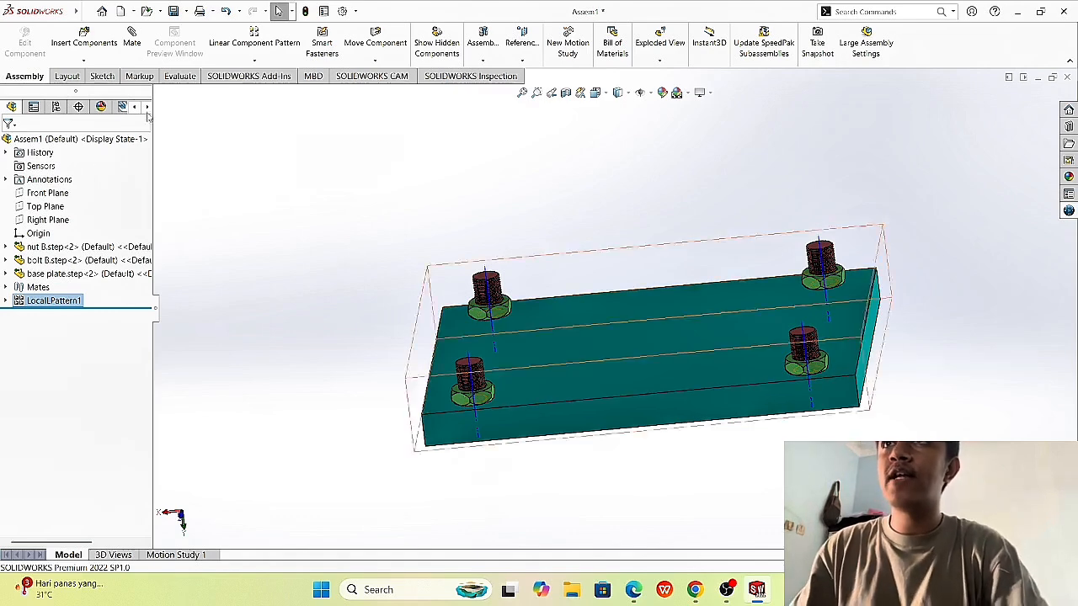
left_click(83, 42)
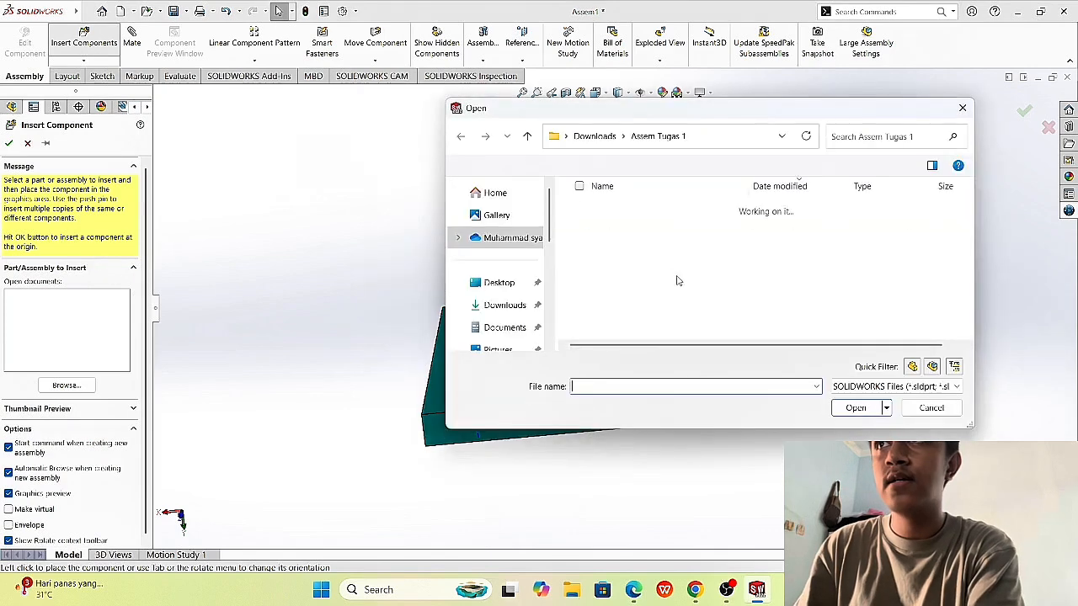
left_click(905, 385)
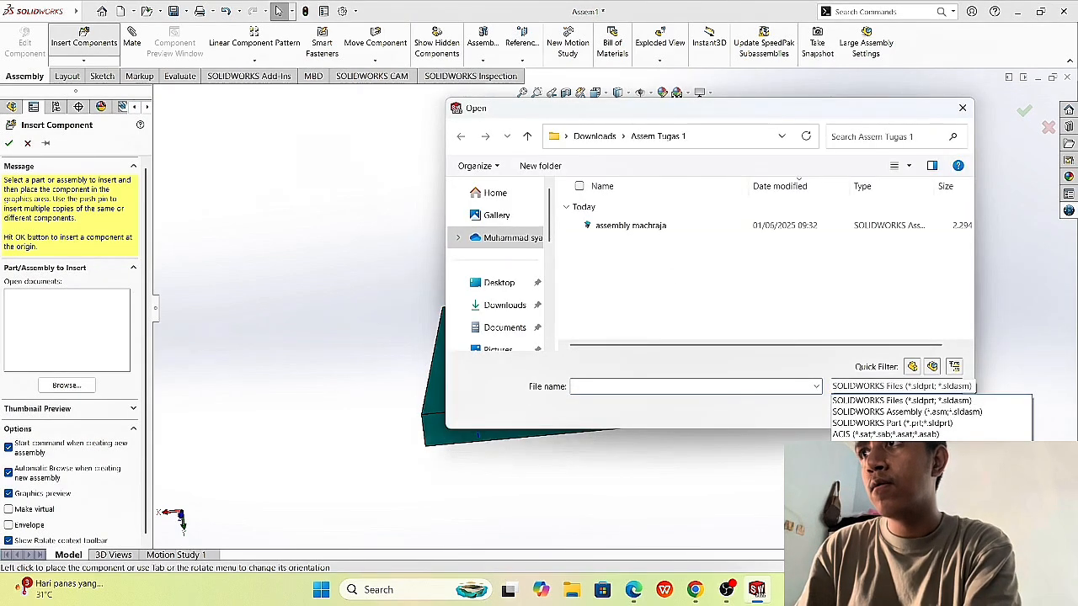
left_click(892, 556)
scroll(662, 277, "down", 1)
scroll(662, 278, "up", 1)
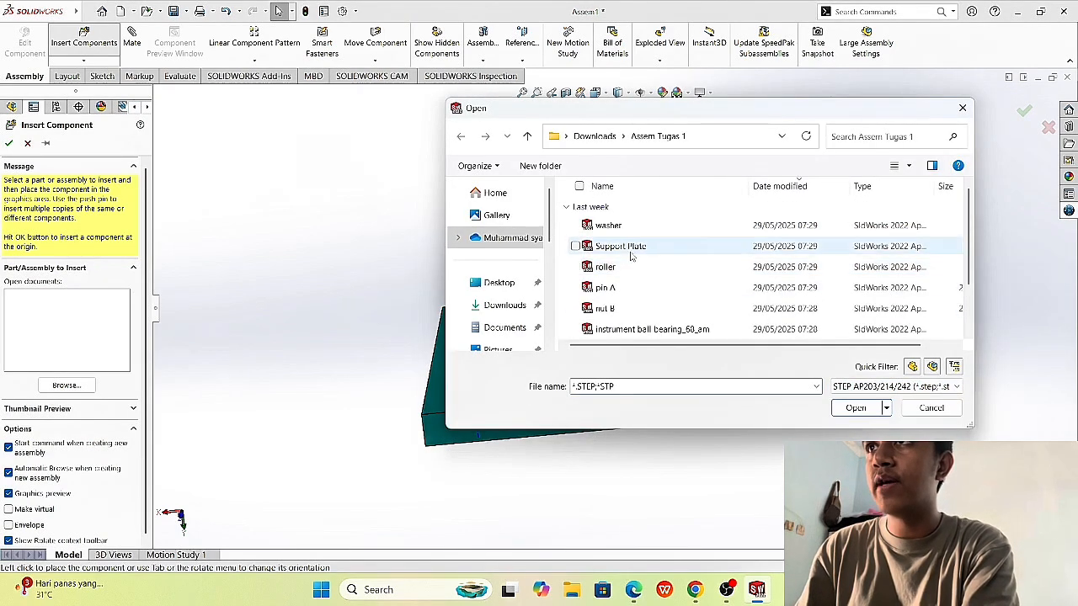
left_click(621, 248)
left_click(851, 433)
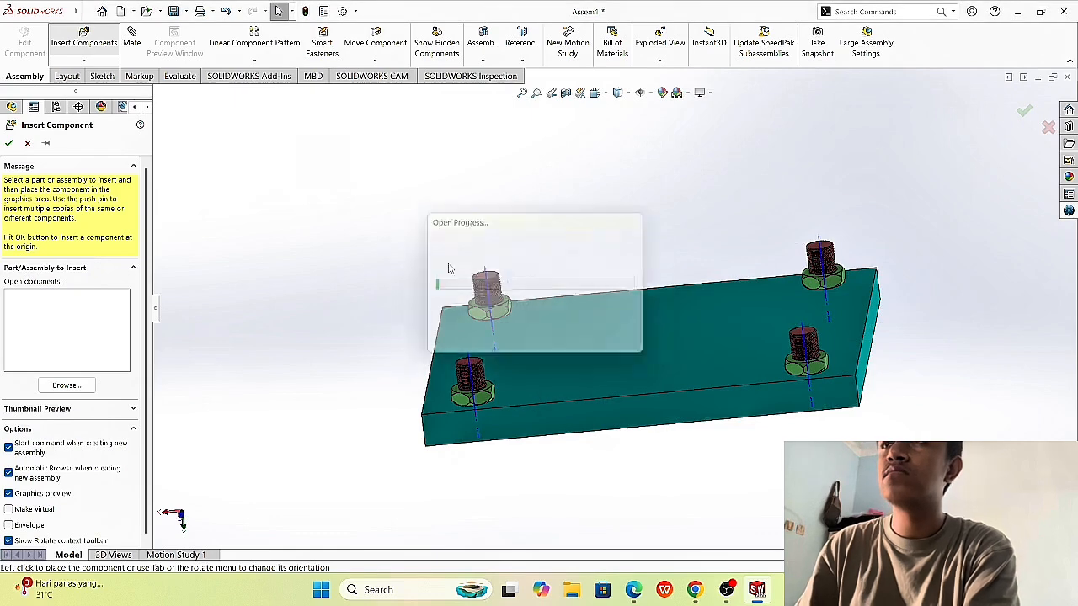
left_click(386, 315)
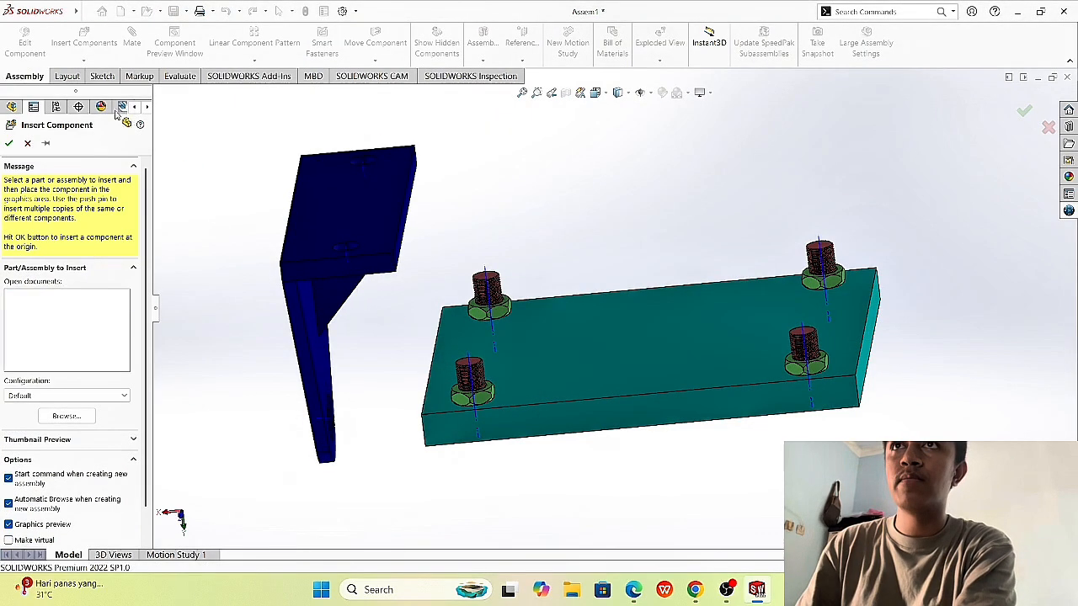
Step: Insert a second copy of the Support Plate STEP file and place it above the base plate
left_click(85, 42)
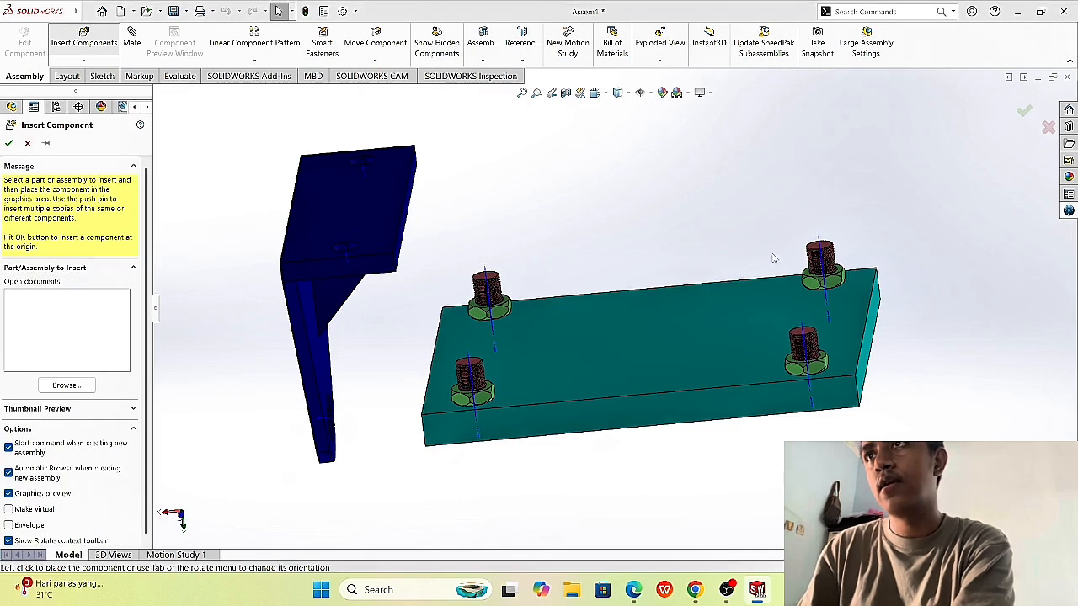
left_click(878, 386)
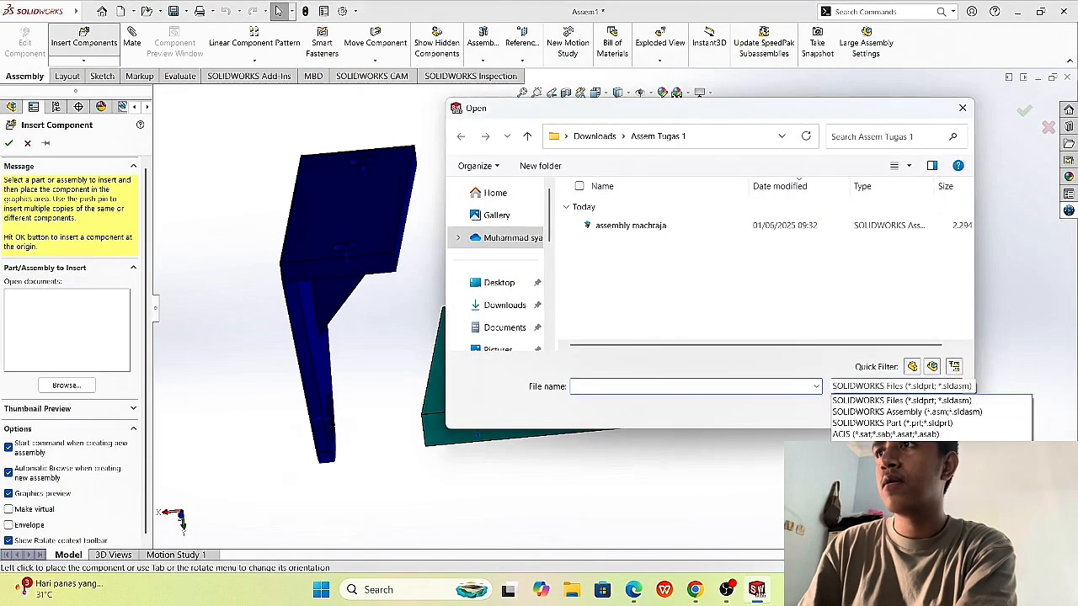
left_click(894, 538)
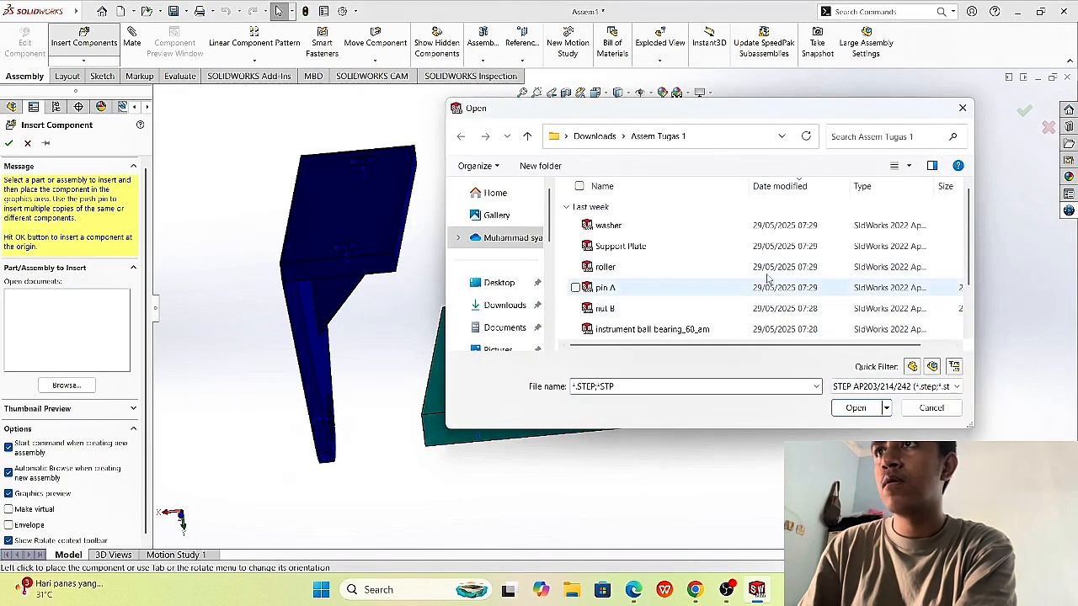
left_click(762, 248)
left_click(855, 431)
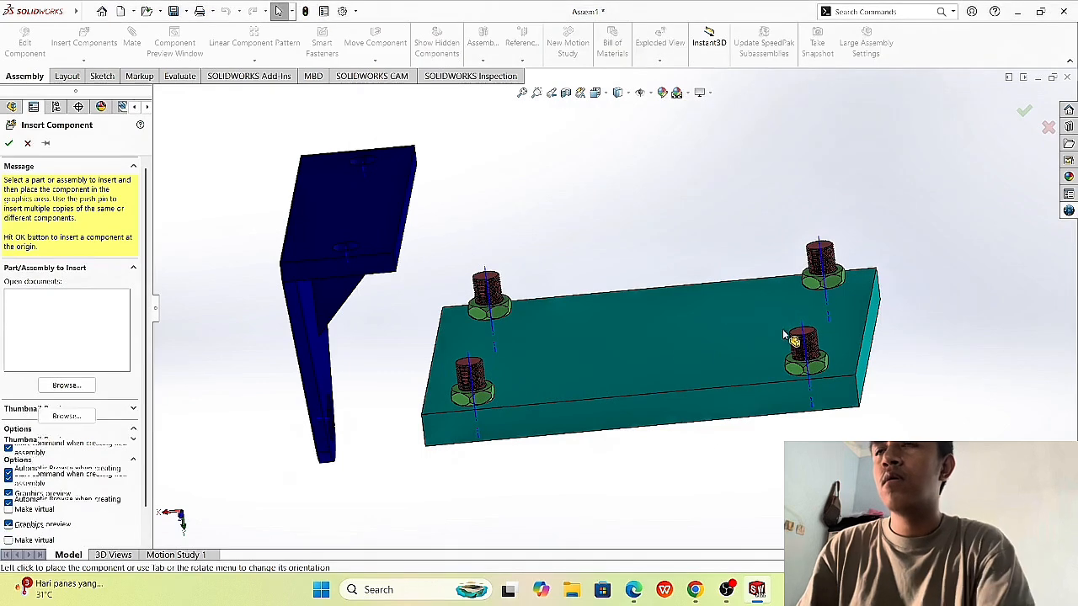
left_click(729, 277)
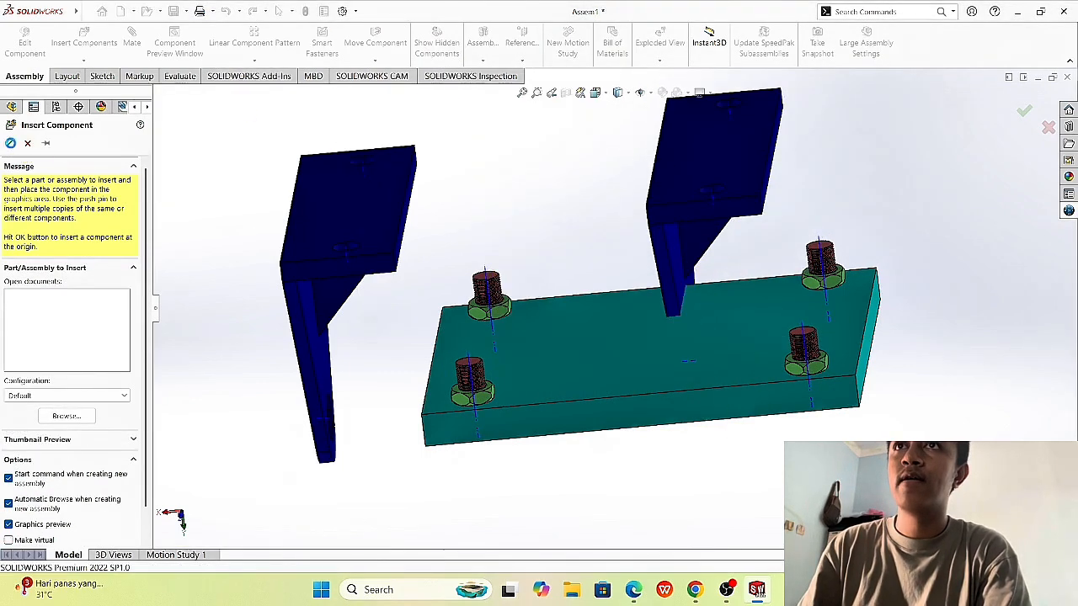
Step: Mate the first support plate's flat foot face coincident with the base plate's nut-side face, using anti-aligned orientation so the plate stands upright
scroll(308, 288, "up", 3)
scroll(335, 309, "down", 1)
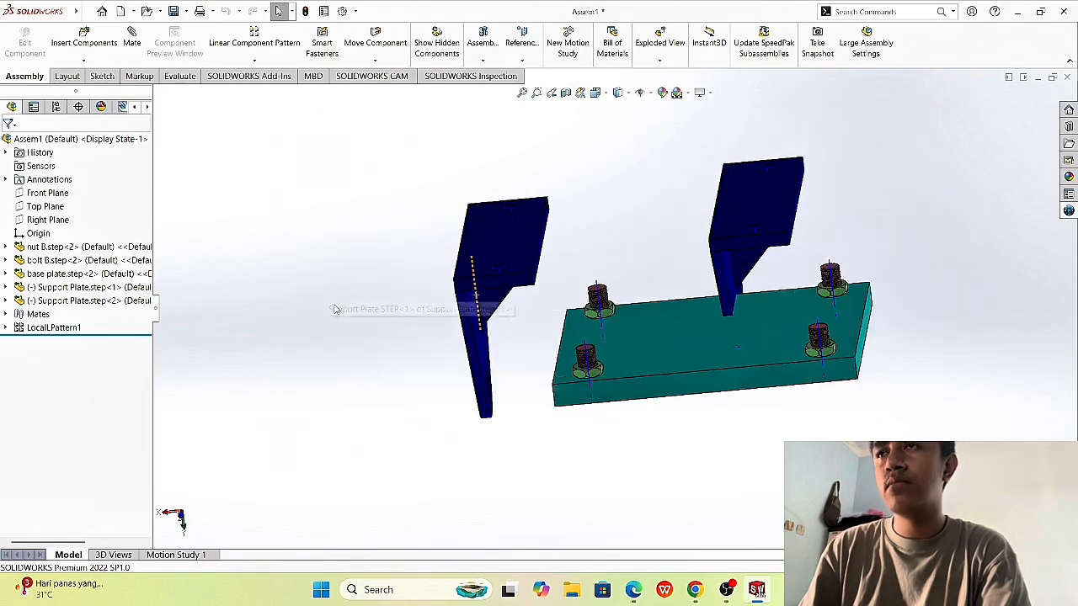
scroll(447, 298, "down", 3)
scroll(741, 392, "up", 4)
scroll(795, 301, "down", 2)
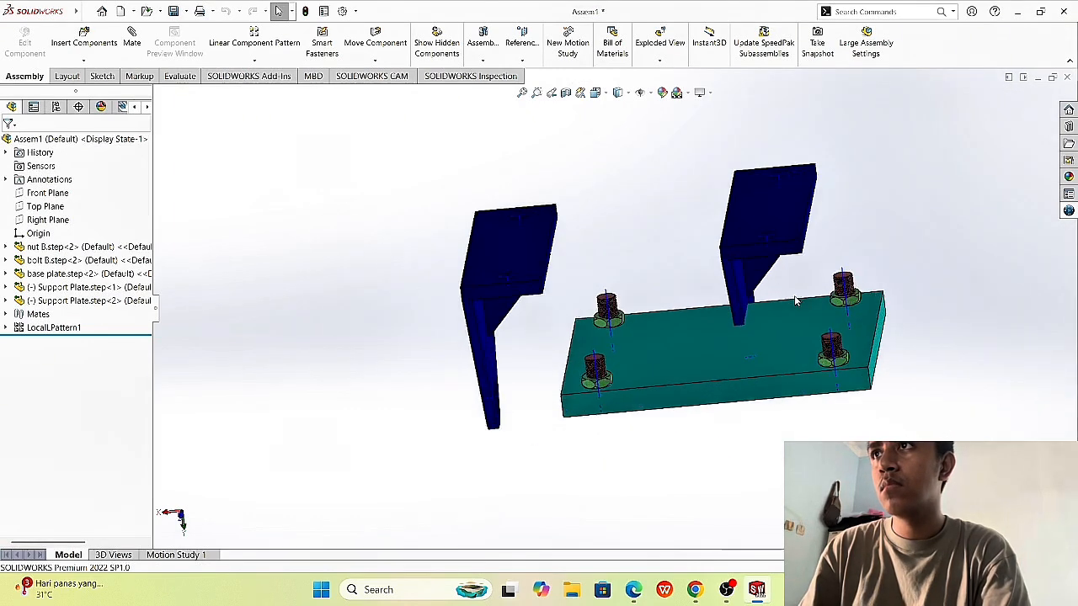
scroll(795, 301, "down", 1)
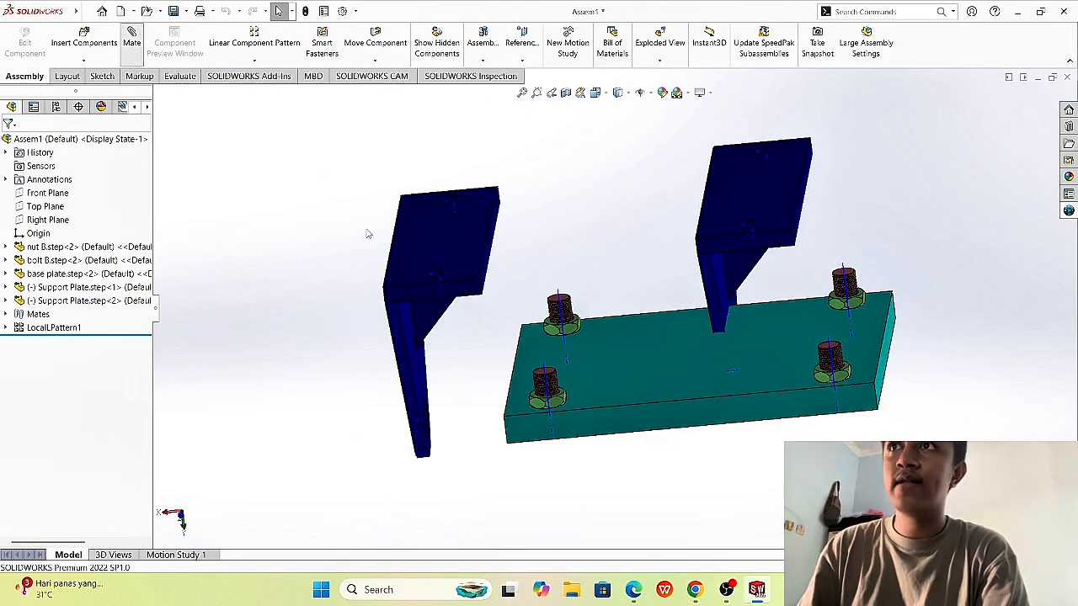
left_click(439, 244)
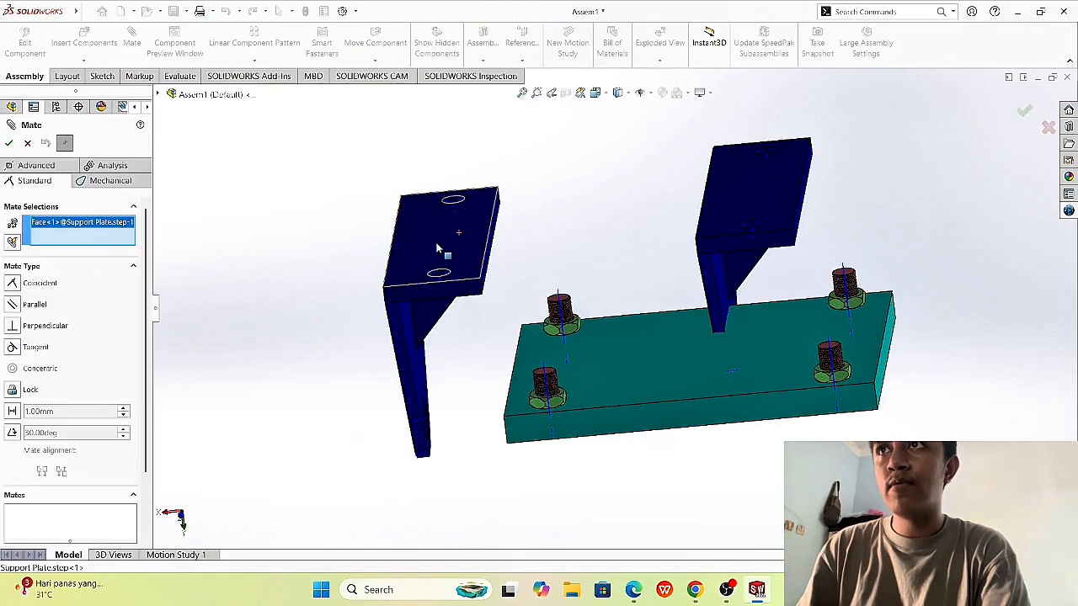
left_click(571, 372)
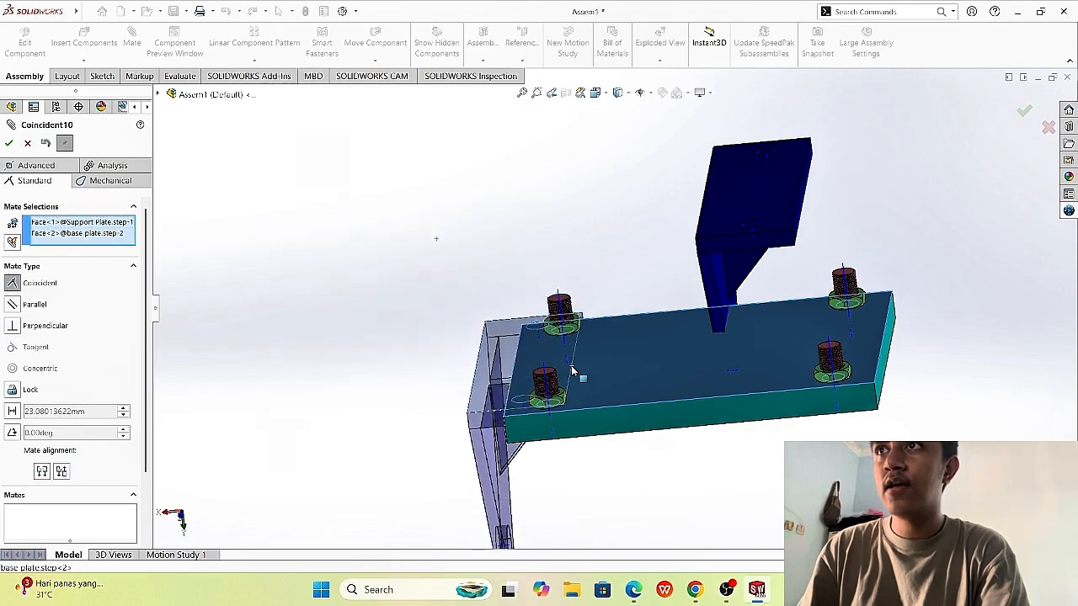
left_click(61, 471)
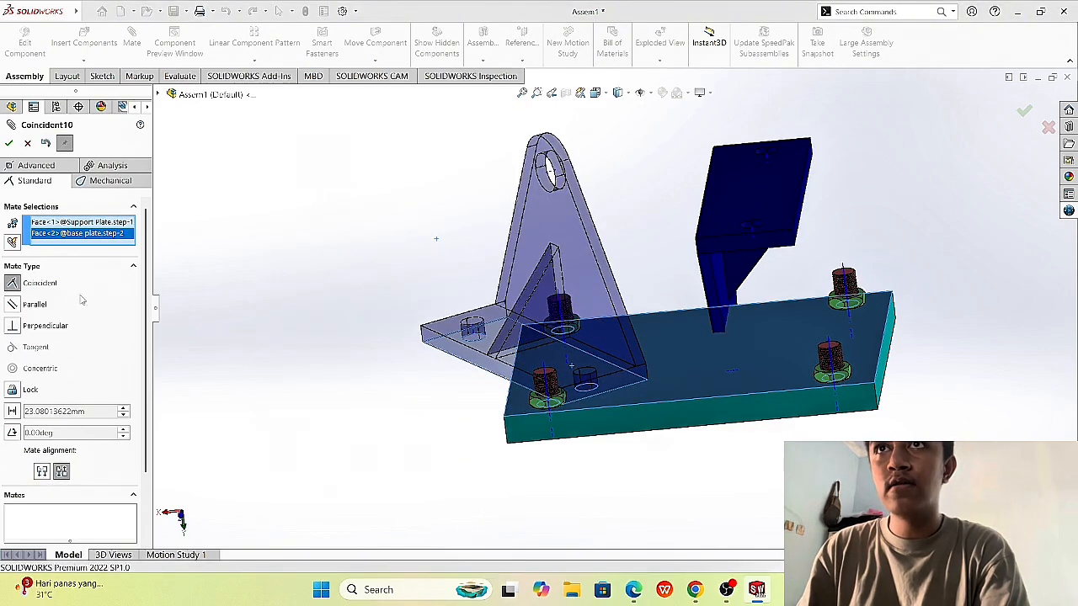
left_click(10, 144)
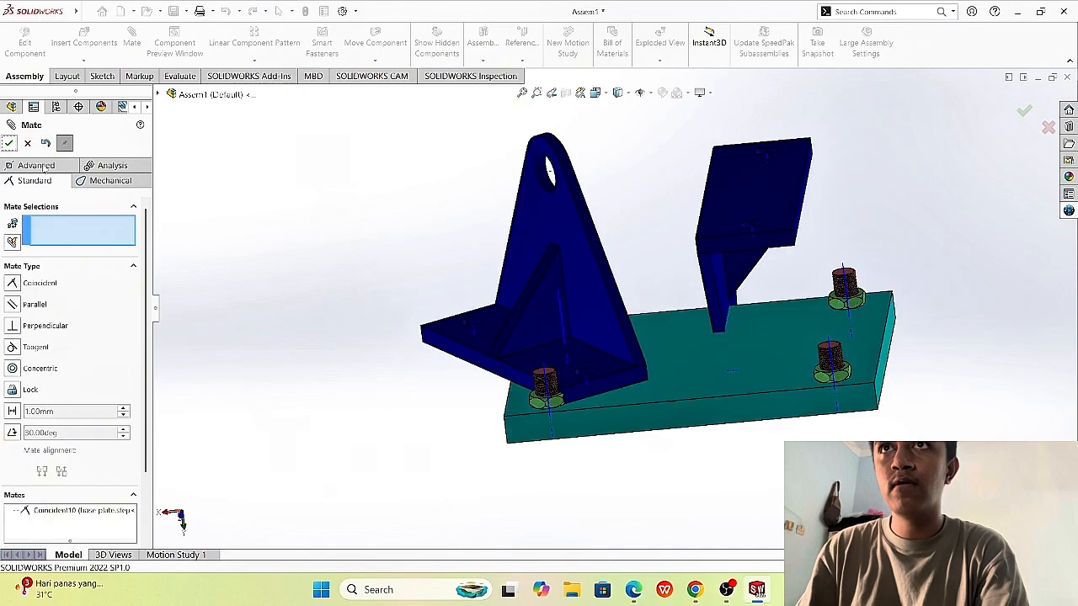
Step: Add a coincident mate between the first support plate's foot side face and the base plate's long side face
left_click(593, 400)
left_click(538, 434)
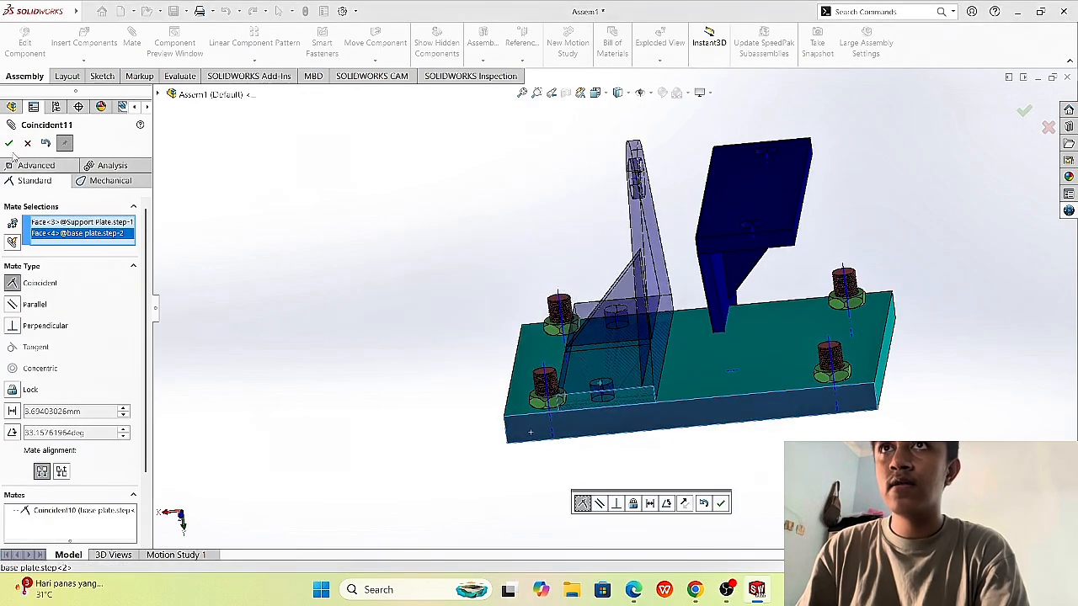
key("Return")
Step: Mate the first support plate's rear foot edge face coincident with the base plate's short side face, and finish mating
middle_click_drag(273, 360, 320, 358)
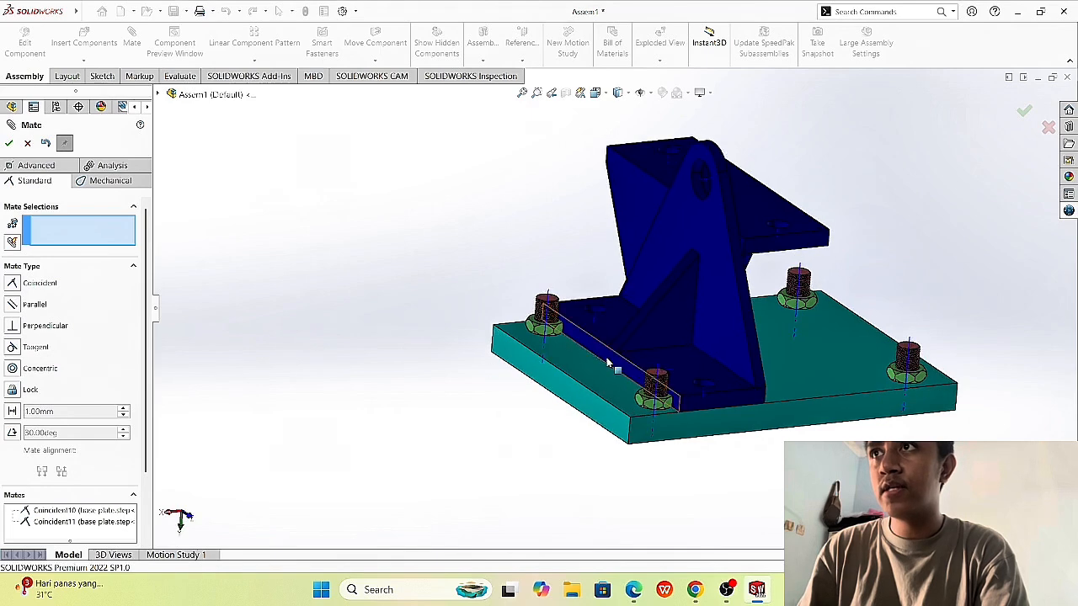
left_click(613, 366)
left_click(590, 404)
key("Return")
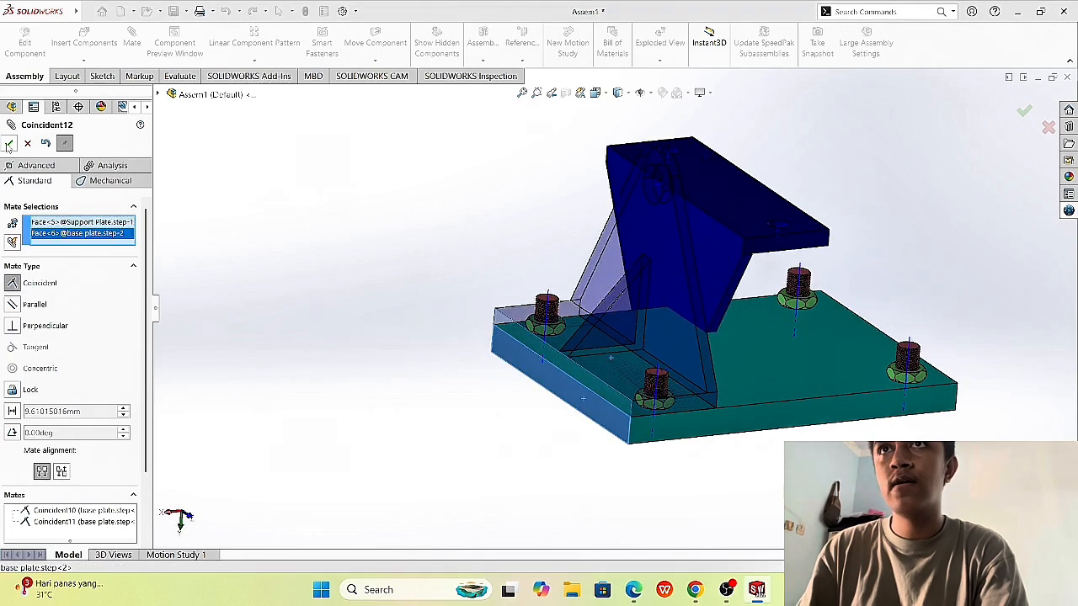
middle_click_drag(703, 499, 635, 480)
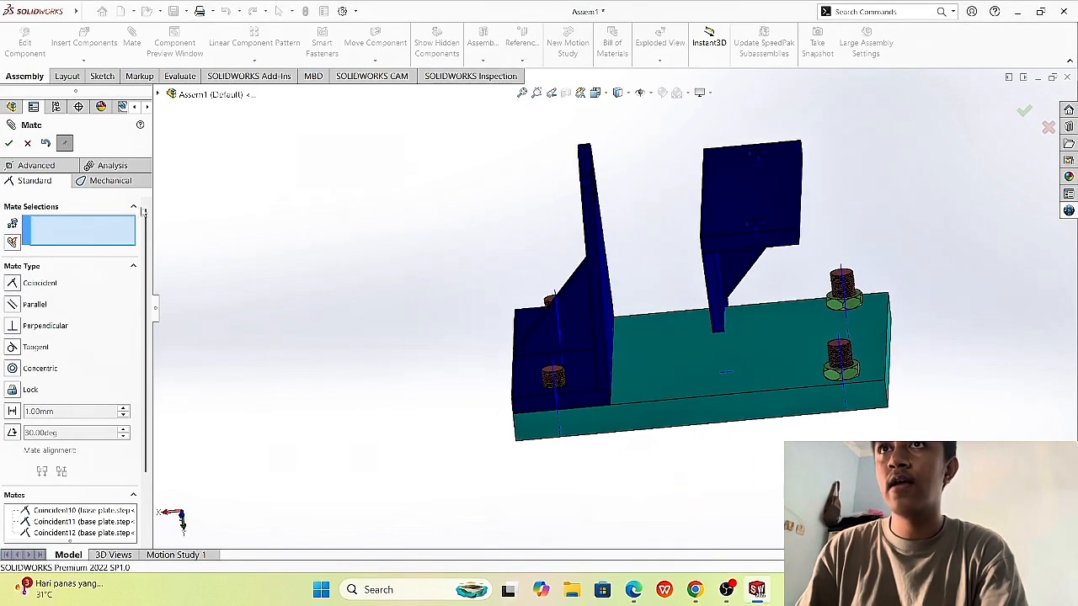
left_click(9, 144)
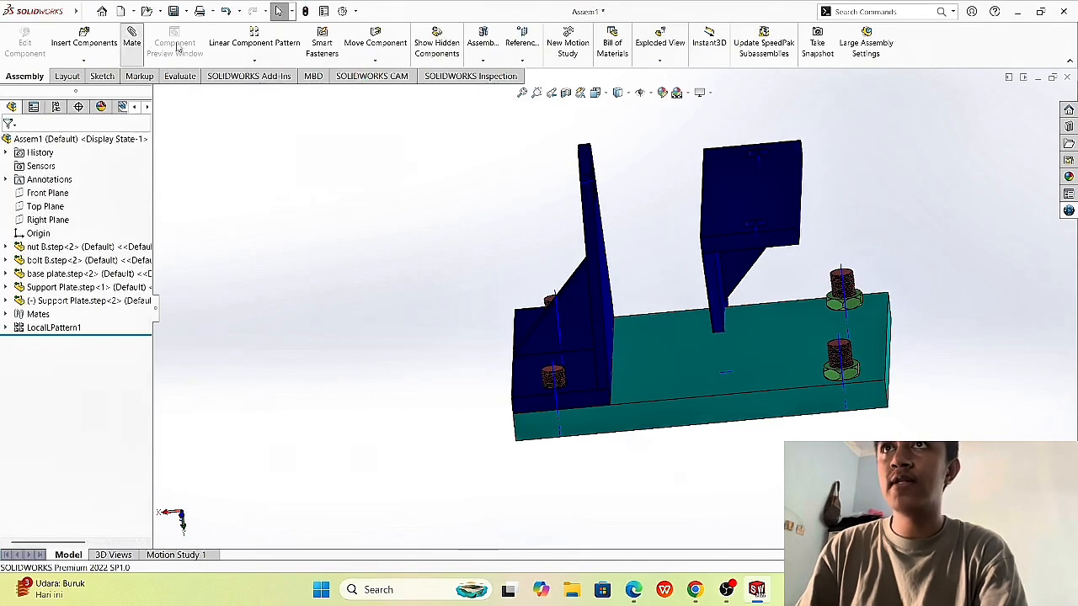
Step: Mate the second support plate's flat foot face coincident with the base plate's nut-side face, using anti-aligned orientation
key("Return")
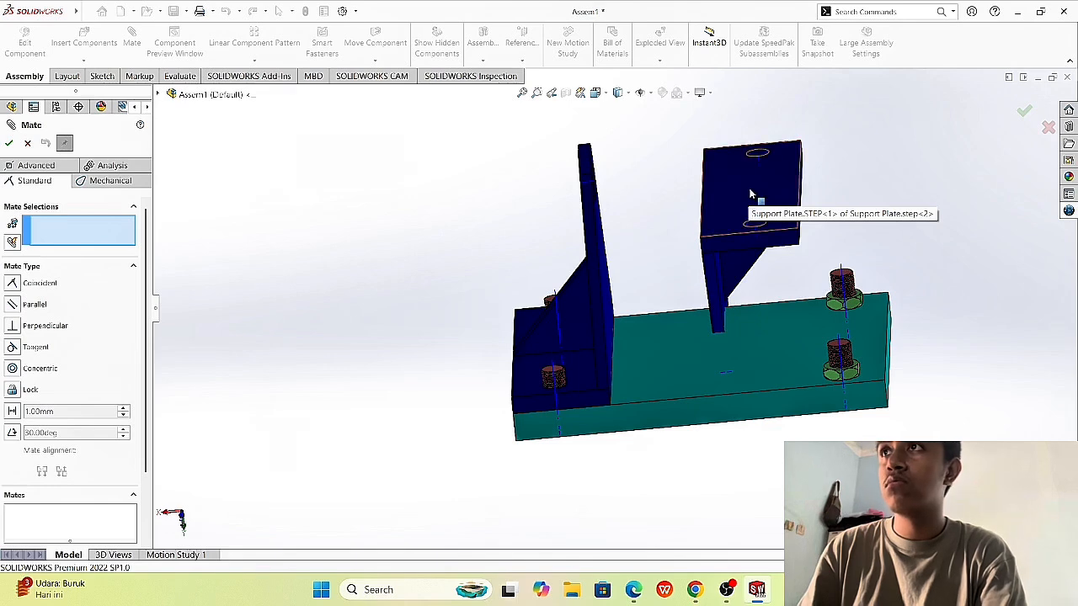
left_click(751, 195)
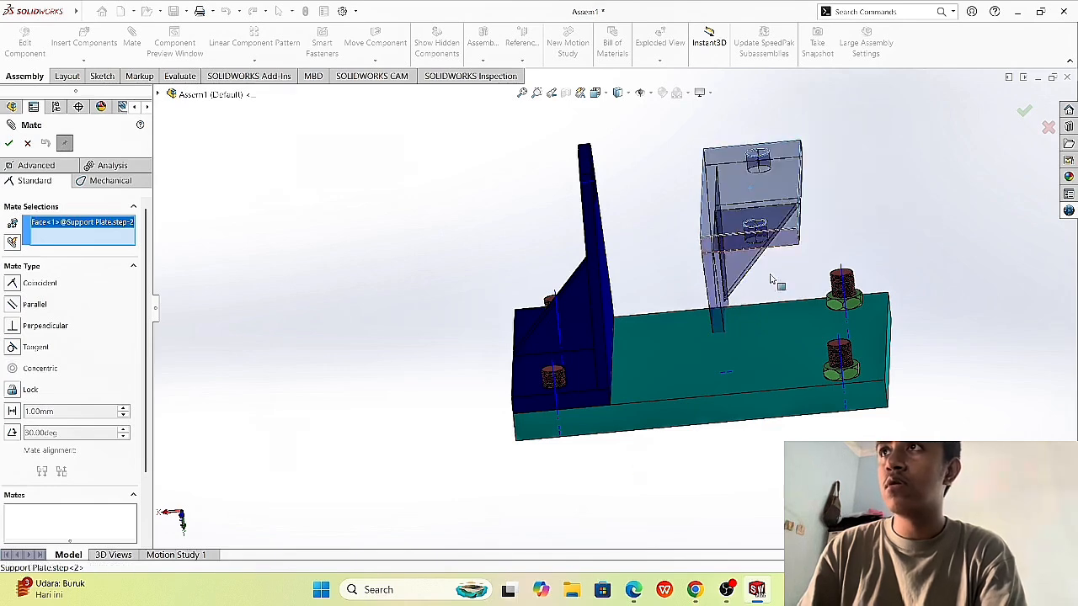
left_click(787, 340)
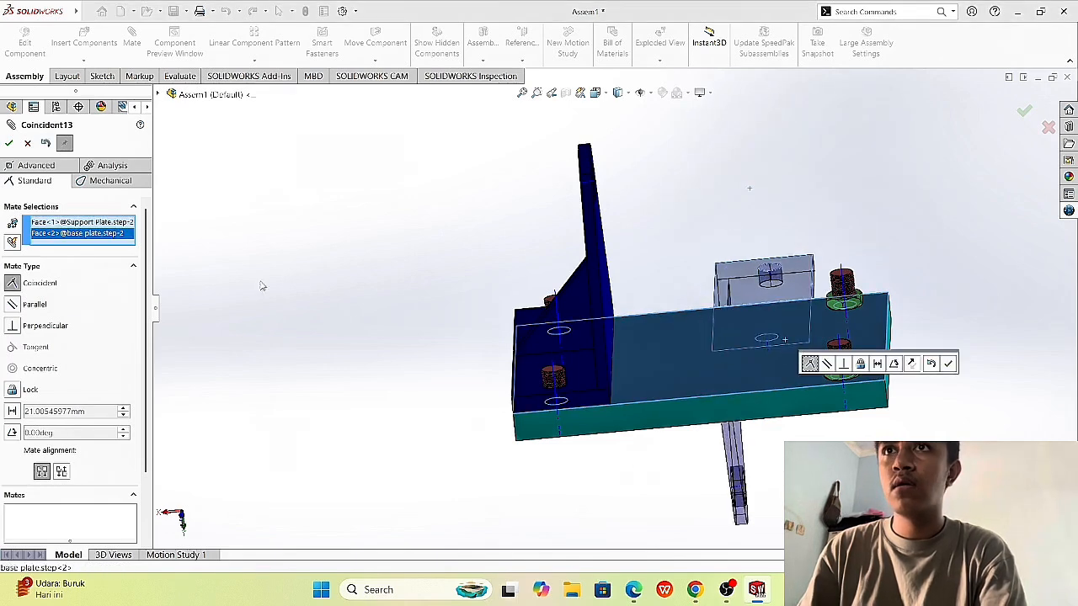
left_click(62, 473)
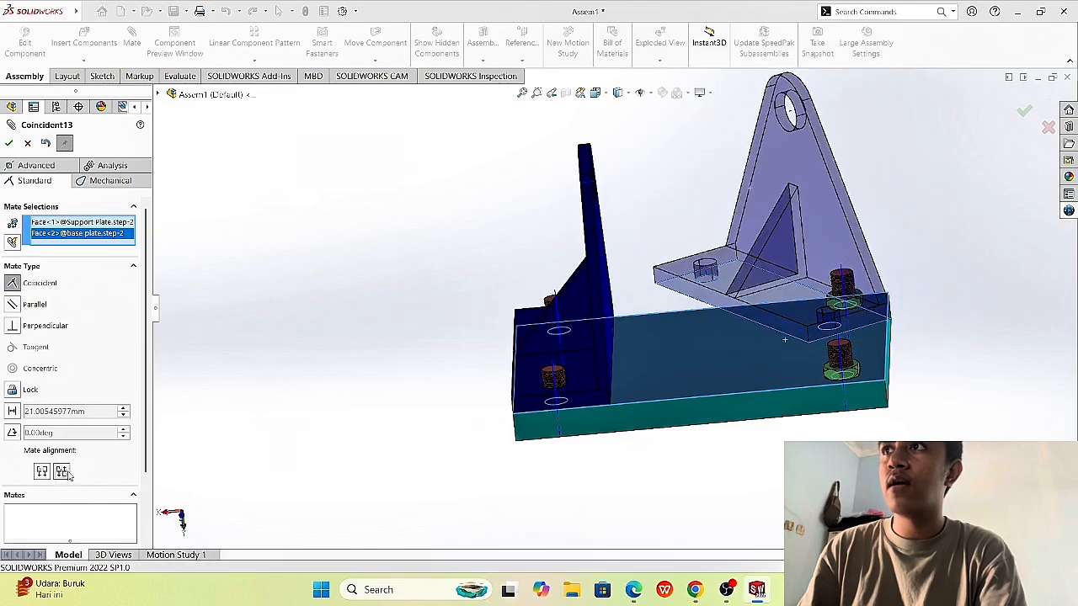
left_click(8, 144)
Step: Add a coincident mate between the second support plate's foot side face and the base plate's long side face
left_click(866, 324)
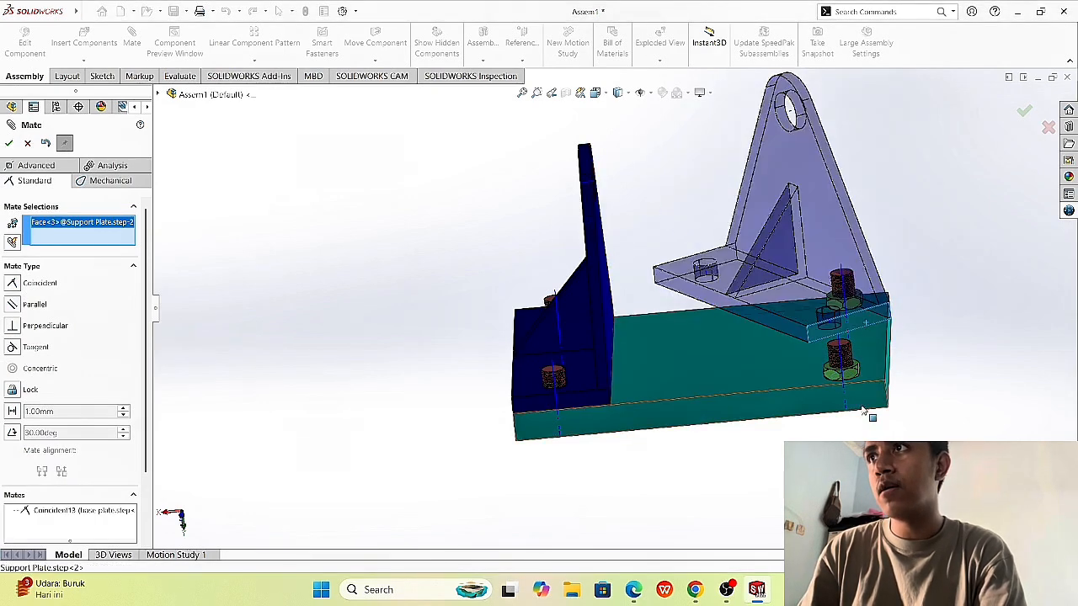
left_click(863, 411)
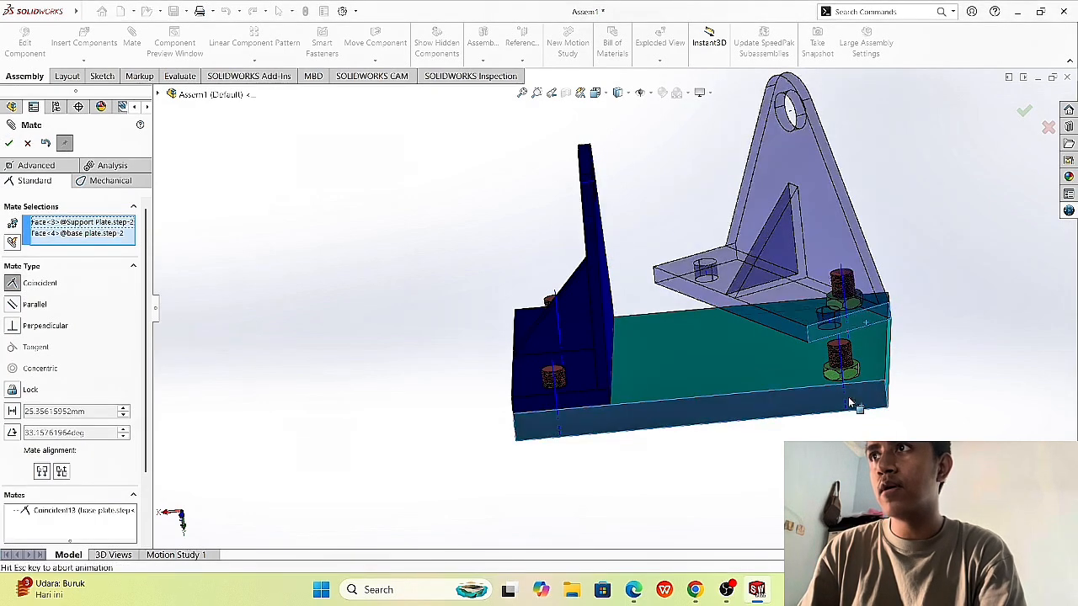
left_click(9, 143)
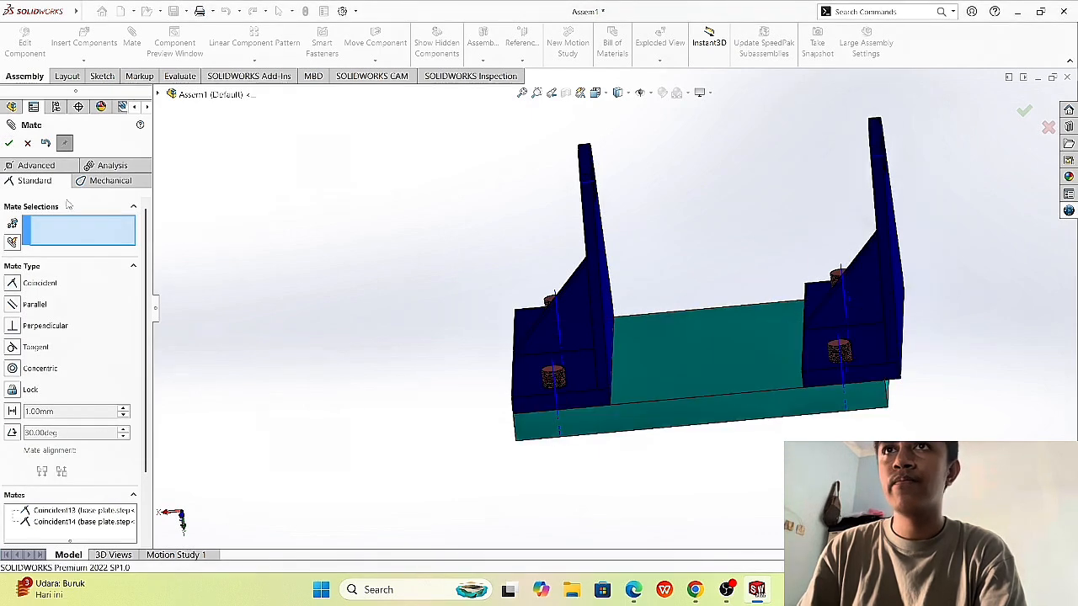
middle_click_drag(804, 446, 842, 395)
left_click(809, 365)
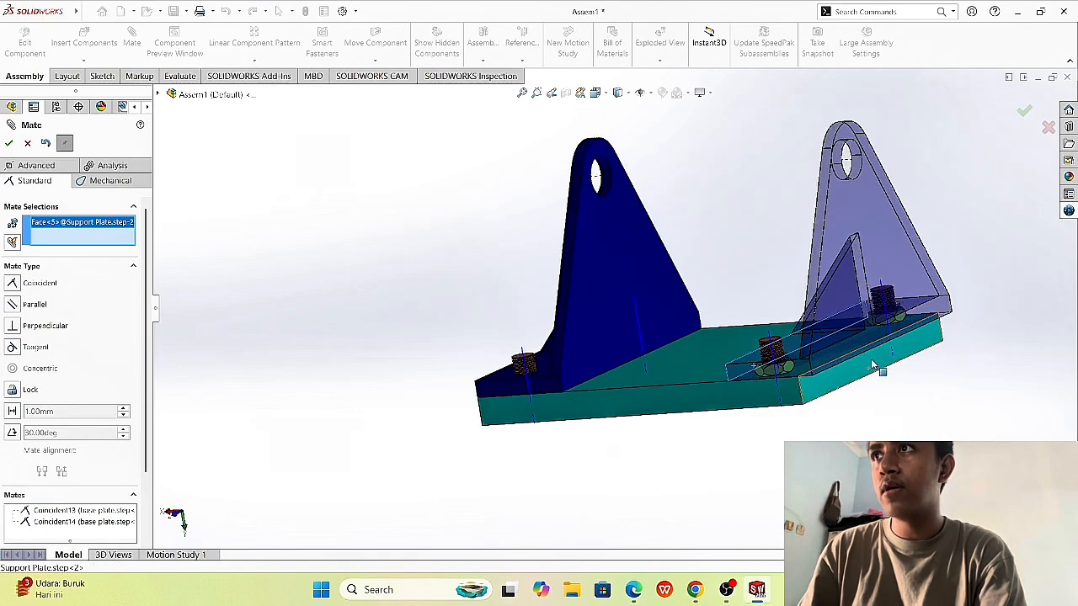
left_click(876, 363)
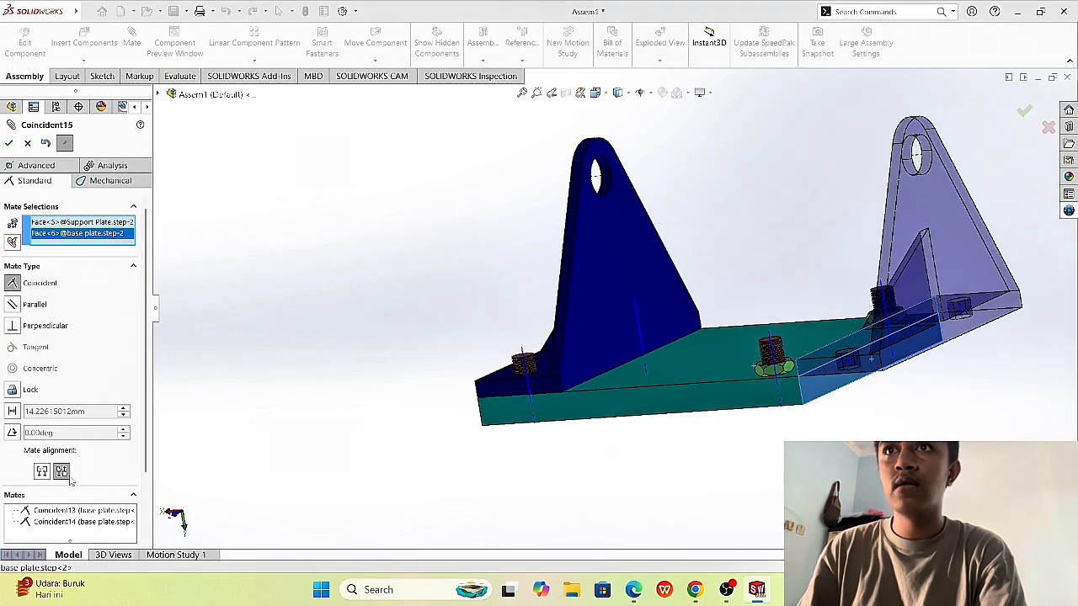
left_click(43, 472)
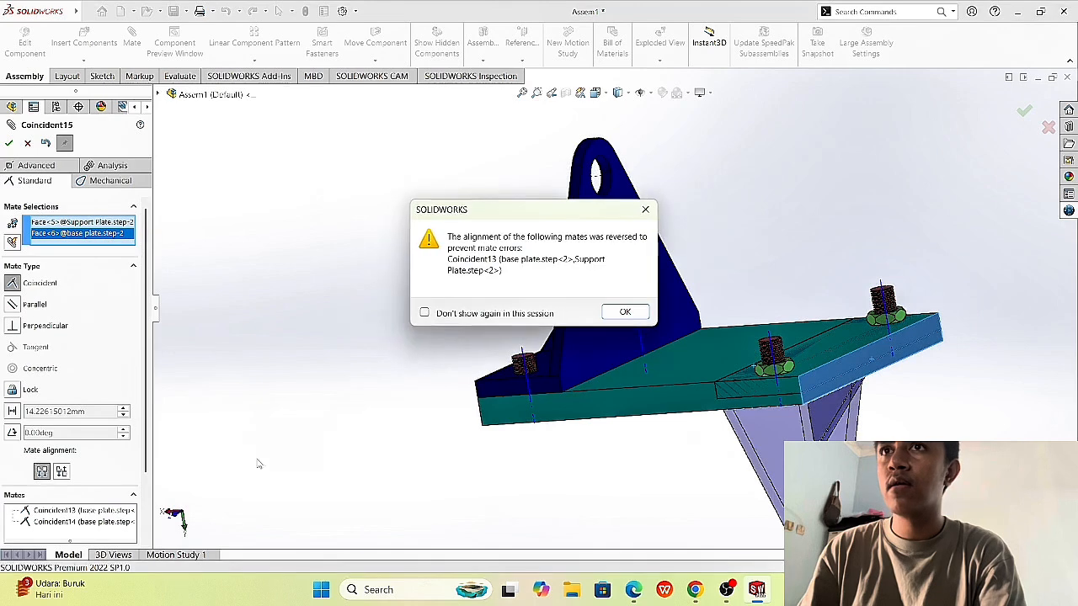
left_click(642, 313)
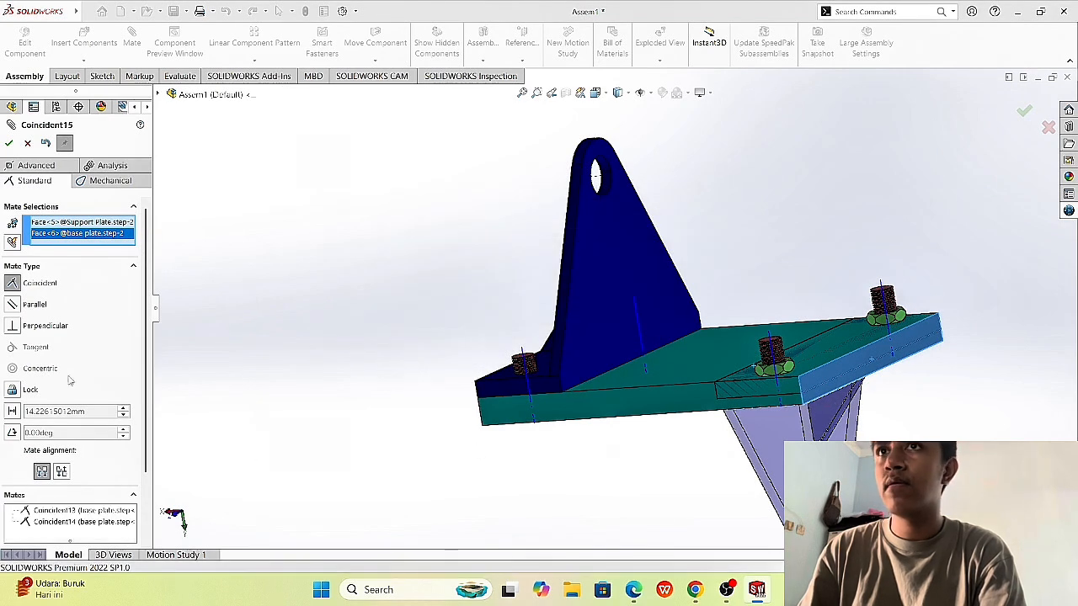
left_click(62, 472)
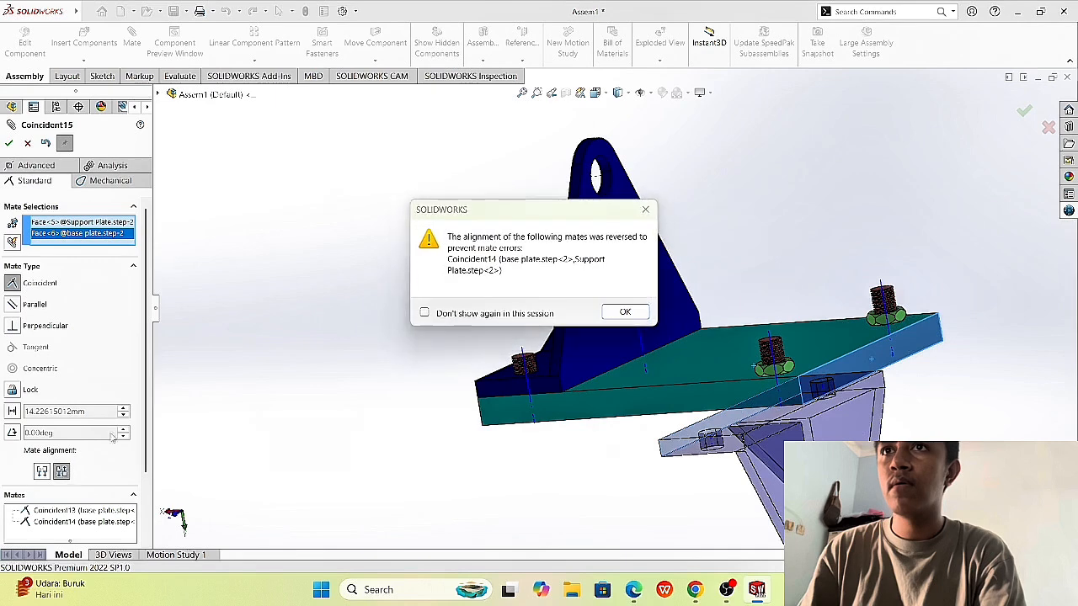
left_click(627, 313)
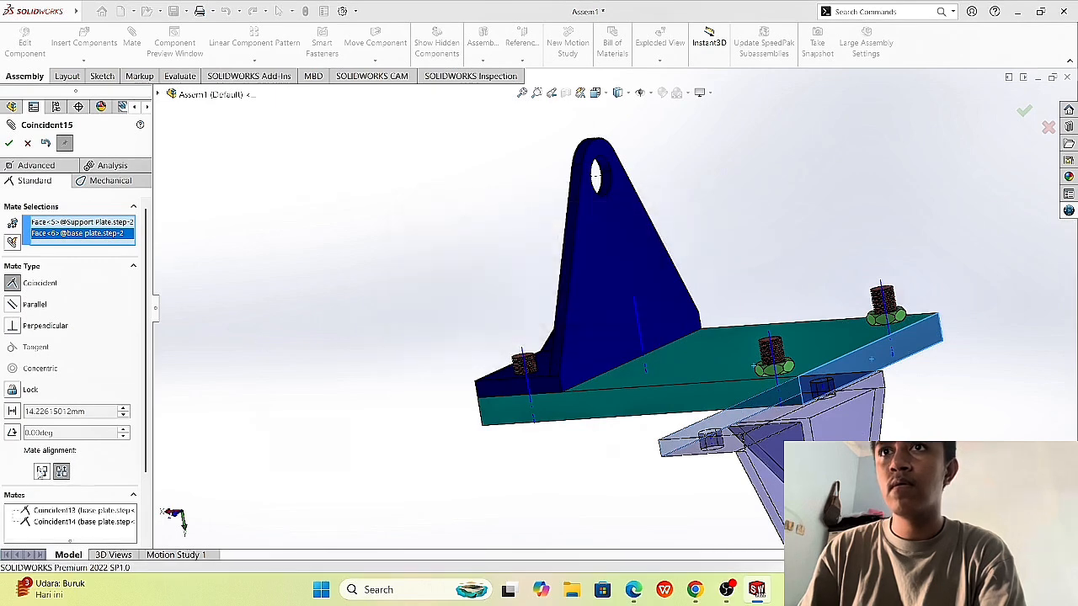
left_click(41, 471)
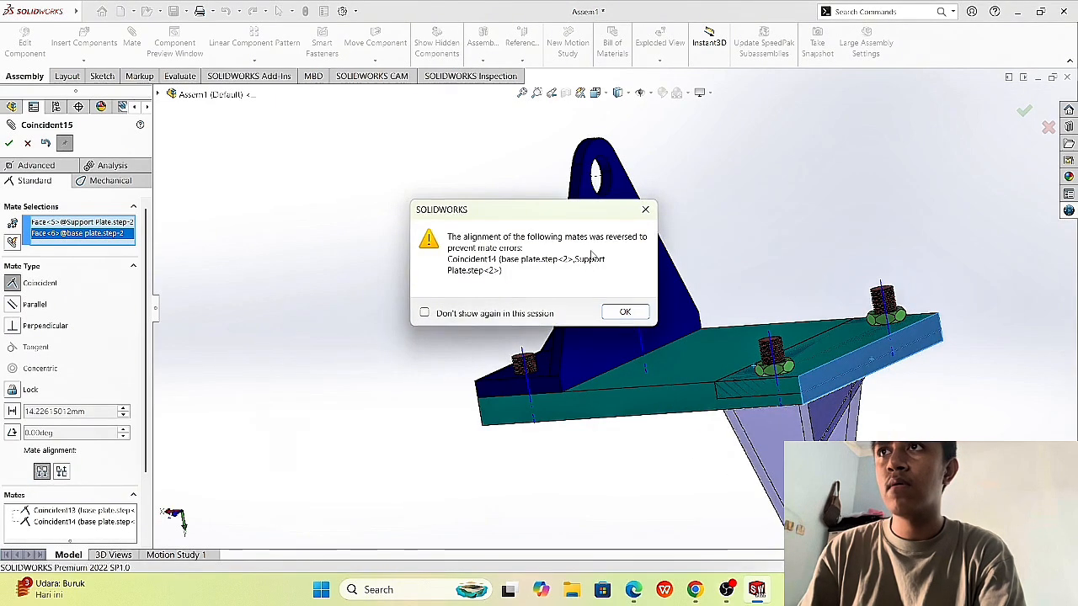
left_click(625, 313)
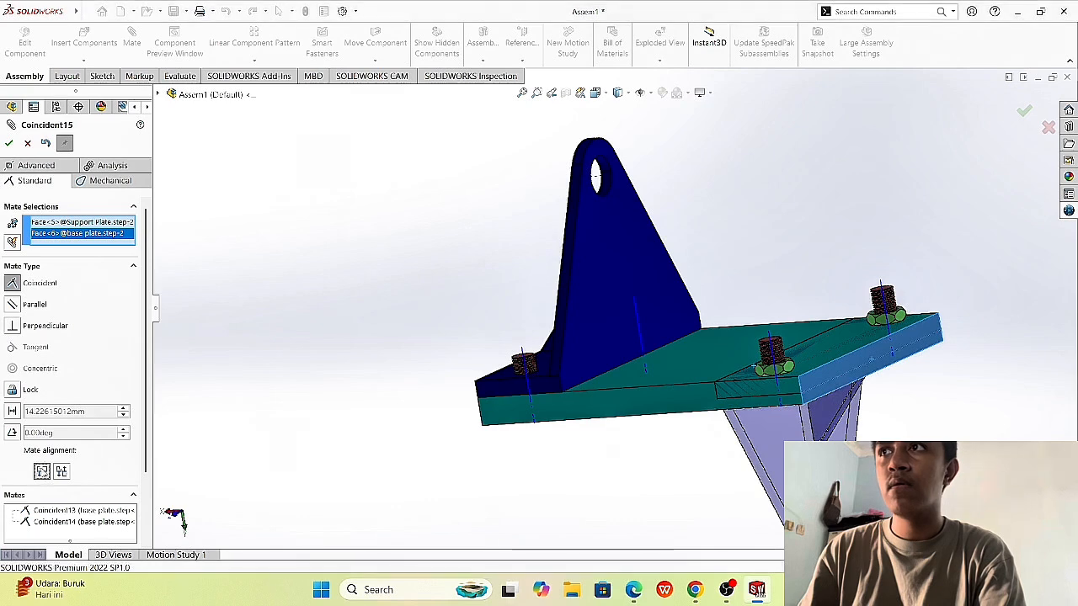
left_click(61, 472)
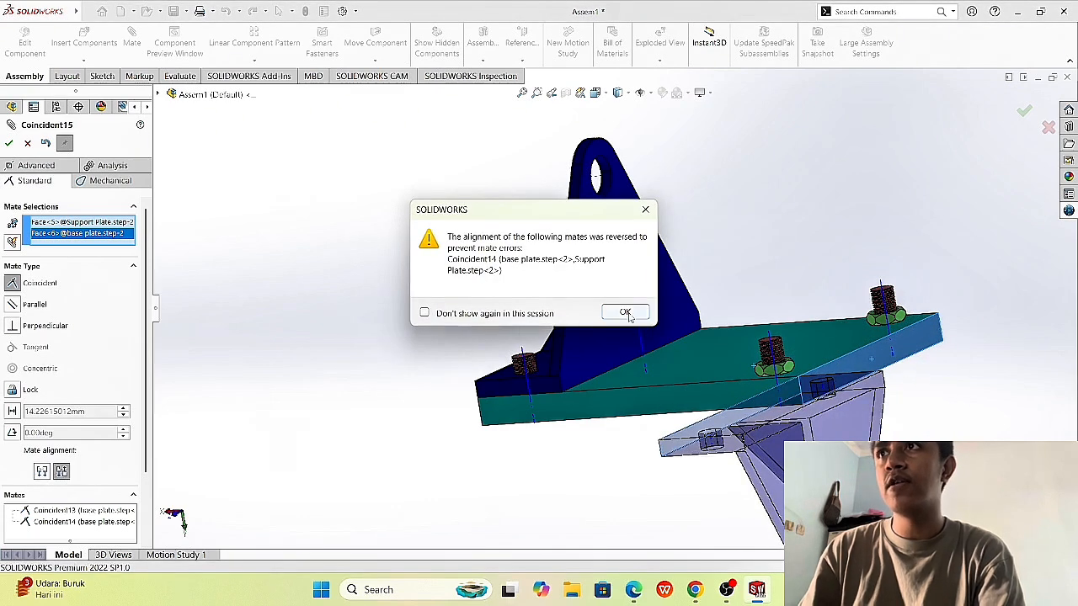
left_click(624, 313)
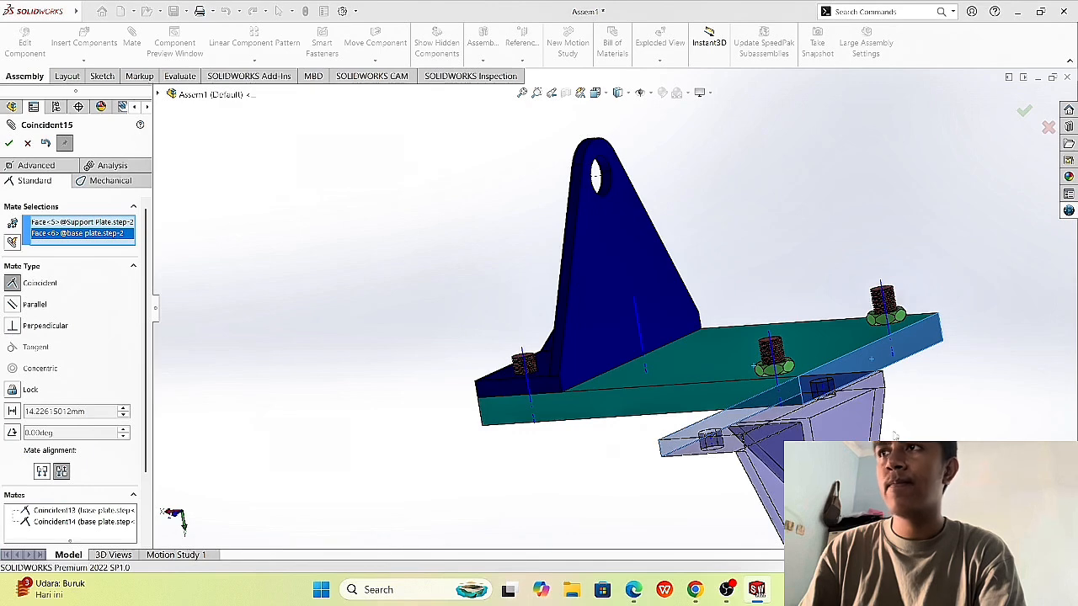
left_click(28, 143)
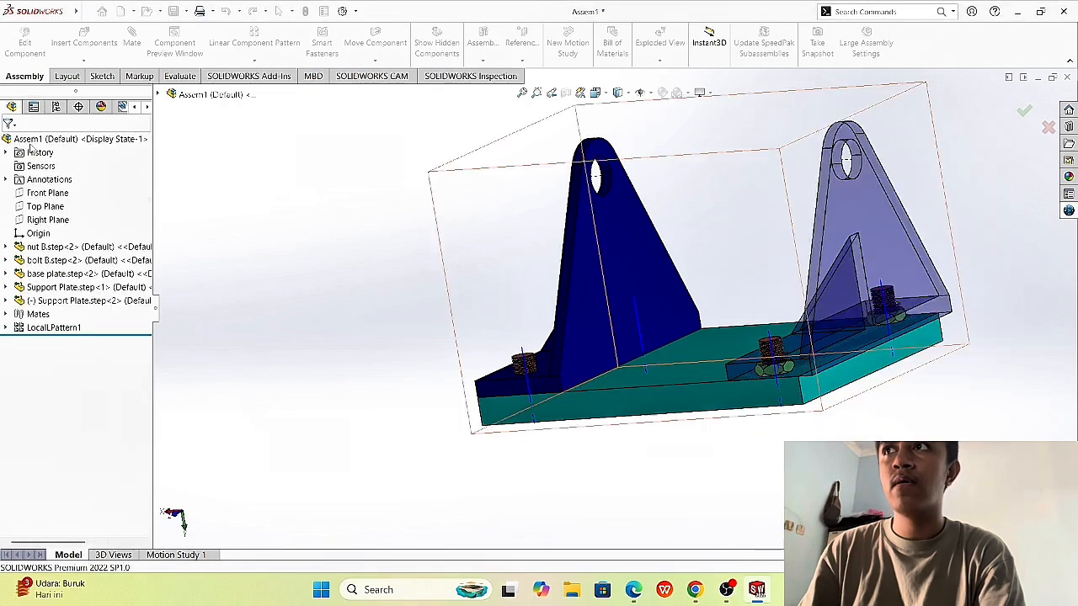
Step: Undo the mates of both support plates so that neither is attached to the base plate, and restart mating
middle_click_drag(645, 314, 778, 244)
scroll(774, 470, "down", 3)
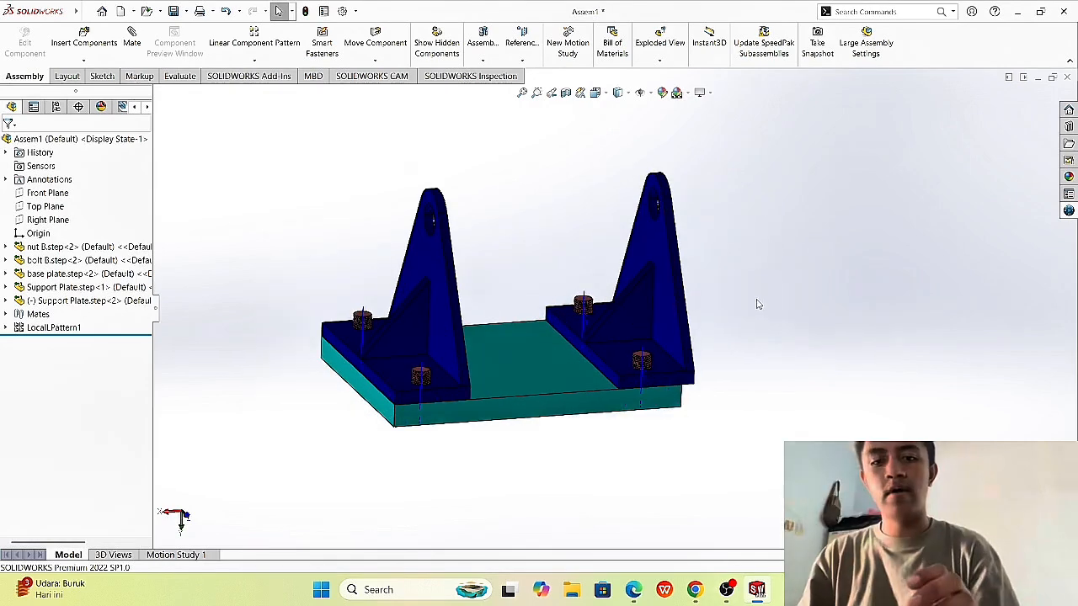
key("ctrl+shift+z")
key("ctrl+shift+z")
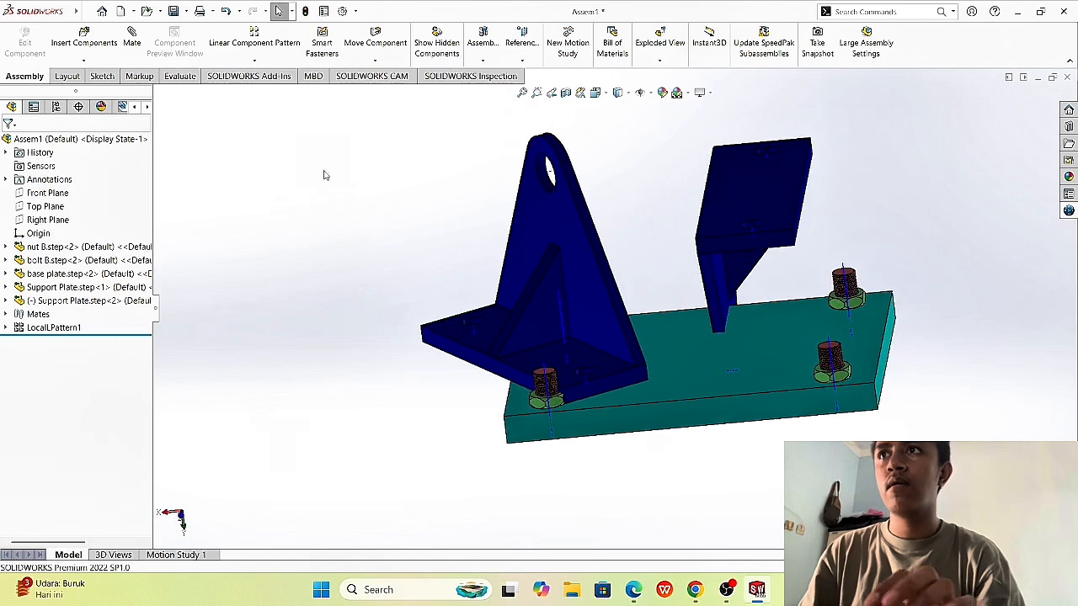
key("ctrl+z")
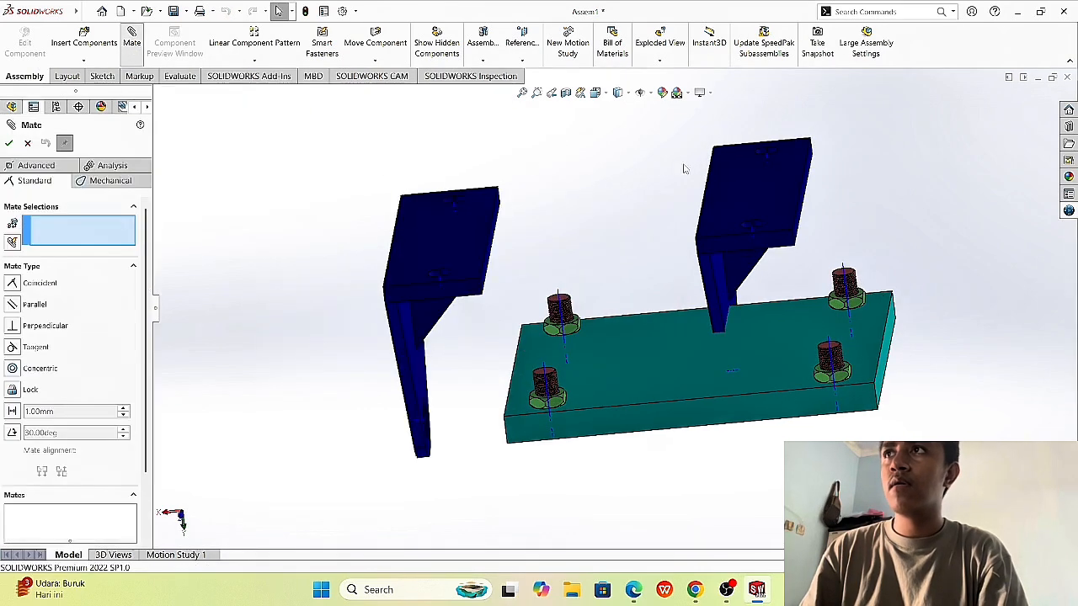
Step: Mate the second support plate's flat foot underside coincident with the base plate's nut-side face, using anti-aligned orientation
left_click(737, 192)
left_click(815, 331)
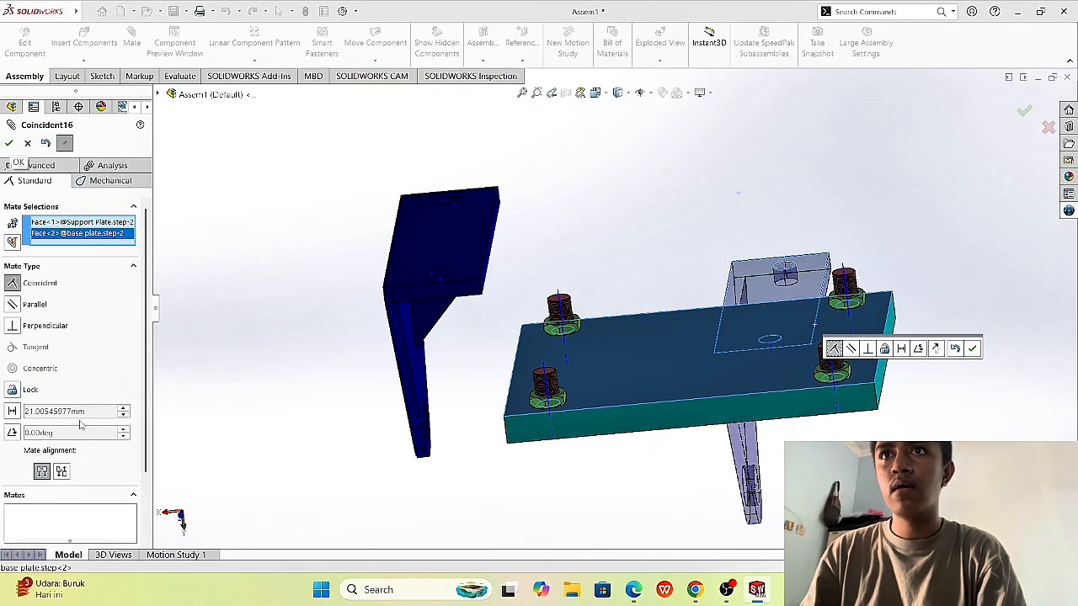
left_click(61, 472)
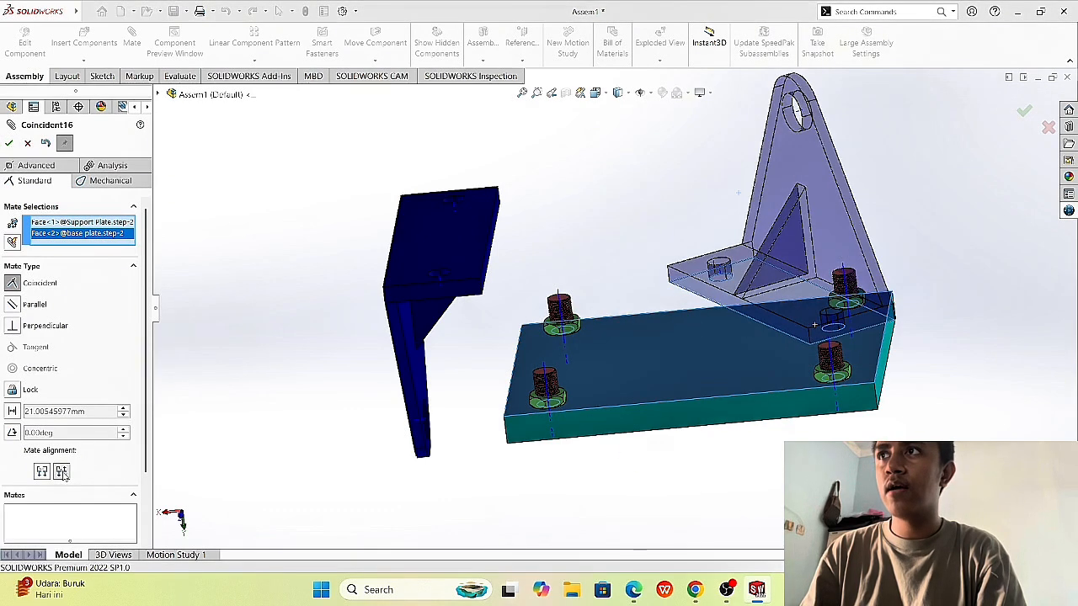
left_click(9, 145)
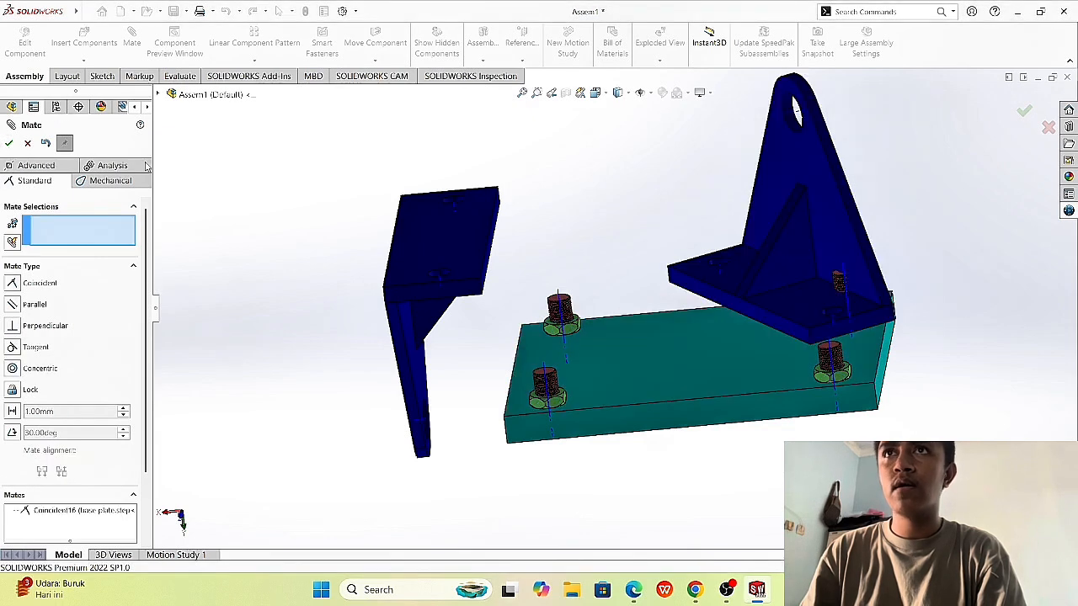
Step: Mate the second support plate's front foot edge face coincident with the nearby short side face of the base plate, using aligned orientation
left_click(766, 324)
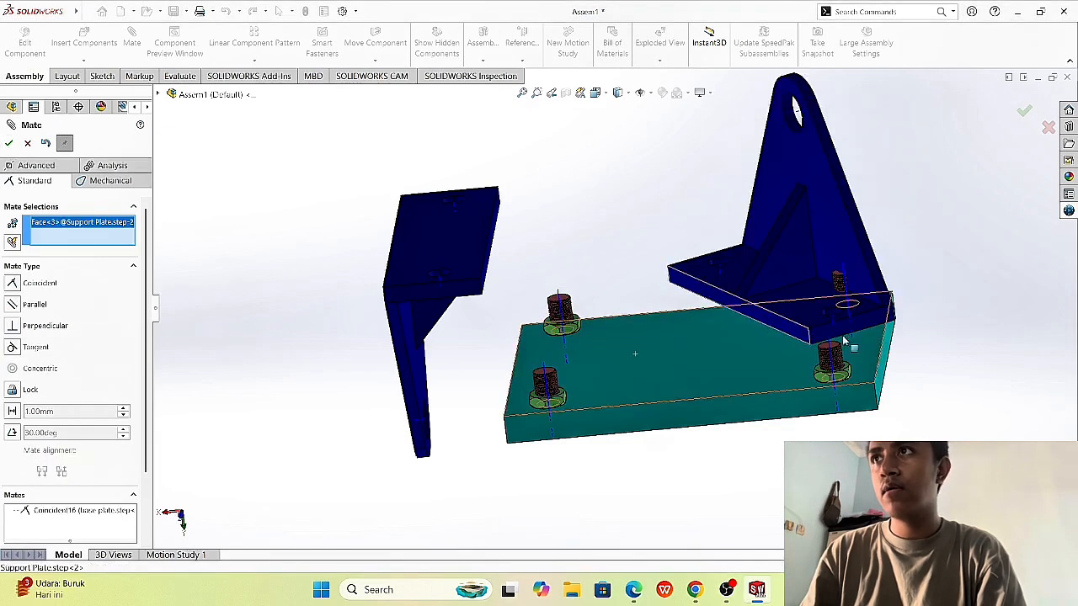
left_click(883, 374)
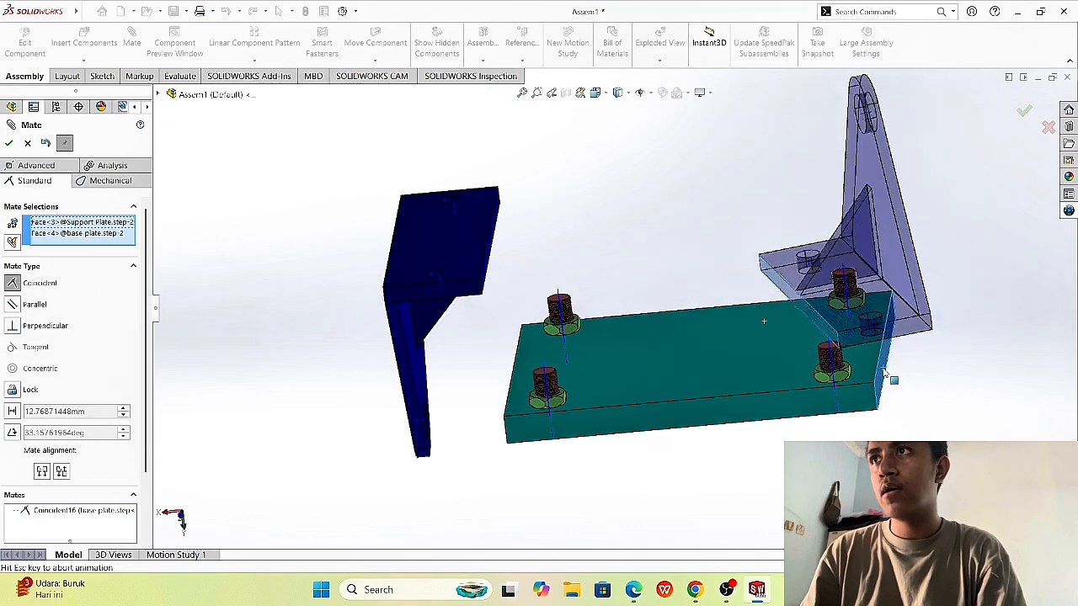
left_click(42, 472)
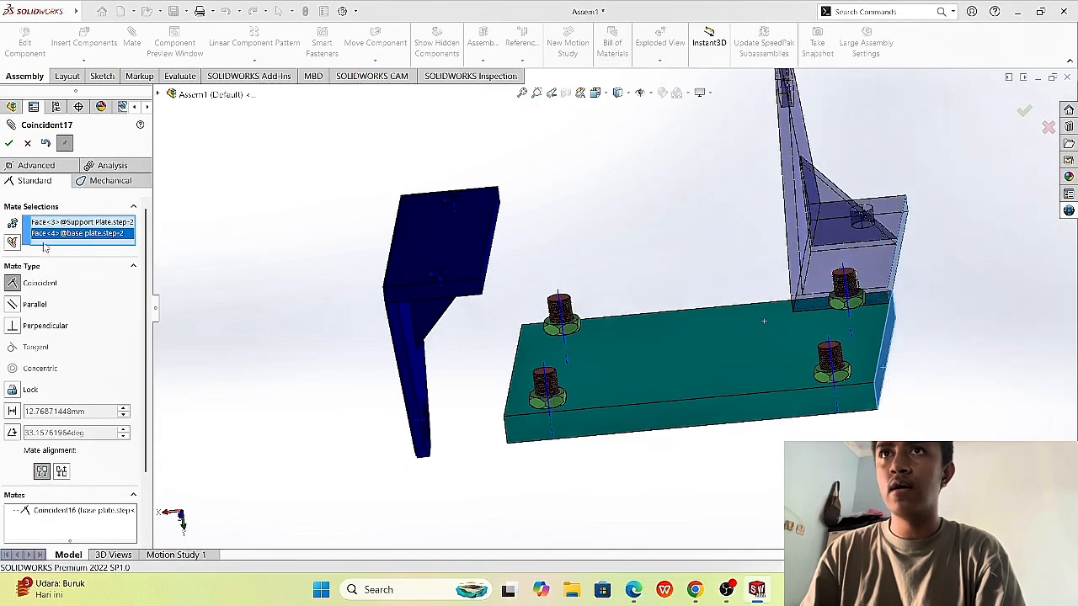
left_click(8, 143)
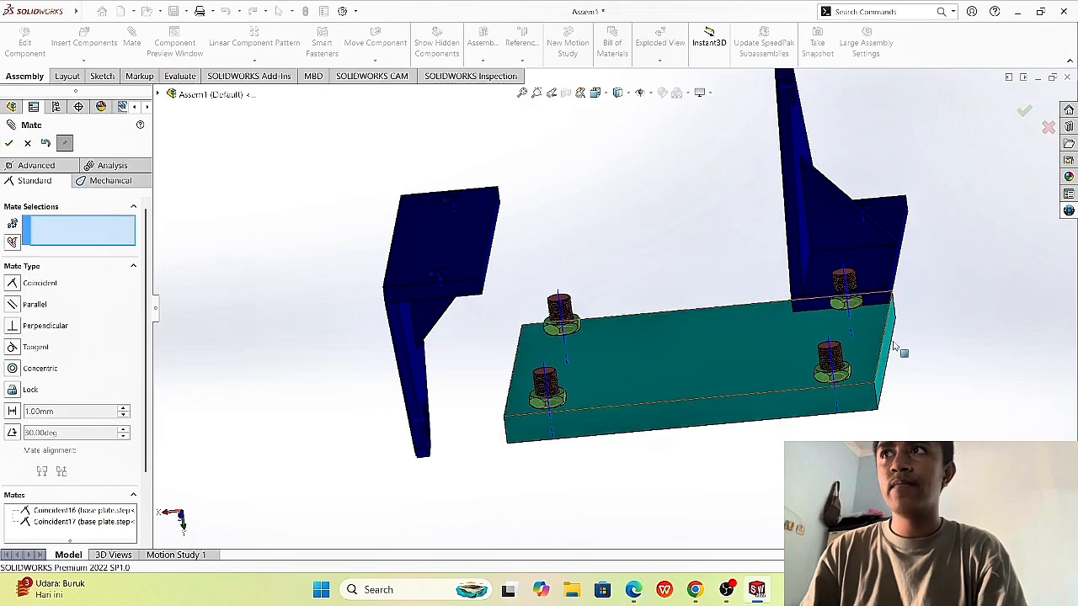
Step: Add a coincident mate between the second support plate's foot side face and the base plate's long side face
left_click(873, 302)
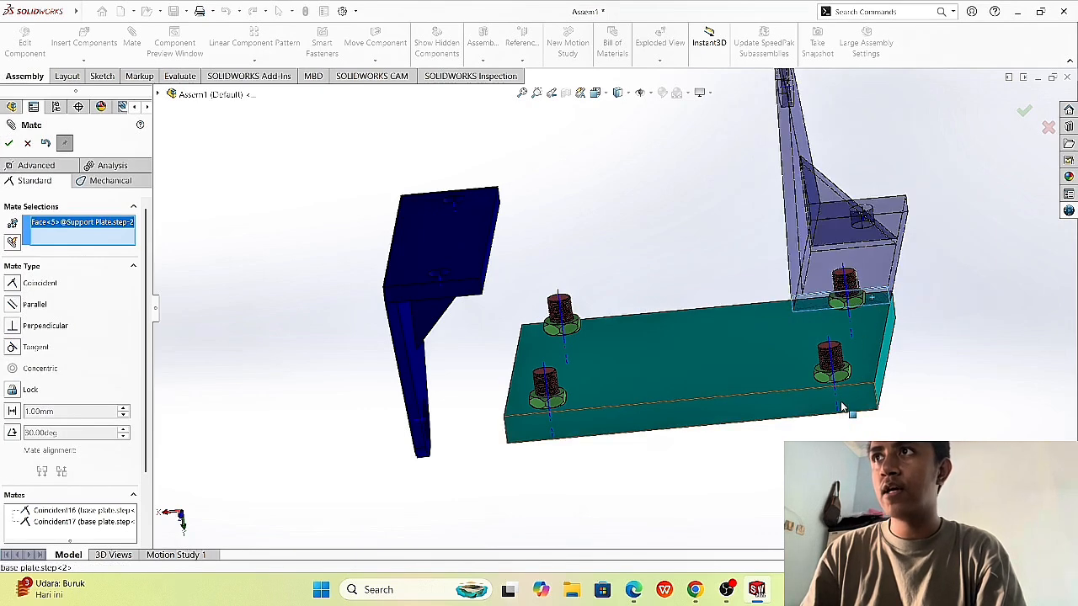
left_click(842, 407)
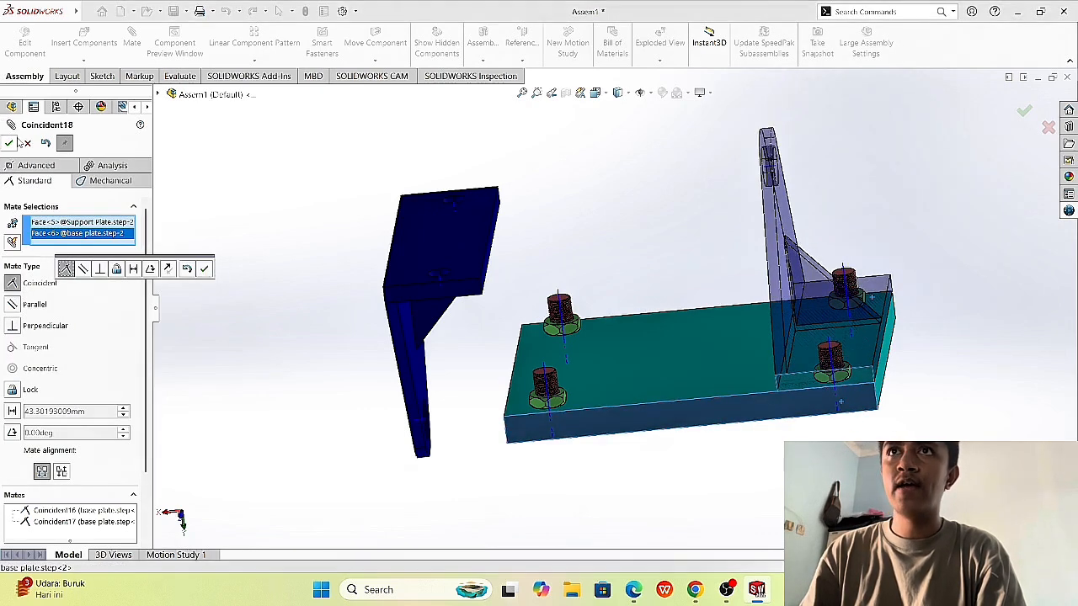
left_click(10, 142)
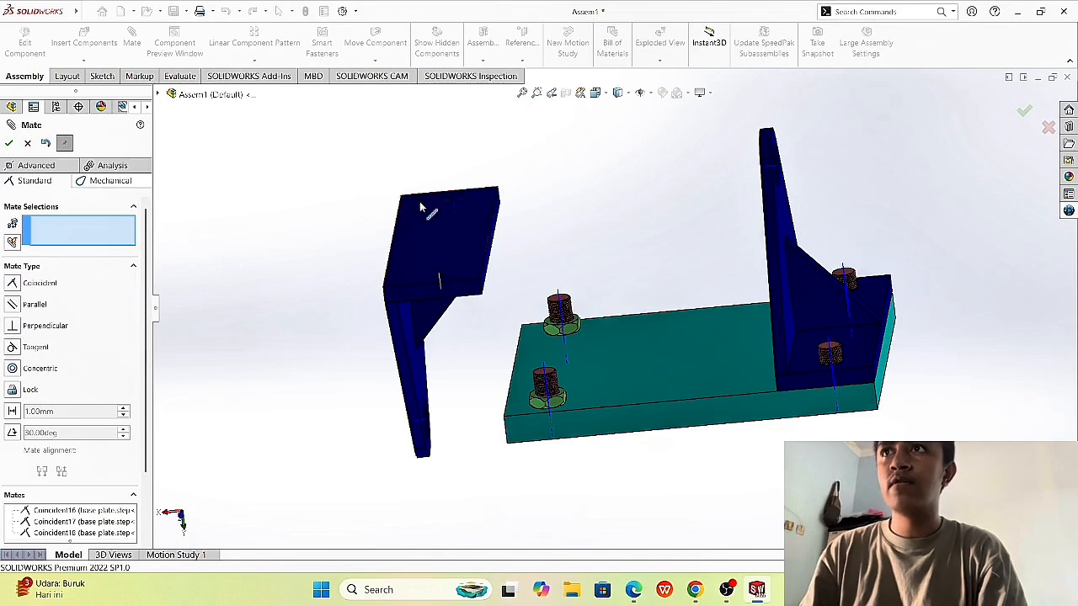
Step: Try to mate the first support plate's foot underside coincident with the base plate's nut-side face in aligned orientation
left_click(429, 222)
left_click(587, 365)
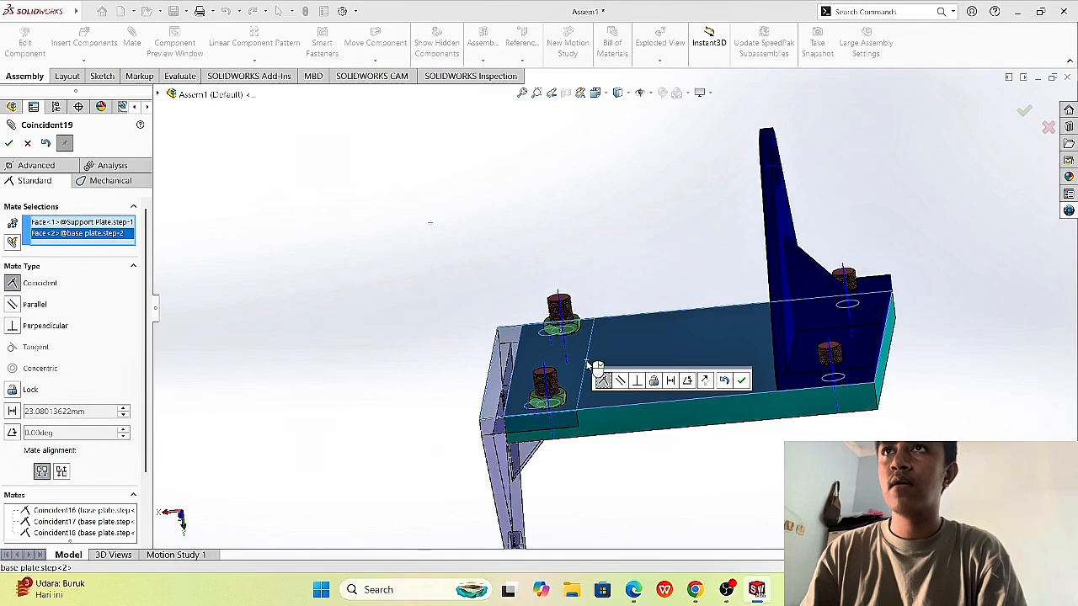
left_click(9, 143)
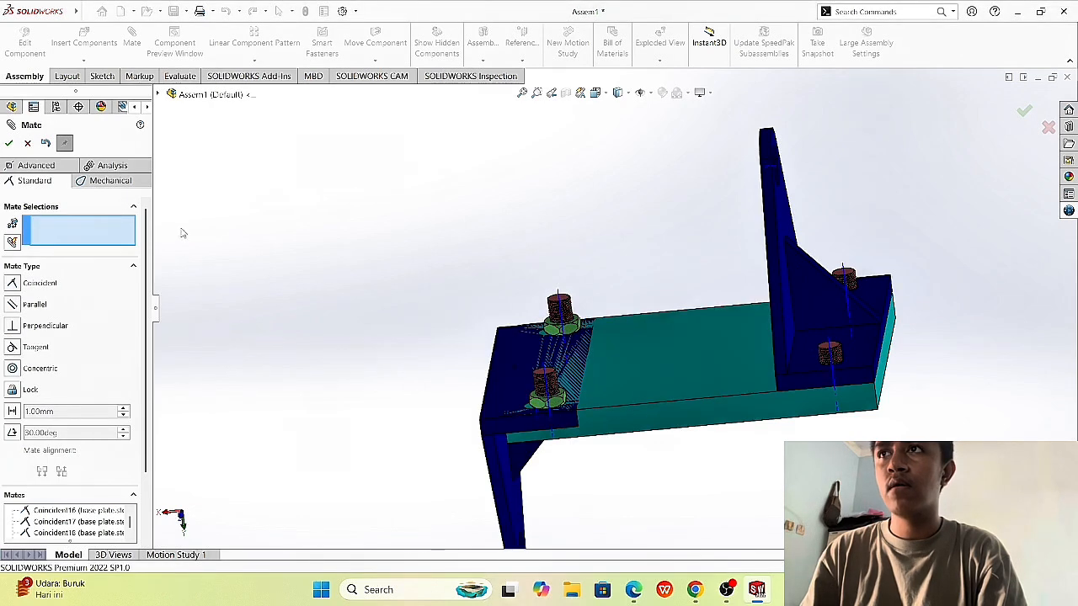
left_click(27, 144)
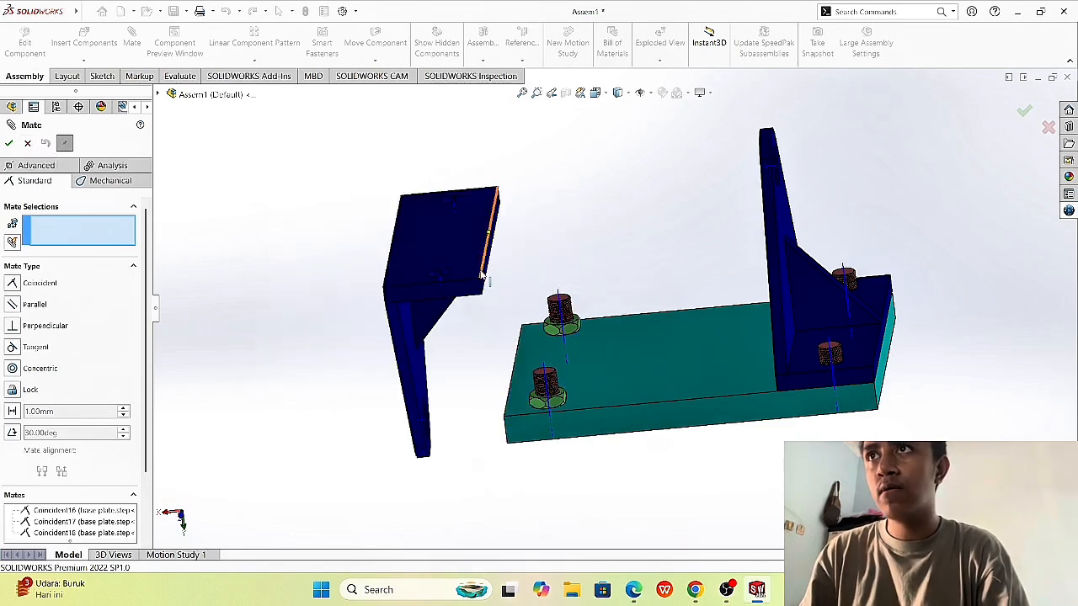
Step: Mate the first support plate's front foot edge face coincident with the base plate's opposite short side face, using aligned orientation
scroll(484, 278, "down", 3)
left_click(517, 308)
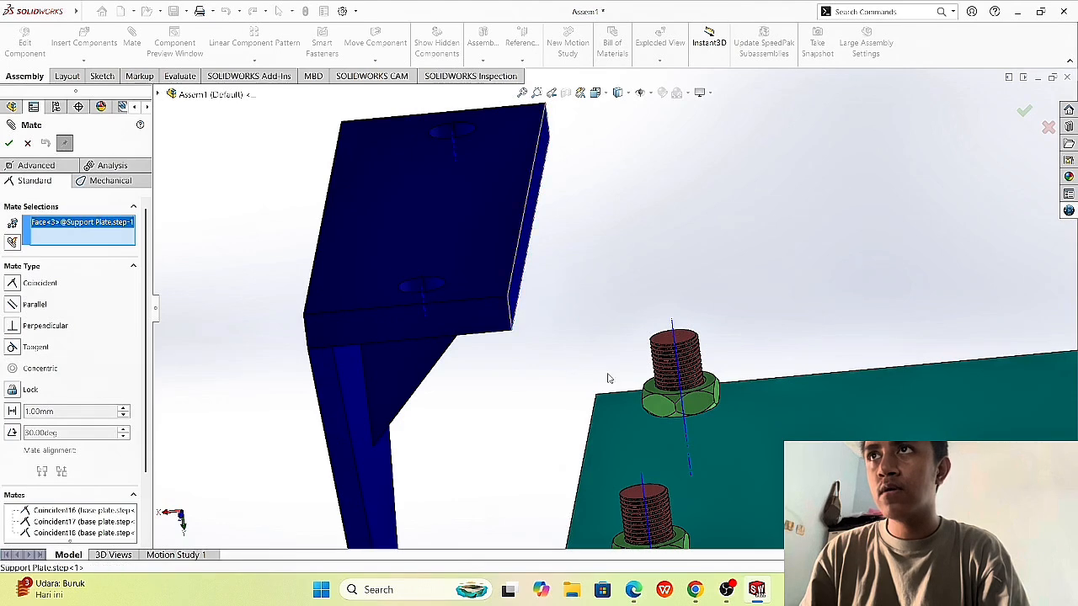
scroll(609, 378, "up", 5)
scroll(593, 395, "down", 4)
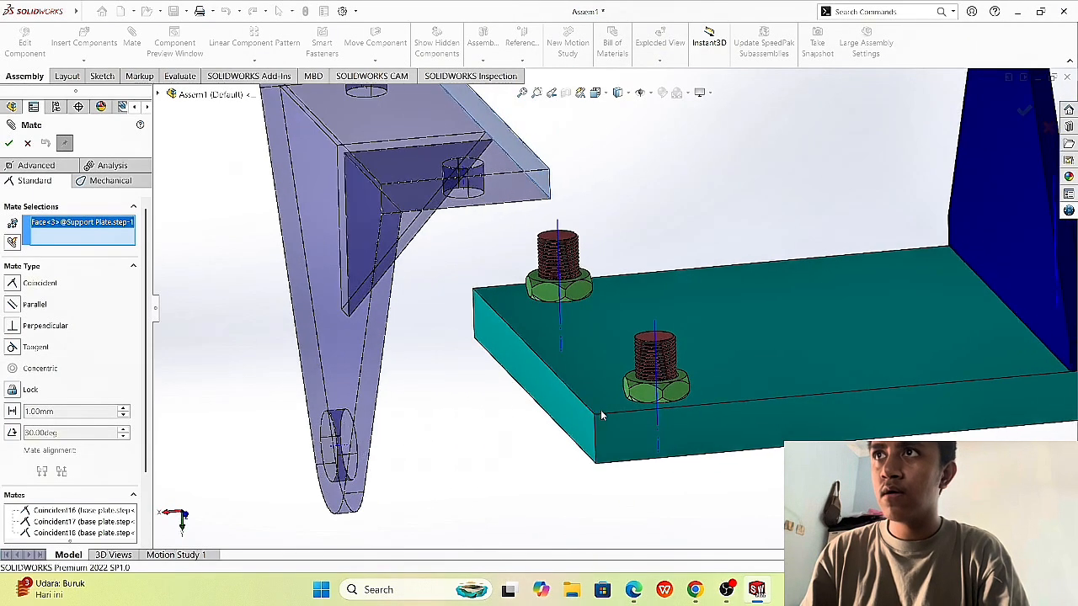
left_click(573, 421)
scroll(539, 310, "up", 5)
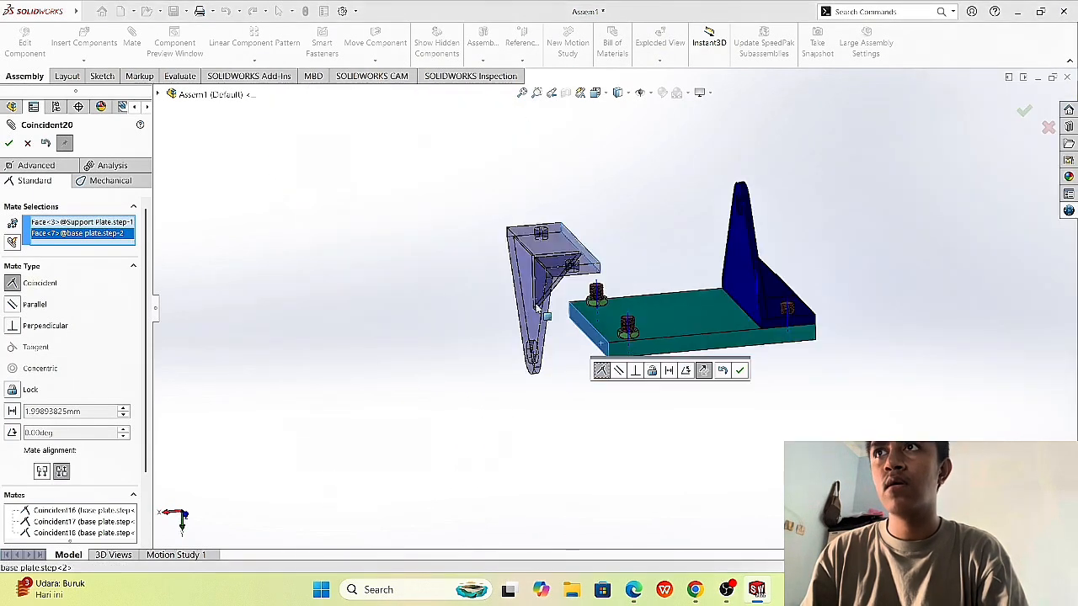
left_click(42, 471)
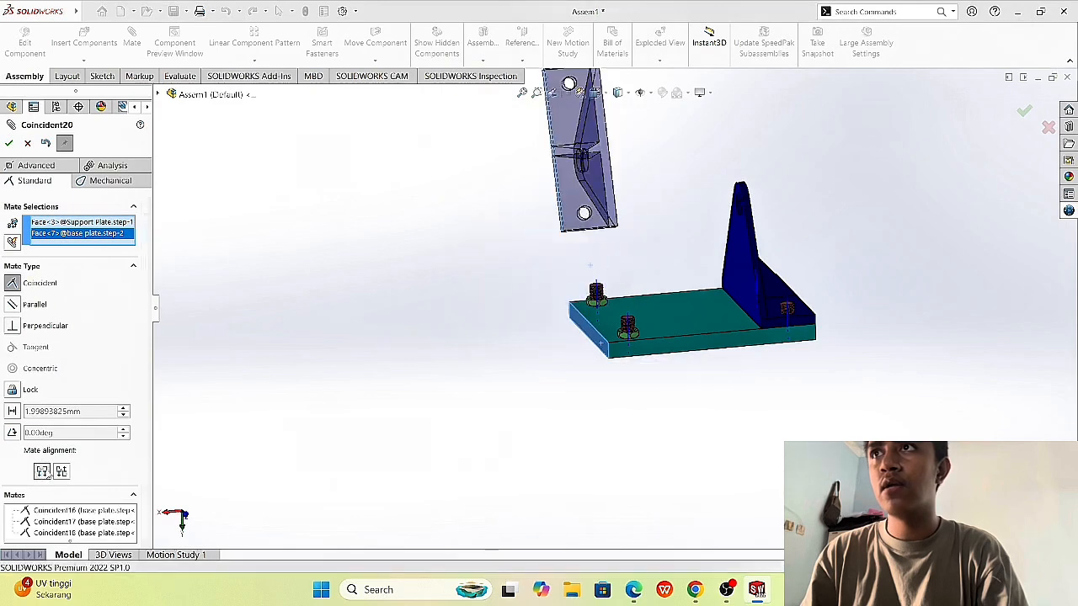
scroll(394, 276, "down", 2)
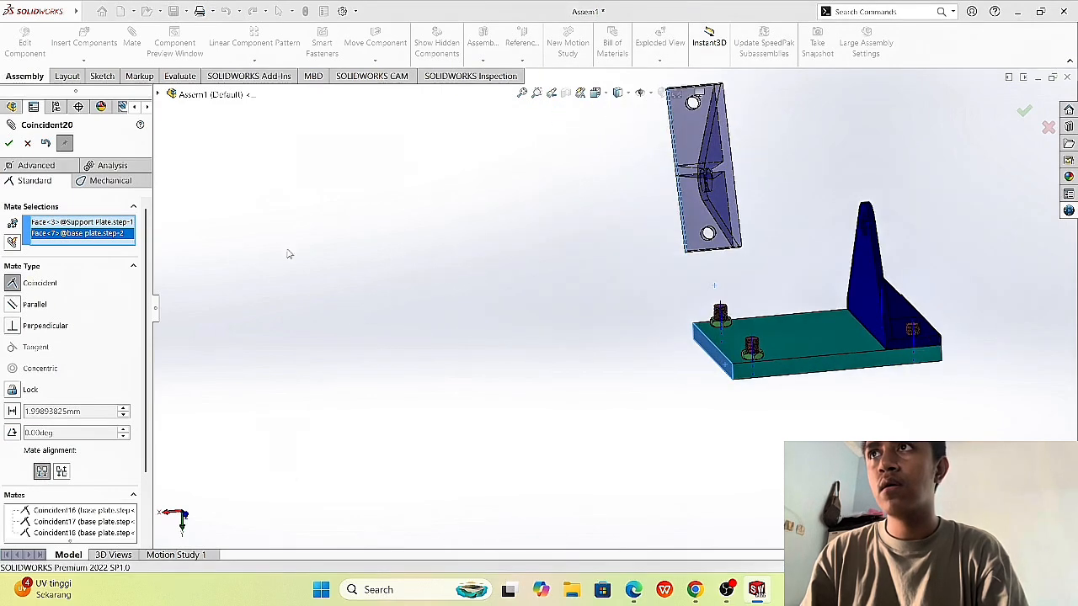
left_click(8, 142)
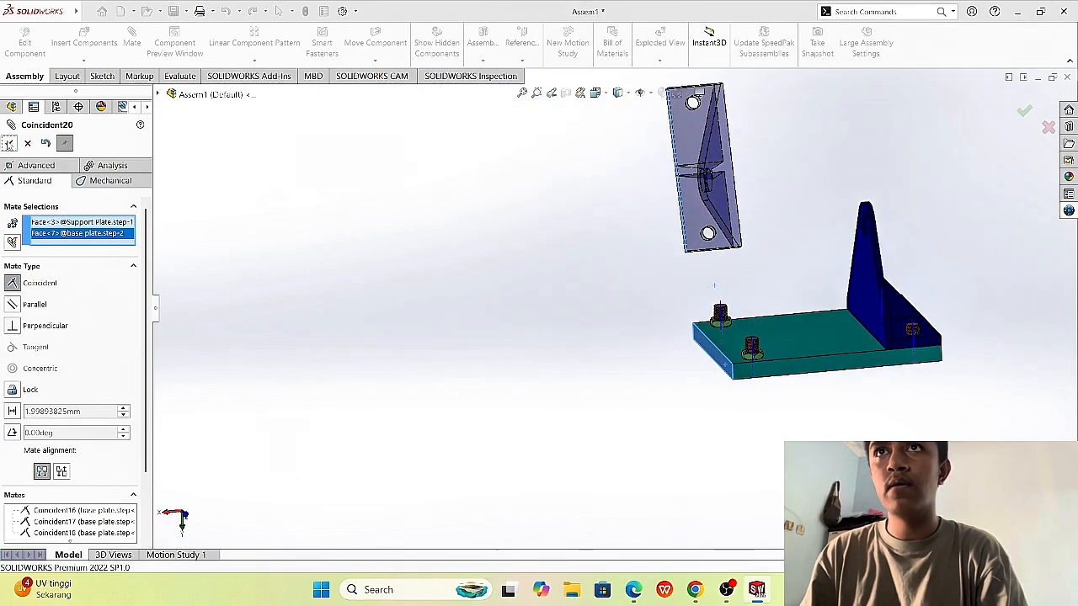
Step: Mate the first support plate's foot underside coincident with the base plate's nut-side face, using anti-aligned orientation
left_click(707, 157)
left_click(830, 344)
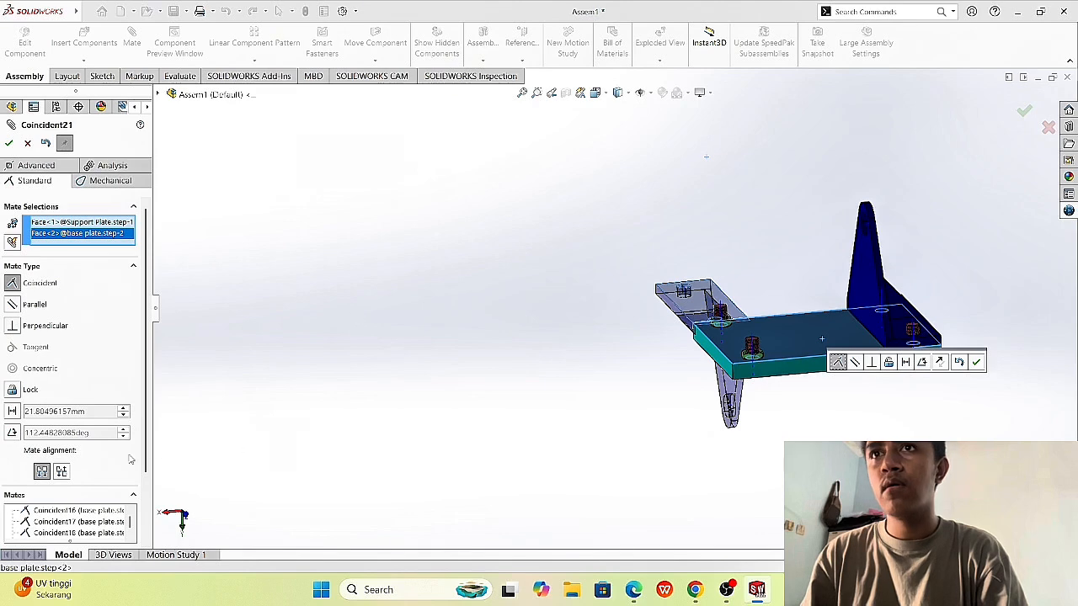
left_click(61, 470)
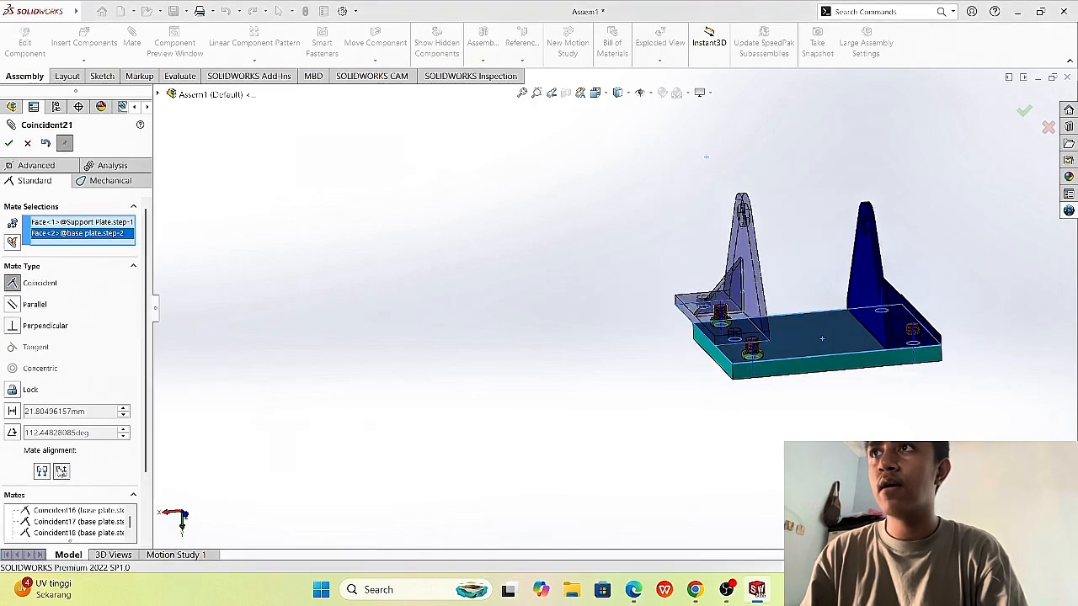
left_click(9, 143)
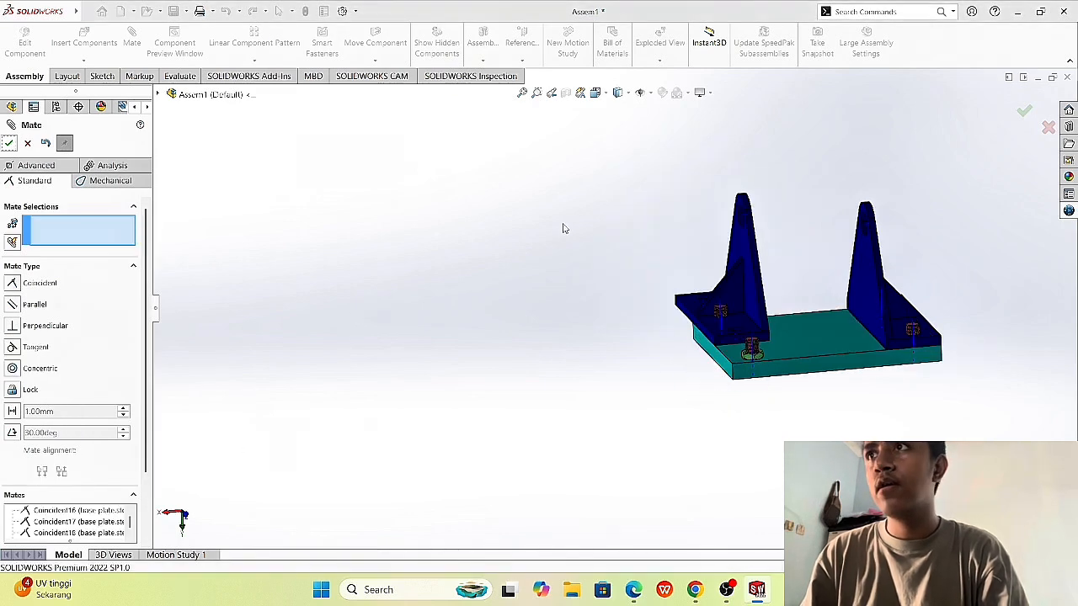
Step: Add a coincident mate between the first support plate's foot side face and the base plate's long side face, and finish mating
left_click(729, 341)
left_click(738, 373)
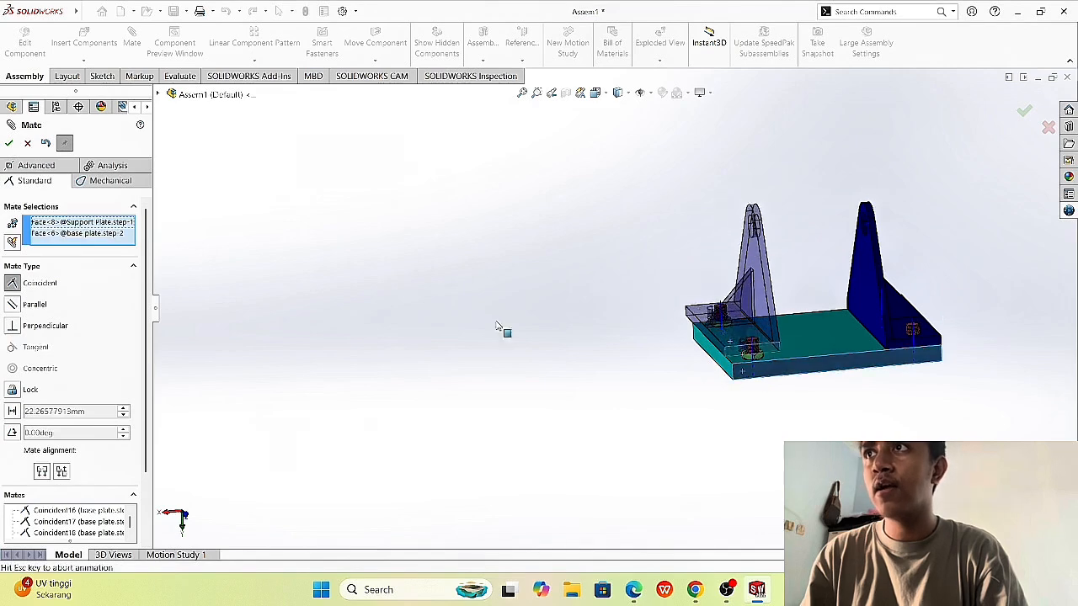
left_click(9, 143)
scroll(839, 243, "up", 3)
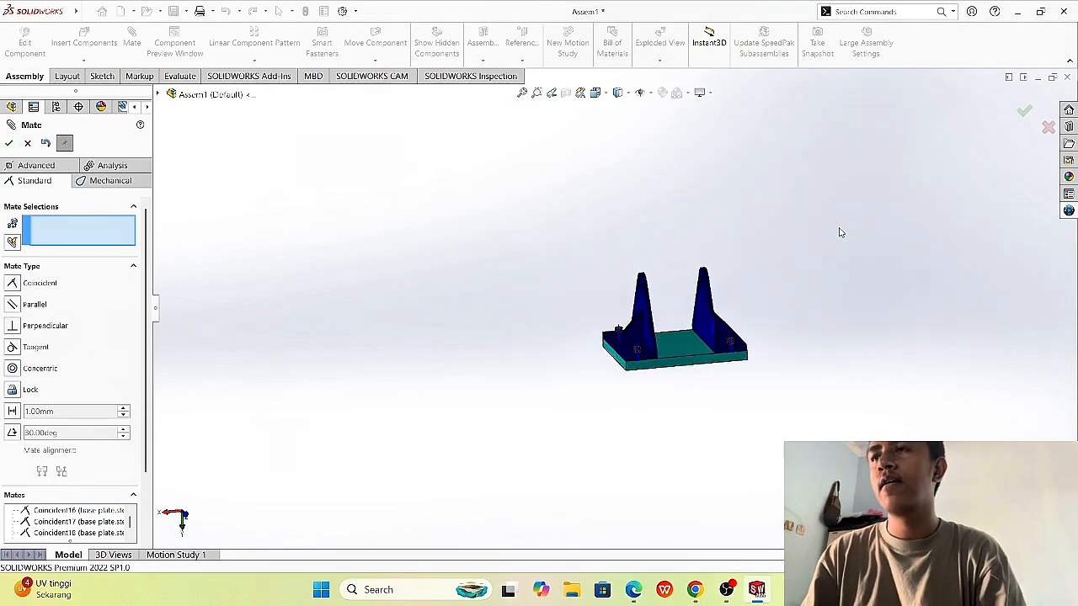
middle_click_drag(839, 232, 952, 150)
left_click(1024, 110)
Step: Examine from several angles how both support plates and the corner fasteners sit on the base plate
scroll(680, 273, "up", 3)
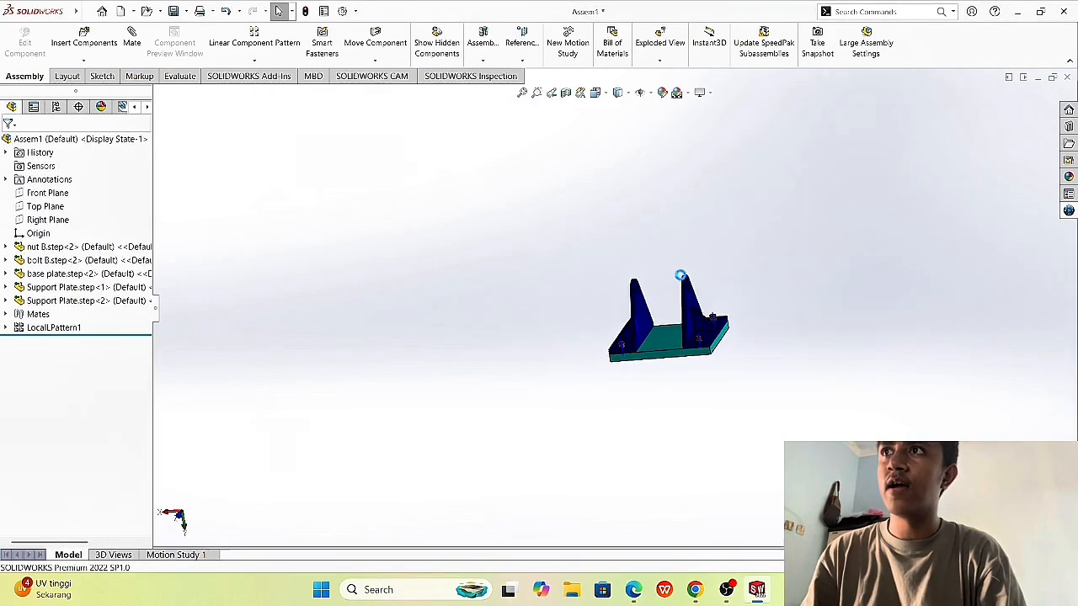
scroll(663, 271, "down", 3)
scroll(659, 276, "down", 5)
scroll(648, 310, "up", 3)
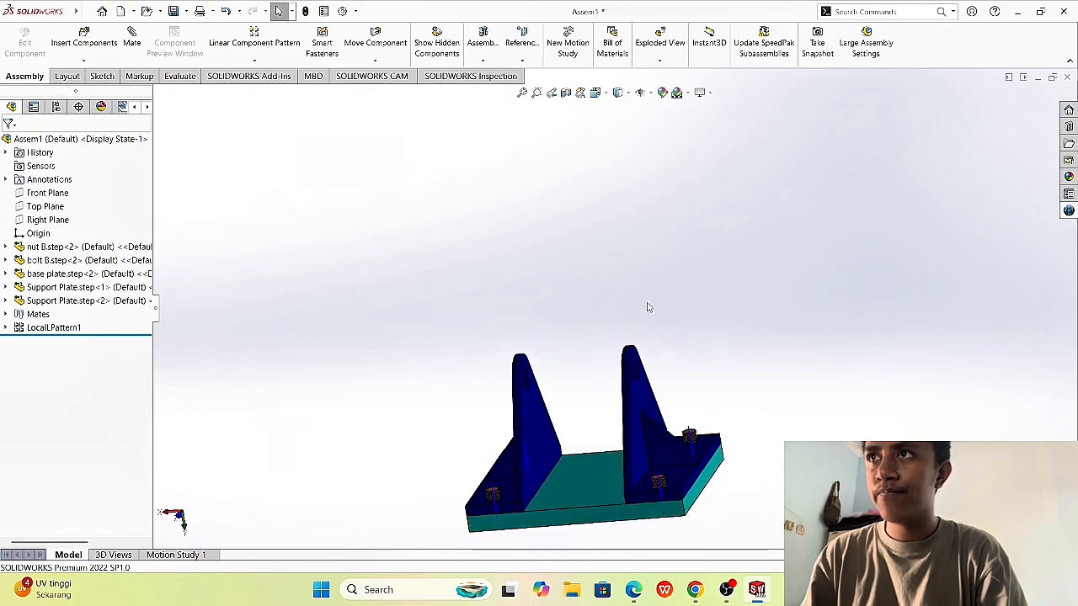
middle_click_drag(647, 308, 657, 368)
scroll(637, 373, "down", 2)
scroll(633, 375, "down", 2)
scroll(541, 299, "up", 3)
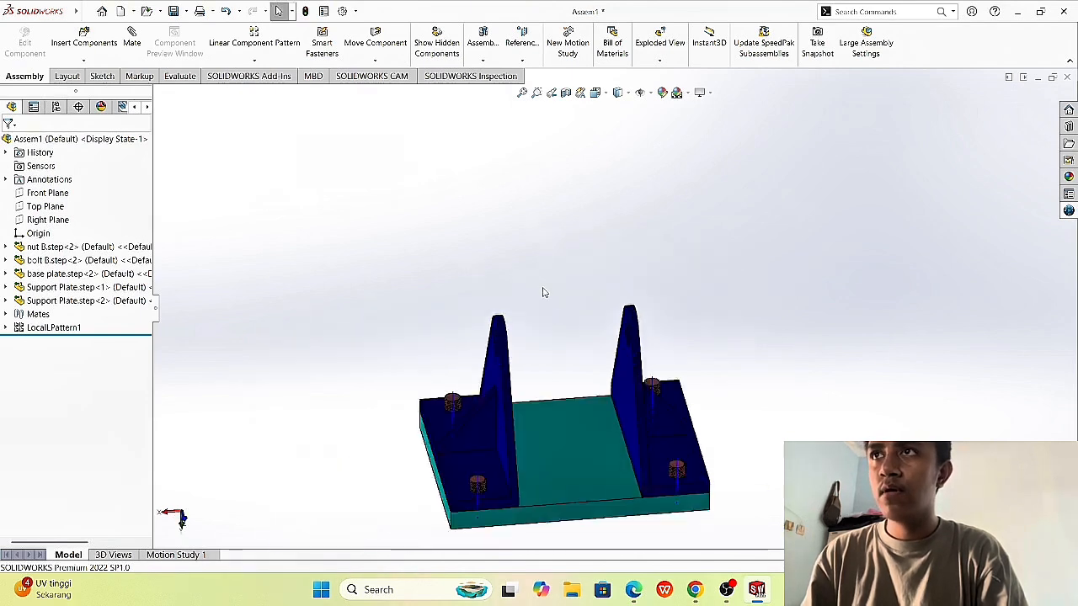
scroll(544, 294, "down", 2)
scroll(544, 293, "up", 2)
middle_click_drag(544, 294, 467, 265)
left_click(106, 47)
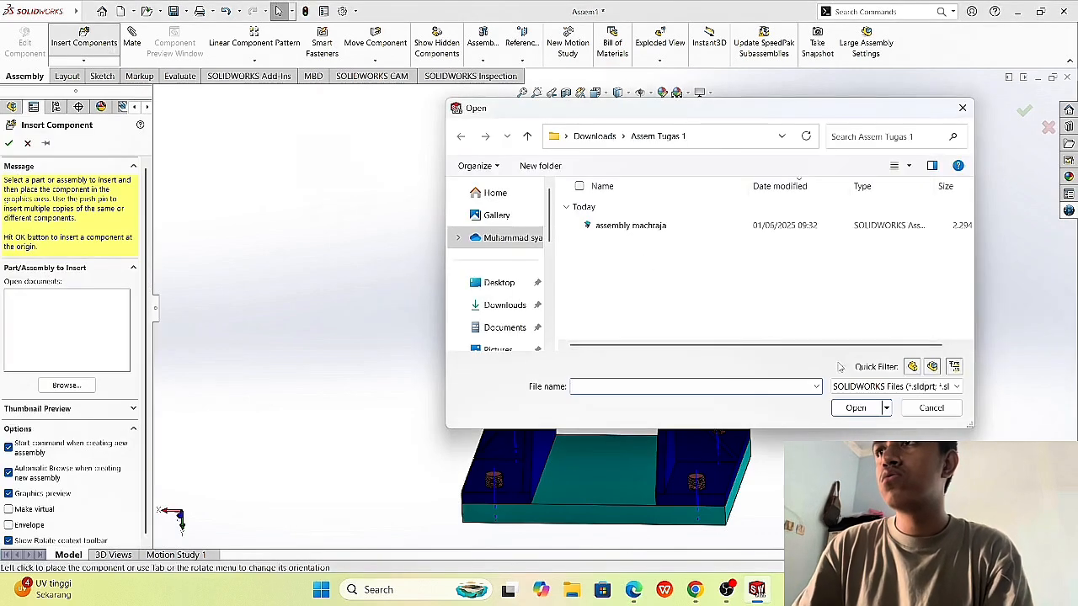
left_click(852, 386)
left_click(883, 558)
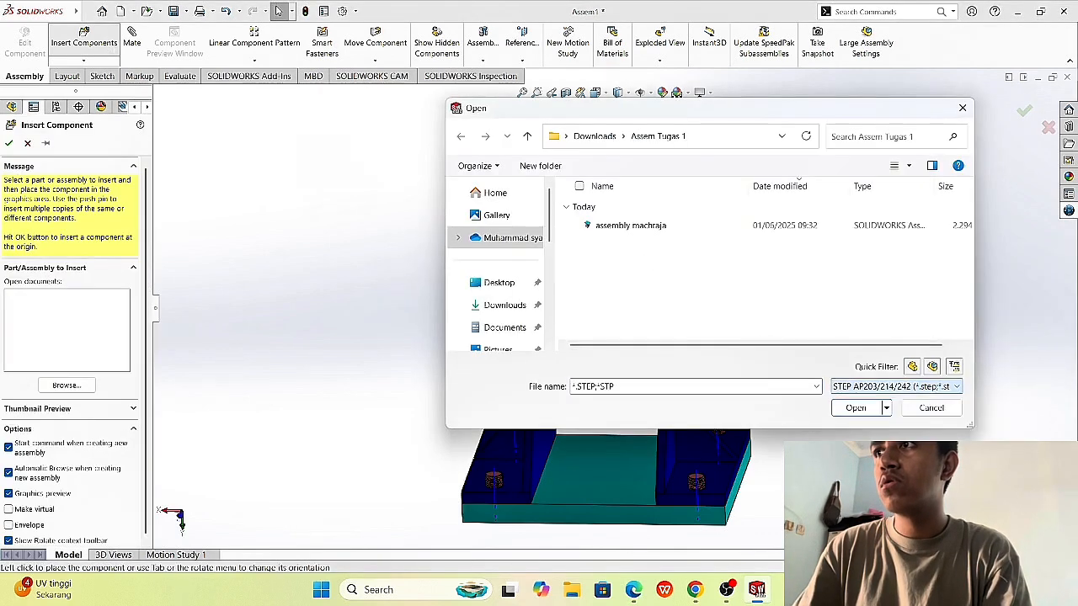
left_click(664, 225)
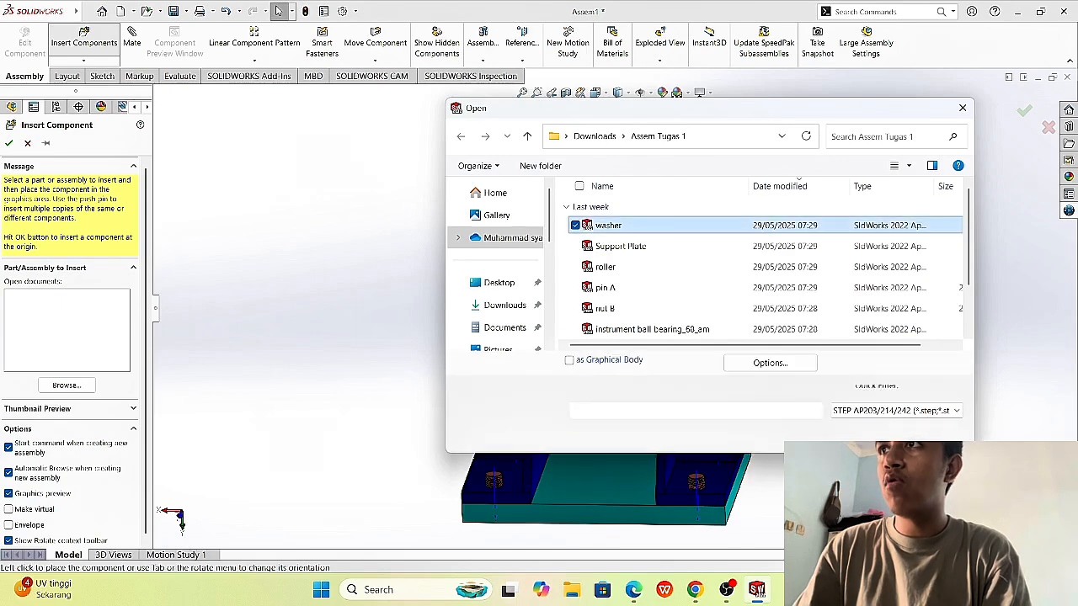
double_click(664, 225)
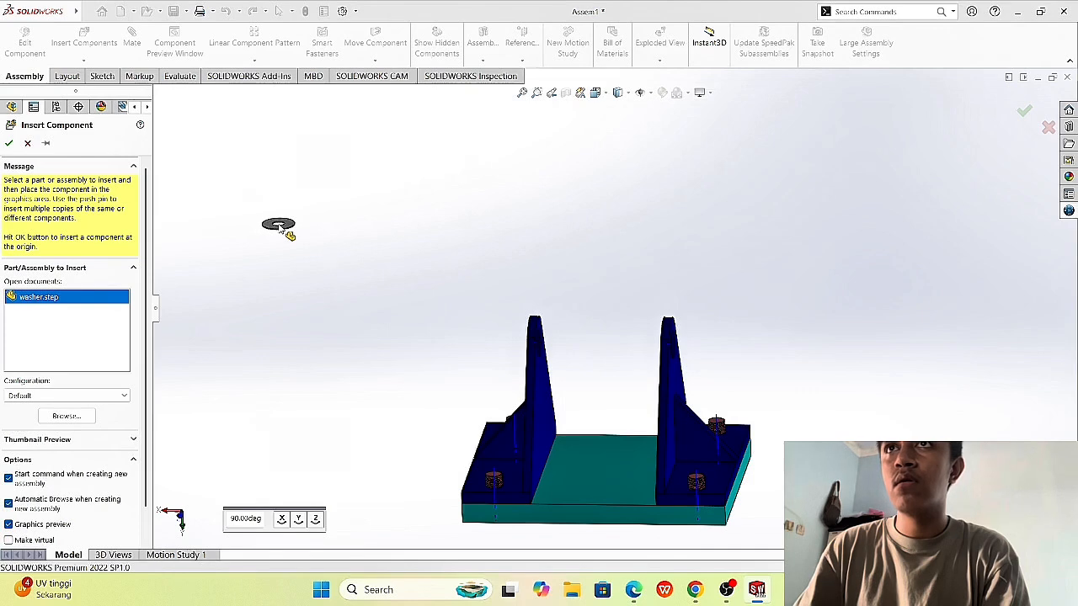
left_click(27, 144)
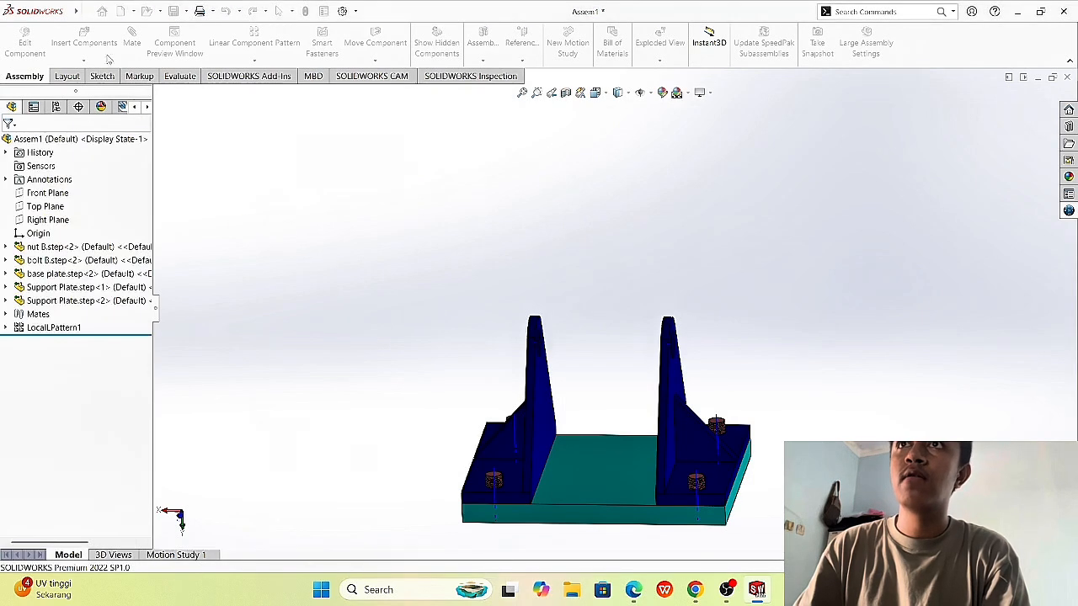
Step: Insert the roller STEP file from the Assem Tugas 1 folder and place it between the two upright support plates
left_click(92, 47)
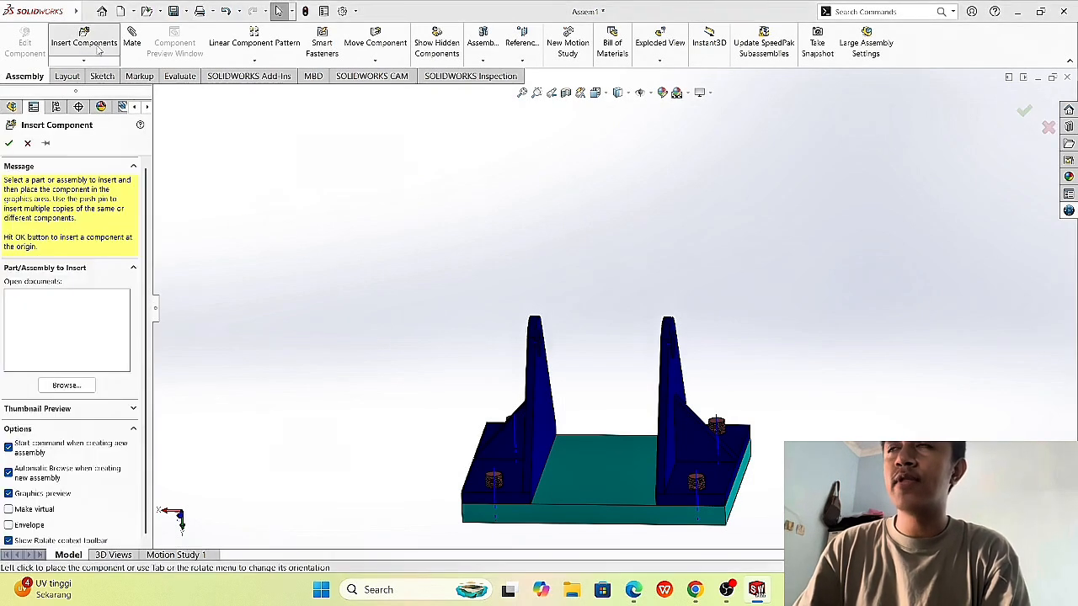
left_click(878, 387)
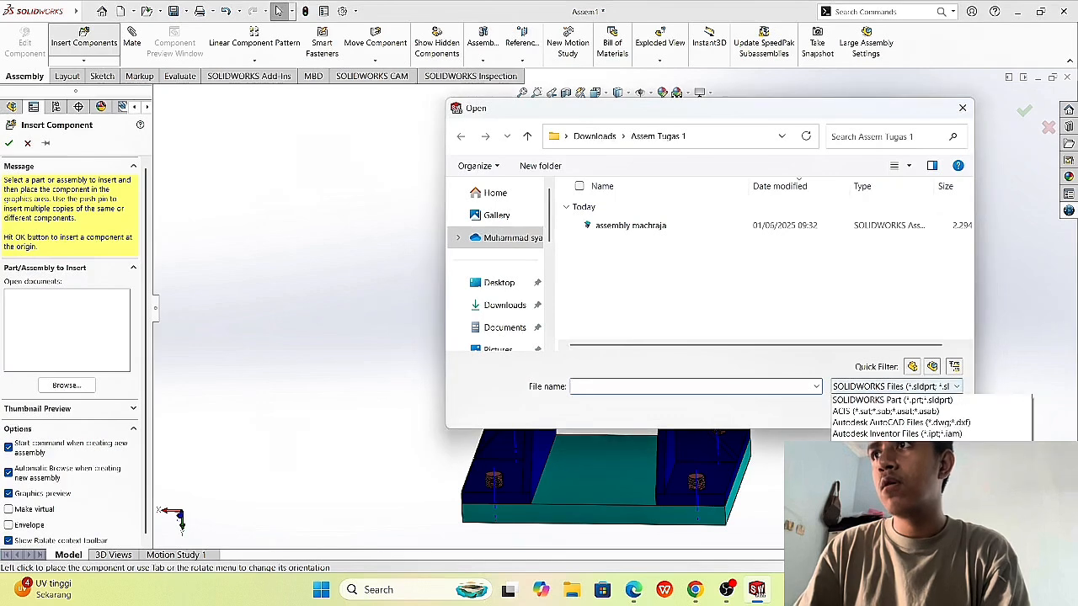
left_click(884, 539)
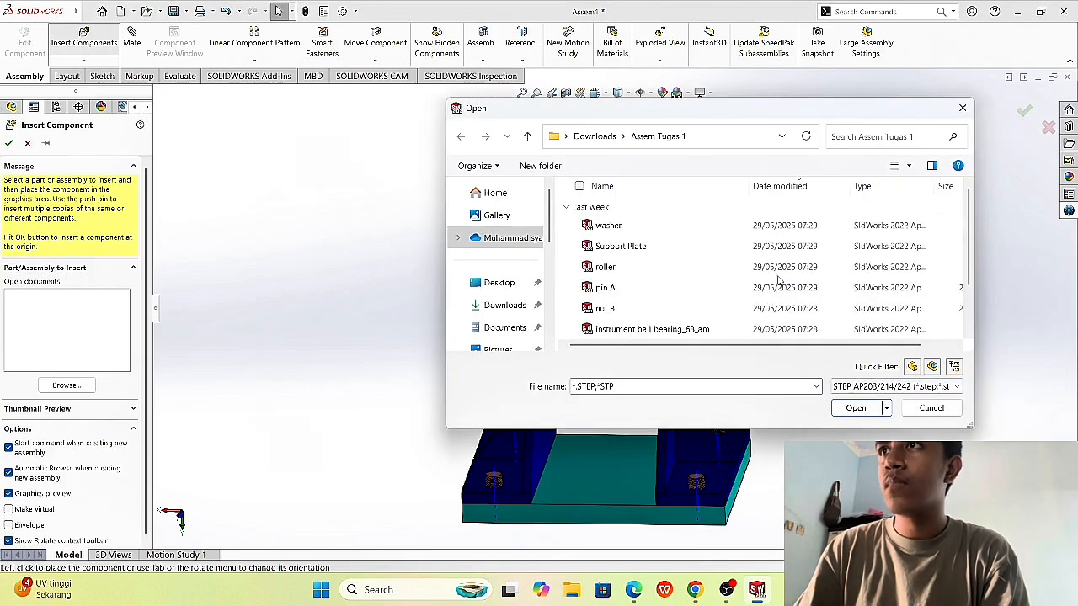
scroll(780, 292, "down", 1)
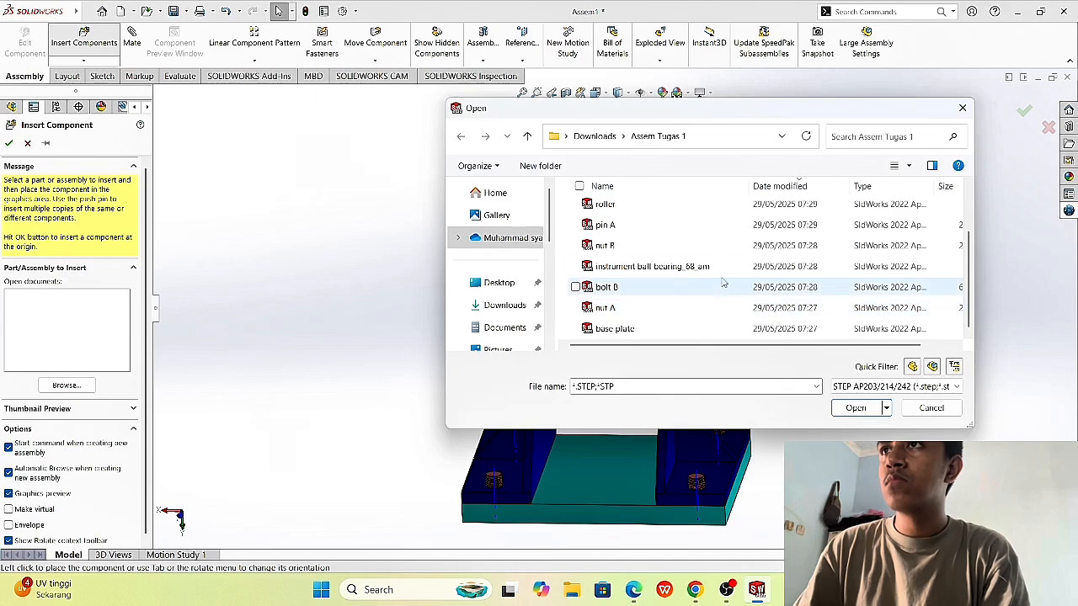
left_click(715, 206)
left_click(856, 431)
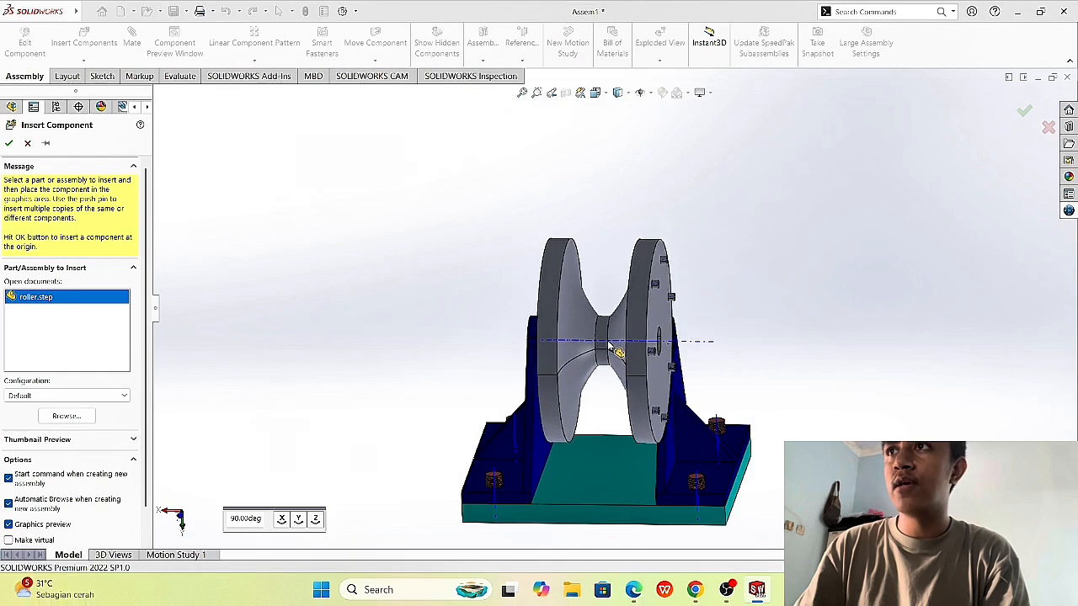
left_click(610, 345)
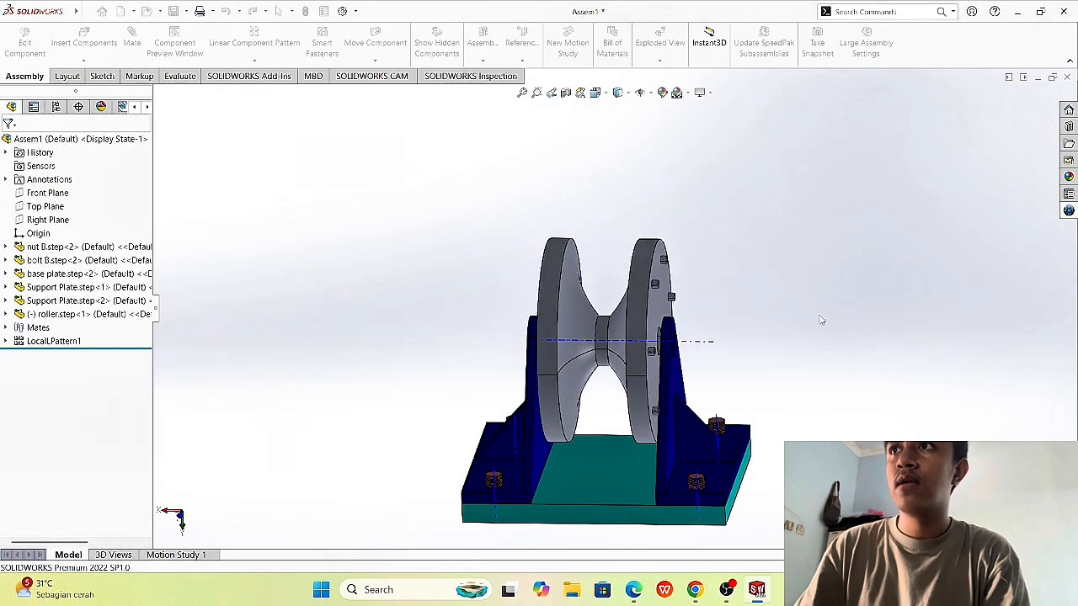
Step: Shift the roller slightly between the two support plates, away from the plate on its studded side
middle_click_drag(837, 320, 825, 315)
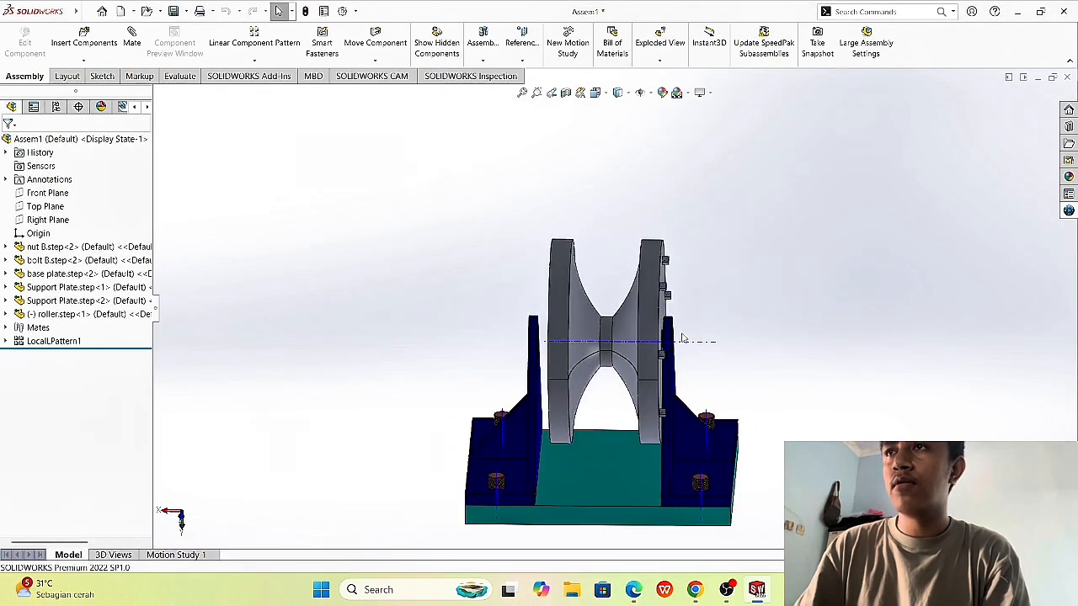
scroll(682, 335, "down", 4)
scroll(673, 335, "down", 4)
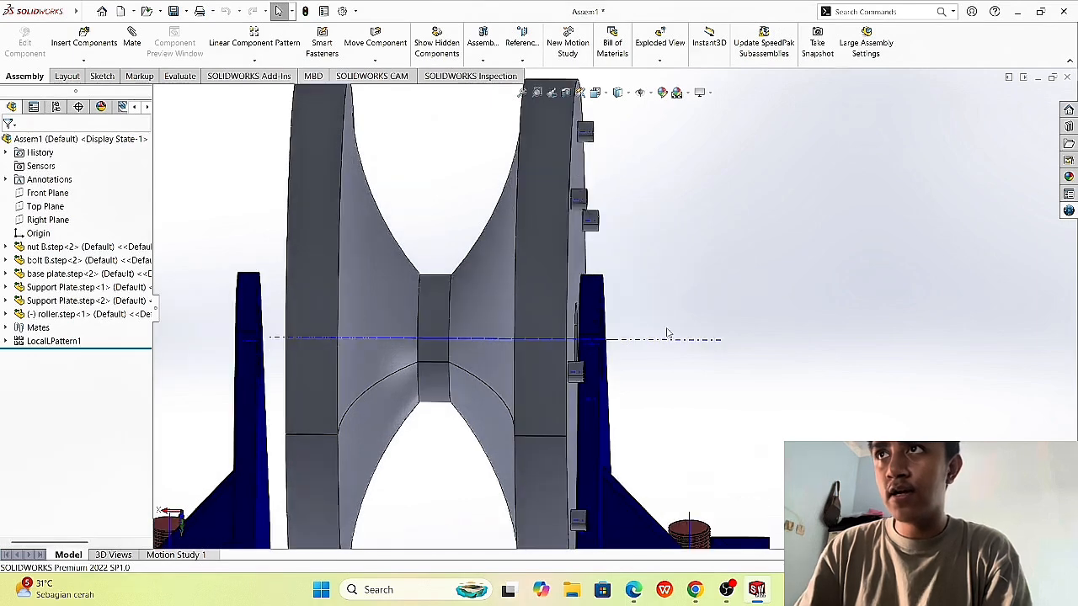
scroll(666, 335, "up", 1)
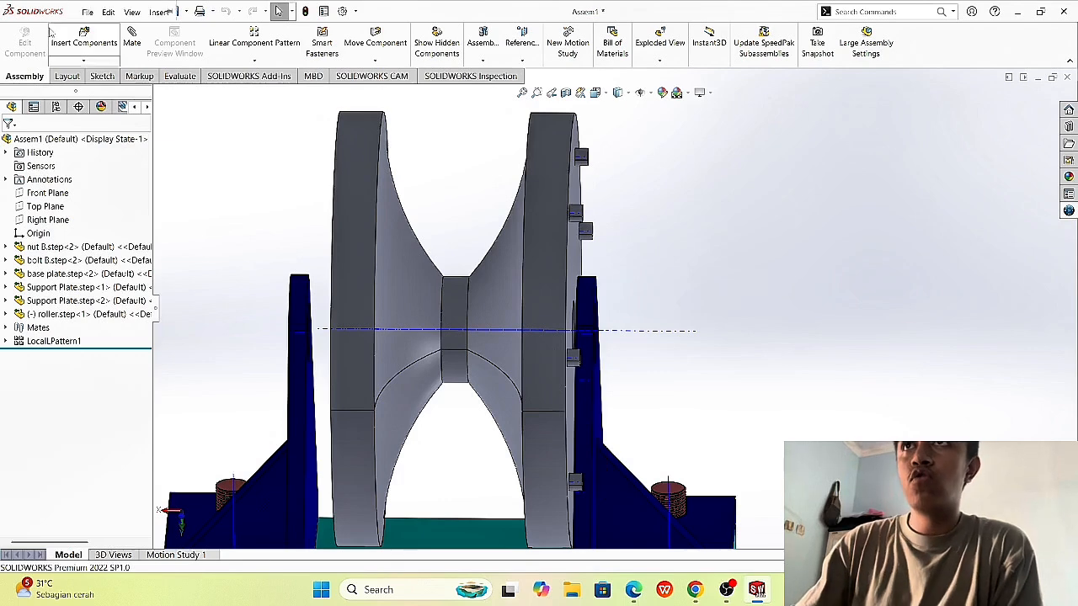
mouse_move(495, 240)
left_mouse_down()
mouse_move(481, 260)
mouse_move(492, 258)
left_mouse_up()
scroll(800, 305, "up", 2)
scroll(735, 282, "down", 2)
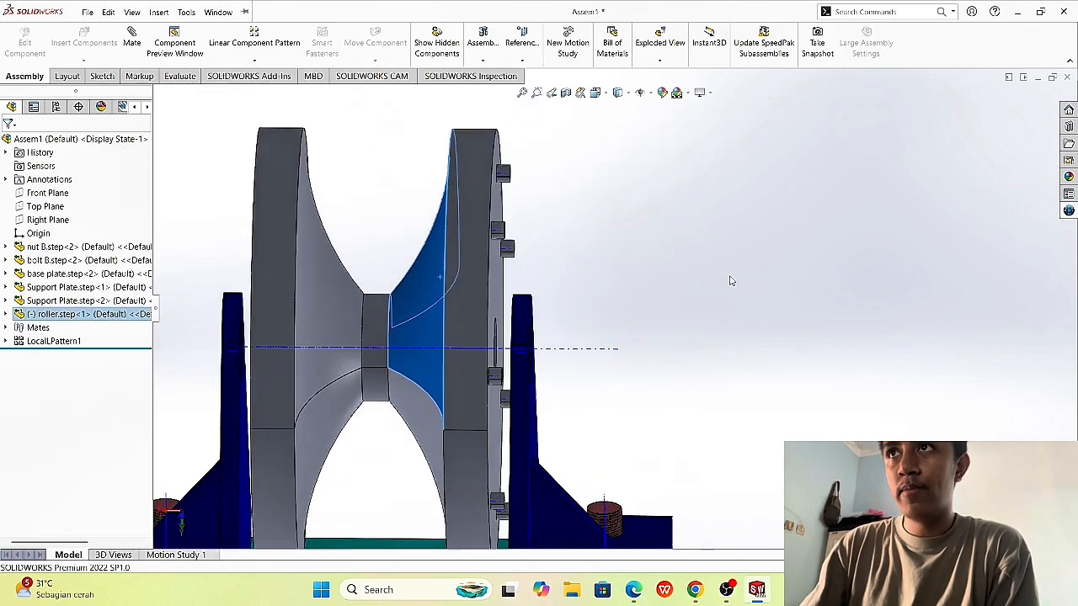
left_click(673, 276)
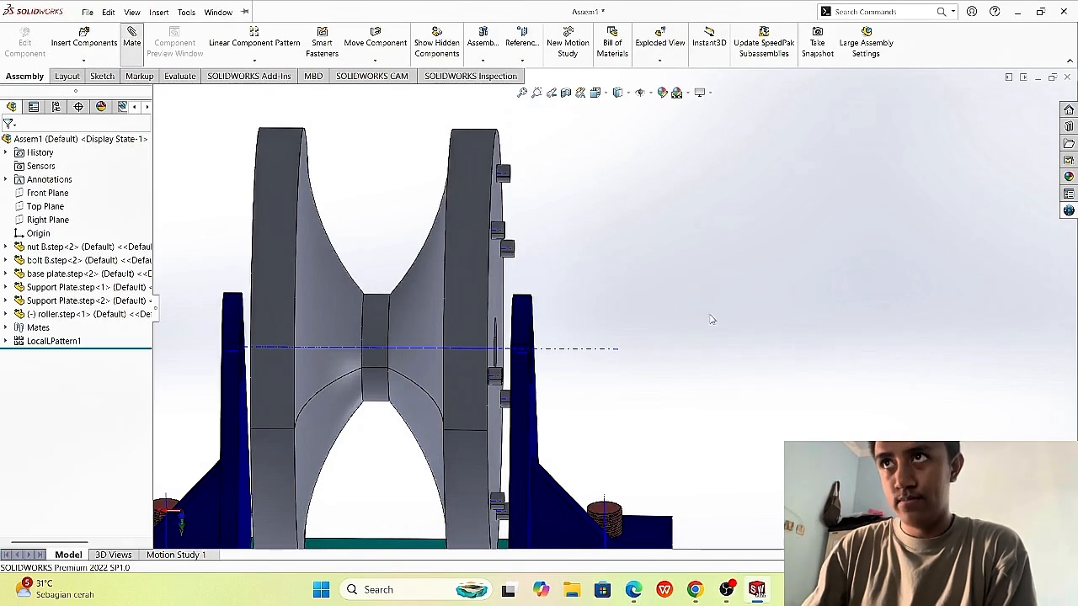
middle_click_drag(683, 303, 552, 376)
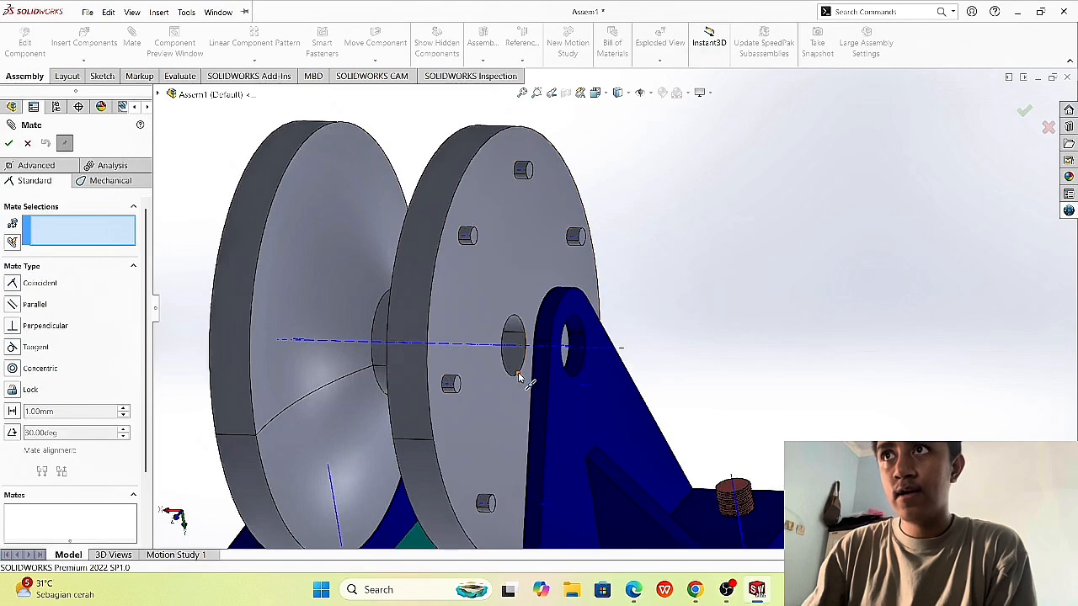
left_click(515, 380)
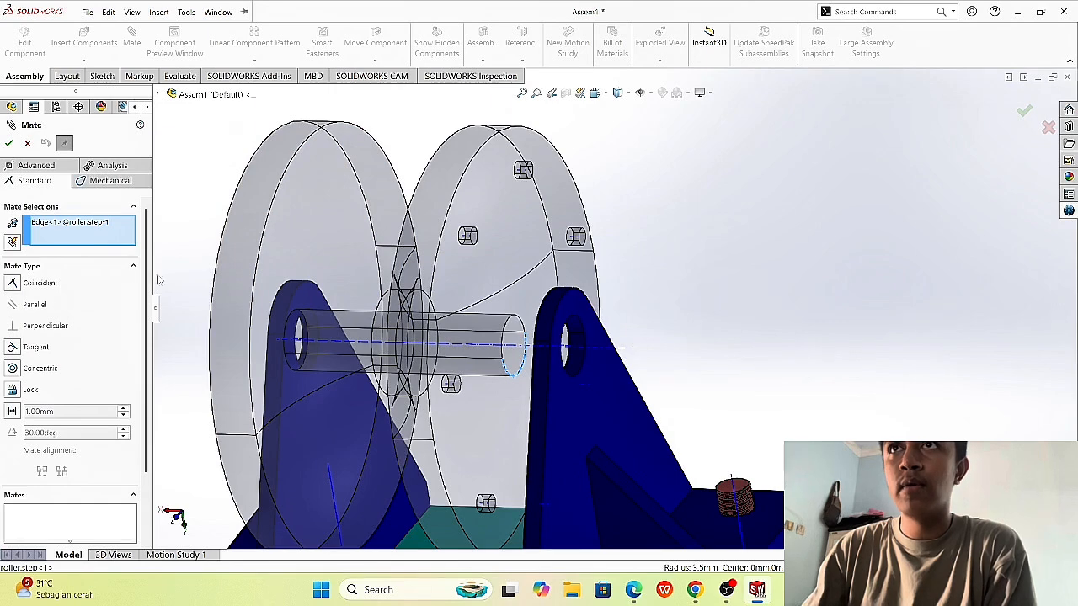
left_click(26, 142)
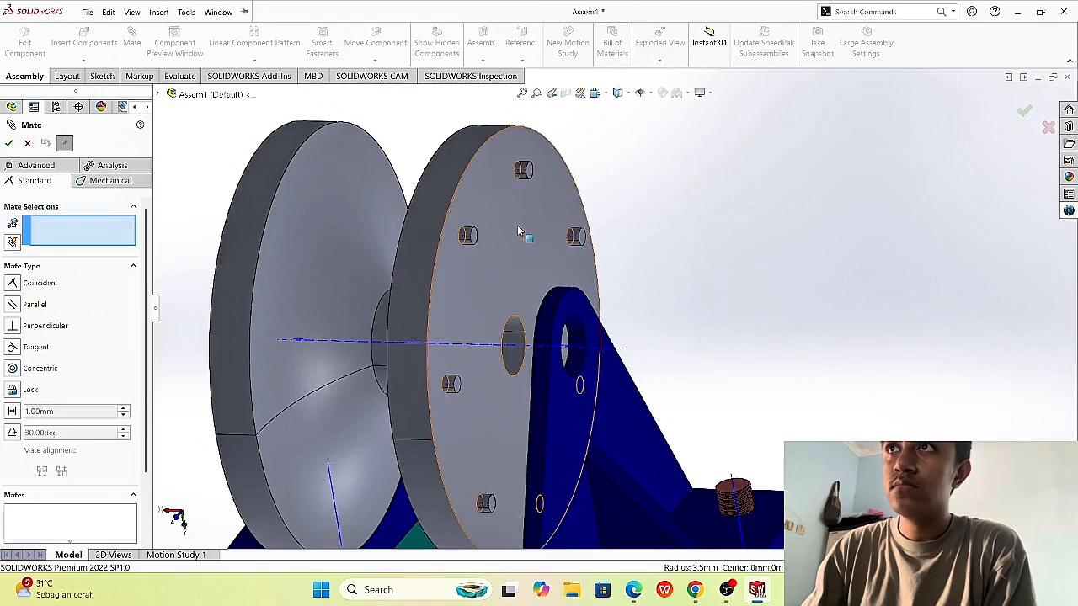
middle_click_drag(511, 215, 525, 239)
left_click(27, 143)
Step: Move the roller away from the support plate on its studded side so that its bore is fully exposed
left_click(524, 238)
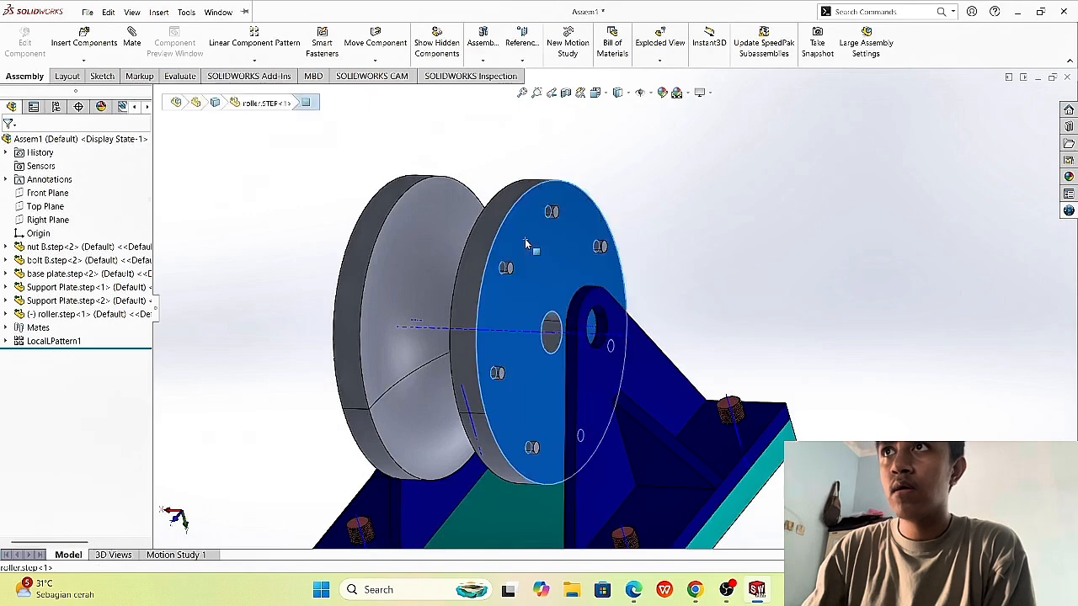
right_click(524, 240)
left_click(802, 309)
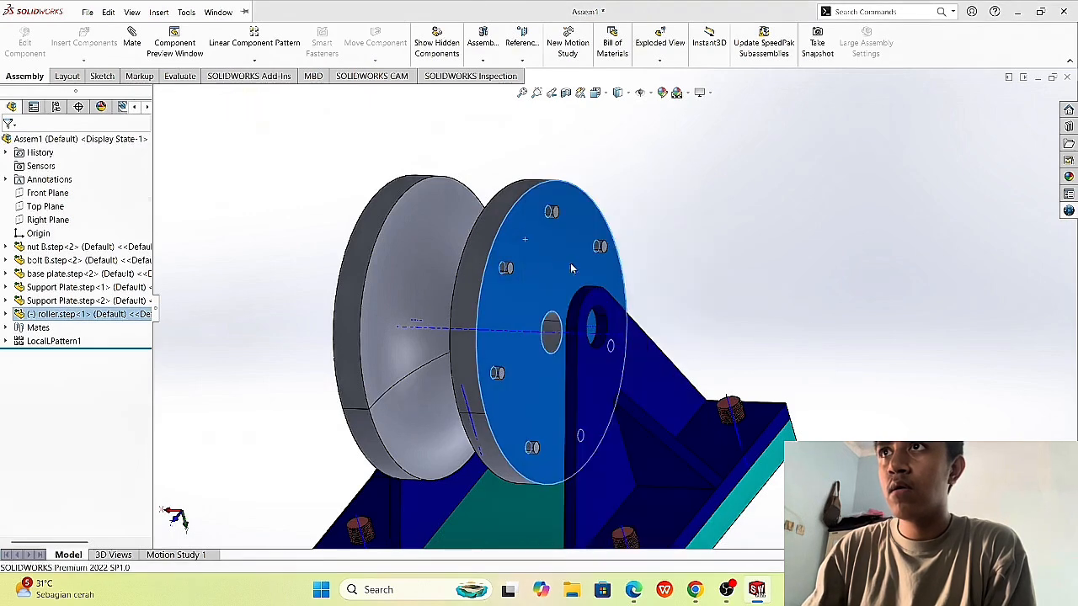
left_click_drag(553, 240, 469, 256)
left_click(645, 224)
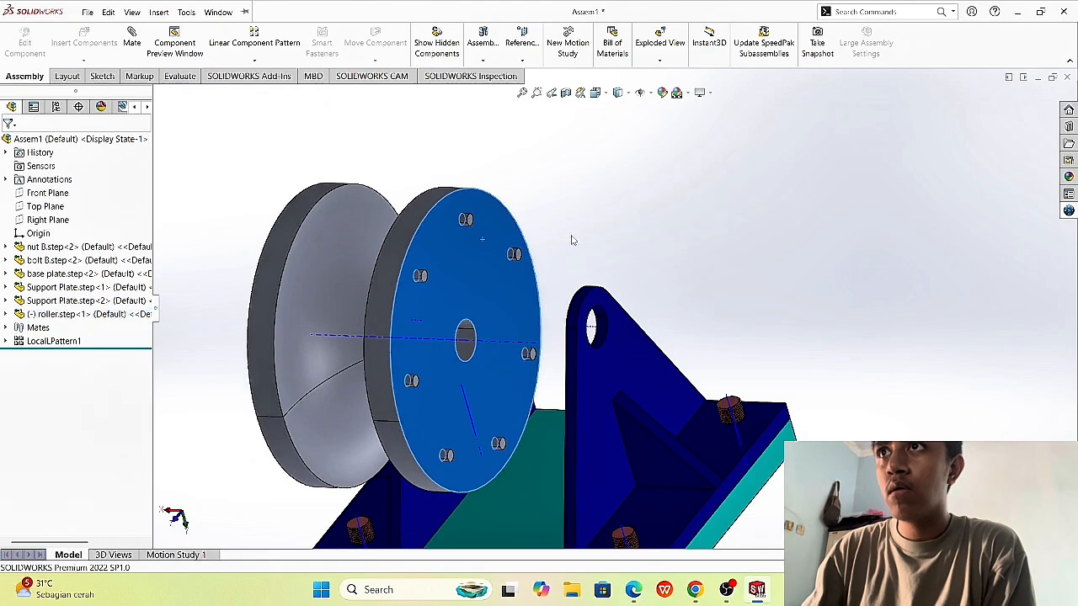
left_click(690, 239)
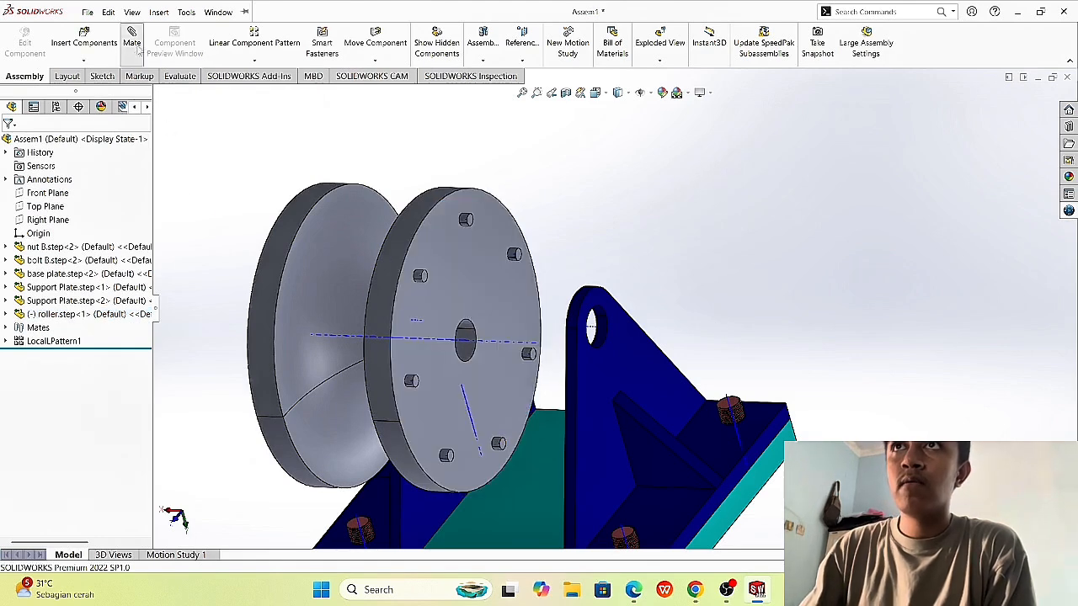
Step: Add a concentric mate between the roller's bore edge and the axis of the second support plate's upper hole
left_click(463, 362)
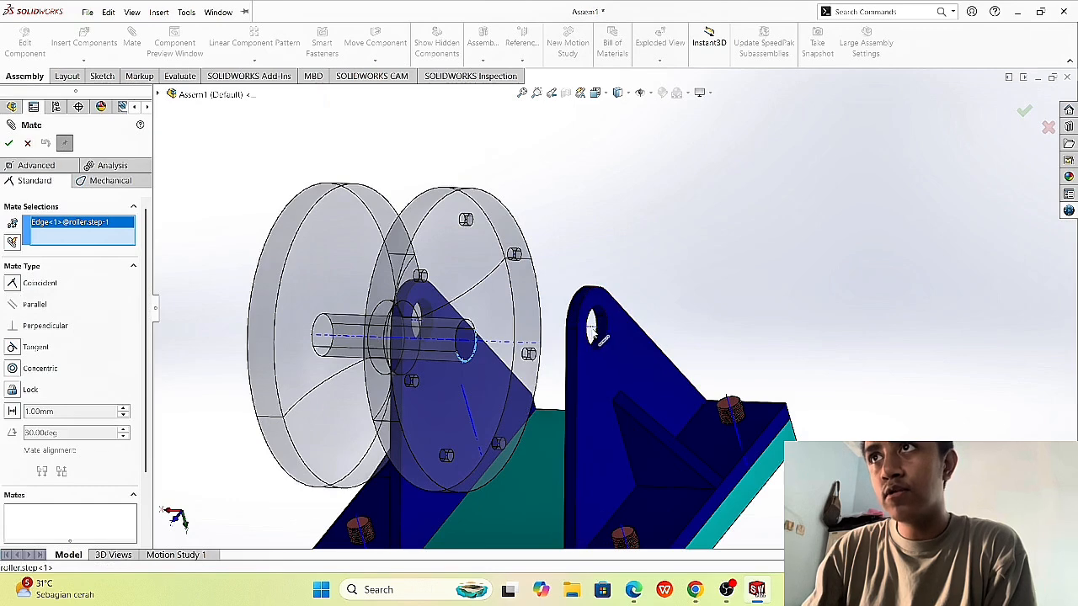
left_click(596, 333)
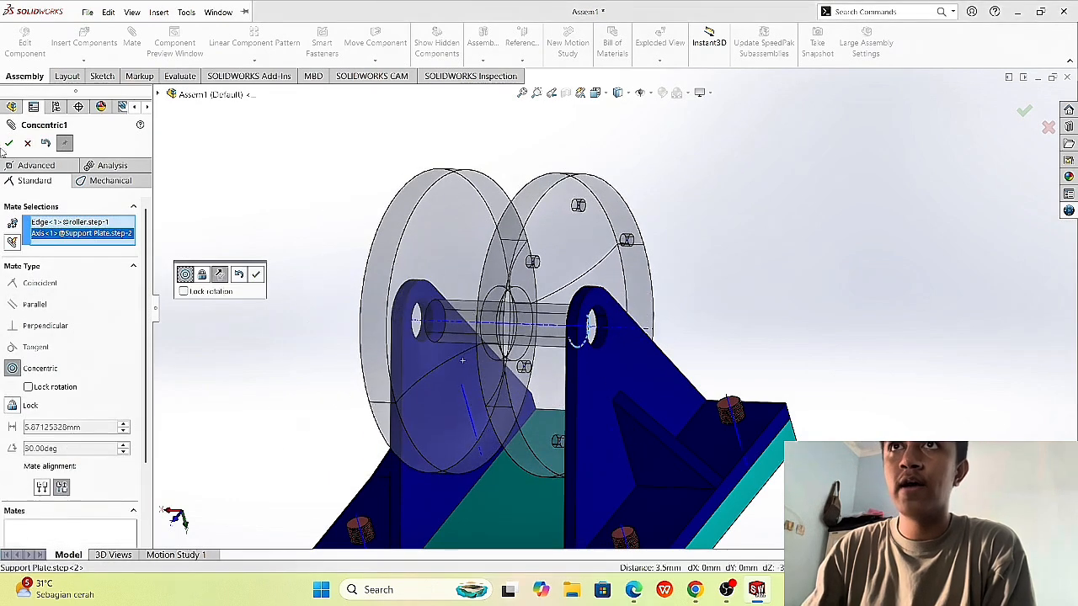
left_click(9, 143)
middle_click_drag(690, 258, 729, 235)
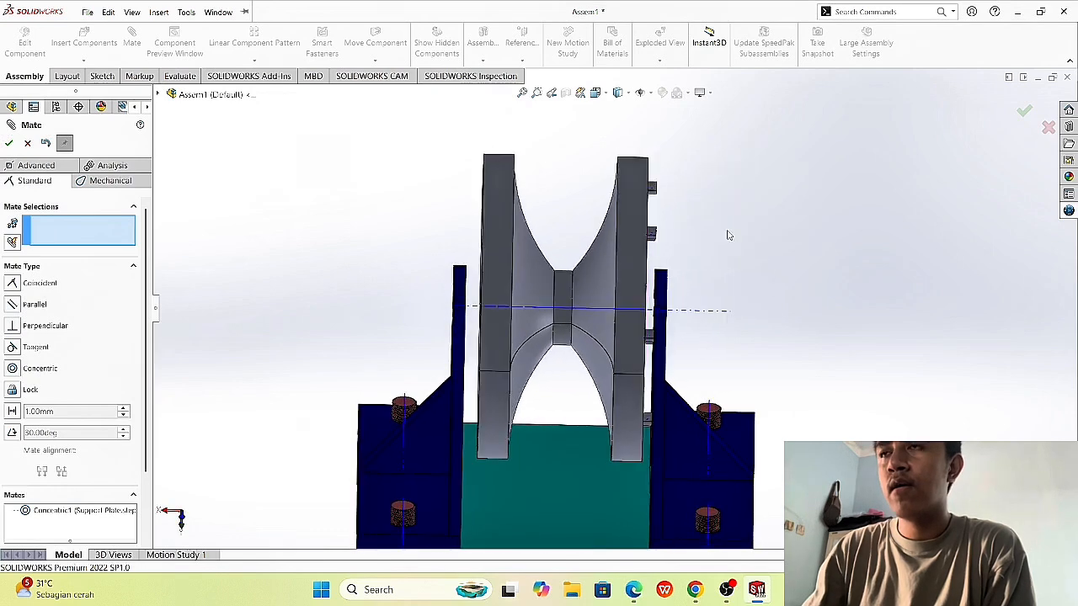
scroll(724, 278, "up", 1)
scroll(712, 294, "down", 4)
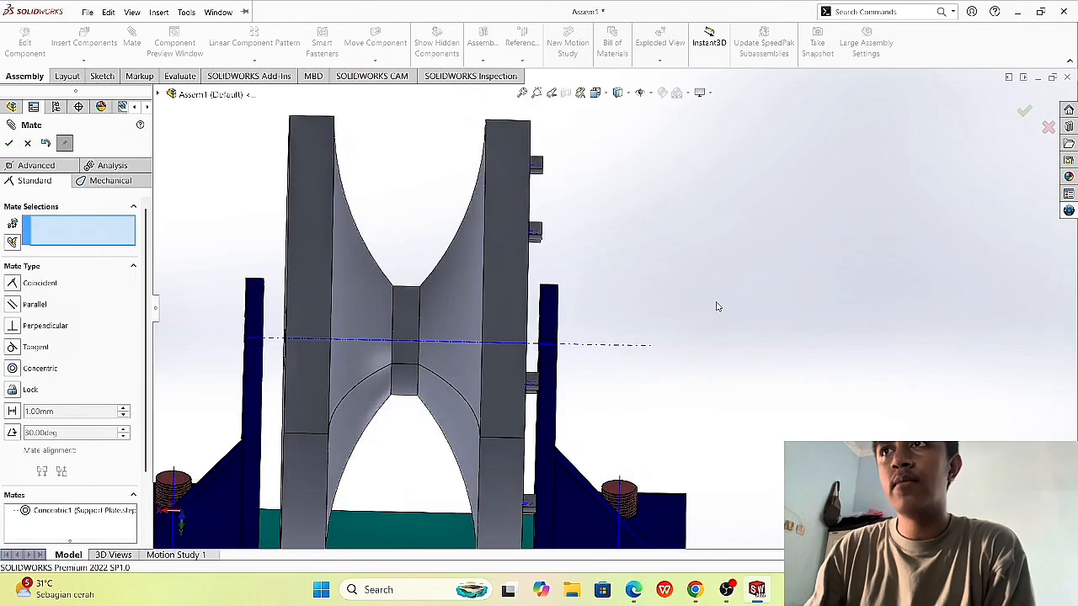
Step: Set up a limit distance mate between the roller's studded end face and the facing surface of the adjacent support plate
scroll(694, 329, "up", 1)
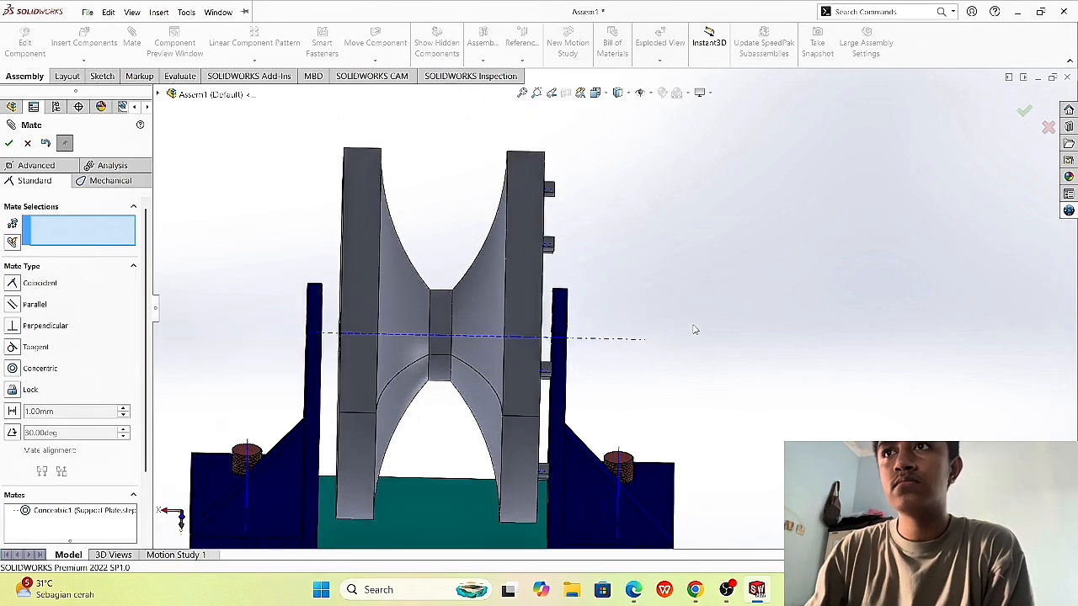
left_click_drag(522, 259, 720, 288)
mouse_move(716, 288)
middle_mouse_down("ctrl")
mouse_move(698, 288)
mouse_move(717, 284)
middle_mouse_up("ctrl")
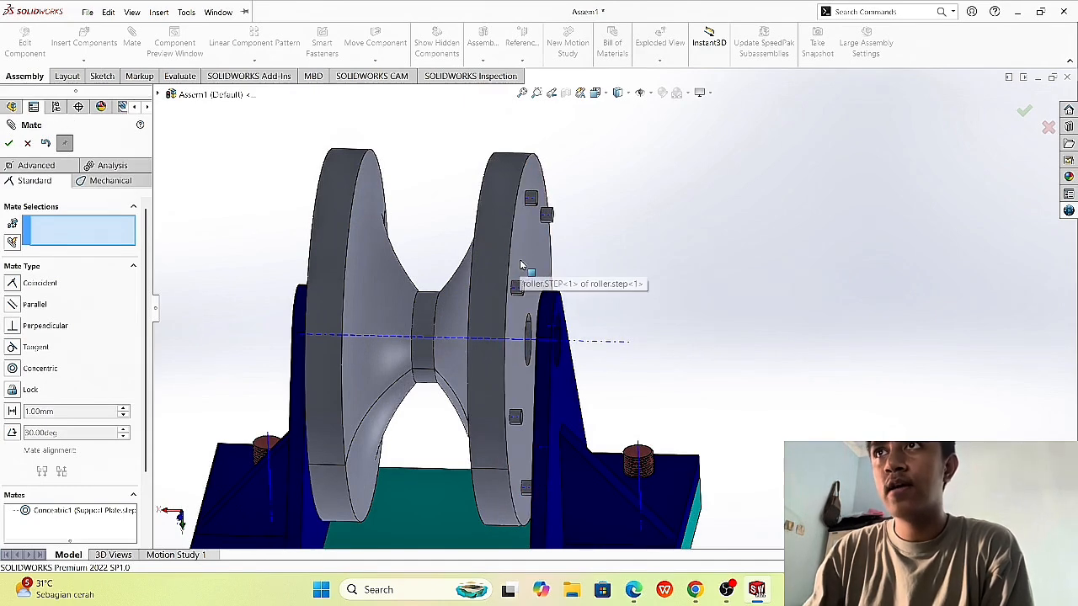
left_click(35, 165)
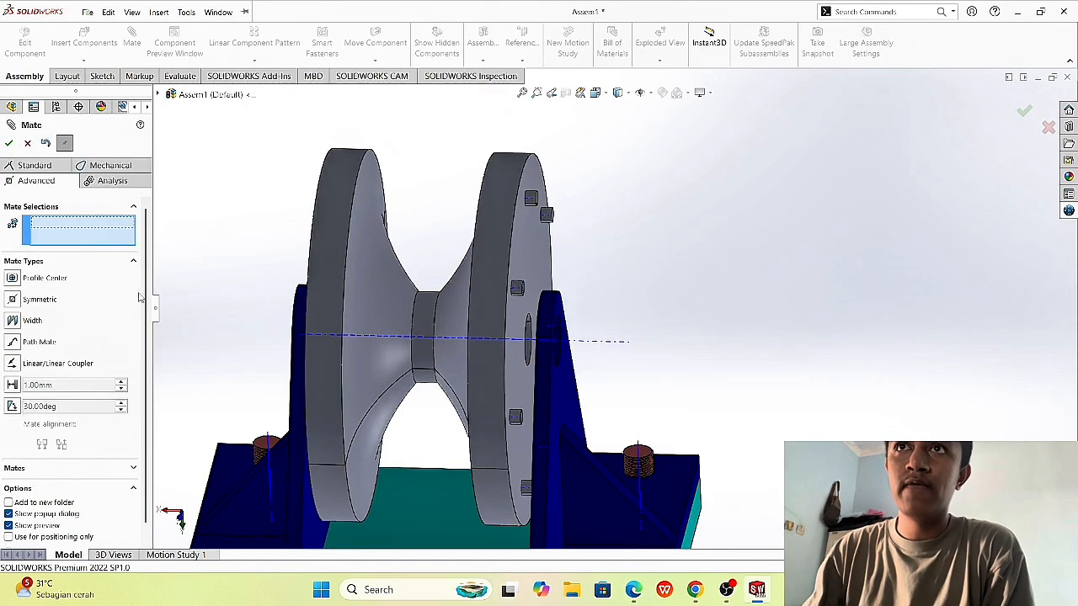
left_click(13, 385)
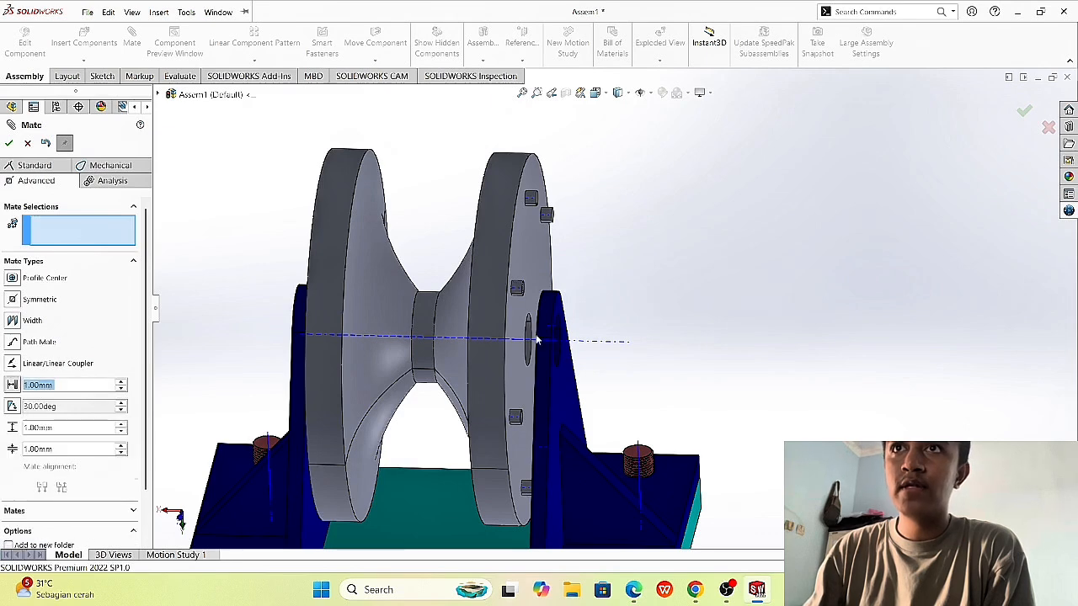
left_click(527, 267)
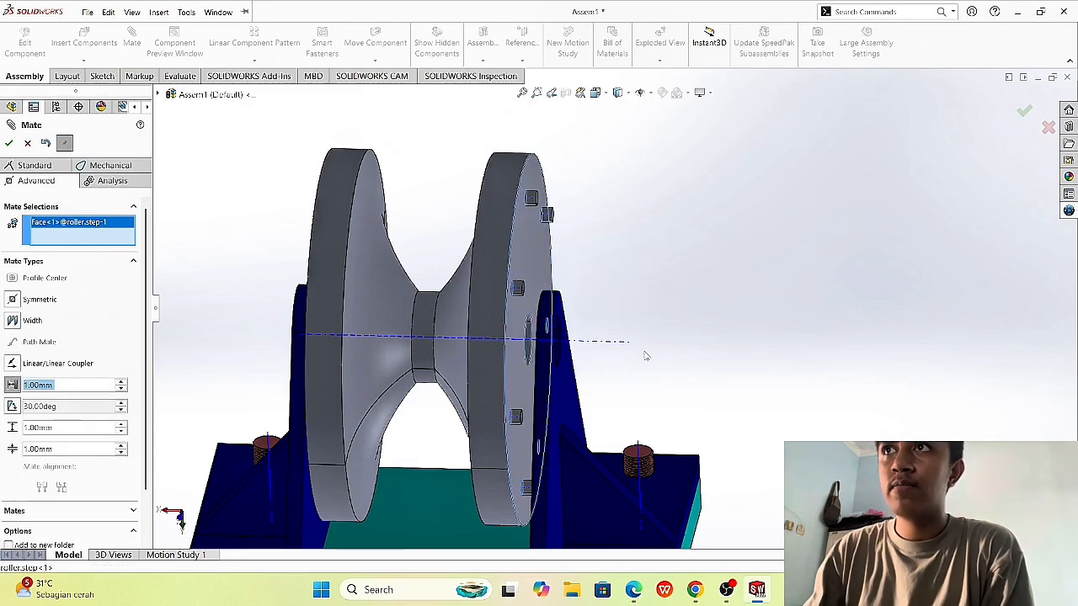
scroll(652, 350, "down", 5)
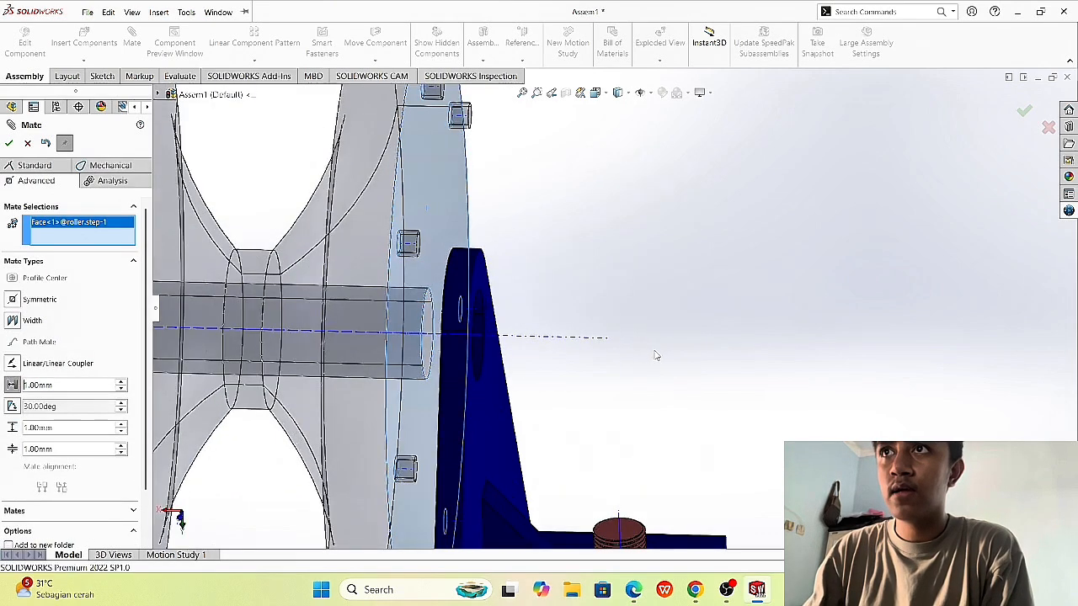
middle_click_drag(654, 356, 741, 274)
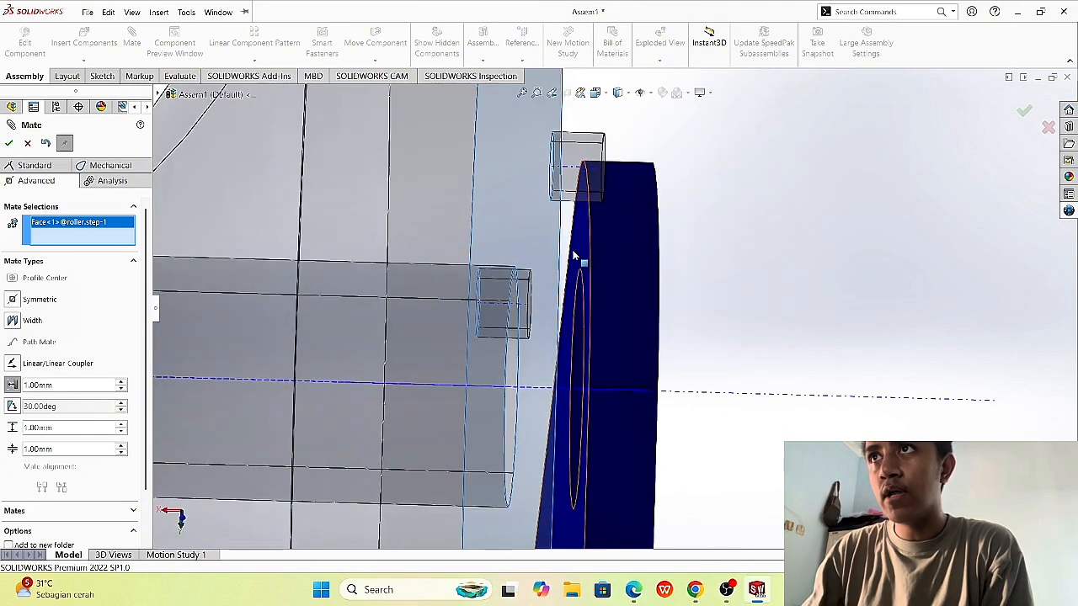
left_click(572, 253)
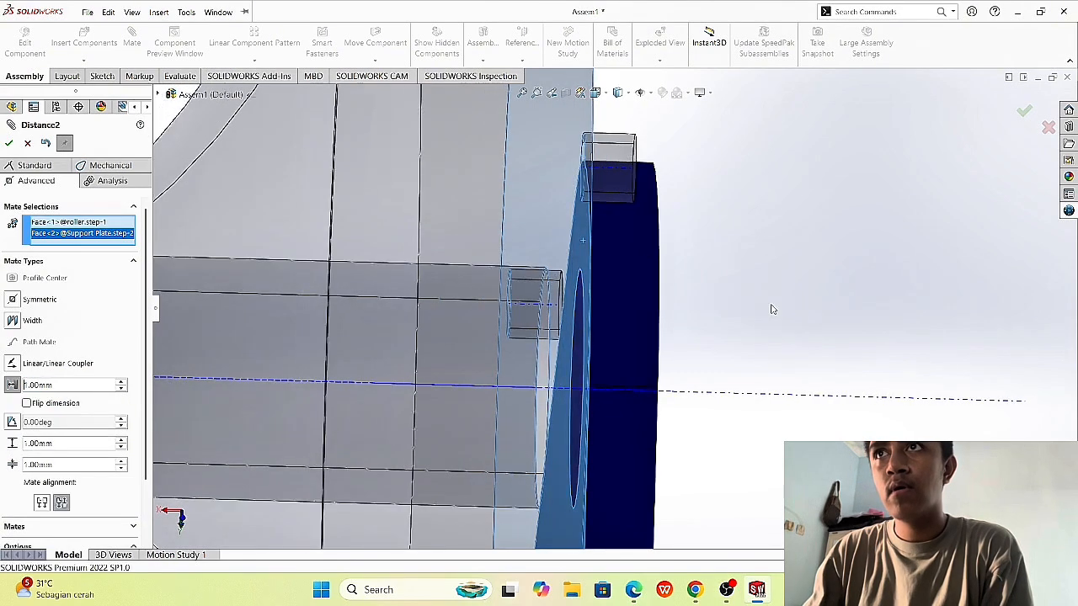
Step: Set the limit mate's distance, maximum and minimum values to 2 mm and apply the mate
scroll(771, 307, "down", 3)
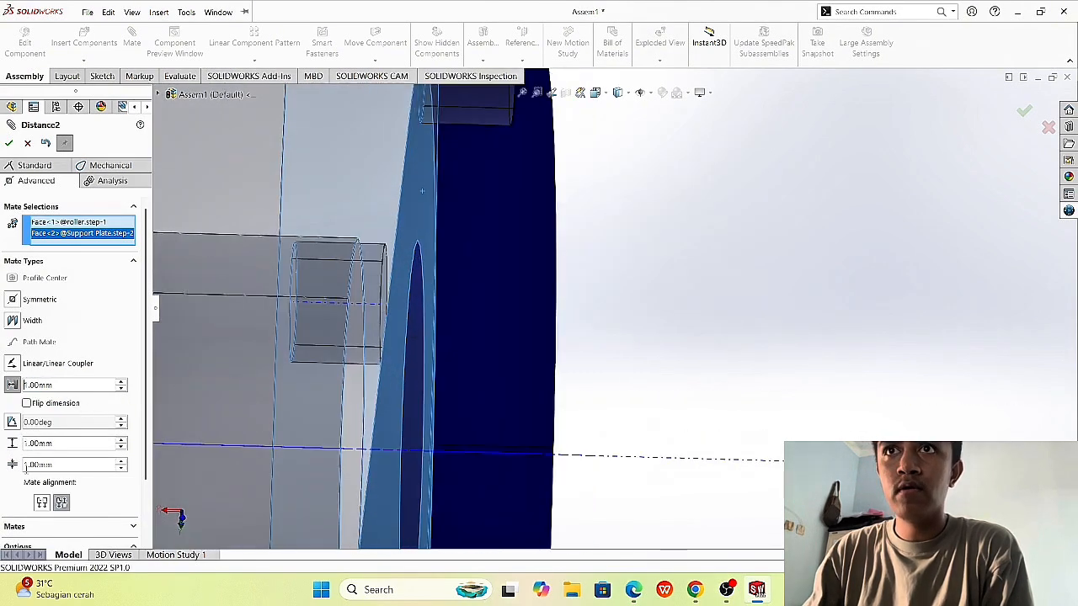
left_click(61, 471)
key("BackSpace")
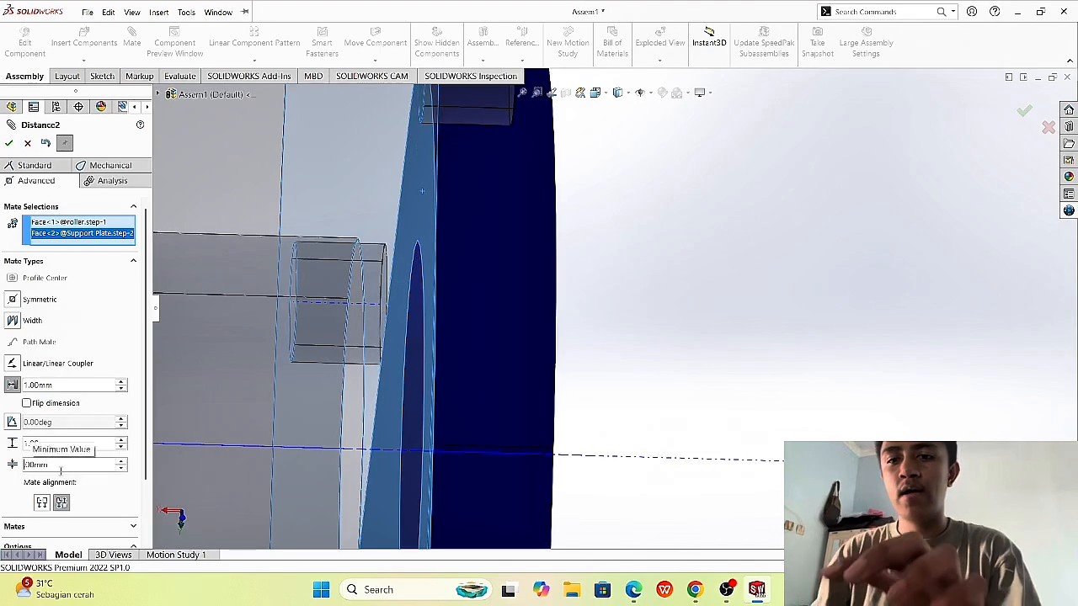
type("2")
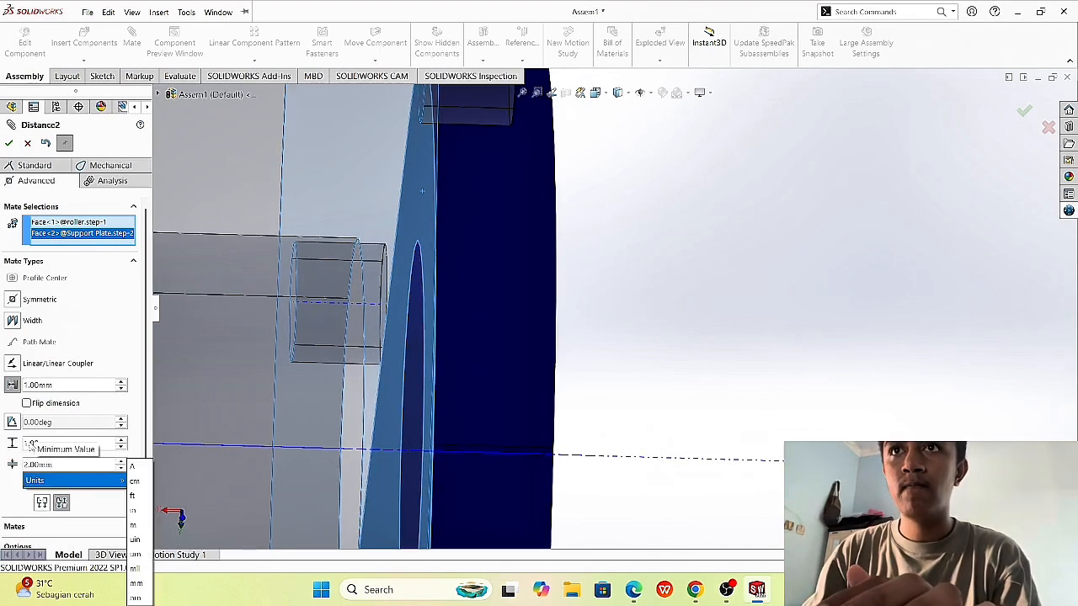
left_click(31, 444)
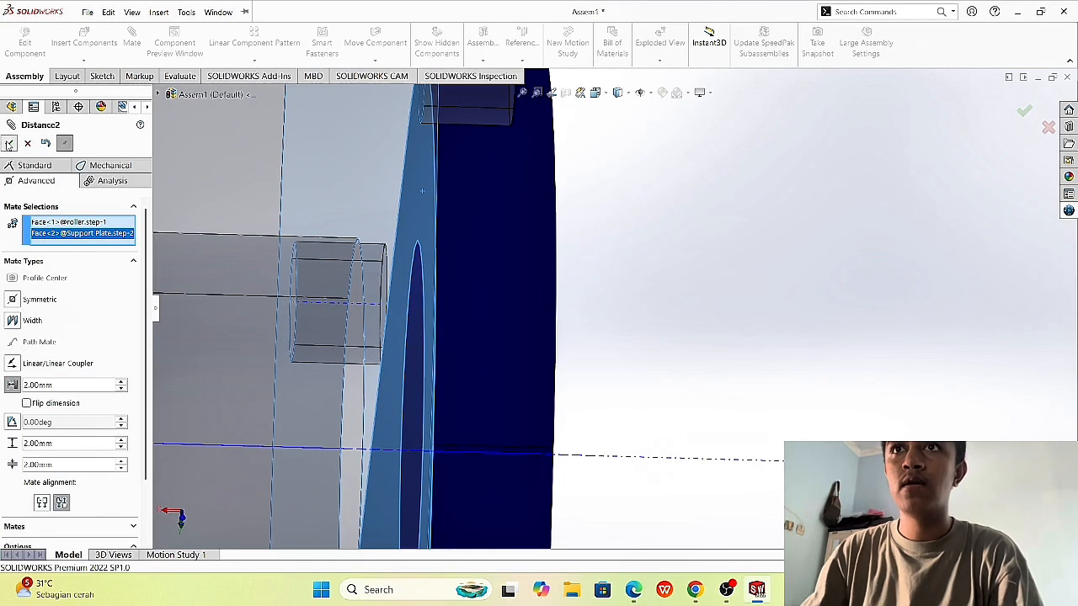
left_click(9, 145)
scroll(404, 307, "up", 6)
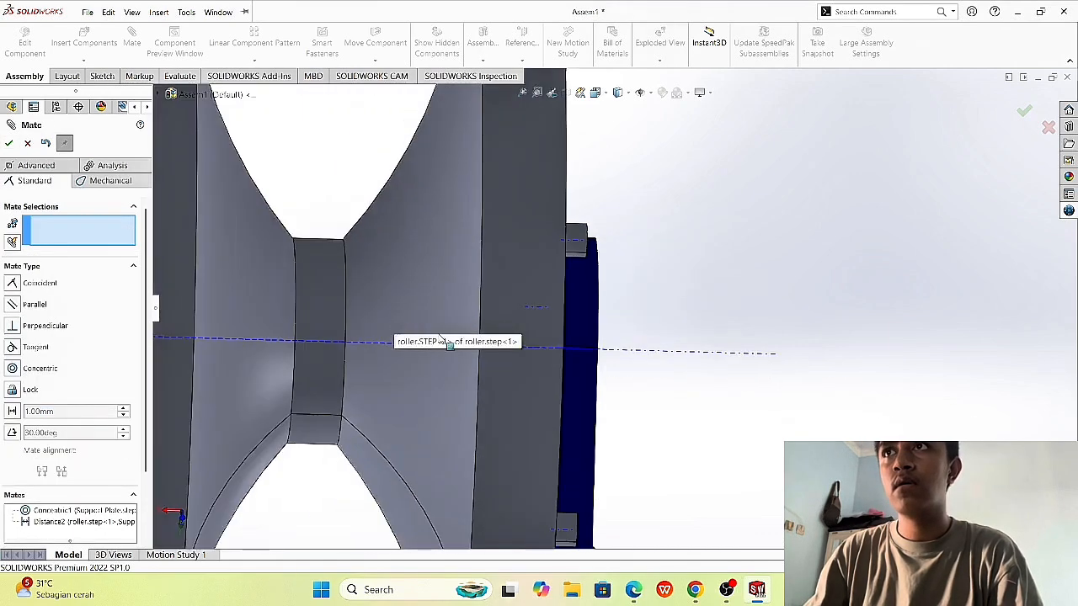
scroll(440, 340, "up", 3)
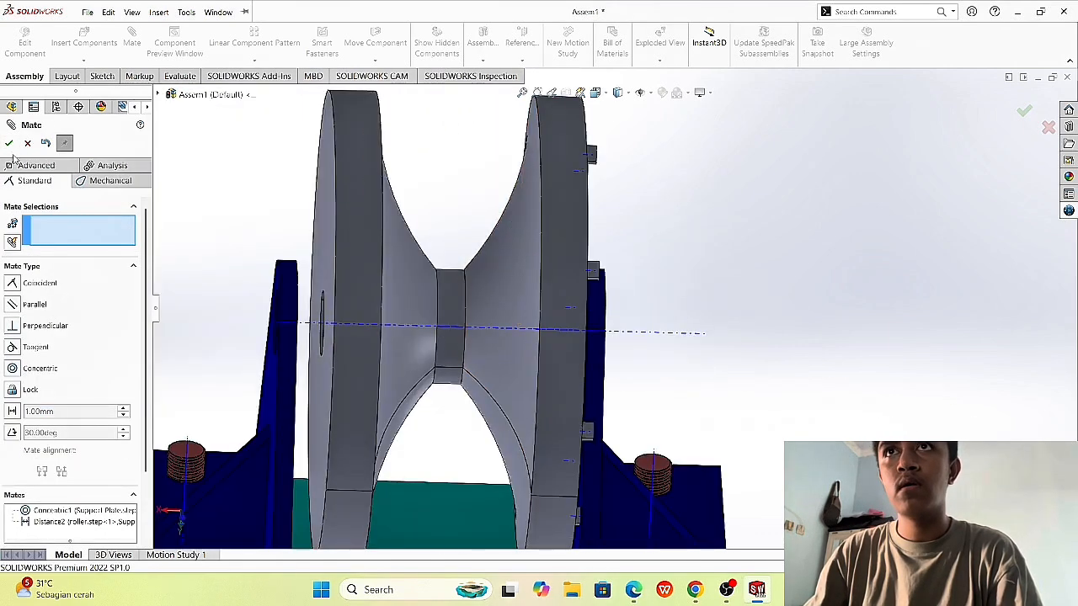
key("Escape")
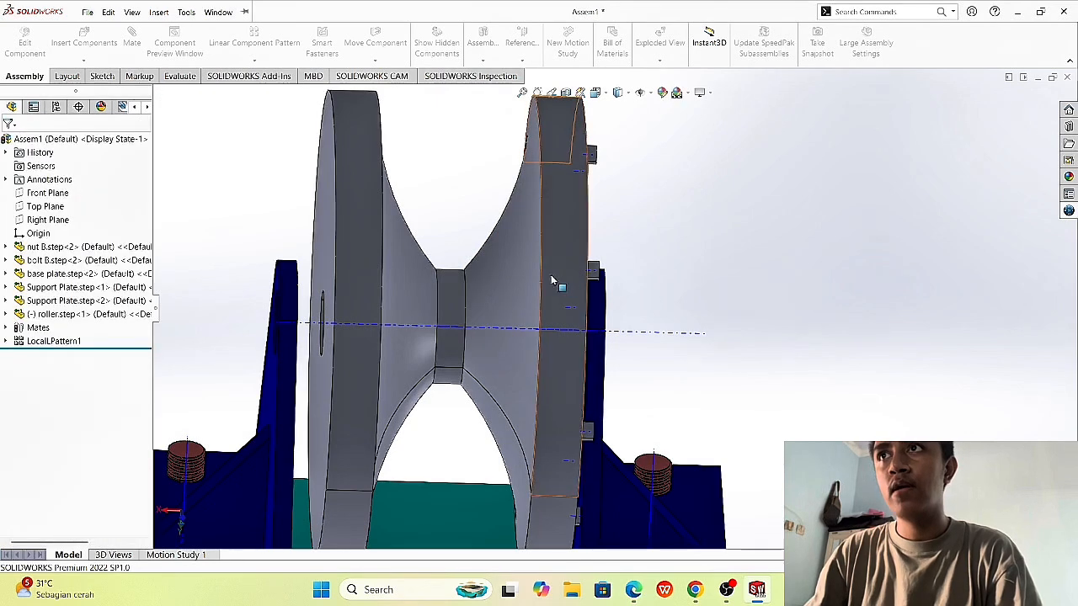
Step: Move and spin the roller between the support plates to check how its mates constrain it
left_click_drag(543, 258, 439, 268)
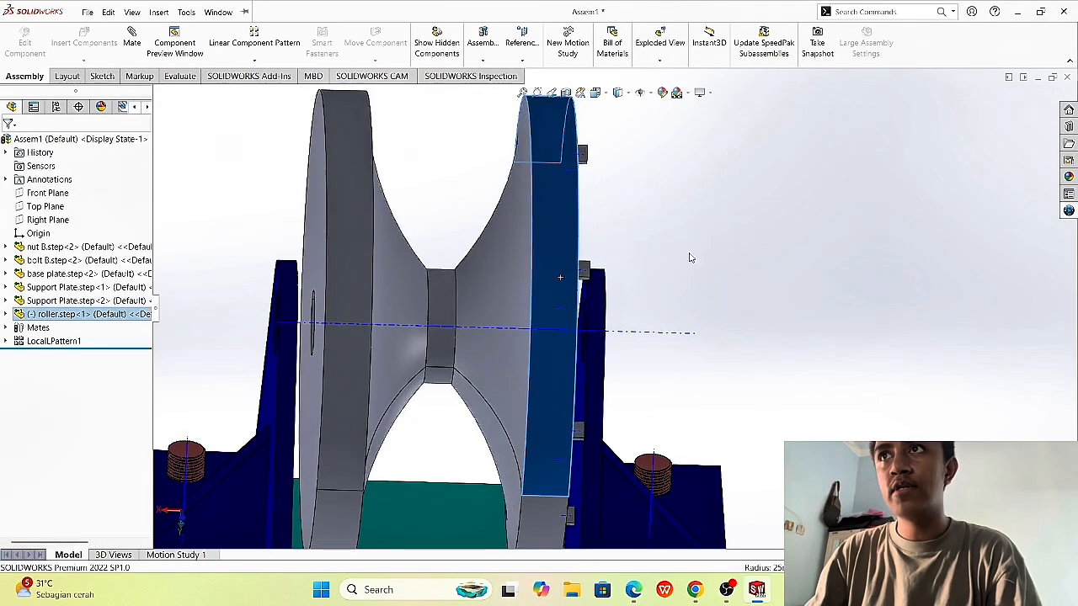
scroll(623, 303, "up", 3)
middle_click_drag(738, 289, 729, 294)
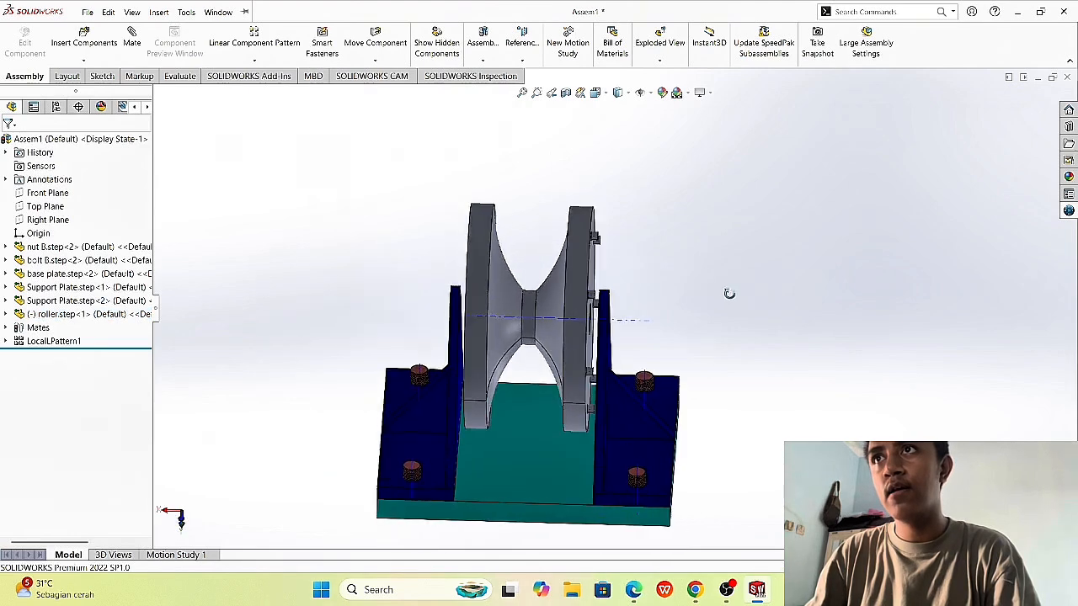
left_click(589, 244)
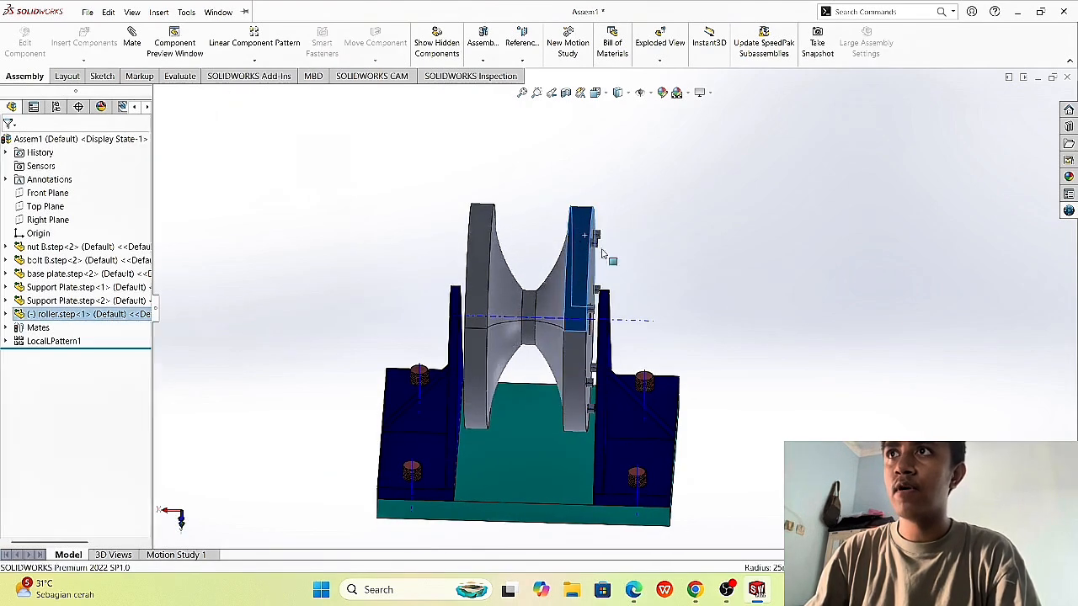
scroll(712, 281, "up", 2)
left_click(719, 281)
middle_click_drag(719, 281, 827, 263)
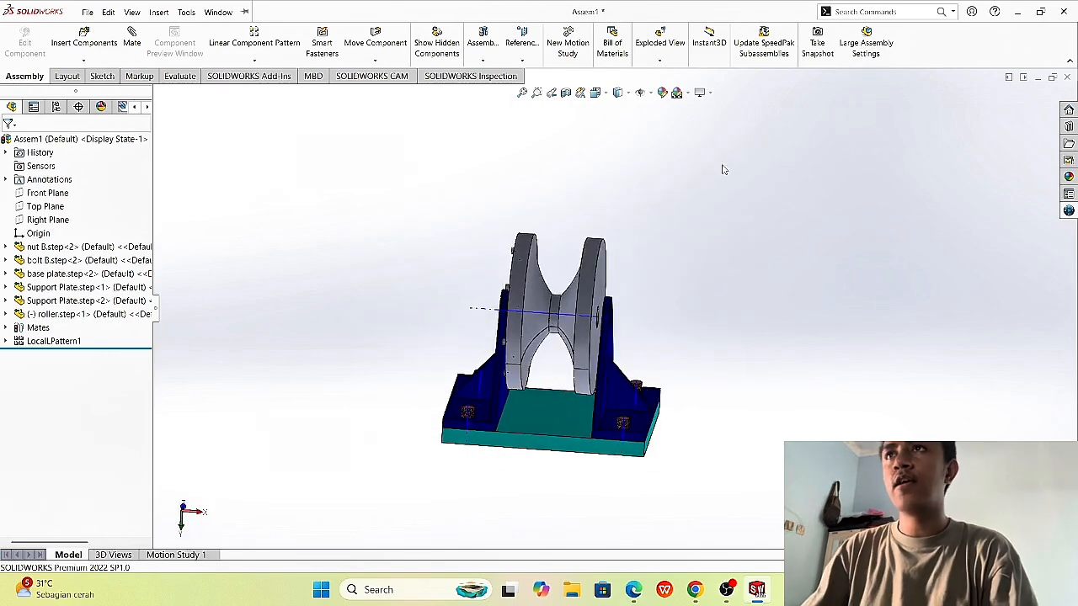
left_click(84, 42)
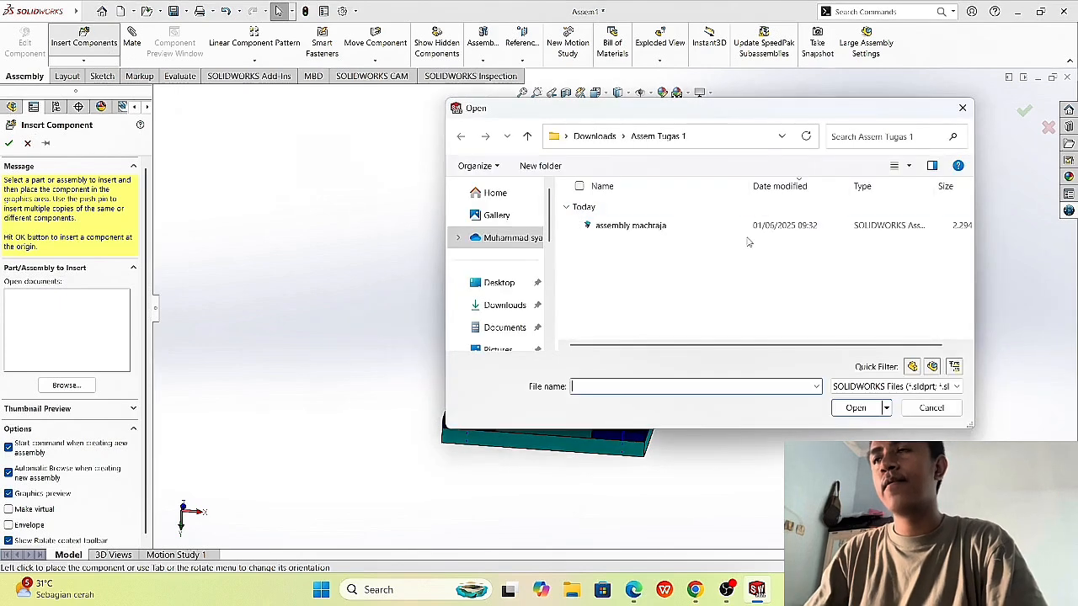
left_click(926, 387)
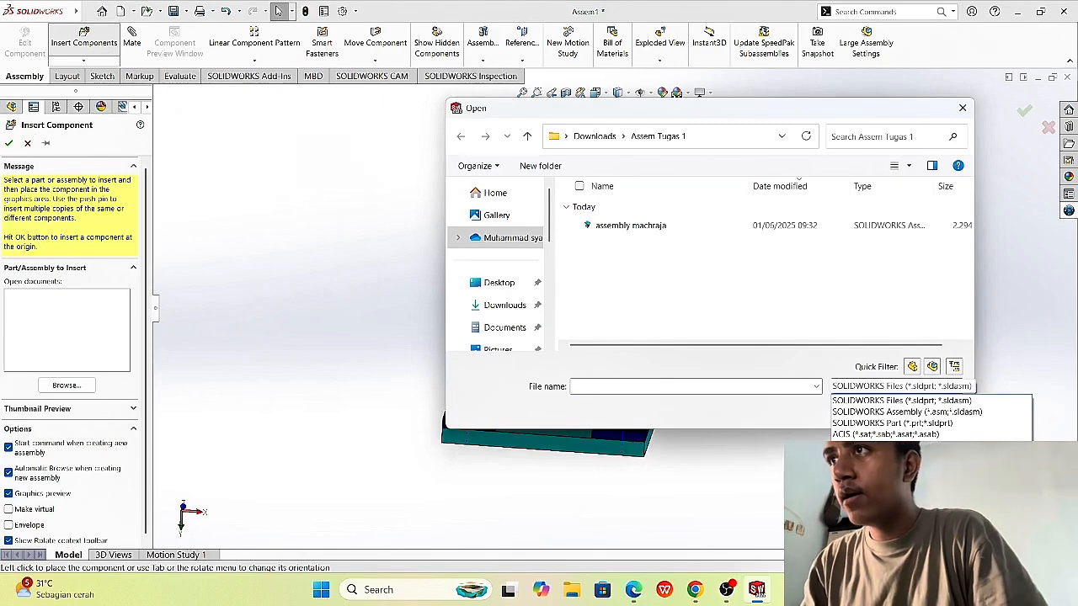
left_click(892, 446)
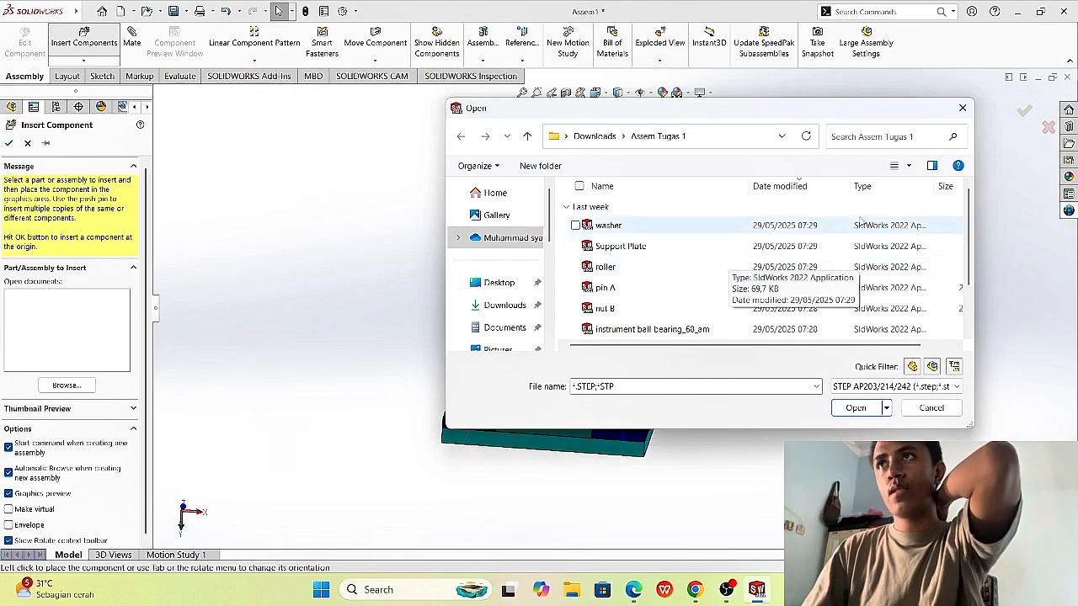
double_click(730, 266)
scroll(665, 327, "down", 3)
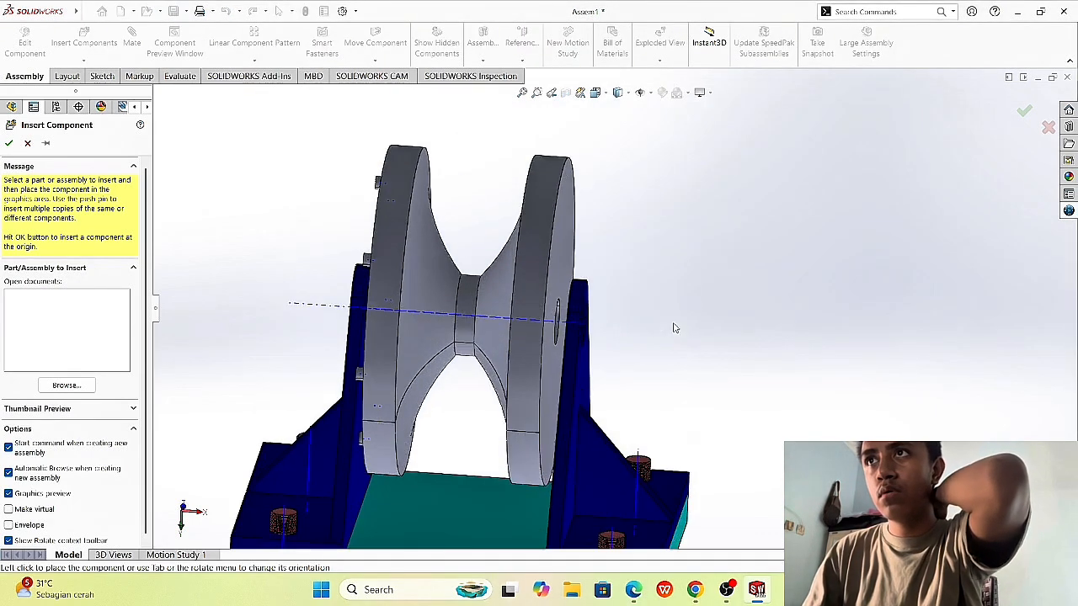
Step: Insert the instrument ball bearing_68_am STEP file and place it outside the support plate on the roller's studded side
mouse_move(729, 280)
middle_mouse_down()
mouse_move(712, 282)
mouse_move(737, 276)
middle_mouse_up()
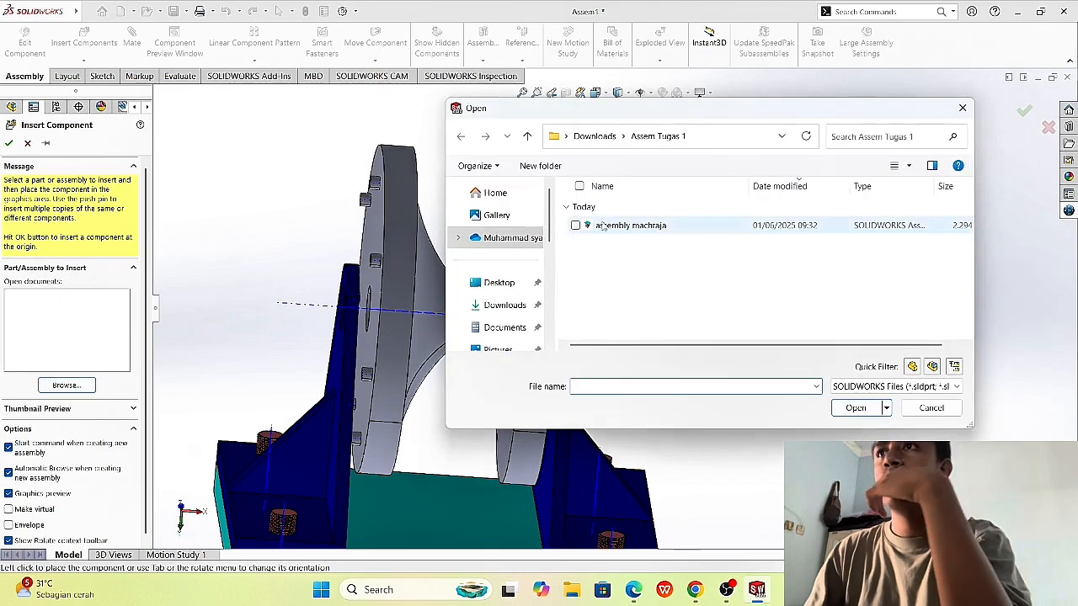
left_click(895, 387)
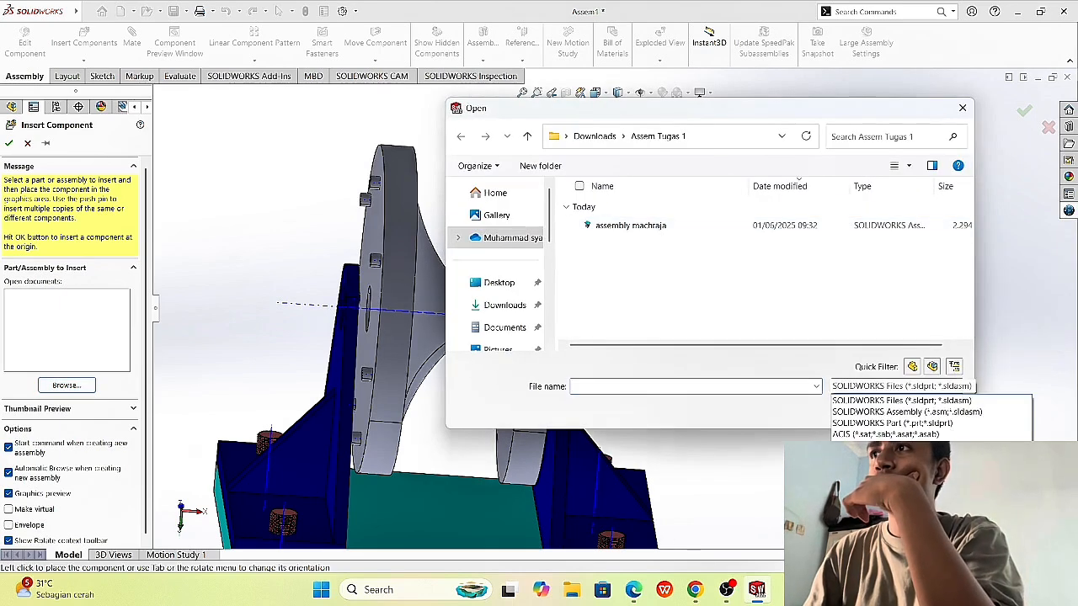
left_click(895, 548)
scroll(699, 294, "down", 1)
left_click(704, 268)
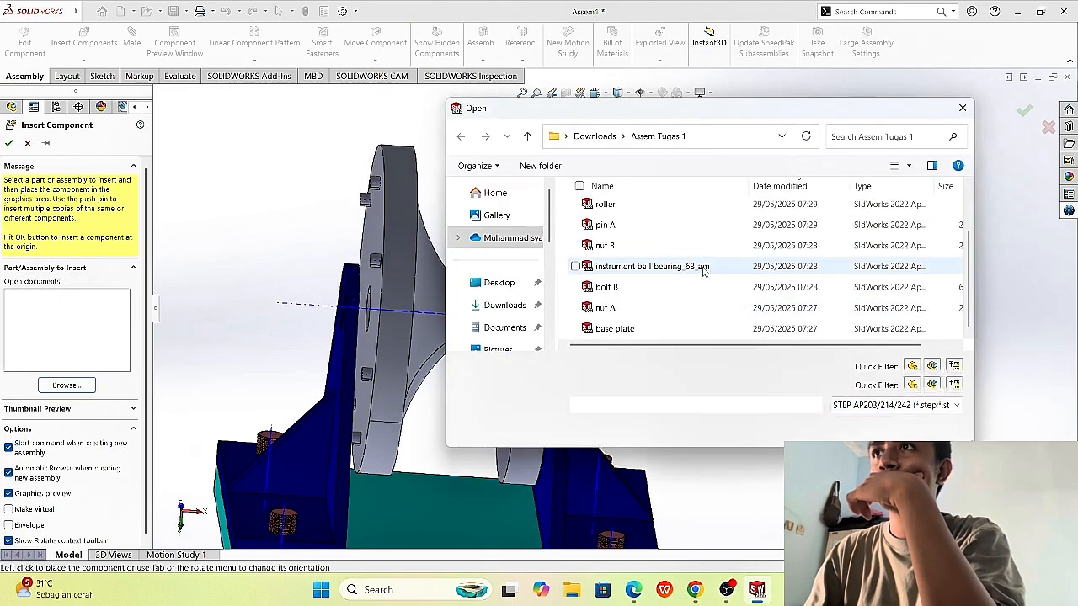
left_click(858, 433)
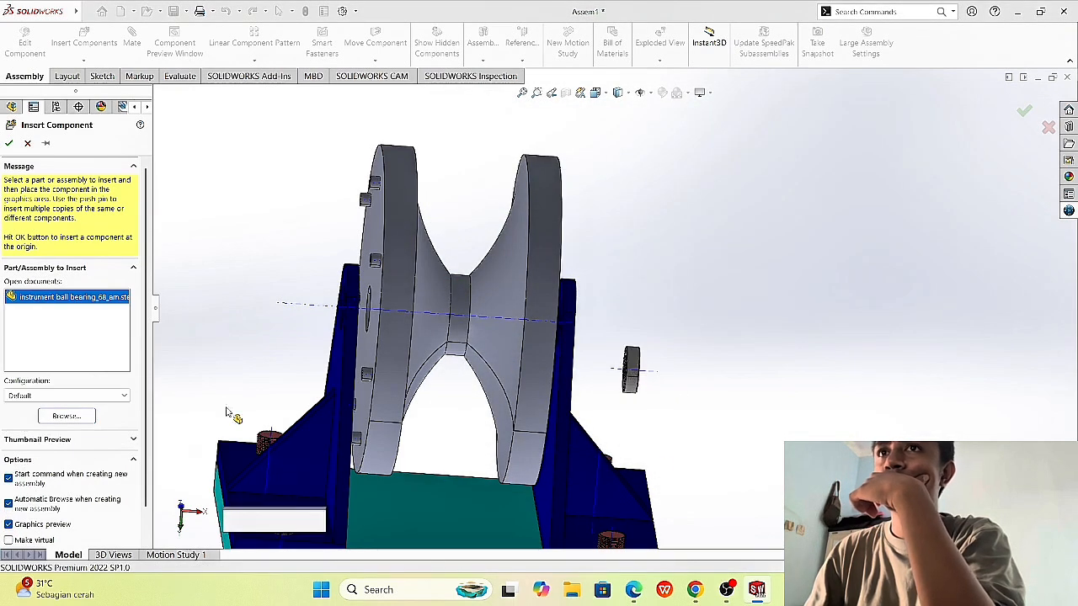
left_click(66, 416)
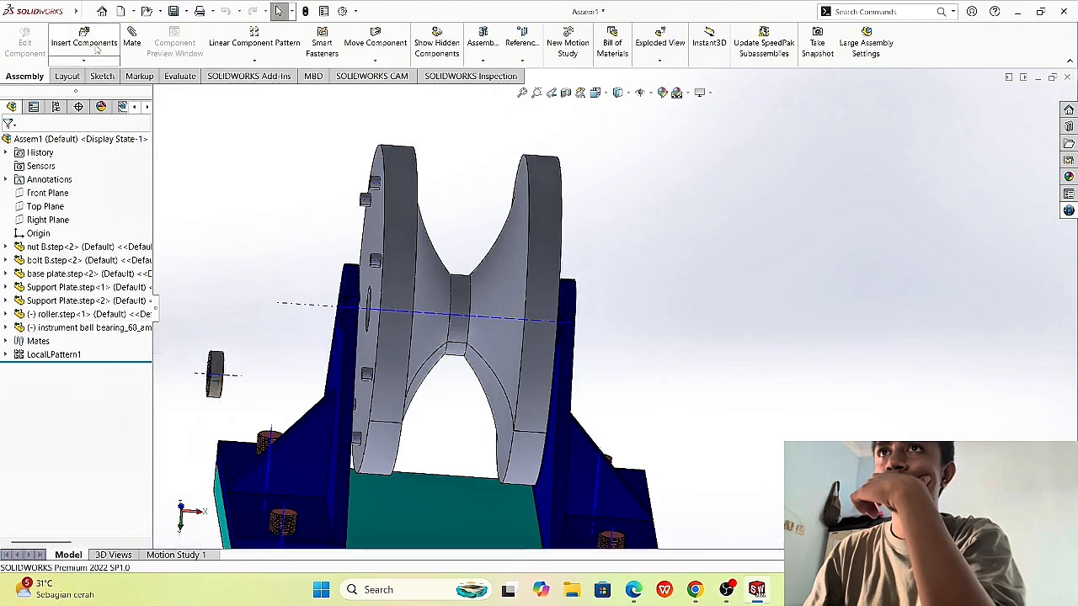
Step: Insert a second instrument ball bearing_68_am STEP file and place it outside the opposite support plate
left_click(83, 42)
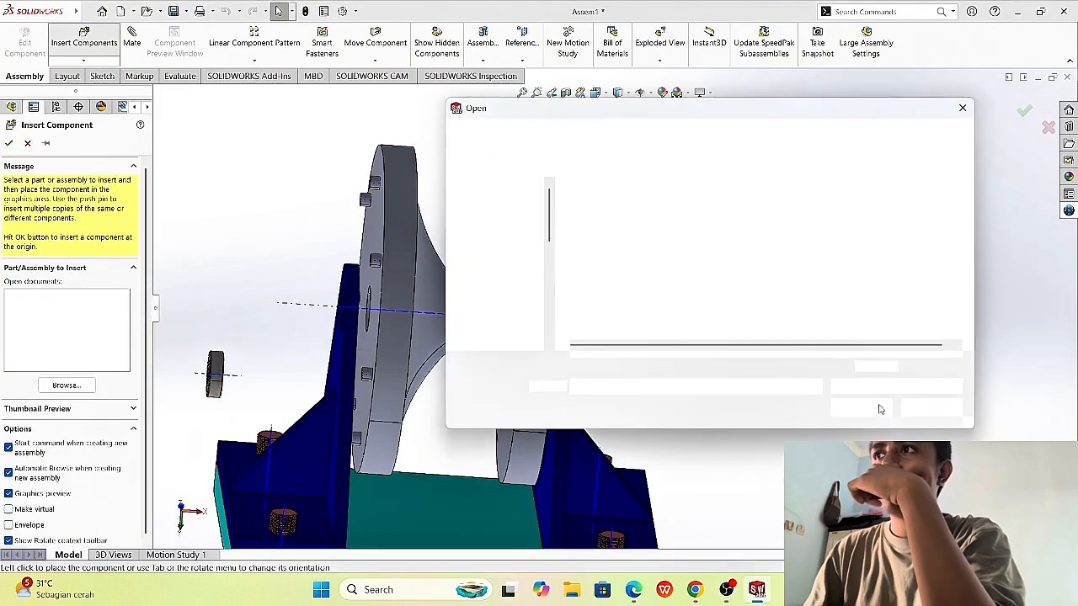
left_click(894, 390)
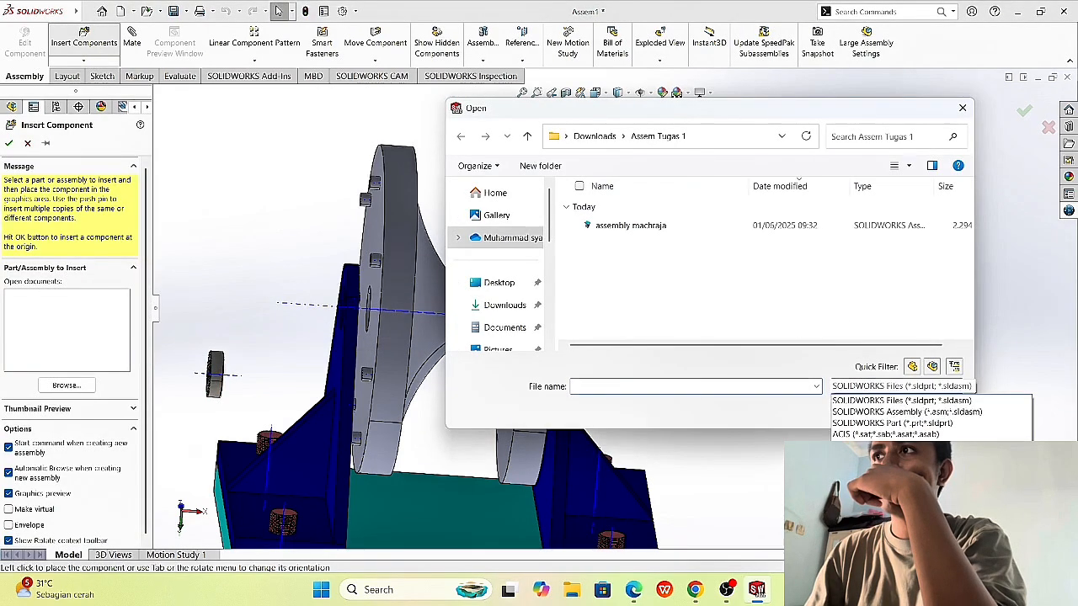
left_click(884, 496)
left_click(781, 333)
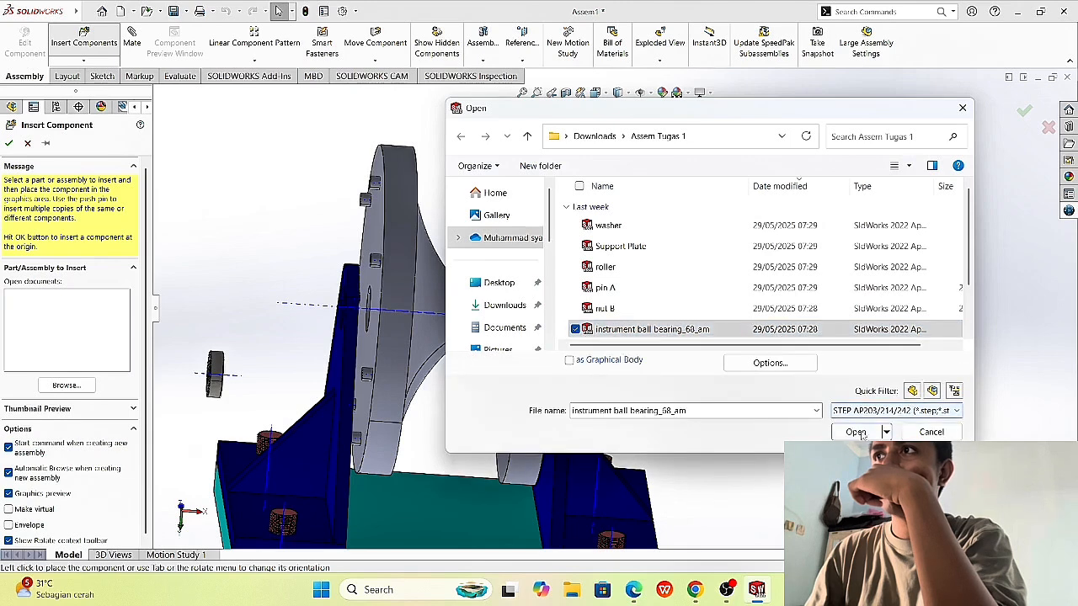
left_click(919, 431)
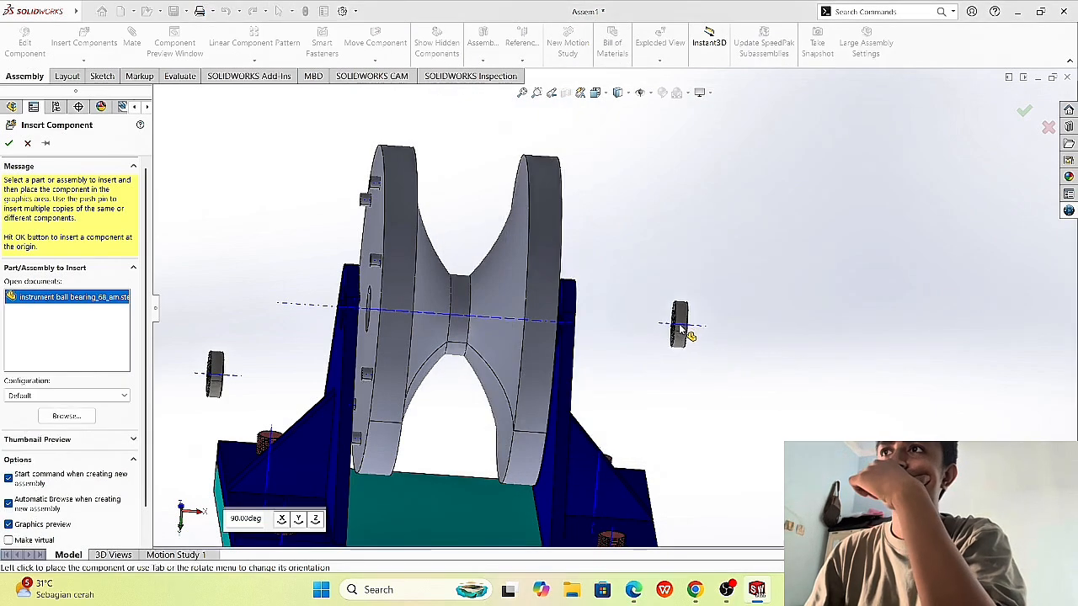
left_click(682, 332)
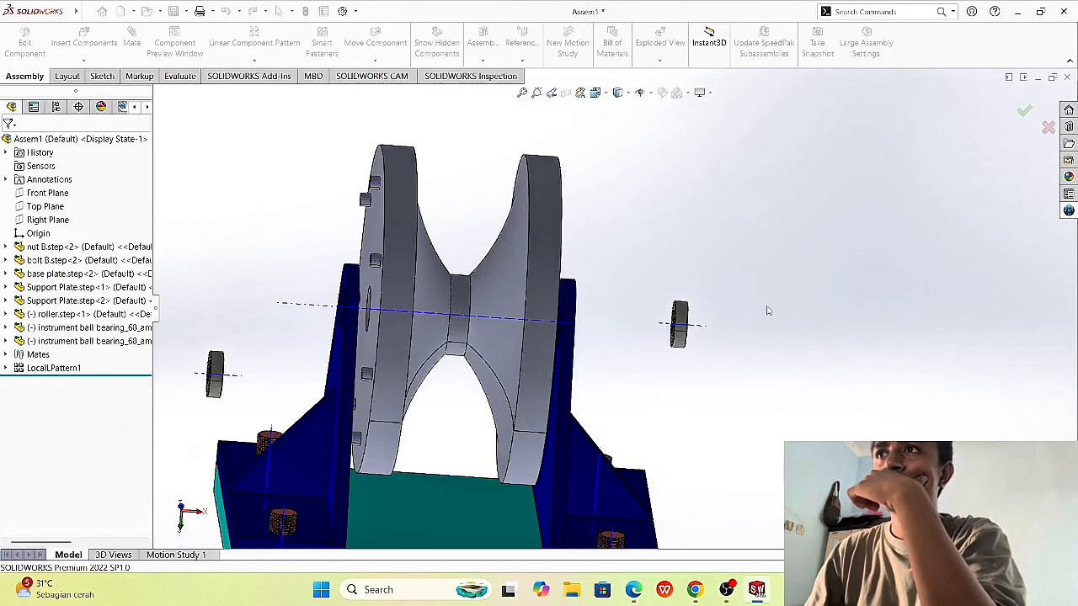
scroll(767, 310, "down", 4)
scroll(418, 305, "up", 4)
middle_click_drag(508, 295, 551, 330)
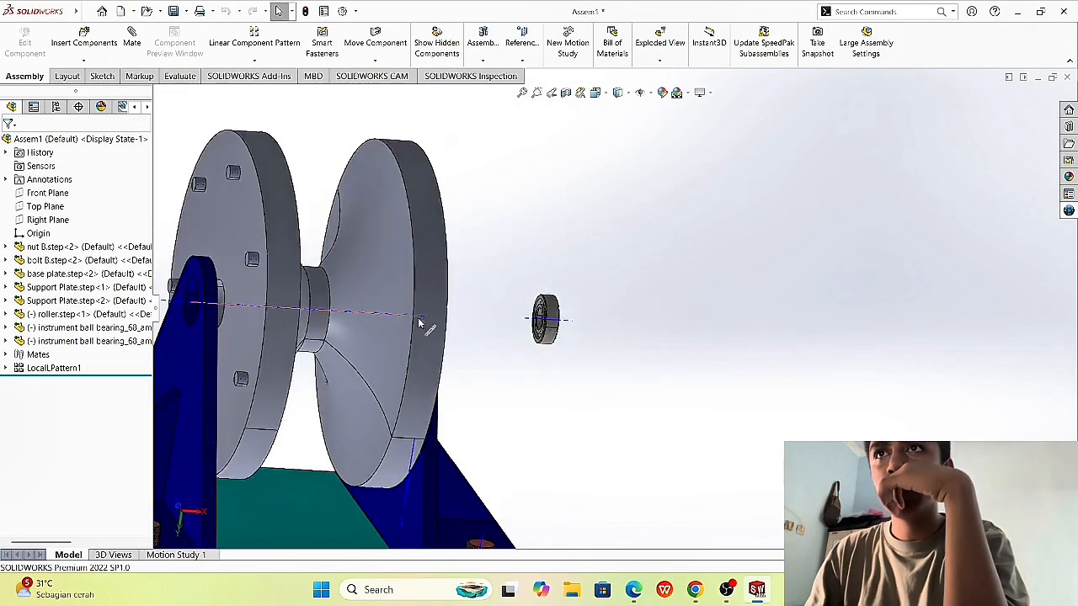
scroll(415, 313, "up", 3)
middle_click_drag(454, 335, 514, 253)
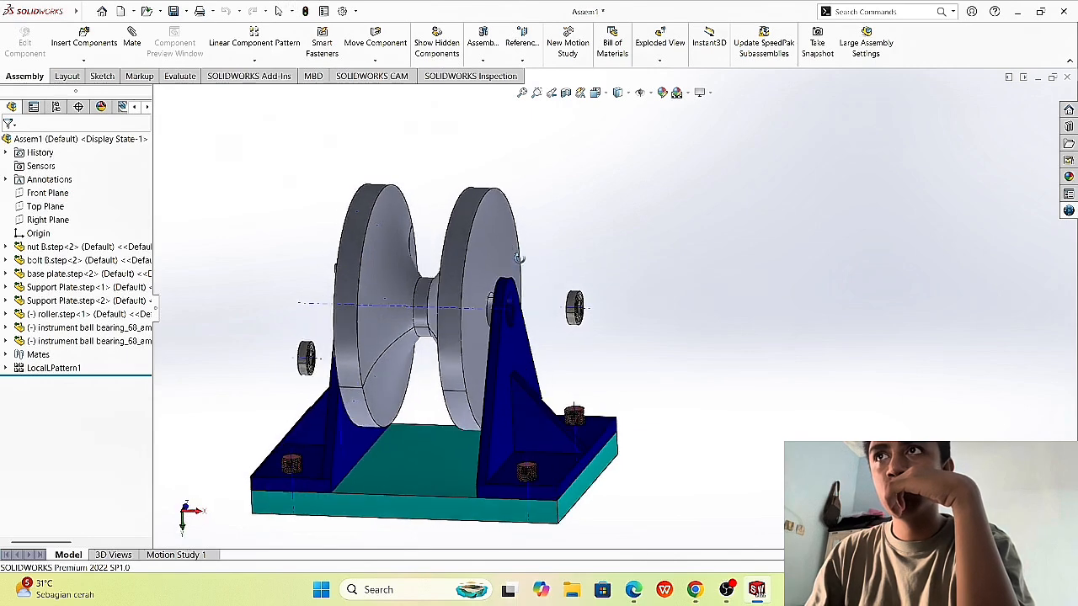
Step: Add a concentric mate between the axis of the bearing opposite the roller's studded side and the roller's bore edge
scroll(517, 256, "down", 5)
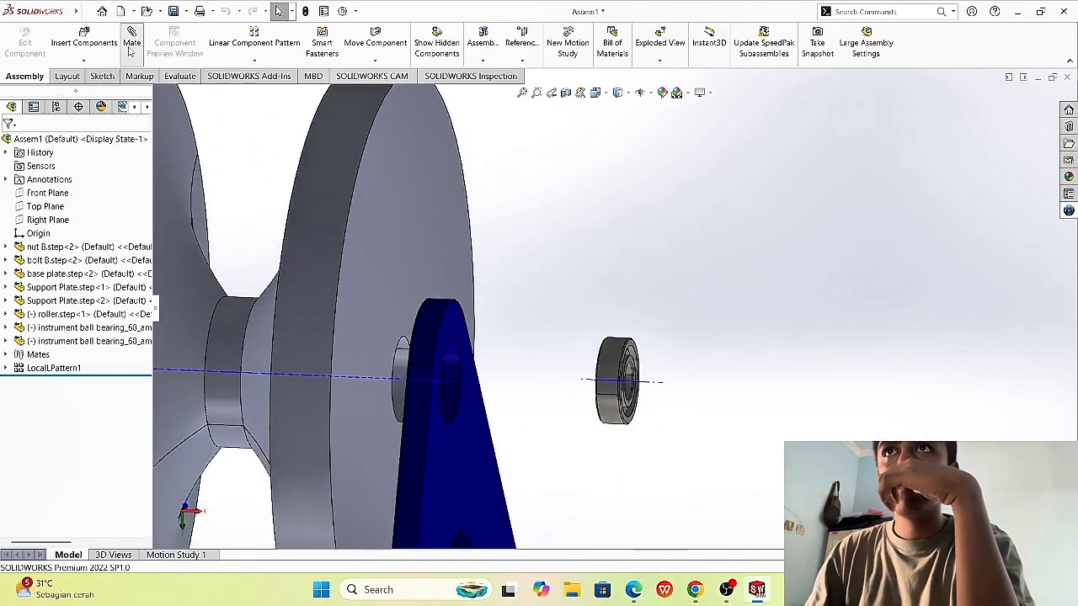
left_click(586, 380)
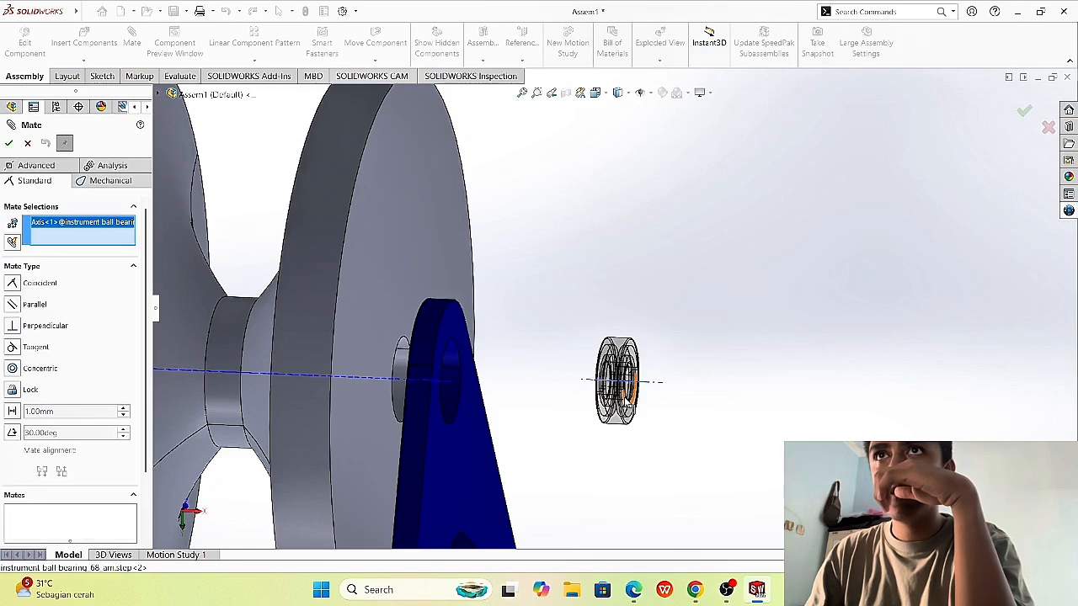
left_click(399, 414)
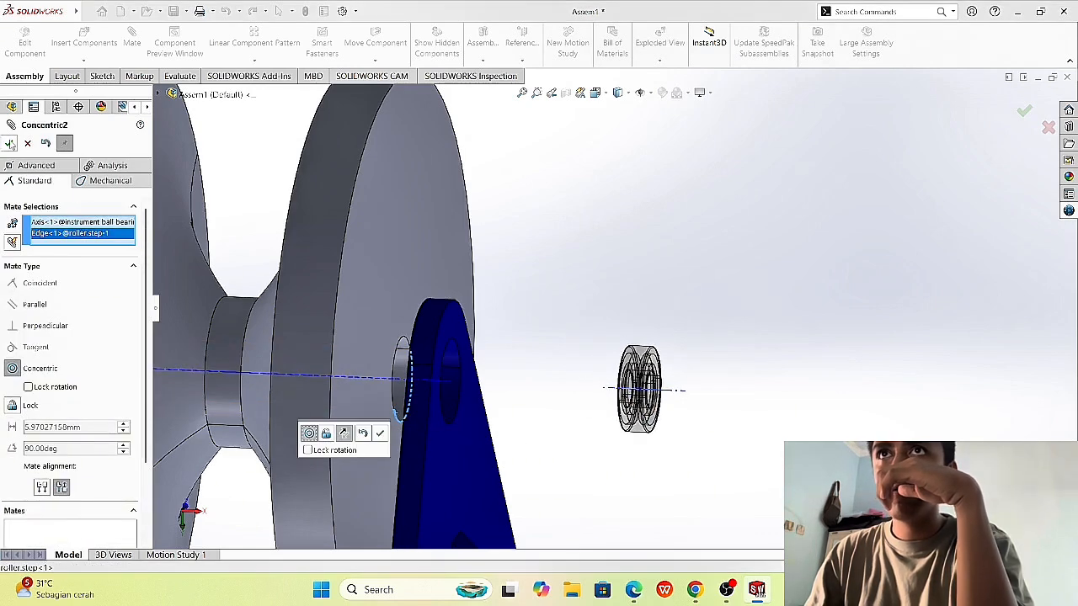
left_click(9, 144)
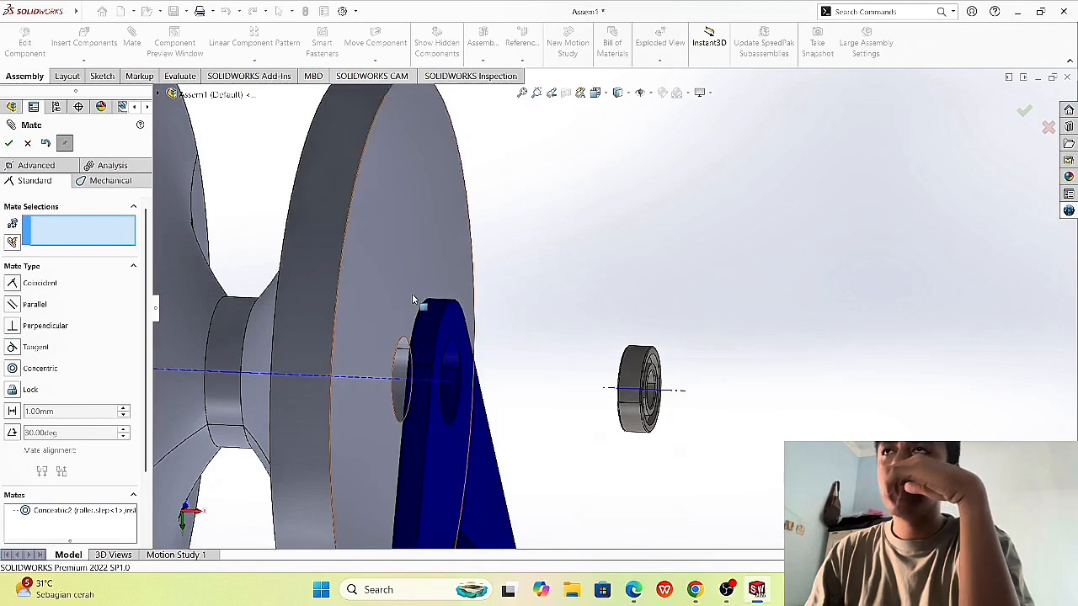
left_click(646, 377)
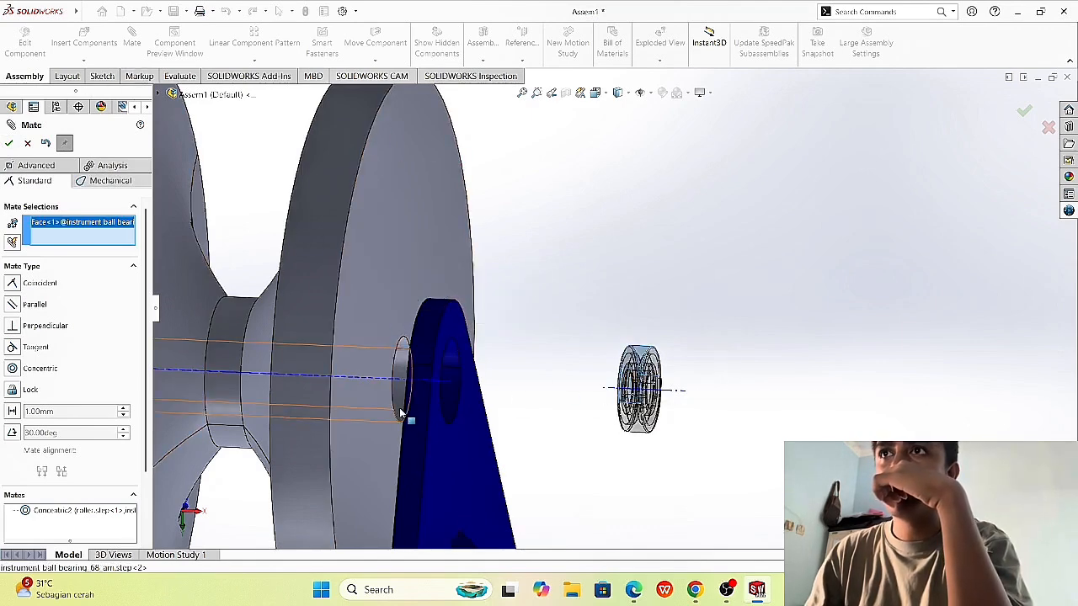
left_click(400, 411)
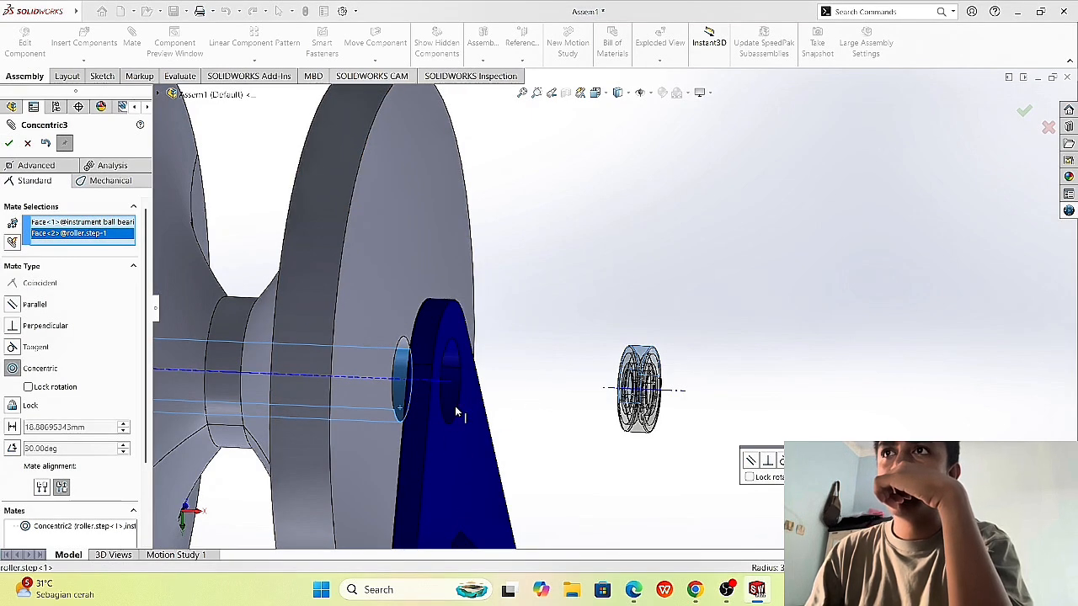
left_click(28, 145)
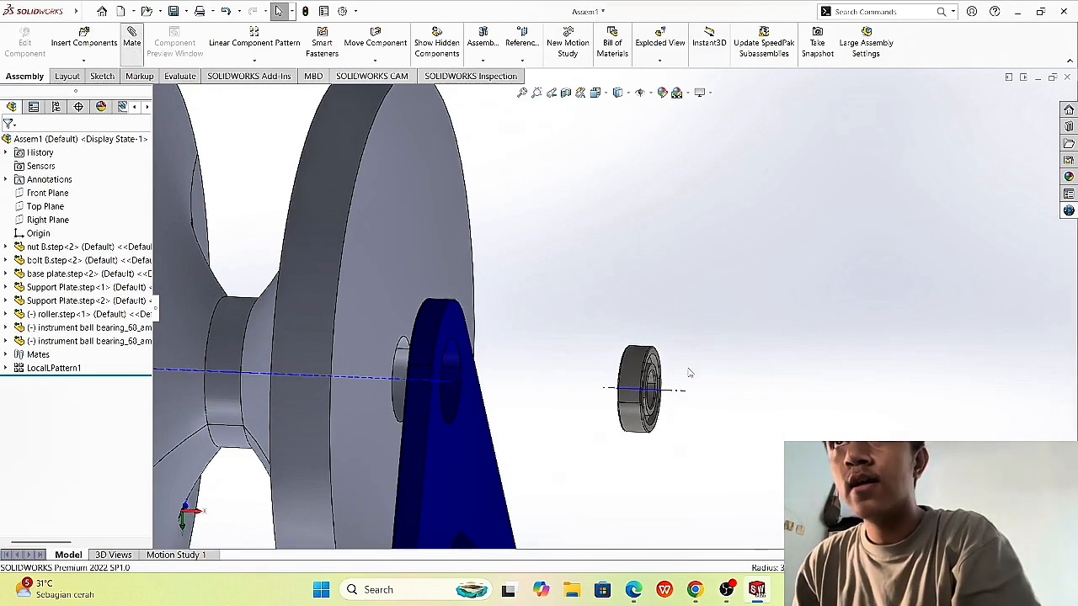
Step: Seat the same bearing in the roller's bore with a coincident mate between its outward ring face and the bore's edge
scroll(665, 371, "down", 5)
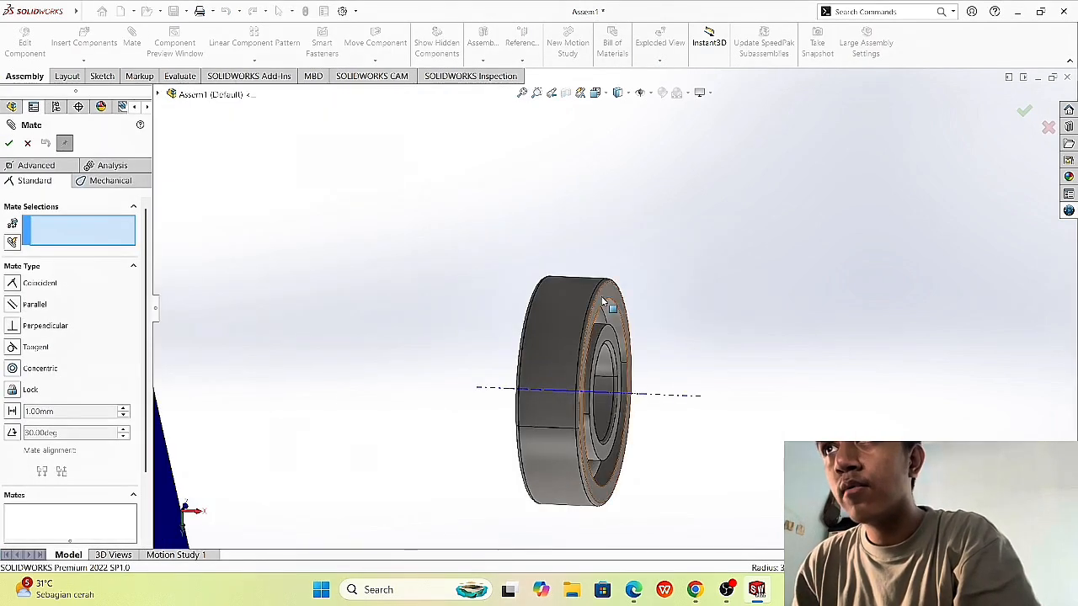
left_click(602, 301)
scroll(484, 330, "up", 3)
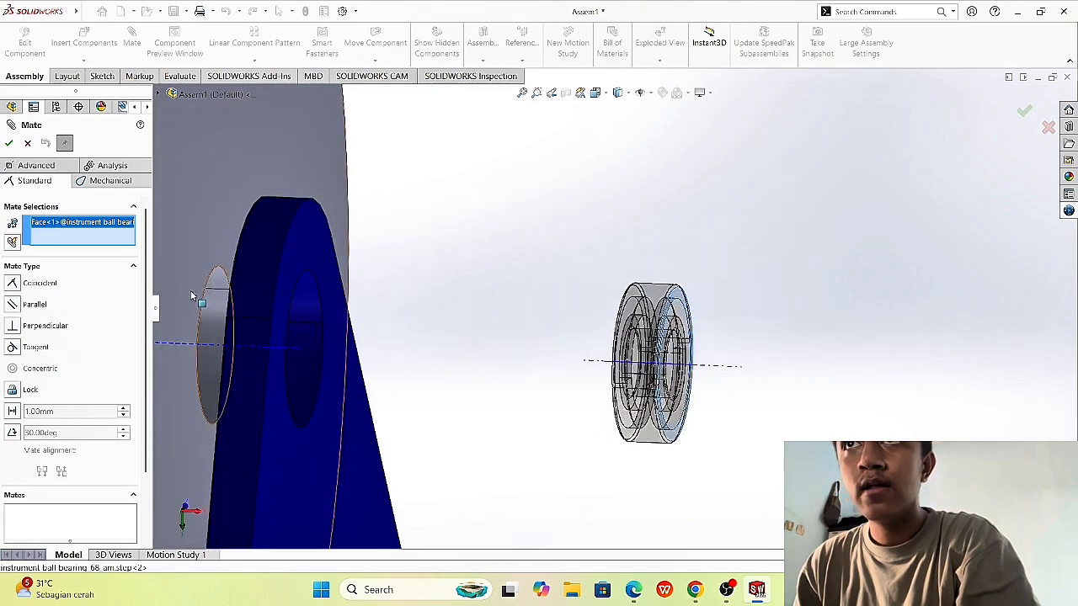
left_click(205, 304)
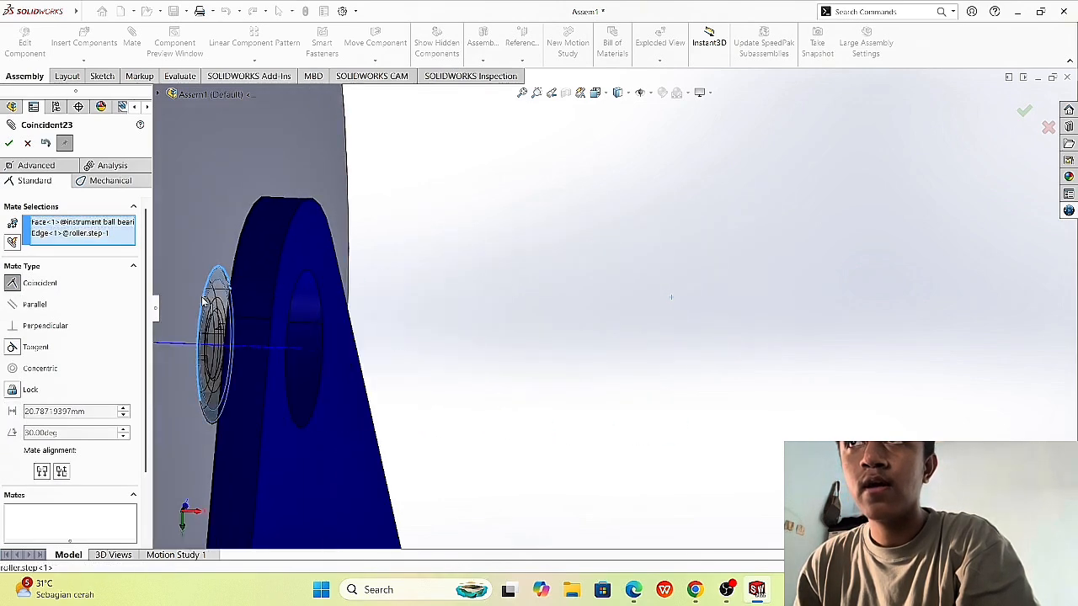
left_click(10, 143)
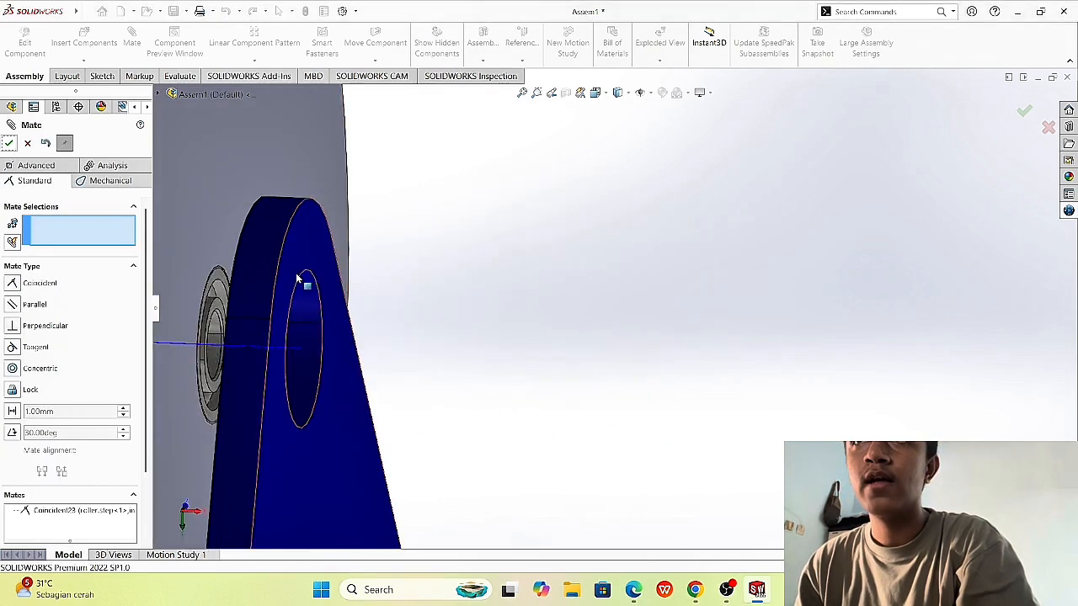
Step: Select the axis of the loose bearing on the roller's studded side as the first reference for a mate
scroll(288, 278, "up", 2)
scroll(283, 278, "up", 5)
middle_click_drag(295, 289, 340, 293)
scroll(322, 298, "down", 2)
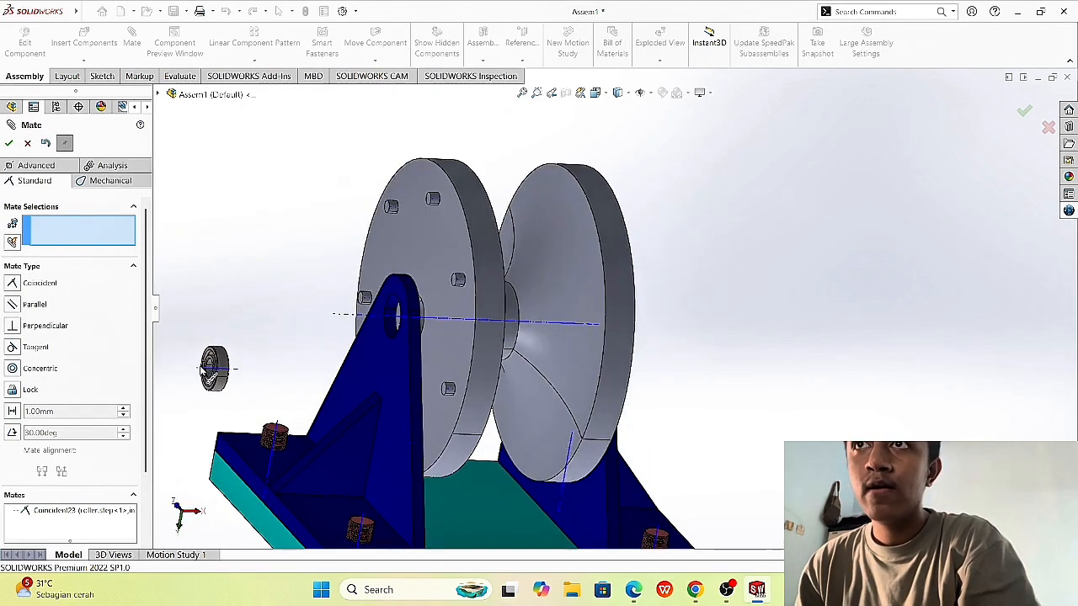
left_click(207, 370)
scroll(401, 305, "down", 4)
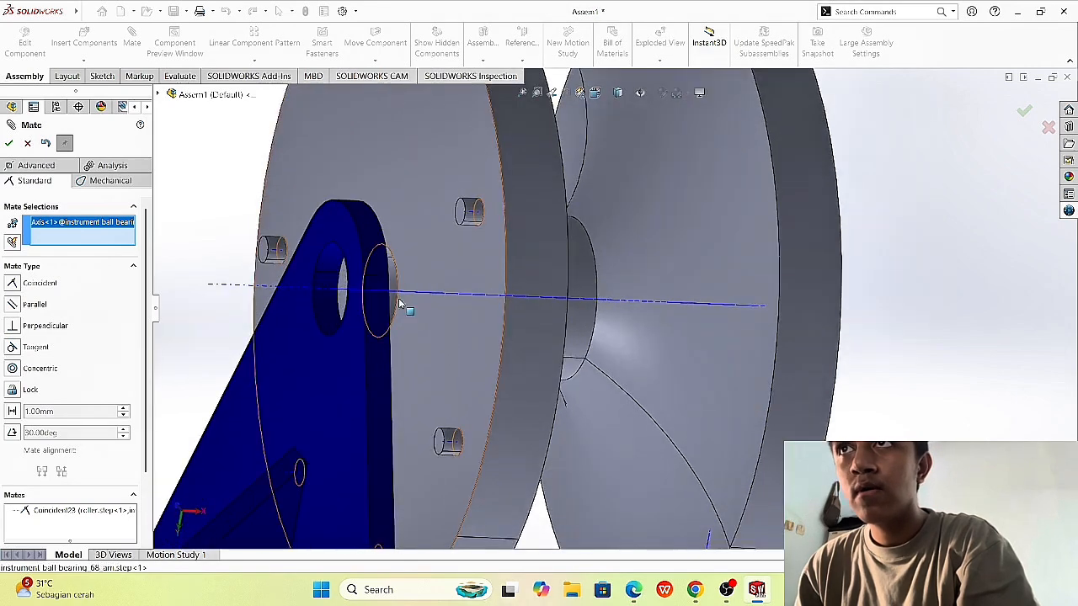
Step: Add a concentric mate between the ball bearing's axis and the circular edge of the roller's bore
left_click(394, 300)
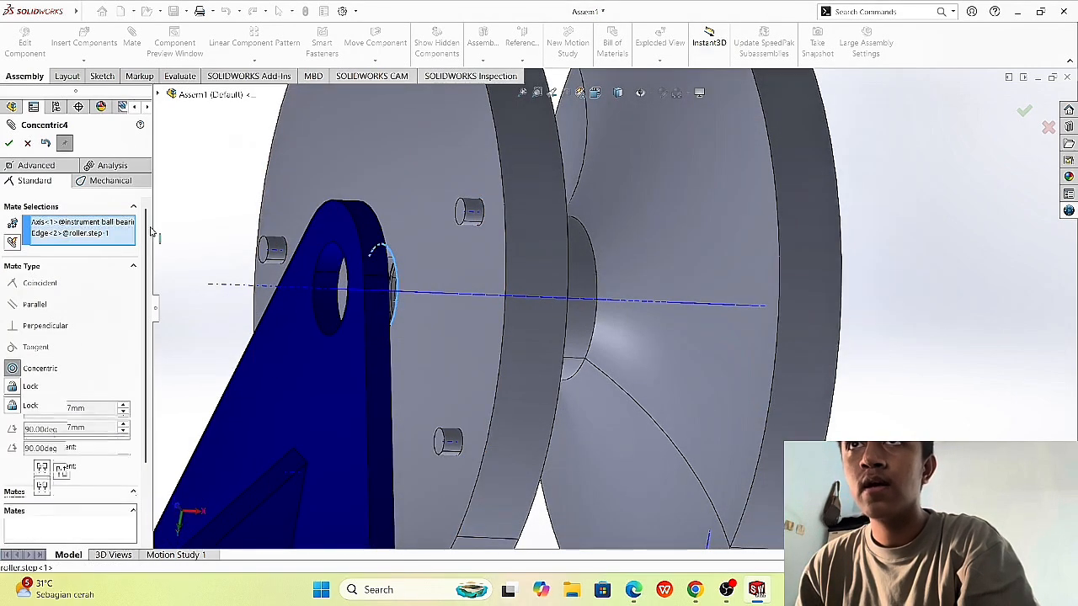
left_click(9, 143)
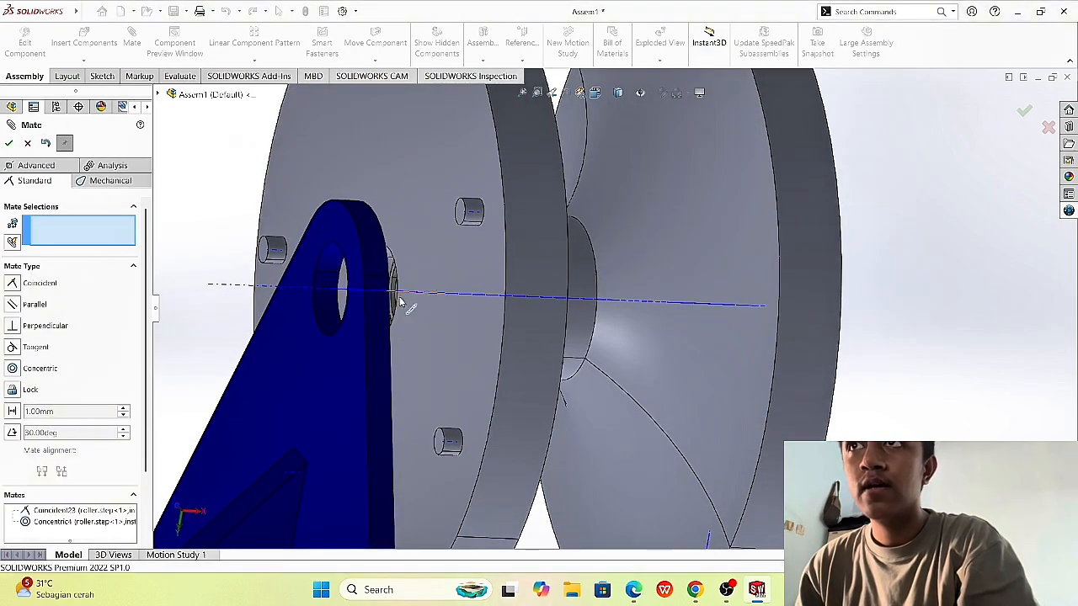
scroll(329, 290, "up", 6)
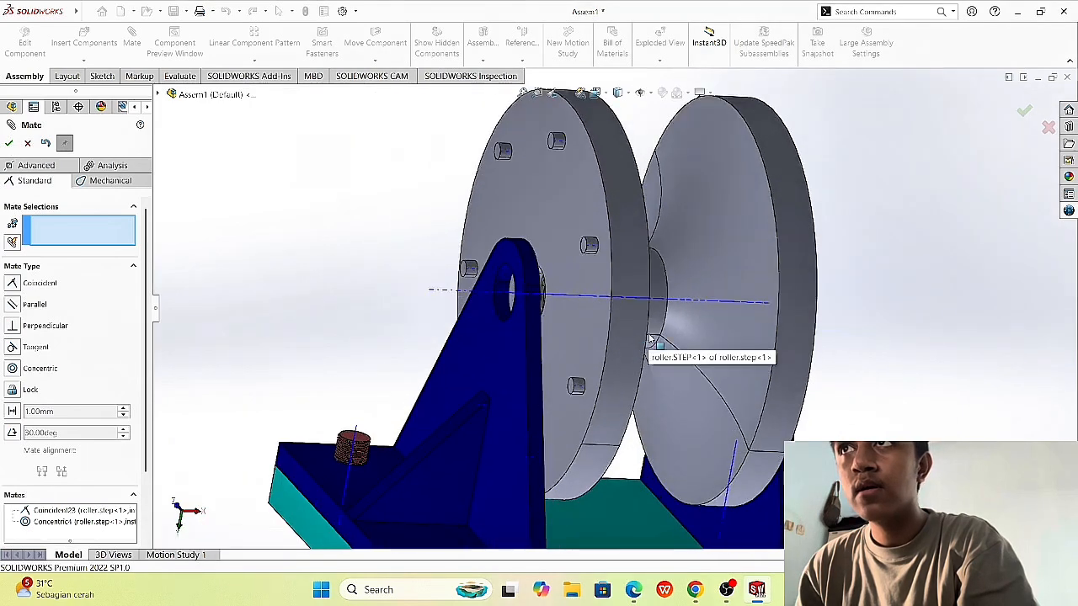
Step: Add a coincident mate between the bearing's side face and the roller's bore edge, then finish mating
scroll(650, 339, "down", 8)
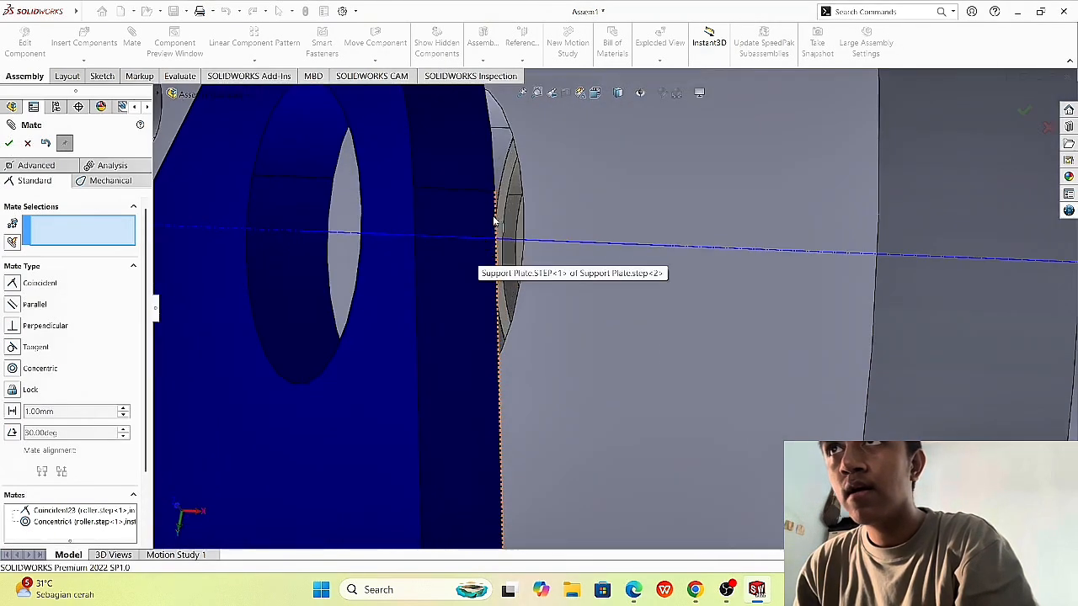
left_click(509, 192)
scroll(511, 226, "up", 3)
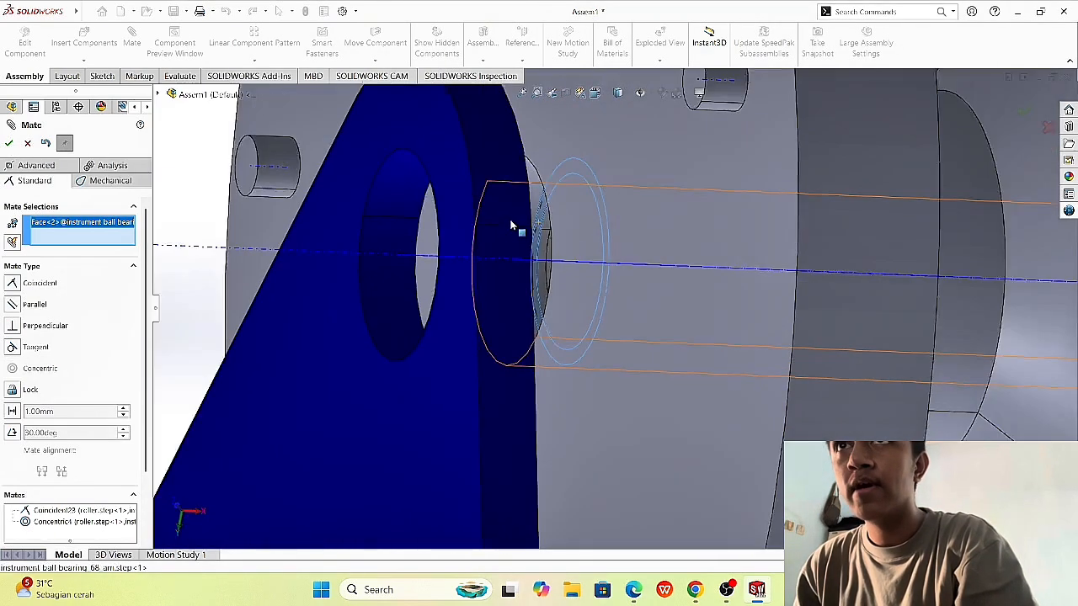
scroll(511, 226, "up", 2)
left_click(561, 219)
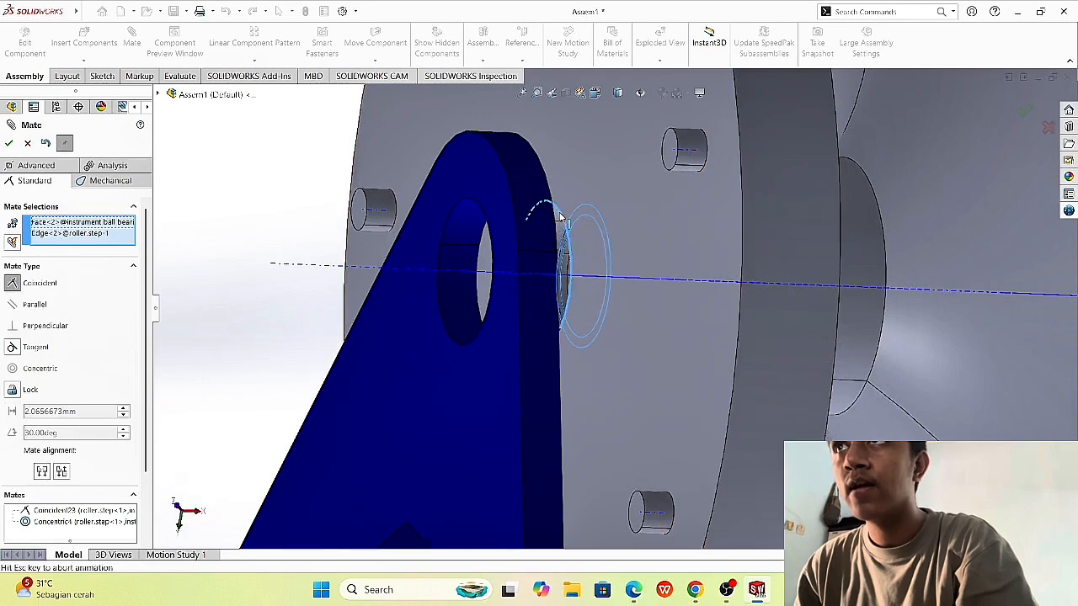
left_click(8, 143)
mouse_move(252, 224)
middle_mouse_down()
mouse_move(223, 221)
mouse_move(264, 230)
middle_mouse_up()
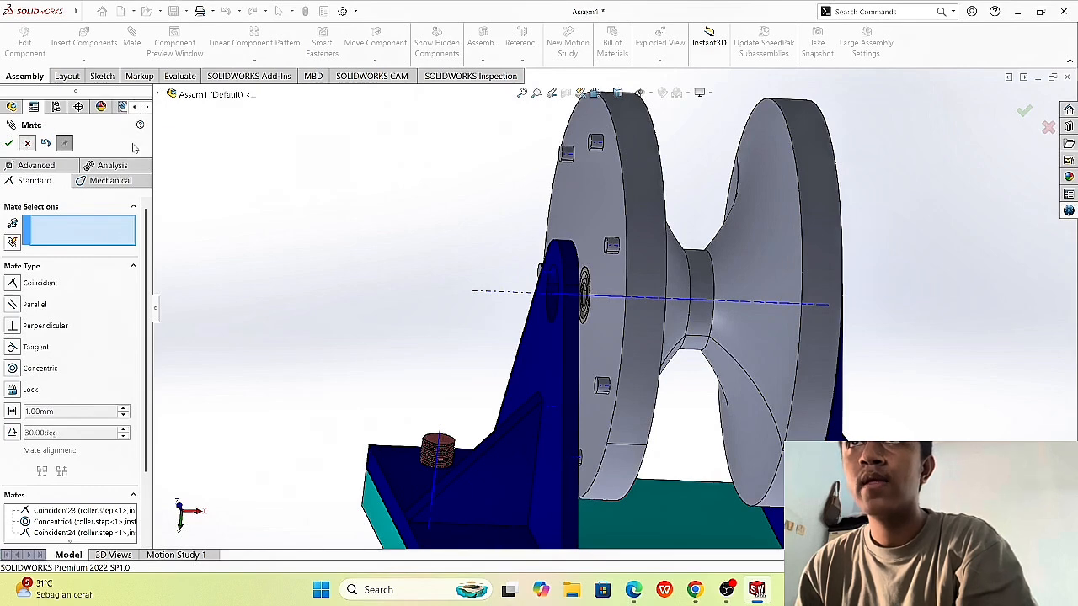
key("Escape")
Step: Insert the STEP AP203/214/242 file instrument ball bearing_68_am and place it in free space outside one support plate
scroll(811, 293, "up", 3)
middle_click_drag(996, 301, 950, 315)
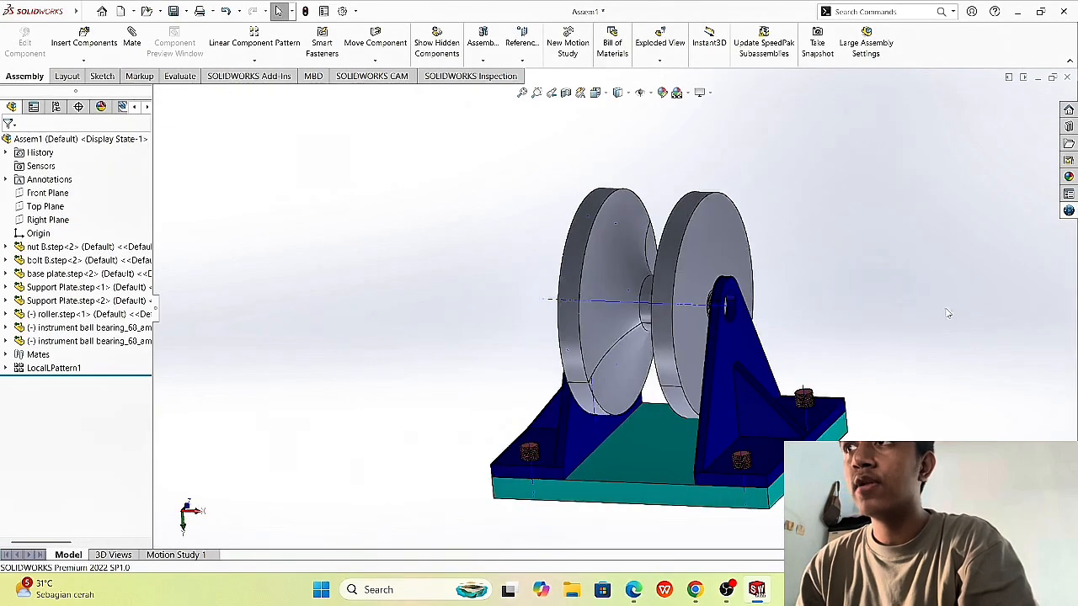
scroll(930, 311, "up", 1)
left_click(86, 44)
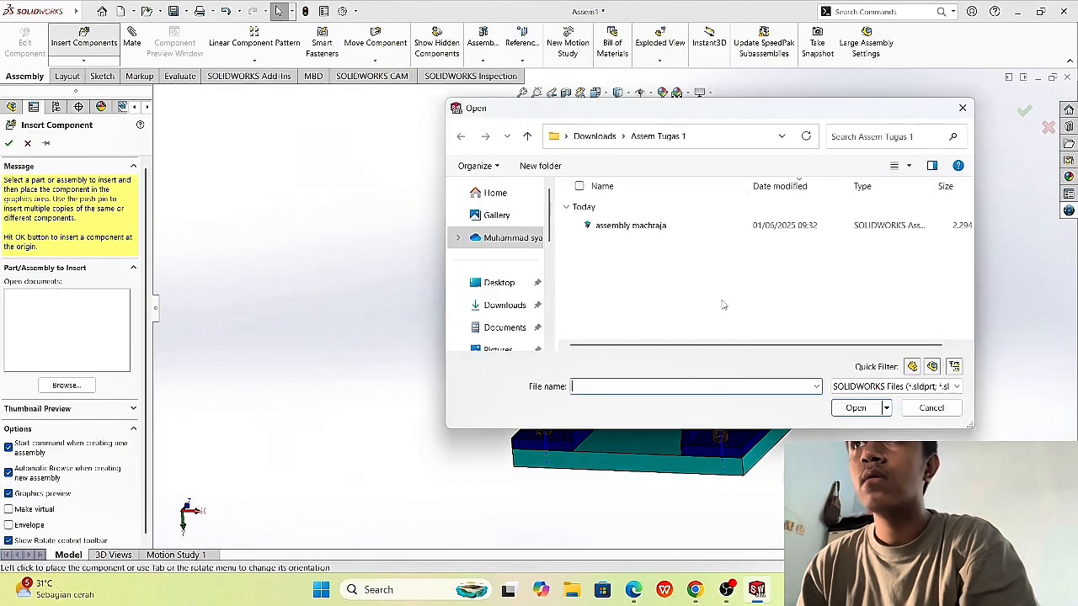
left_click(930, 387)
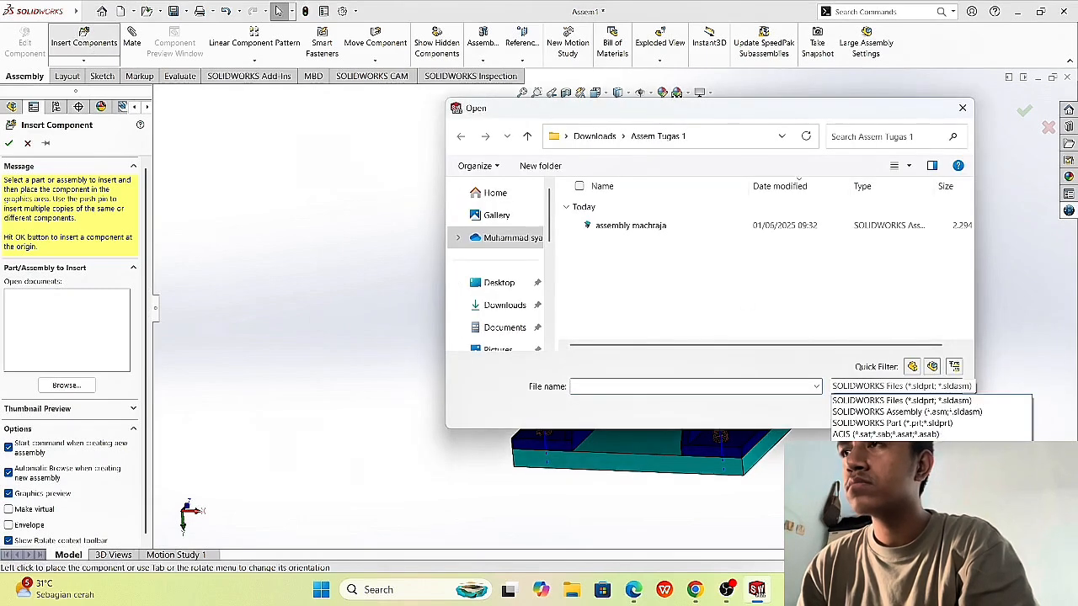
left_click(884, 539)
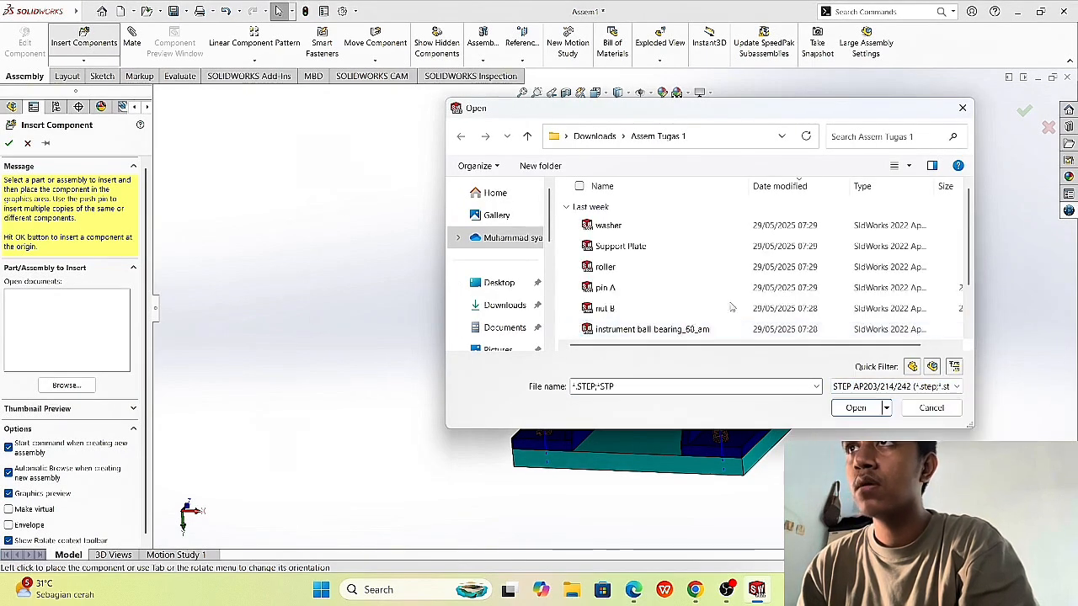
left_click(720, 333)
left_click(875, 427)
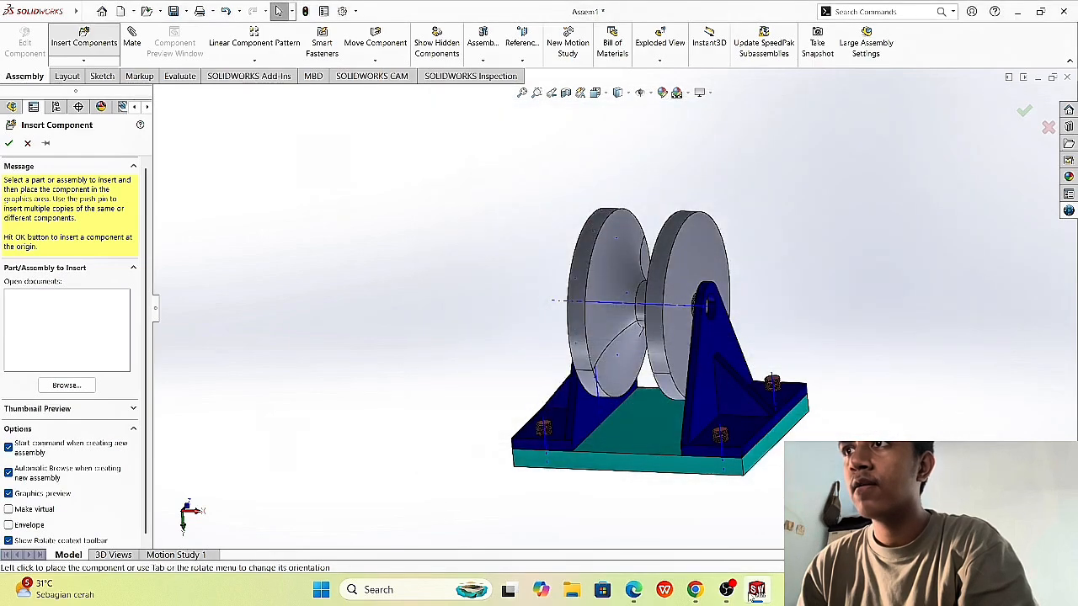
left_click(726, 589)
left_click(756, 590)
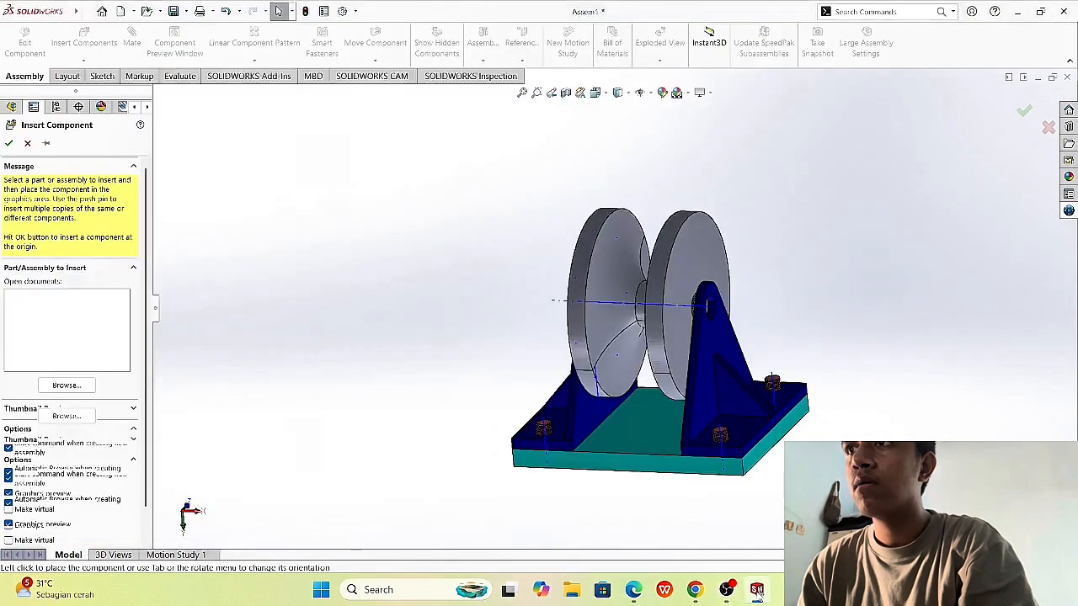
left_click(756, 590)
left_click(756, 590)
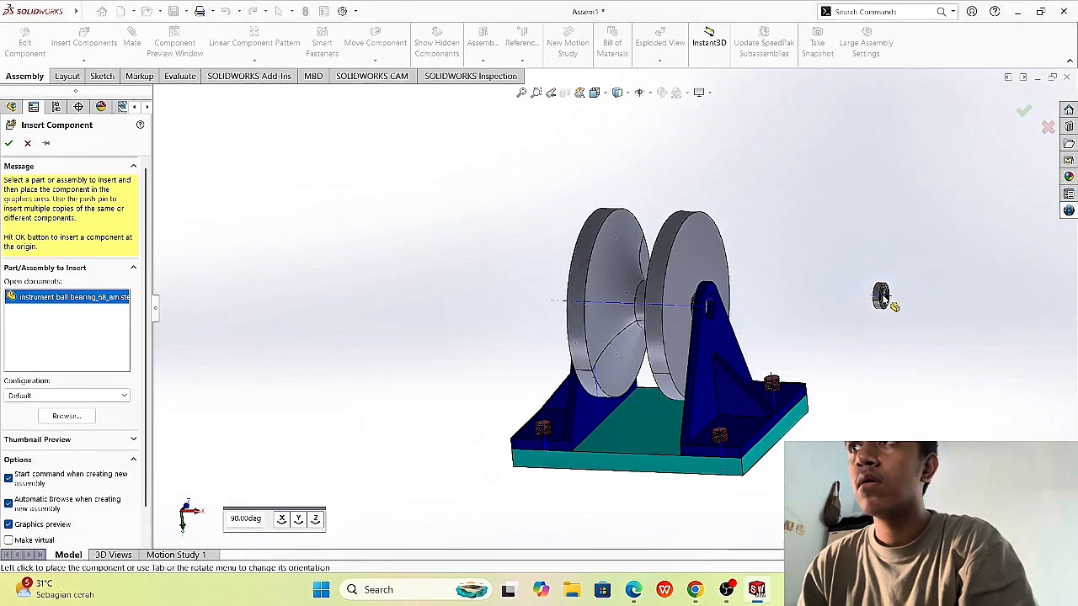
left_click(880, 297)
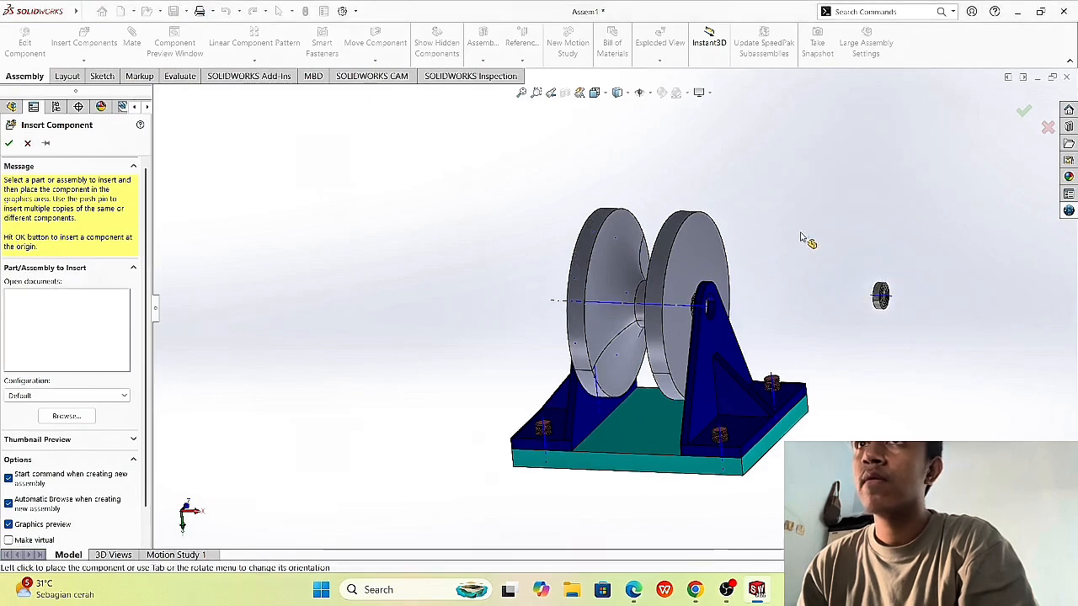
Step: Insert another instrument ball bearing_68_am STEP part and place it in free space on the opposite side of the roller
left_click(83, 42)
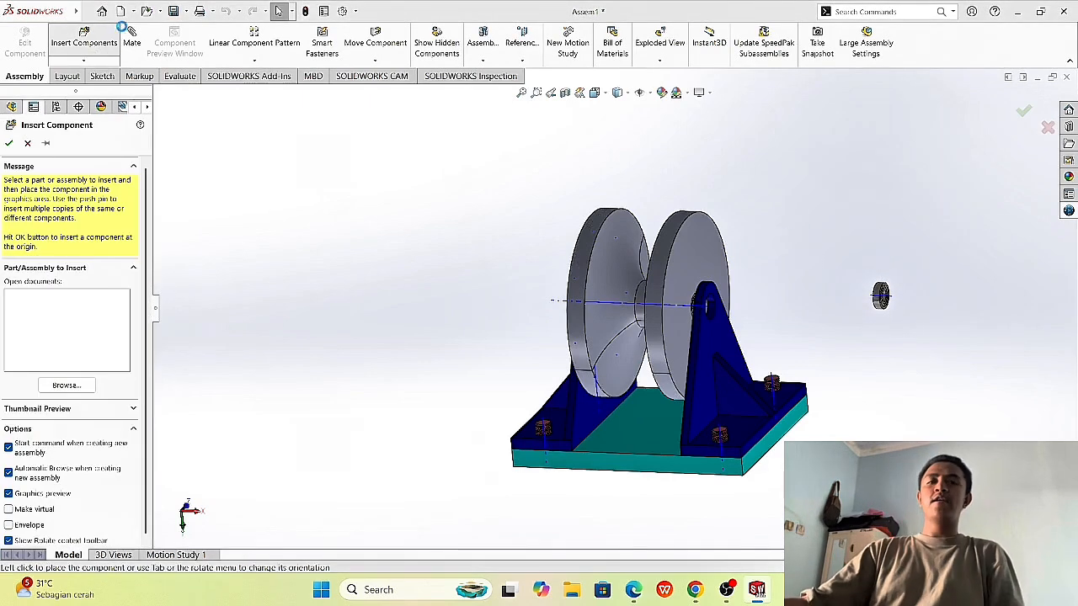
left_click(935, 386)
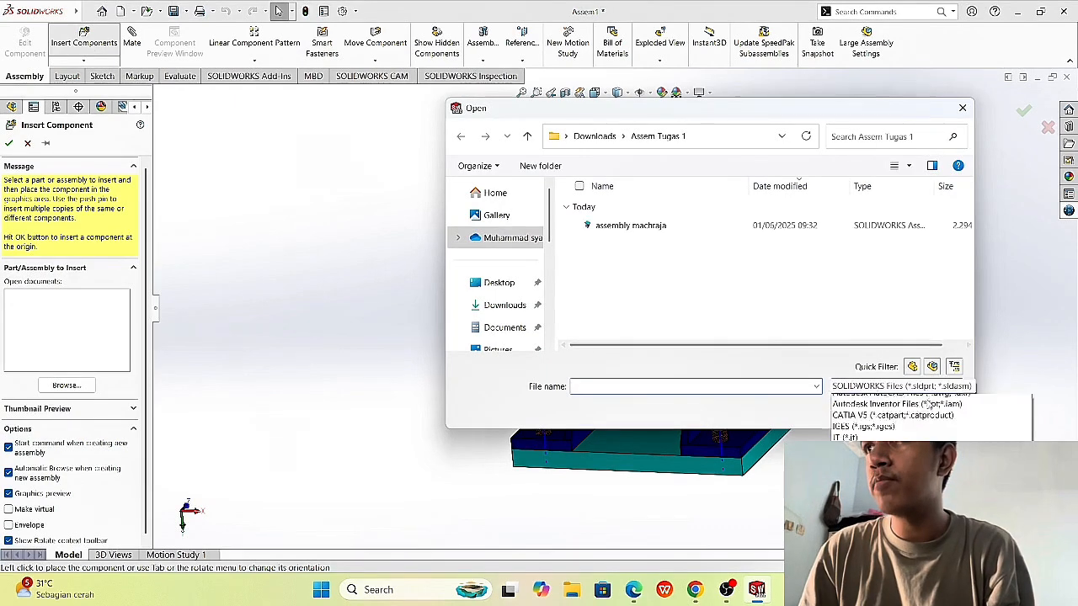
left_click(900, 445)
left_click(652, 329)
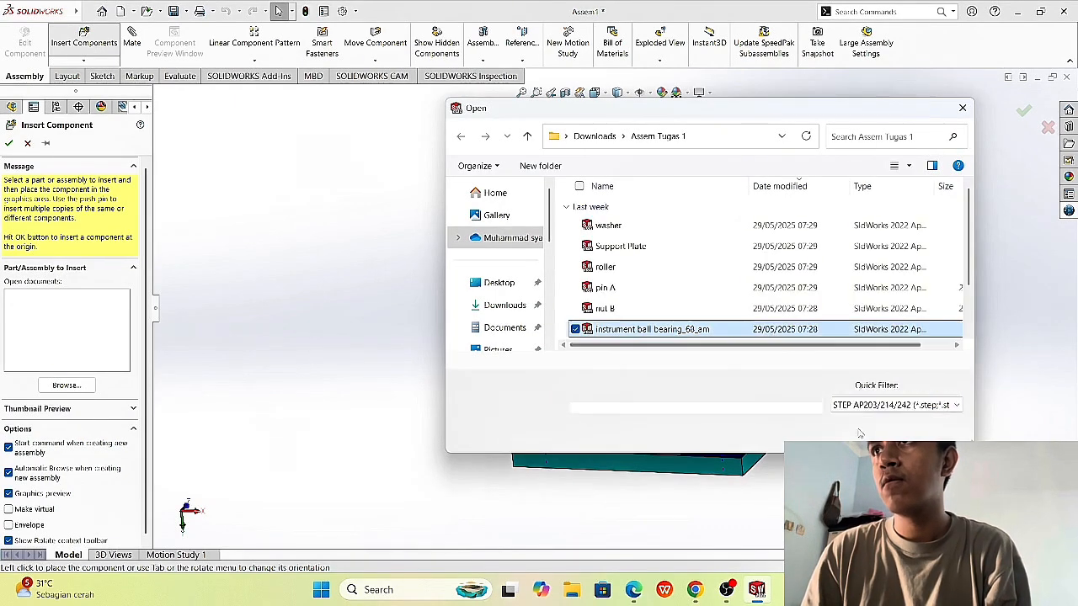
key("Return")
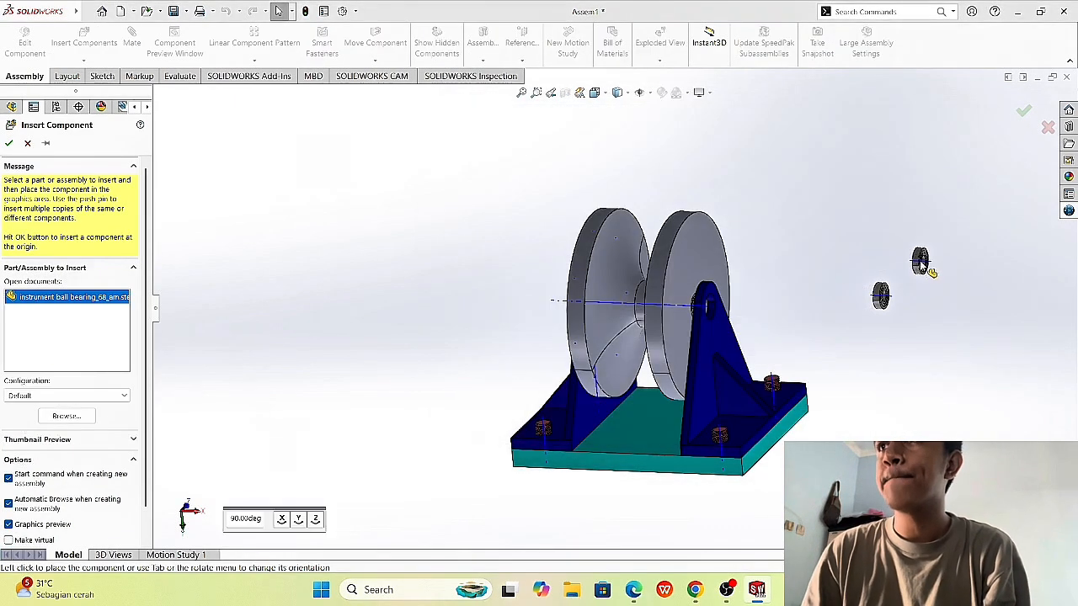
left_click(354, 219)
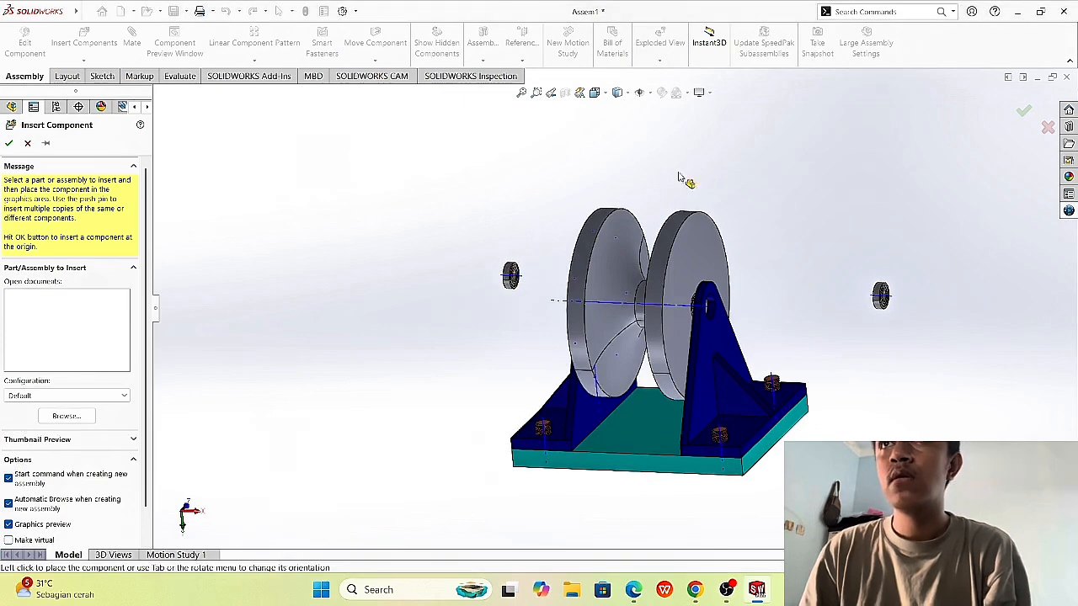
key("Escape")
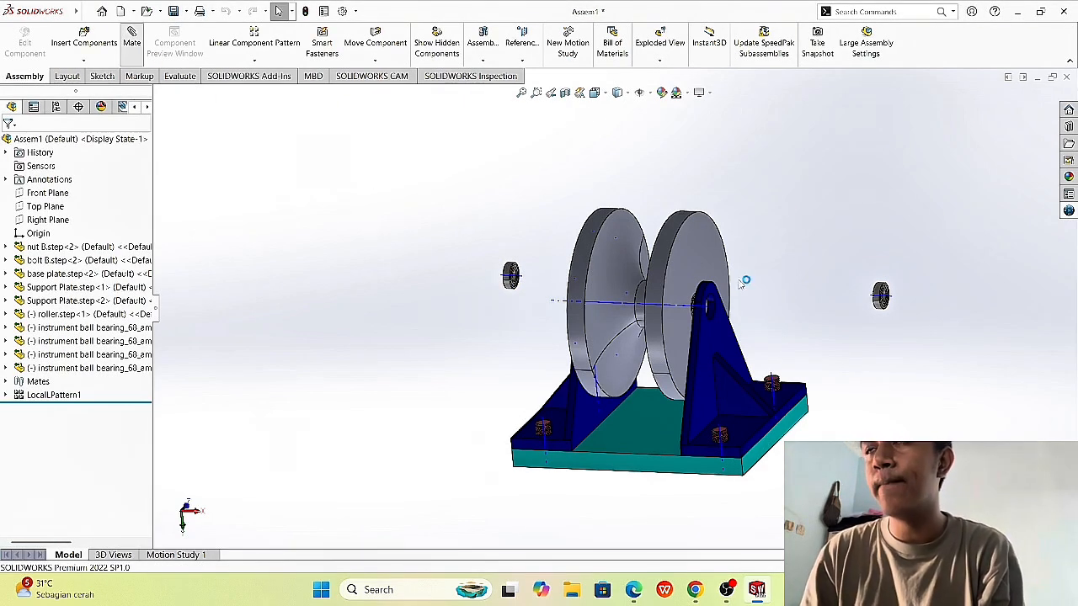
Step: Add a concentric mate between the first newly placed bearing's axis and the hole edge of the nearby support plate
scroll(900, 286, "down", 1)
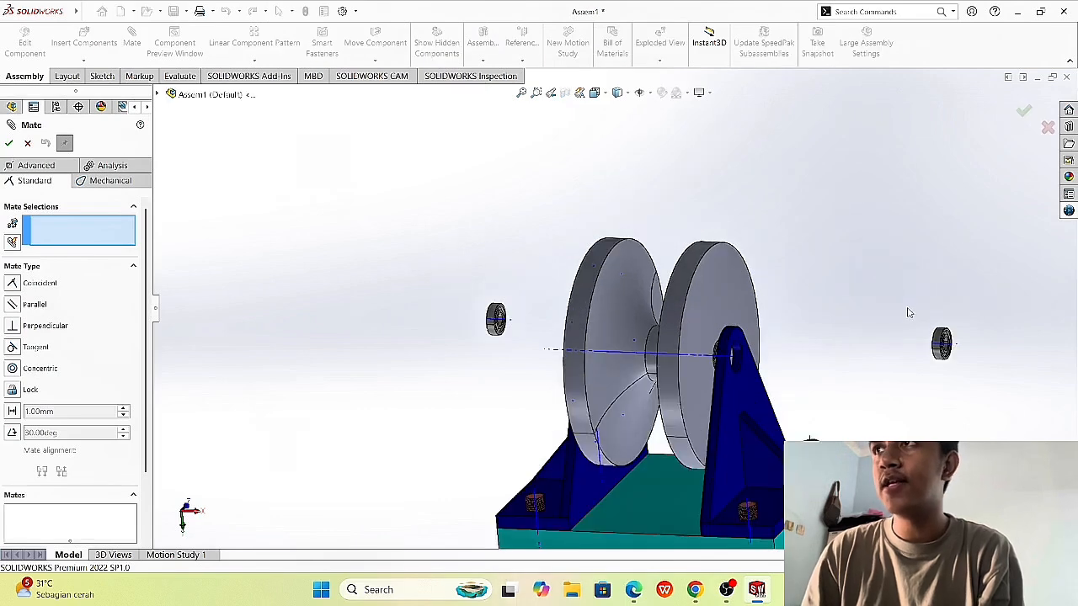
scroll(908, 313, "down", 4)
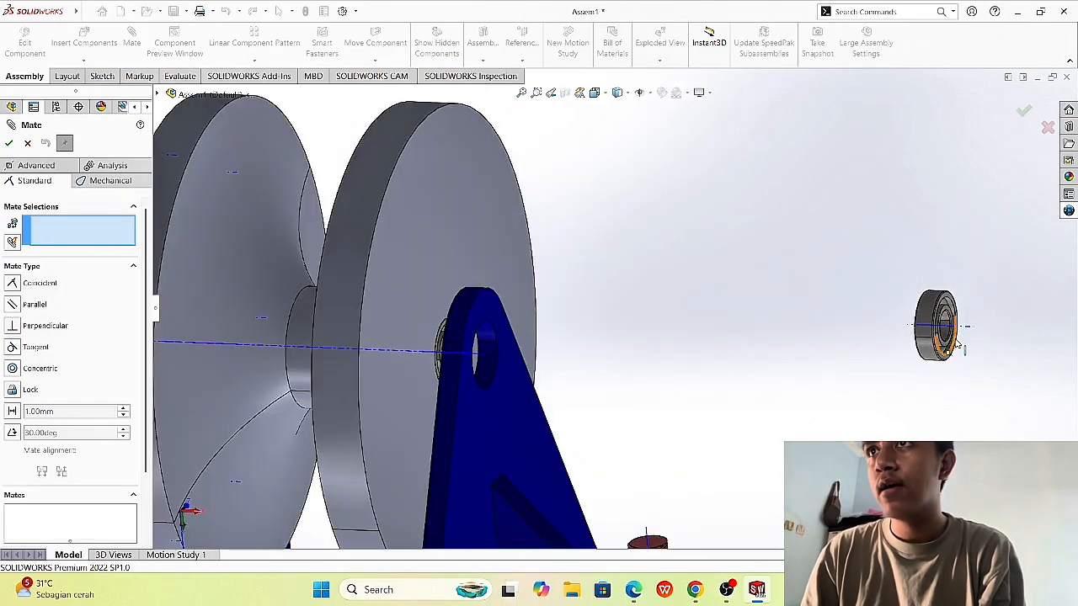
left_click(967, 329)
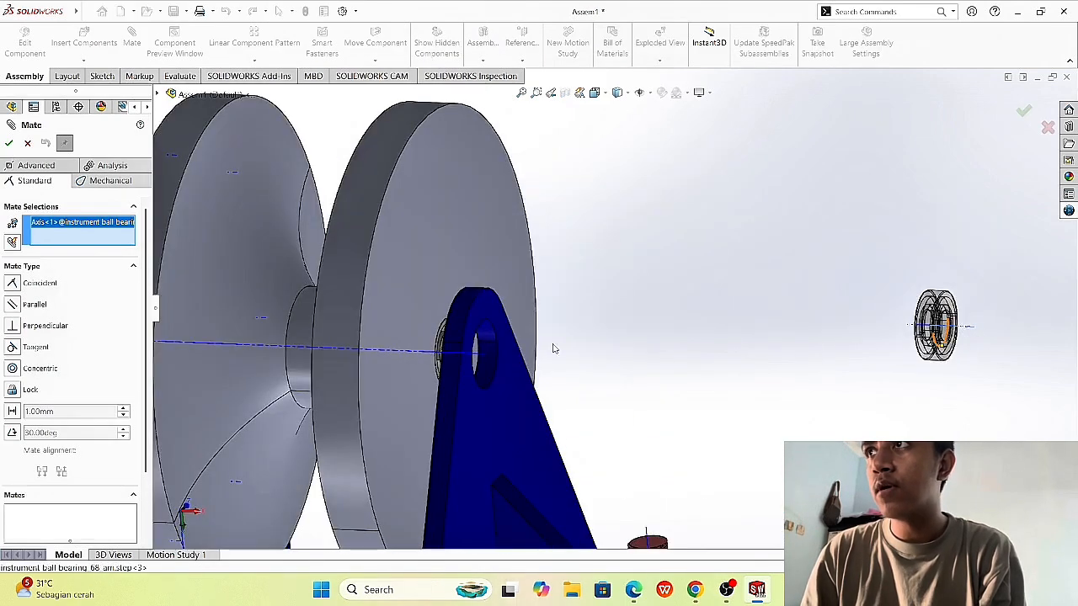
left_click(495, 386)
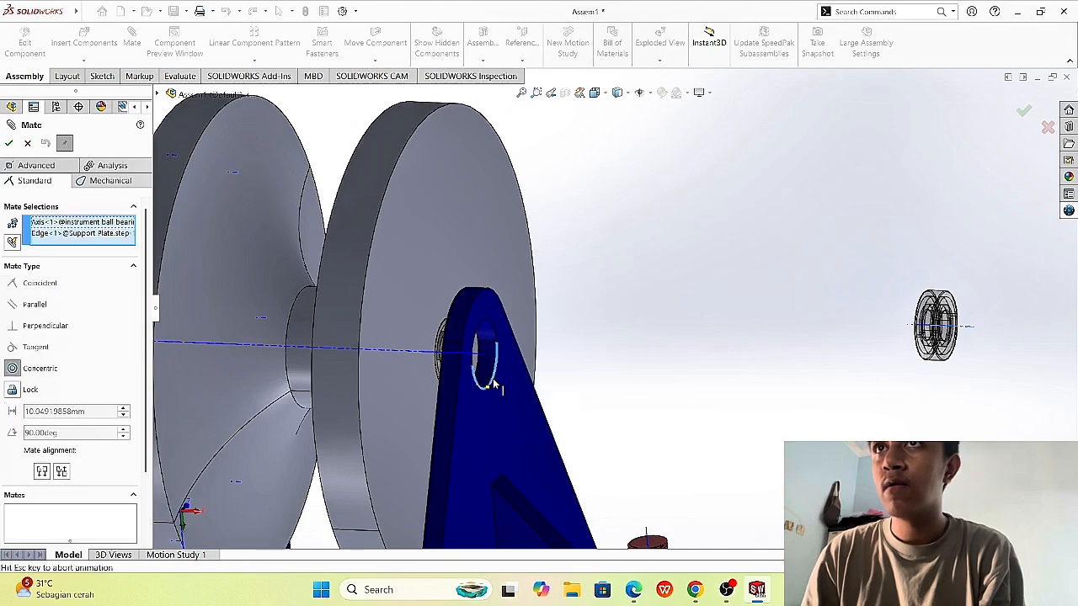
left_click(9, 144)
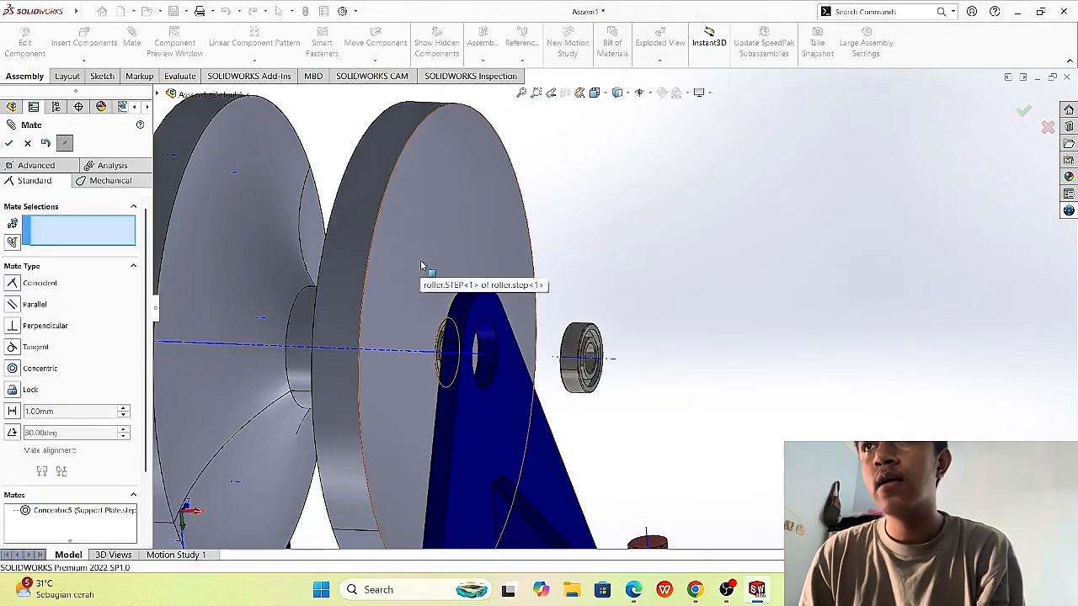
Step: Add a coincident mate between that bearing's outer side face and the support plate's outer hole edge to seat it in the hole
scroll(639, 328, "down", 3)
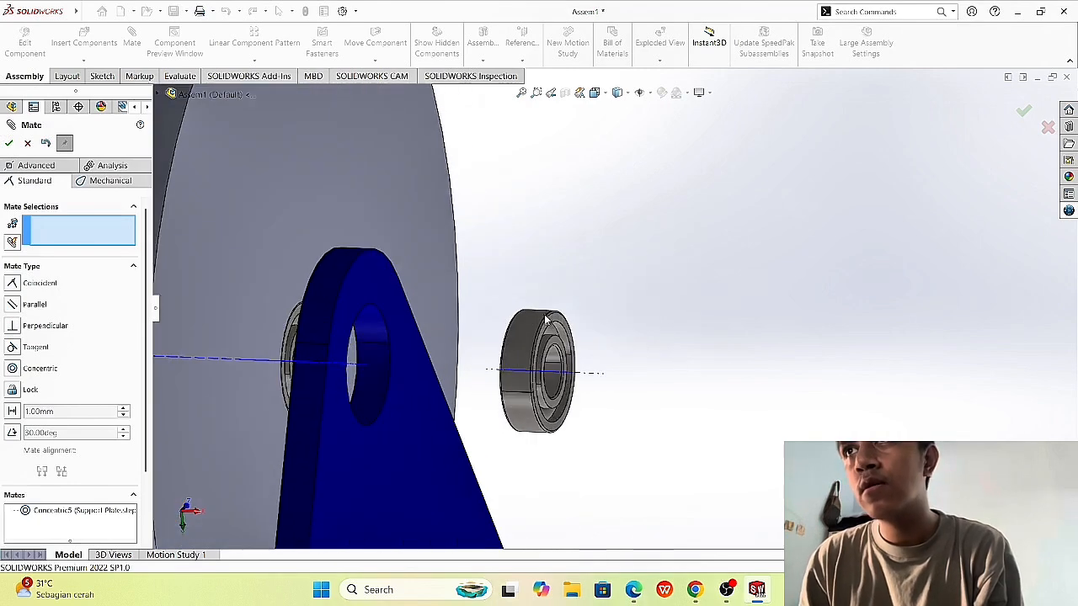
left_click(556, 326)
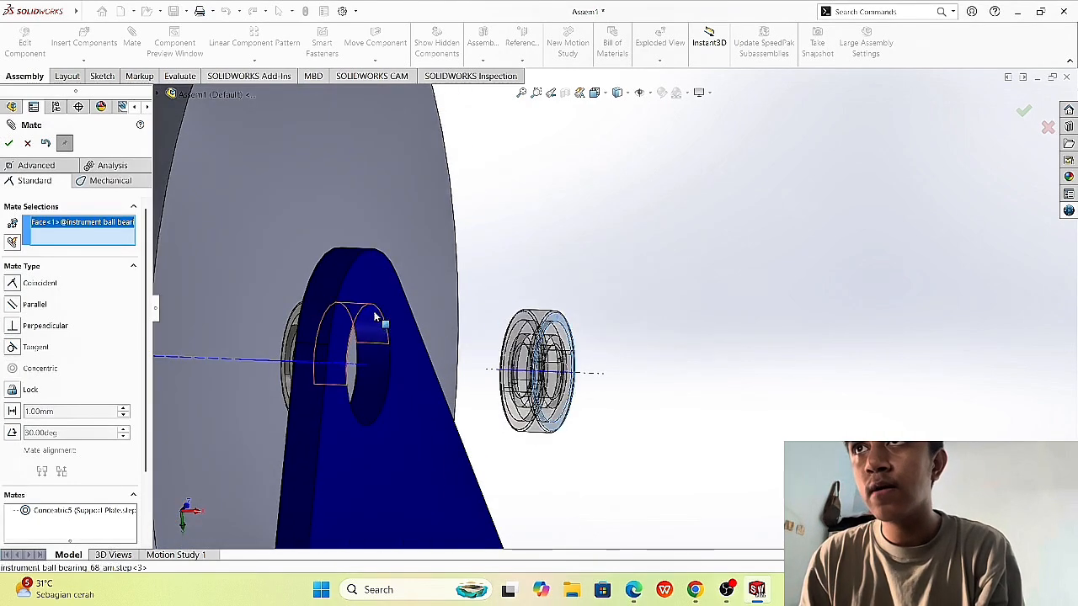
left_click(377, 309)
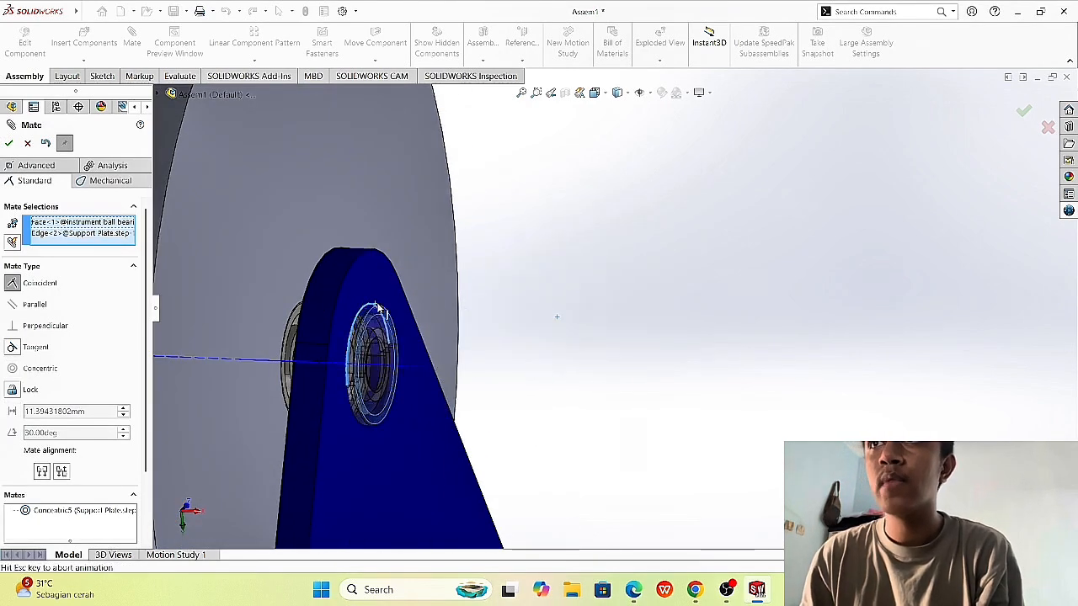
left_click(8, 143)
scroll(375, 300, "up", 5)
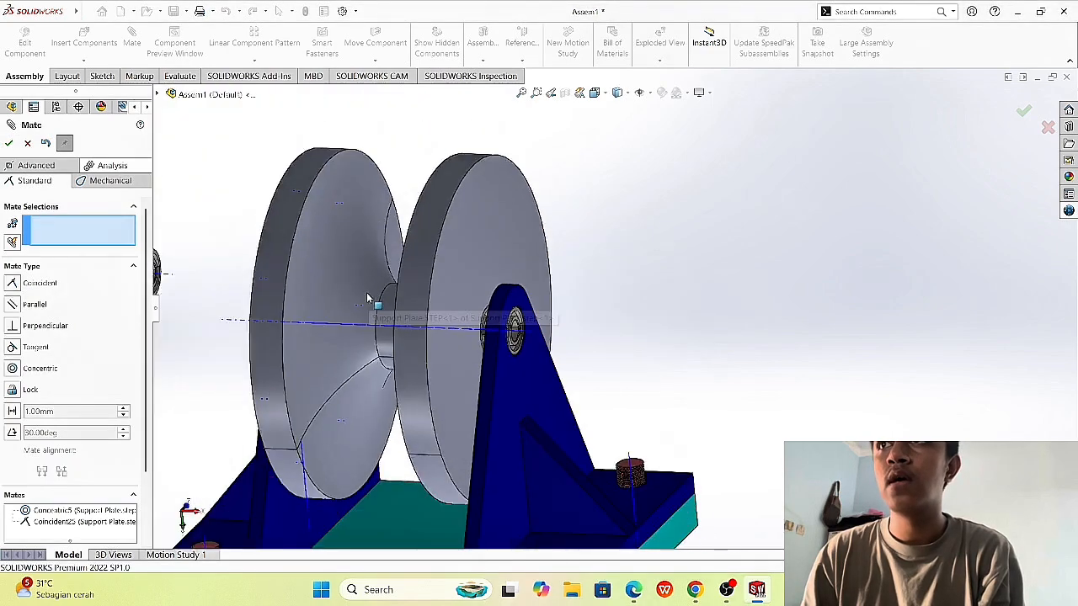
Step: Add a concentric mate between the remaining loose bearing's axis and the hole edge of the opposite support plate
middle_click_drag(330, 271, 267, 256)
scroll(434, 329, "down", 10)
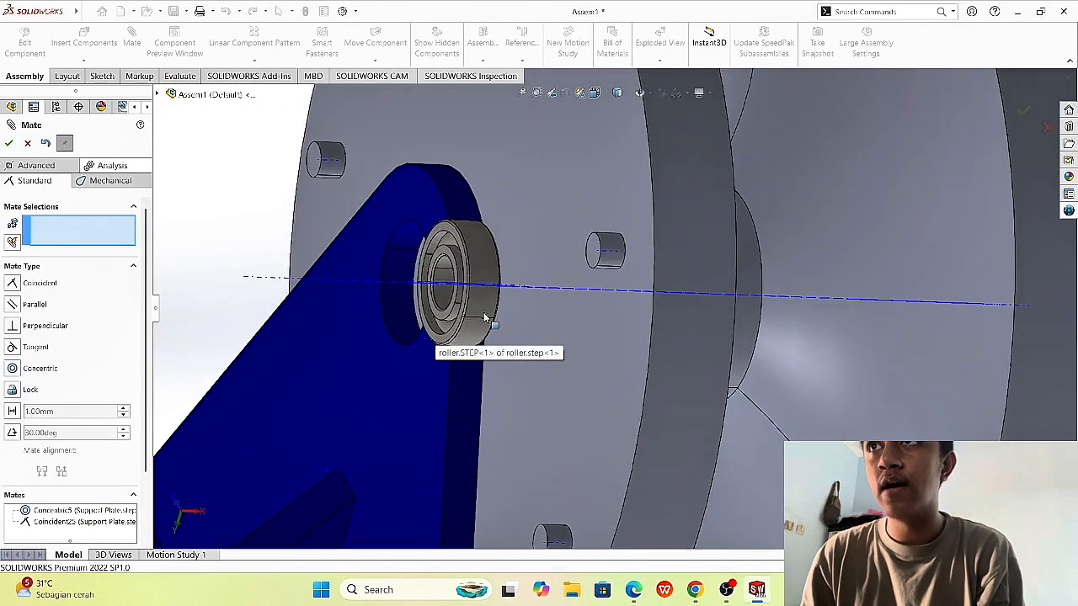
scroll(454, 303, "down", 8)
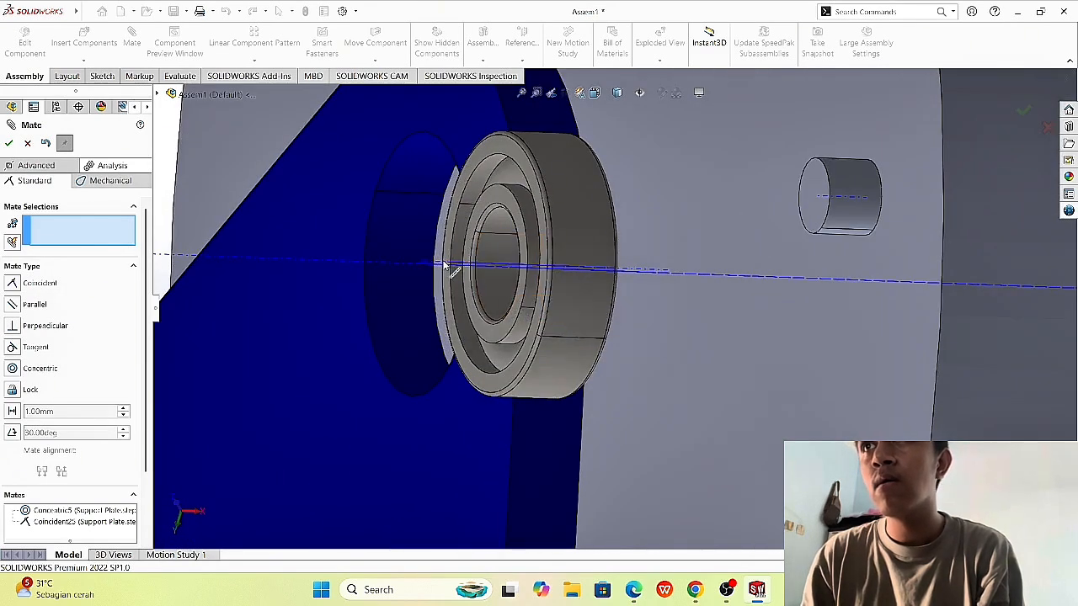
left_click(486, 266)
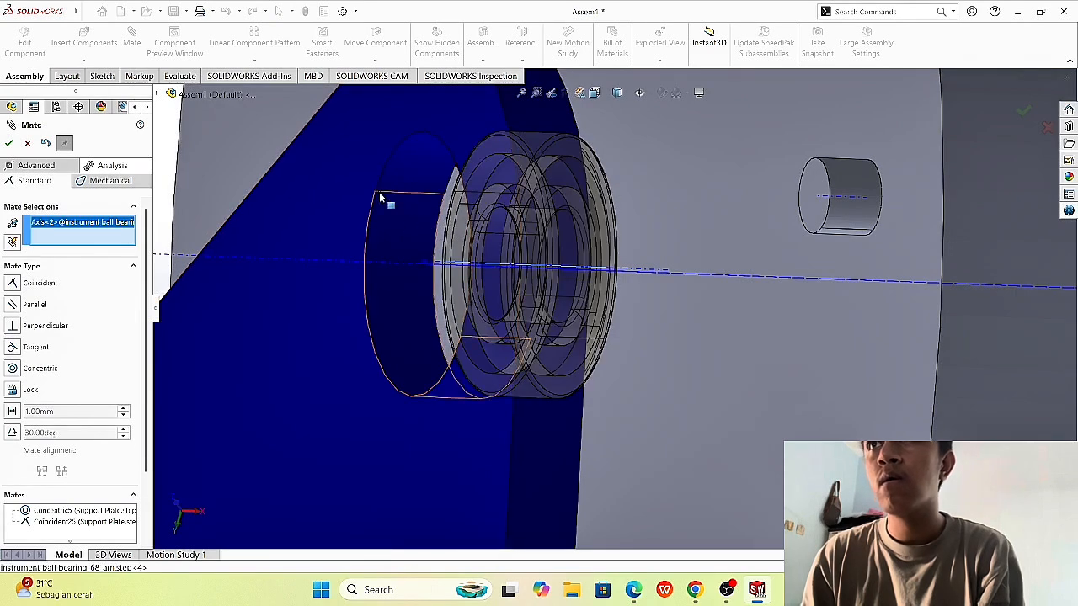
left_click(452, 301)
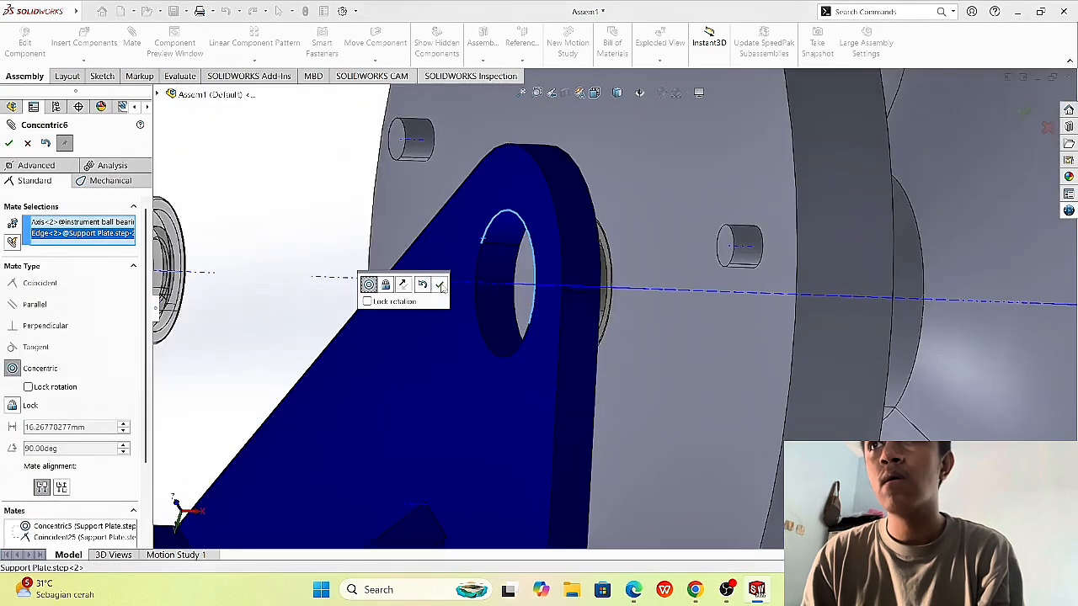
left_click(438, 285)
scroll(393, 289, "up", 3)
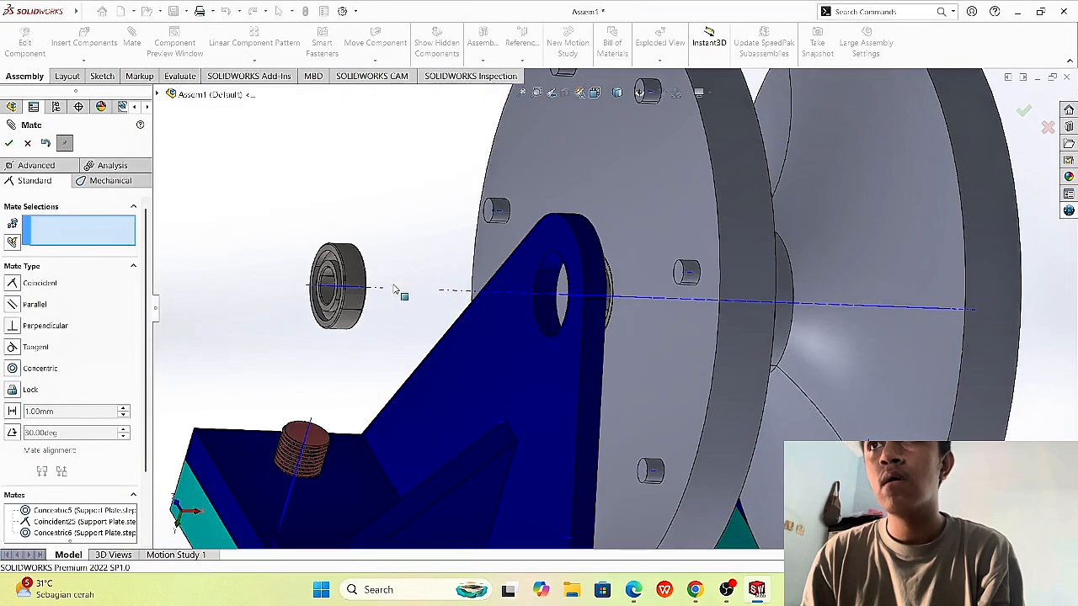
Step: Add a coincident mate between the last loose bearing's outer side face and its support plate's outer hole edge, seating it in the hole
left_click(337, 264)
left_click(548, 260)
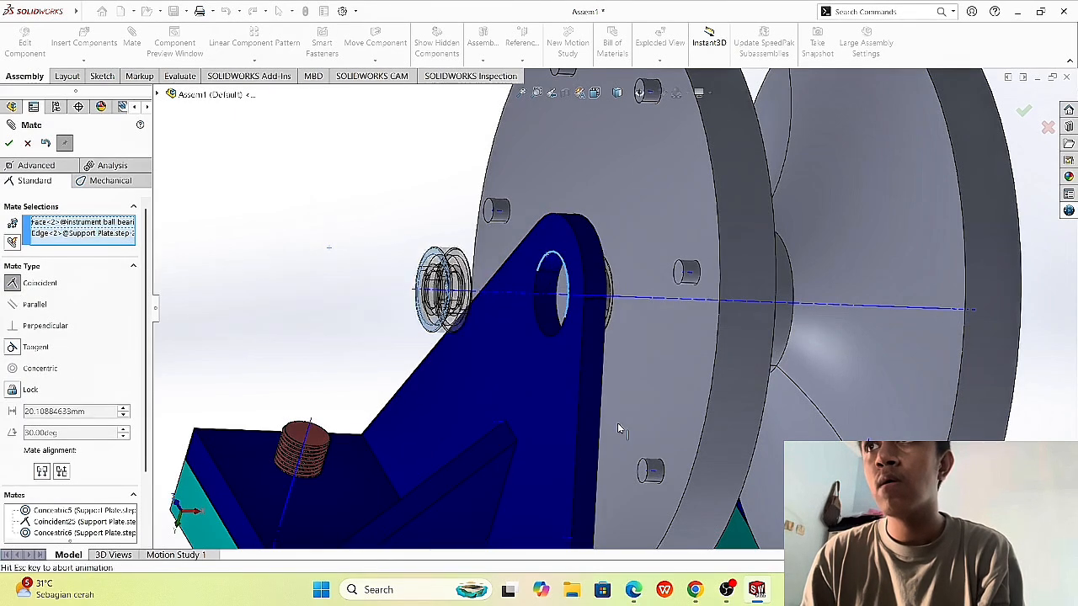
left_click(7, 144)
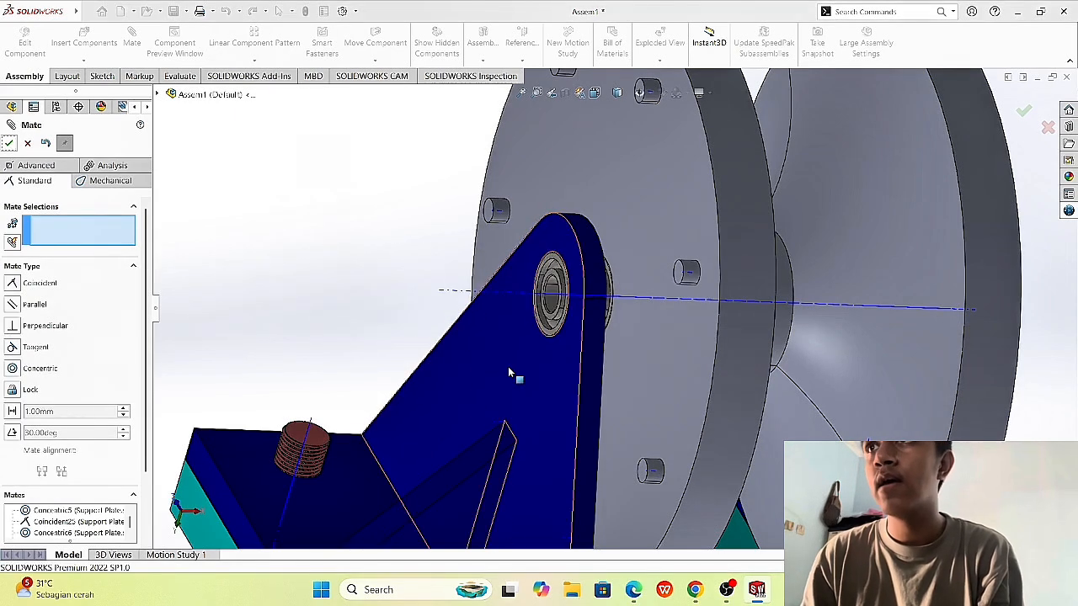
scroll(514, 368, "up", 5)
middle_click_drag(906, 313, 872, 290)
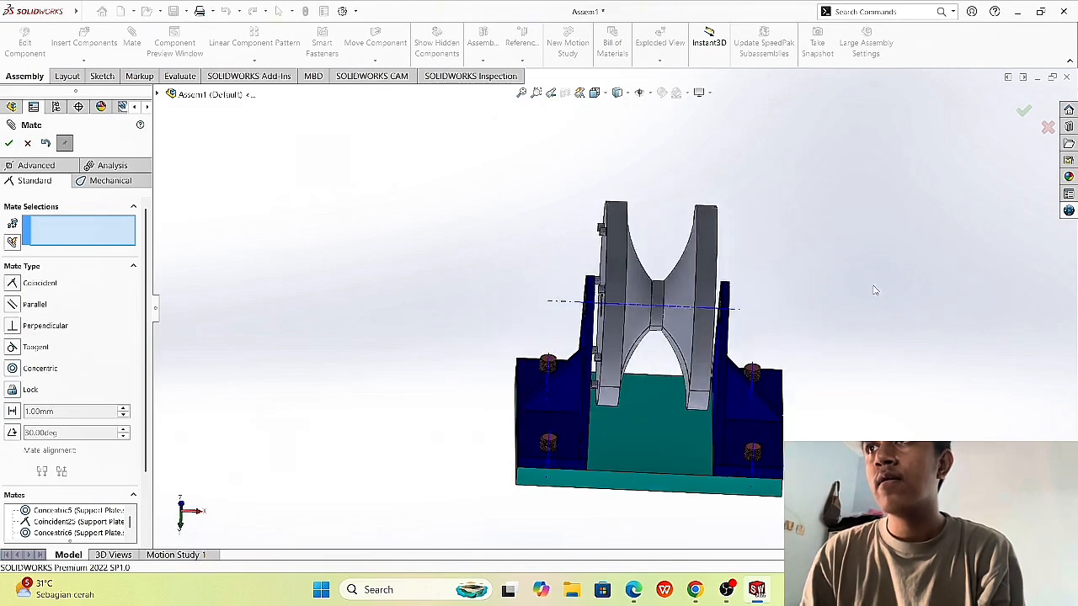
scroll(872, 290, "up", 1)
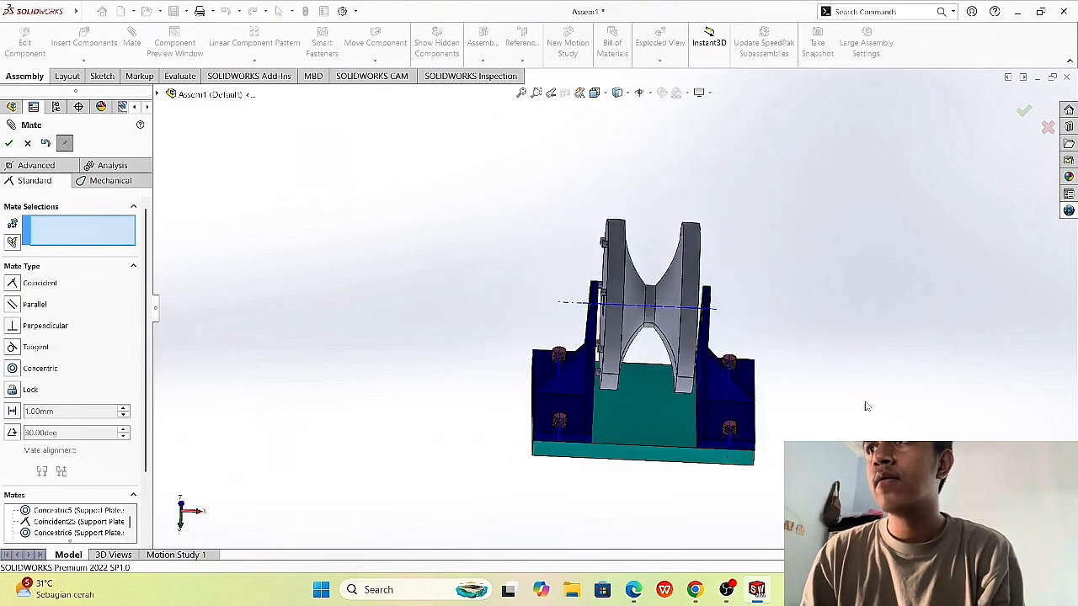
left_click(10, 143)
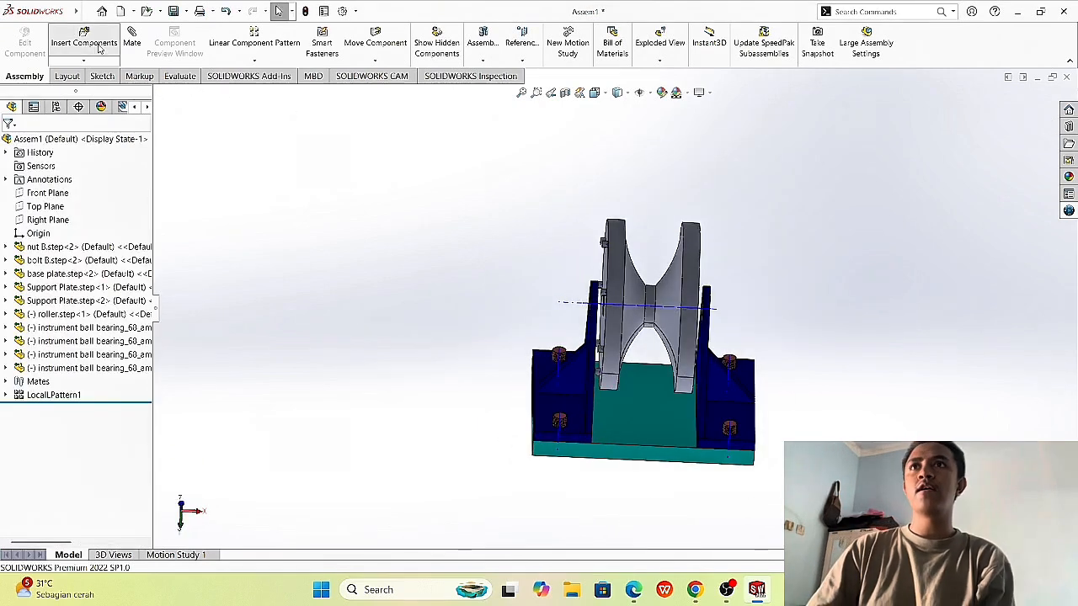
Step: Insert the pin A STEP part from the Assem Tugas 1 folder and place it in free space beside the roller
left_click(84, 42)
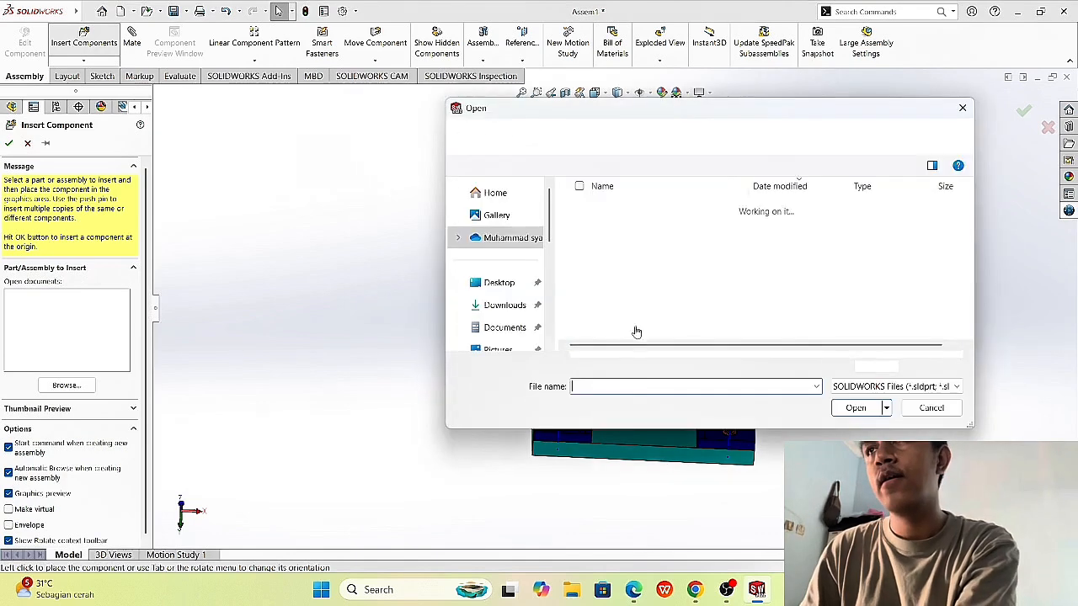
left_click(886, 387)
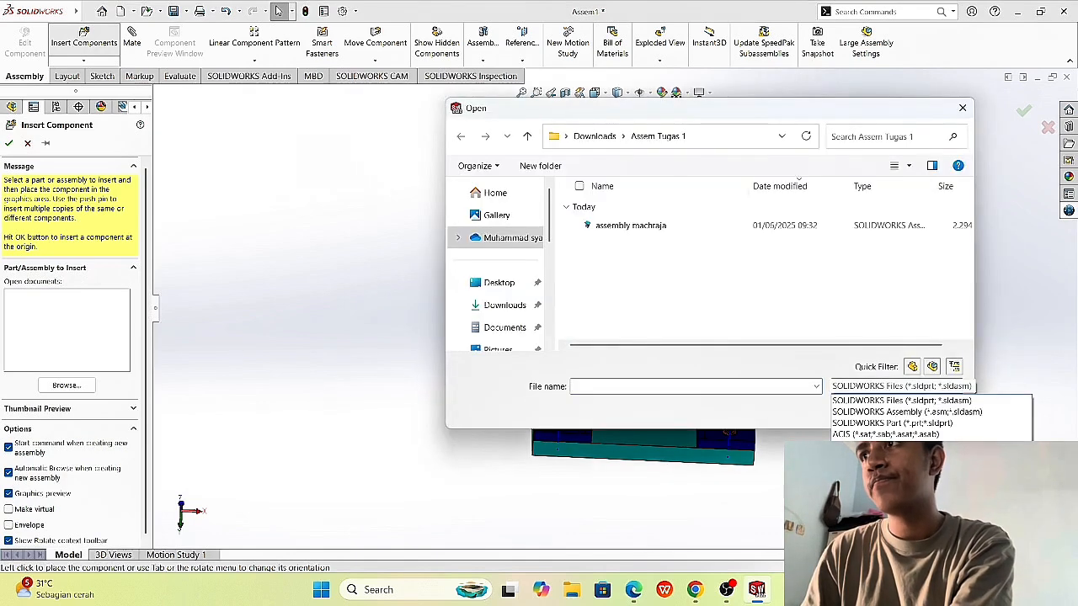
left_click(851, 396)
scroll(757, 298, "down", 1)
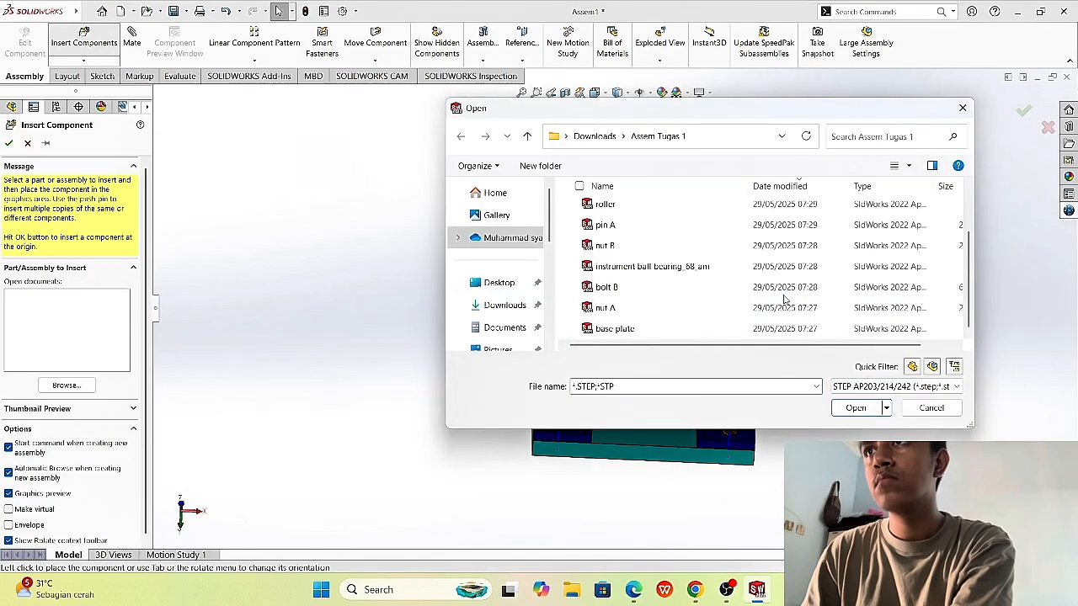
left_click(784, 289)
left_click(784, 308, "ctrl")
scroll(764, 284, "up", 1)
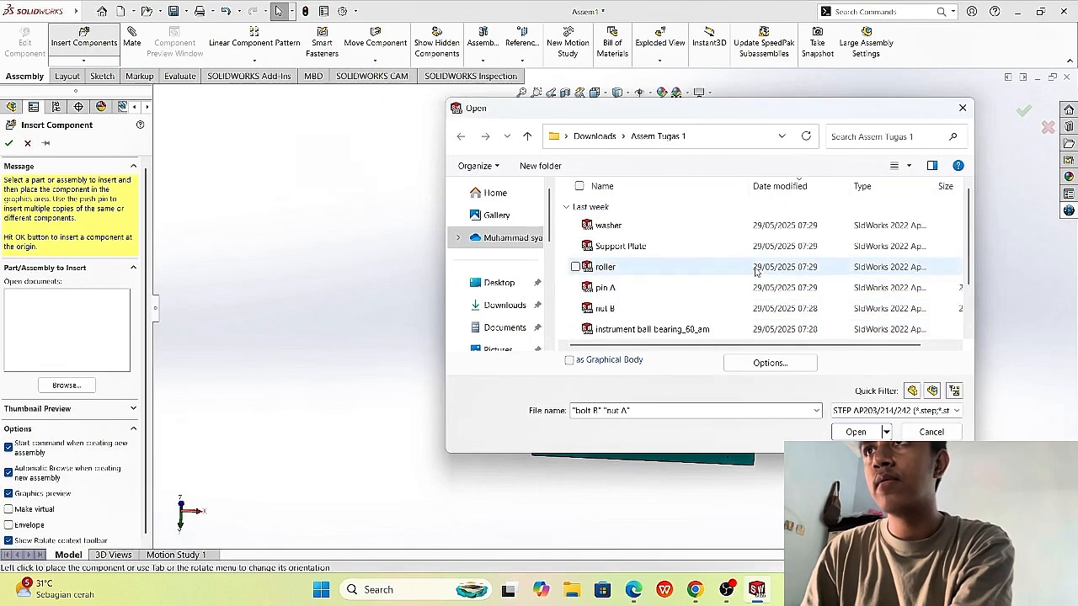
left_click(762, 287)
double_click(704, 289)
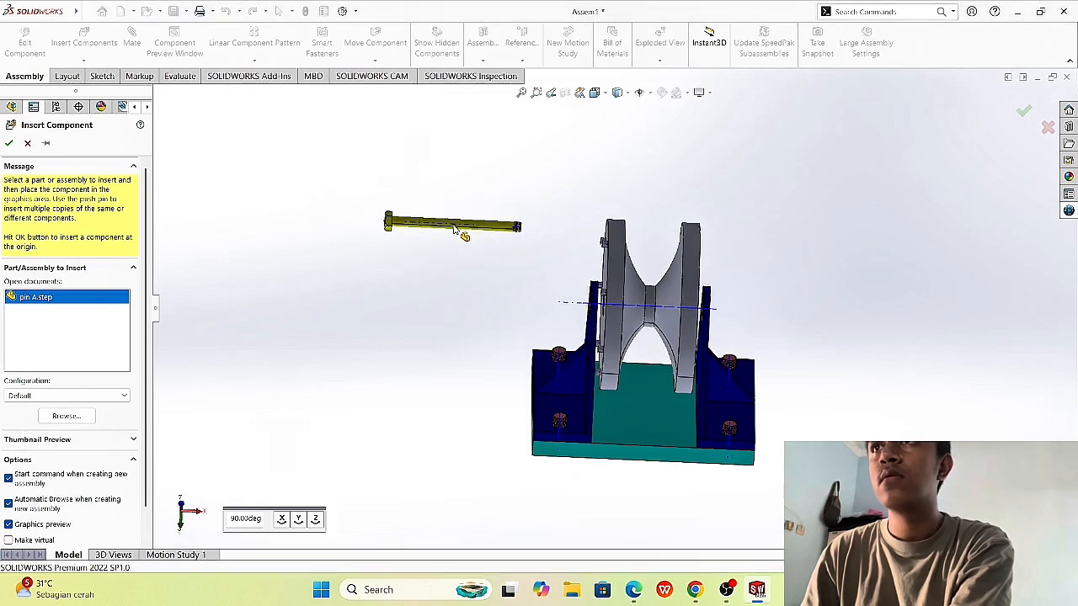
left_click(454, 230)
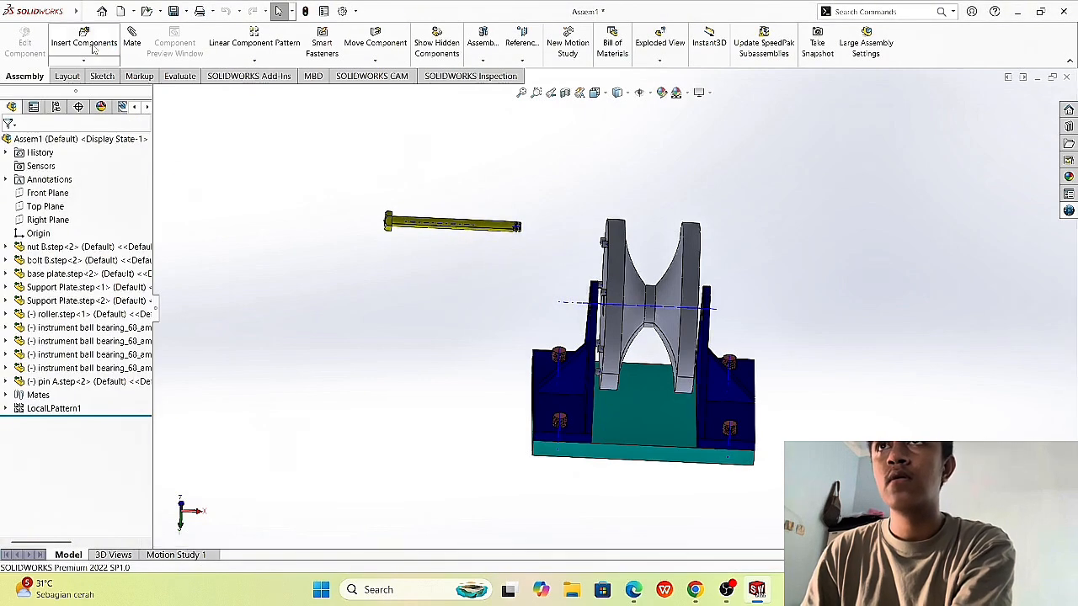
Step: Insert the washer STEP part and place it in free space below the pin
left_click(84, 41)
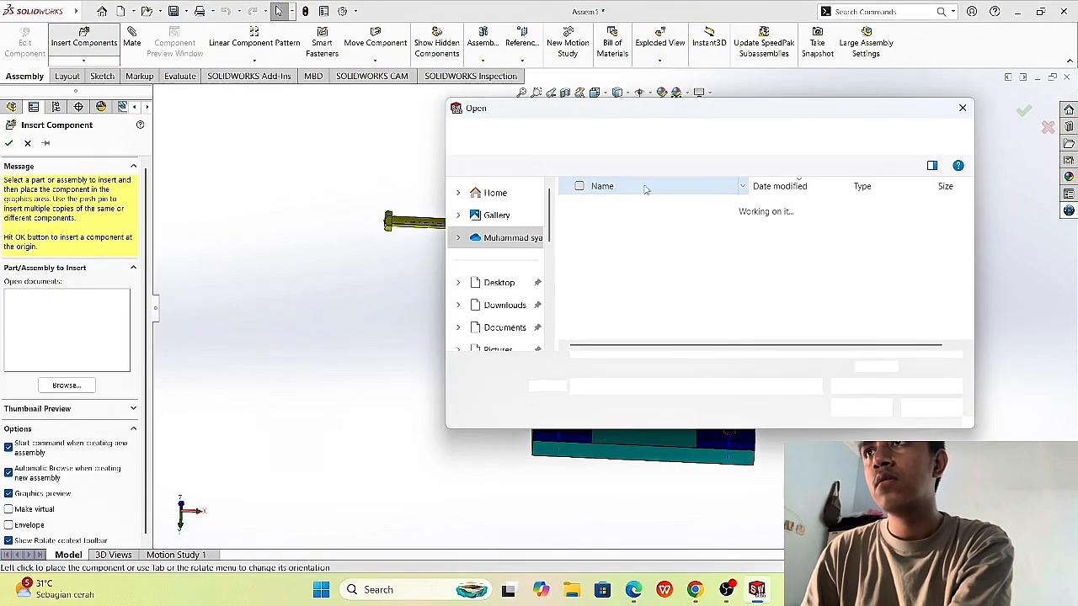
left_click(901, 385)
left_click(884, 505)
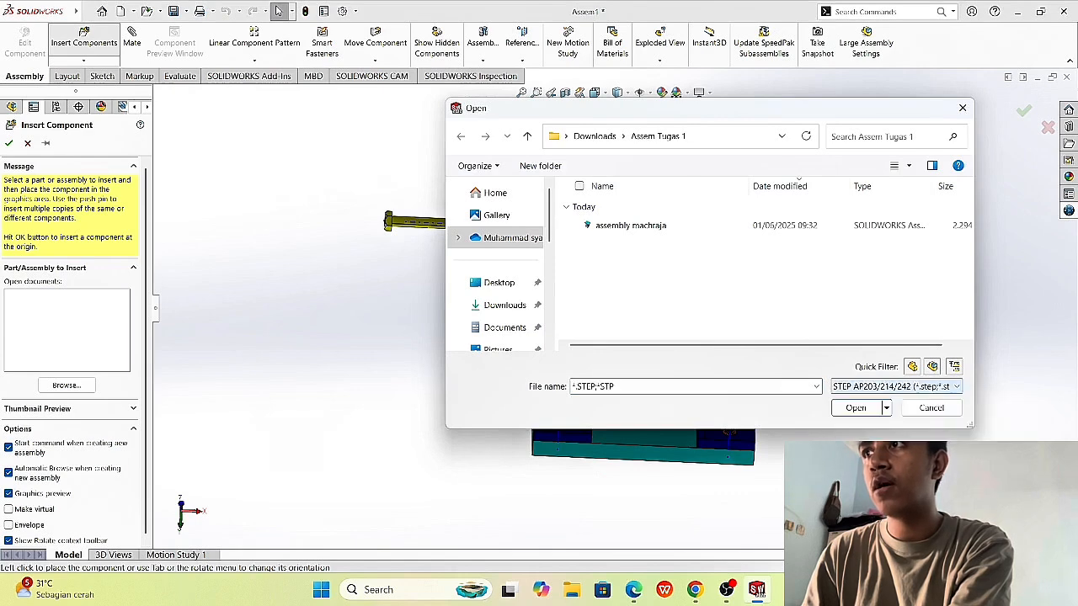
left_click(738, 226)
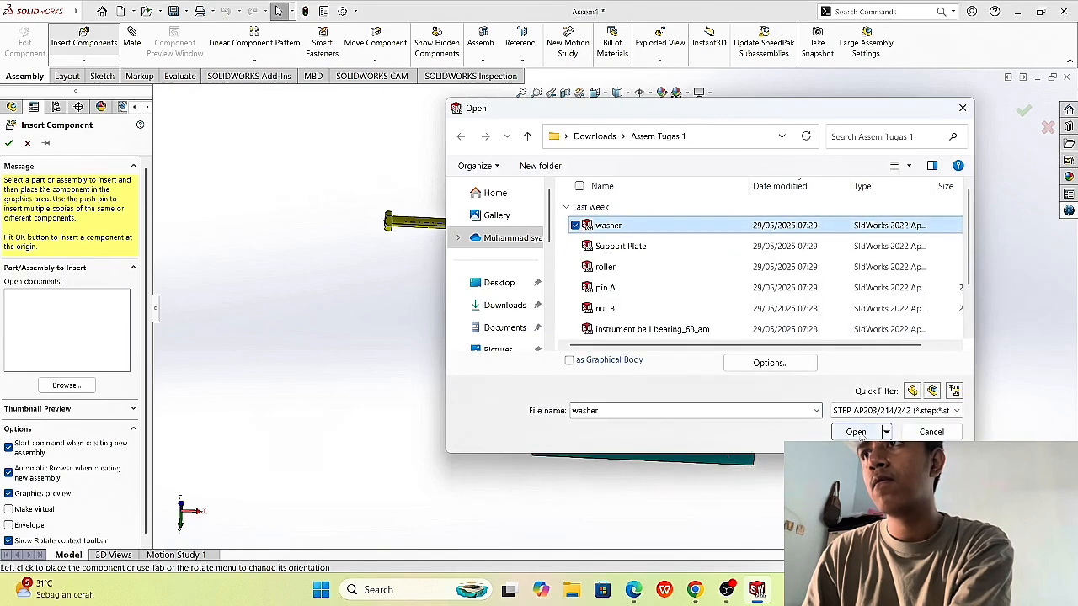
left_click(855, 432)
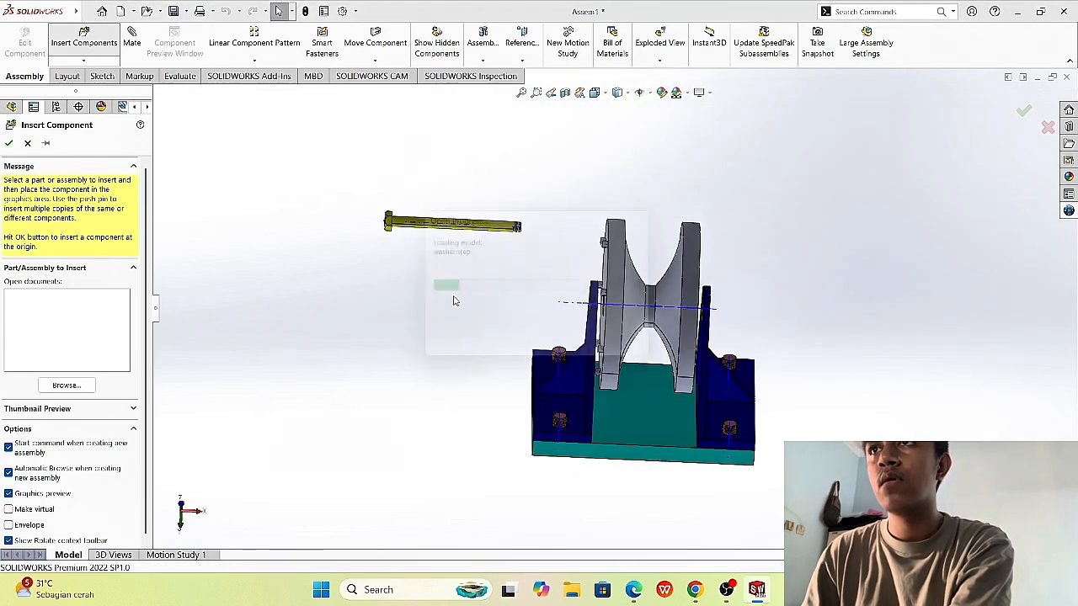
left_click(427, 296)
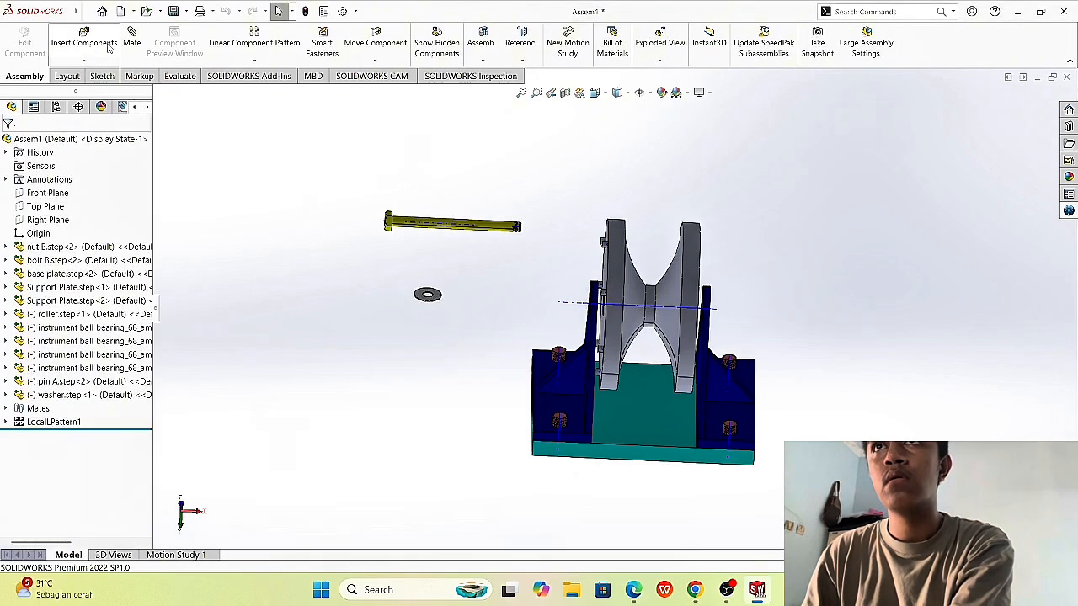
Step: Insert a second washer STEP part and place it beside the first washer, between it and the roller assembly
left_click(101, 46)
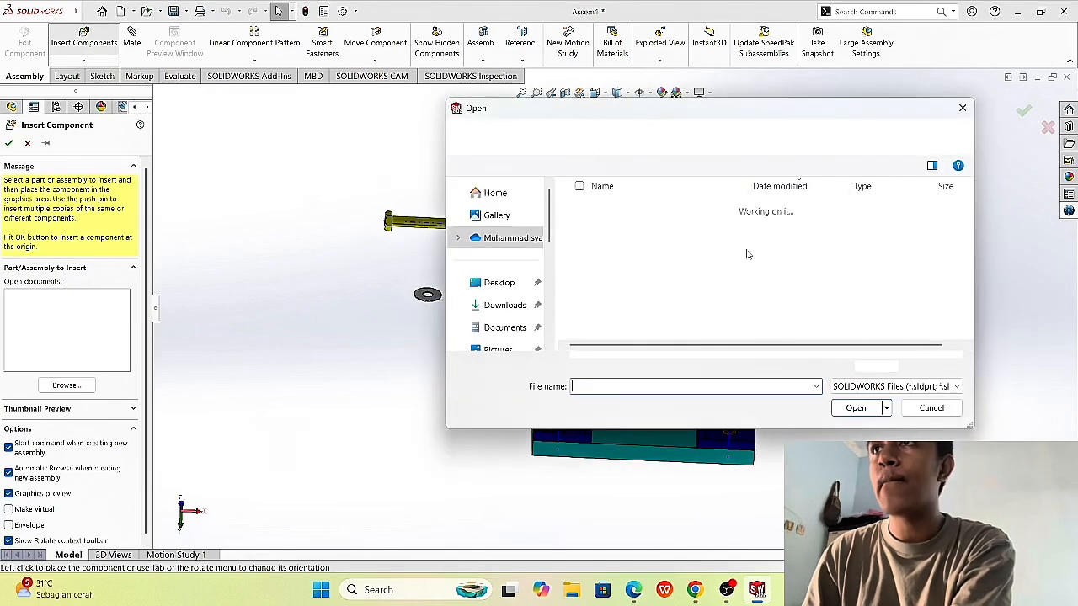
left_click(895, 386)
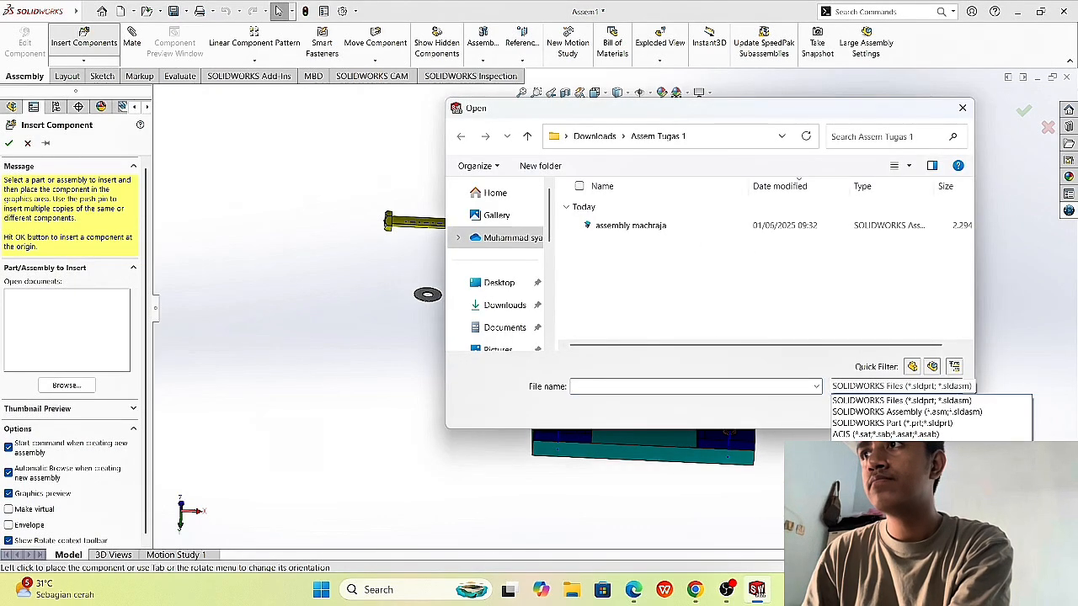
left_click(884, 566)
left_click(663, 229)
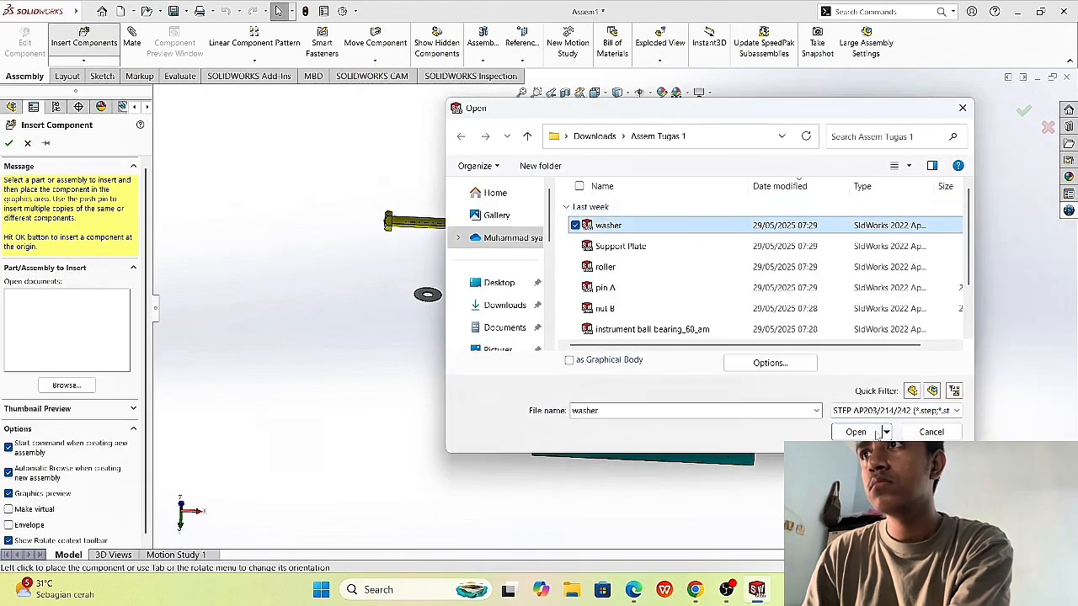
left_click(860, 430)
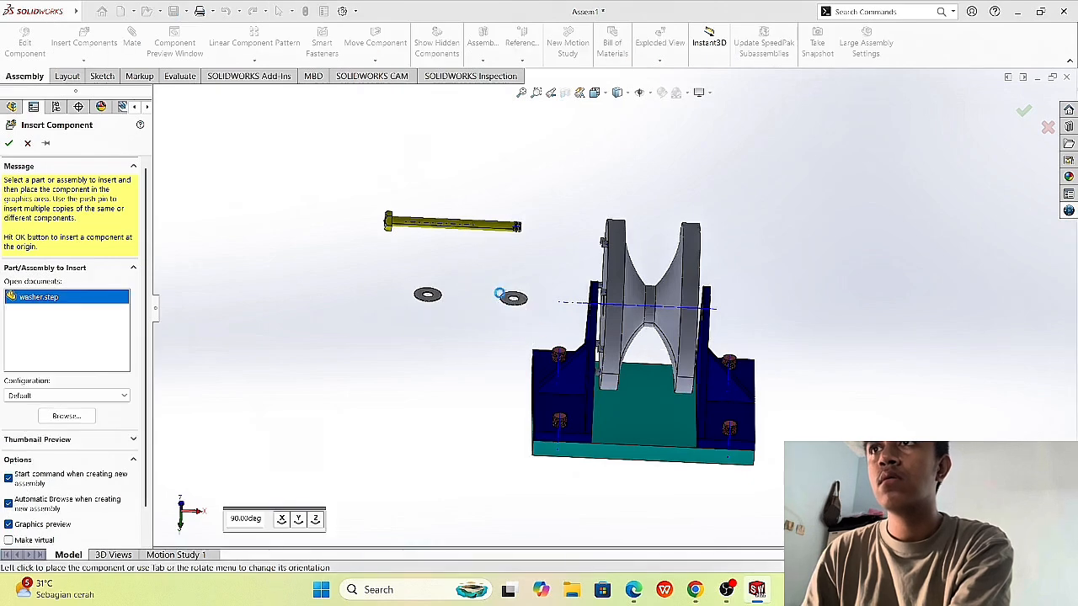
left_click(494, 303)
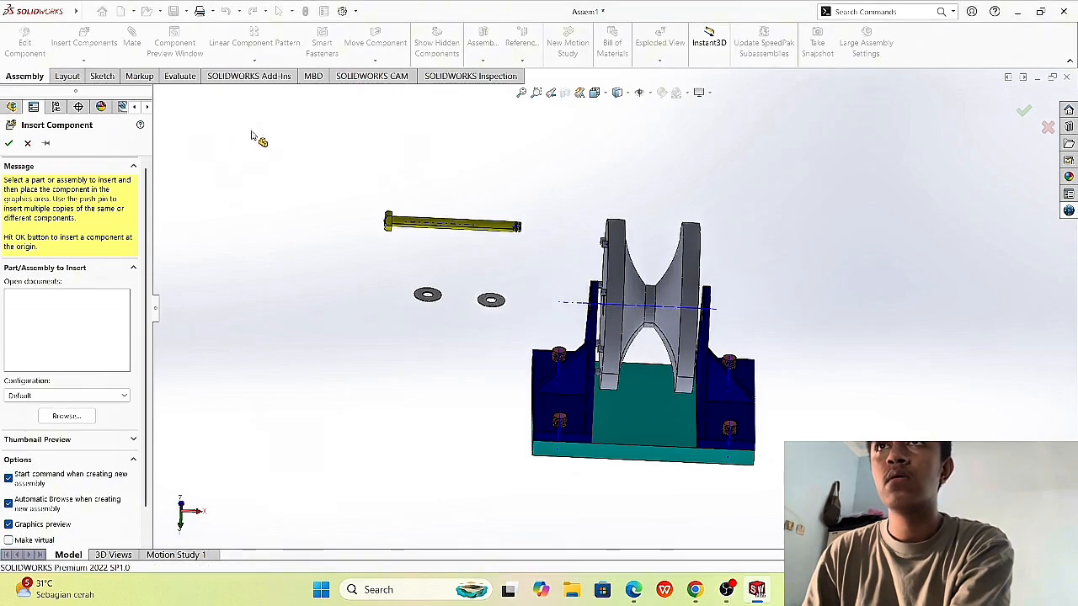
Step: Insert the nut A STEP part and place it in free space on the opposite side of the roller from the pin
left_click(84, 38)
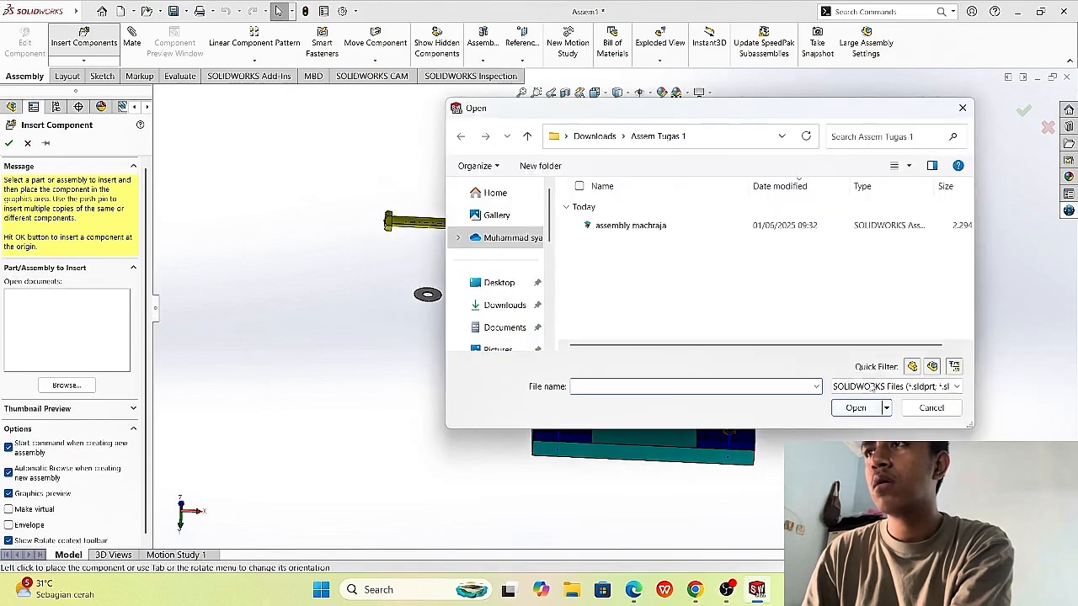
left_click(901, 386)
left_click(884, 539)
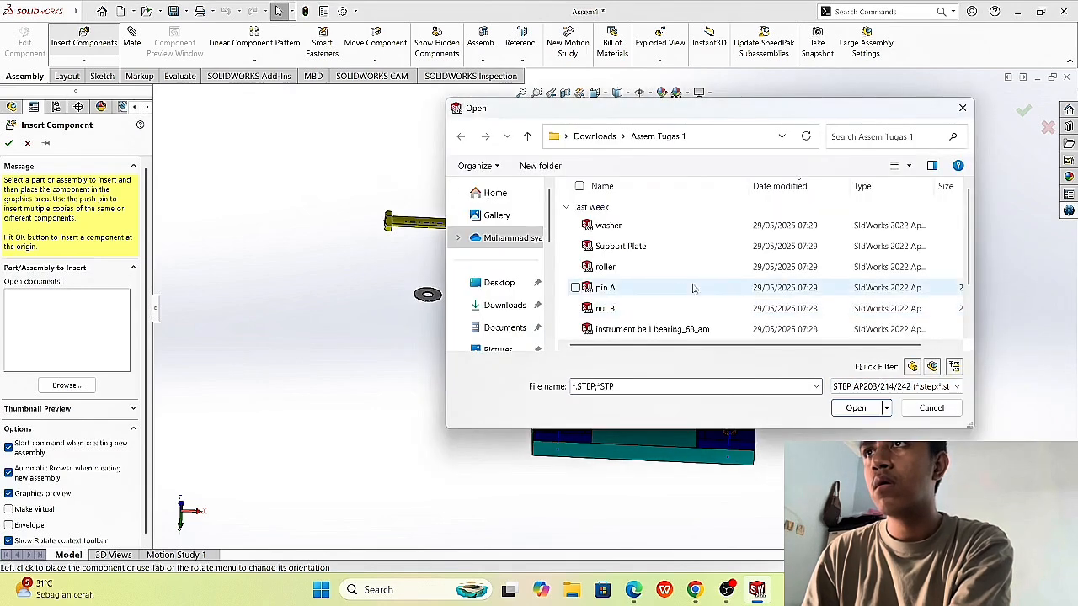
scroll(779, 286, "down", 1)
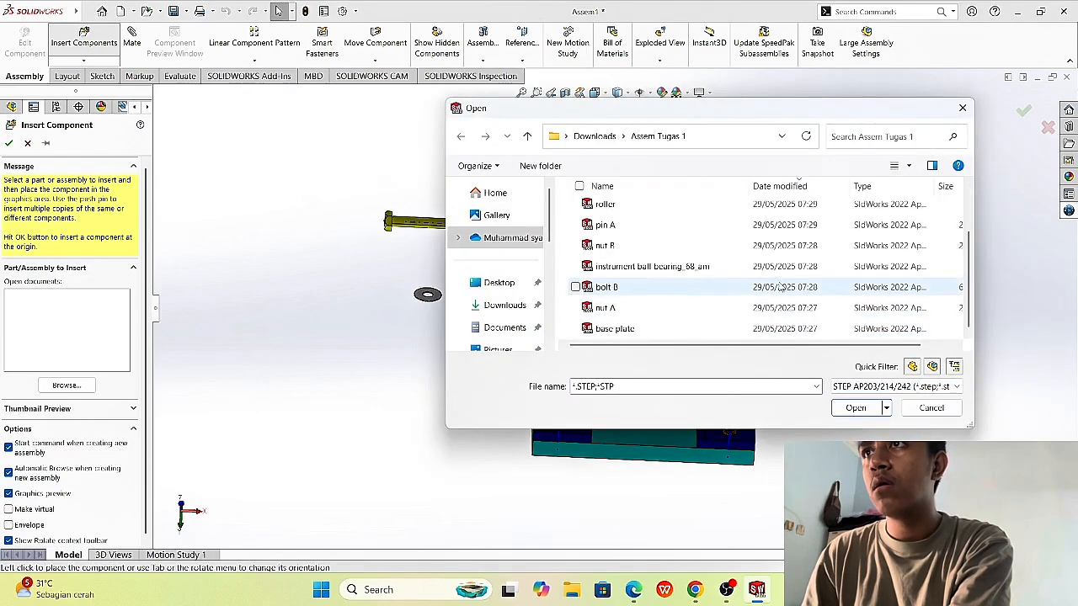
left_click(736, 308)
left_click(855, 431)
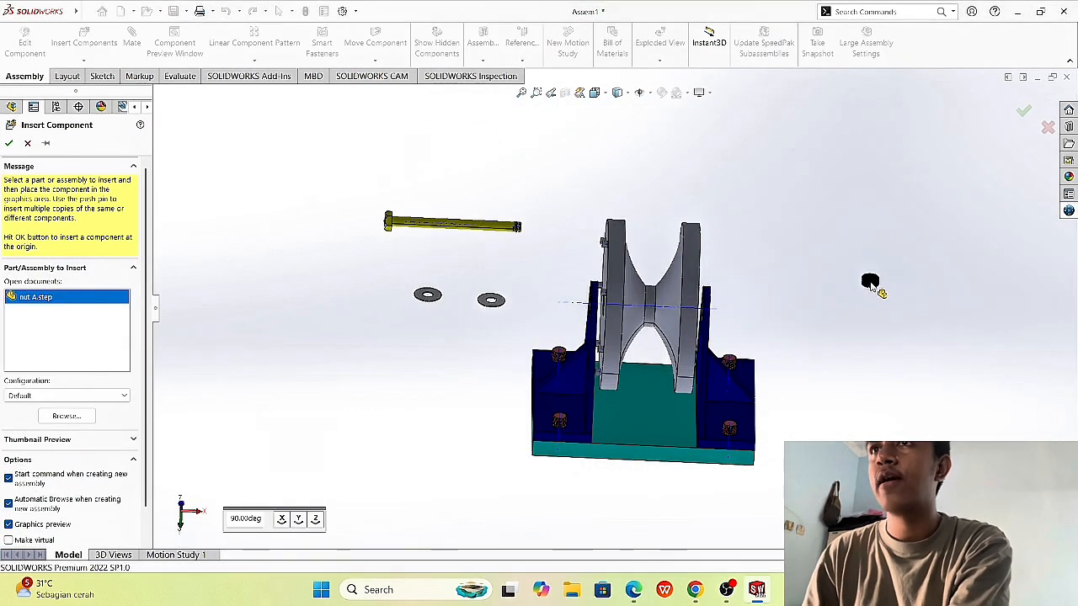
left_click(871, 279)
scroll(671, 264, "down", 2)
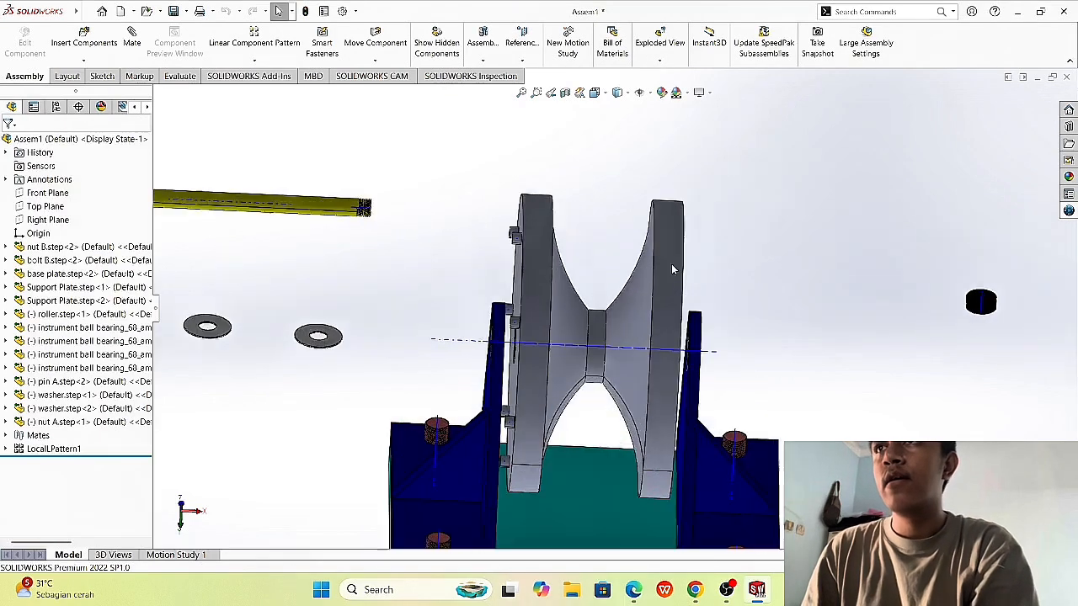
scroll(445, 270, "down", 1)
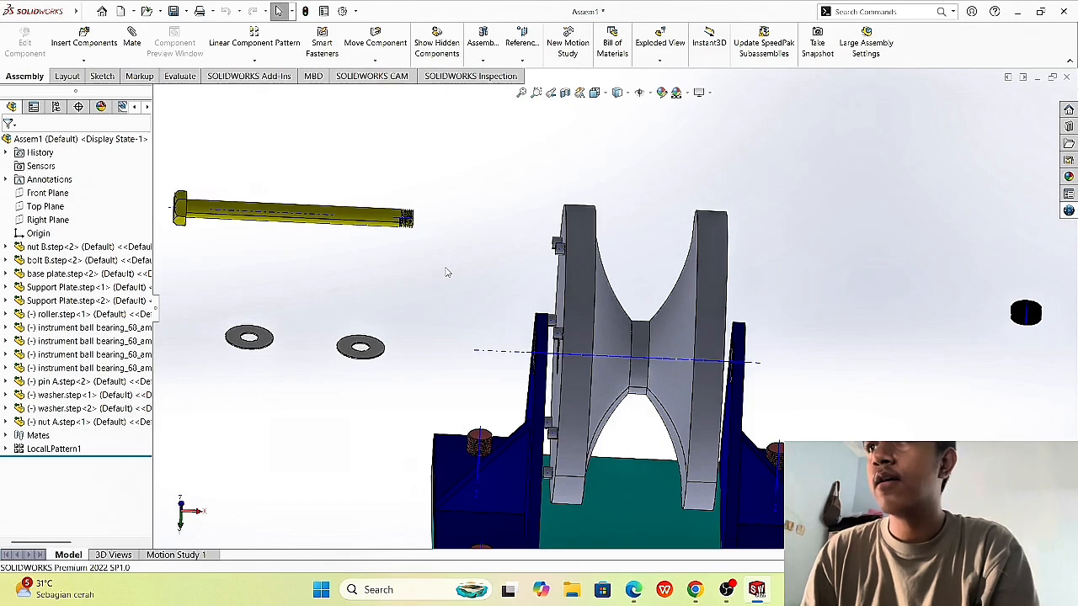
scroll(446, 272, "up", 2)
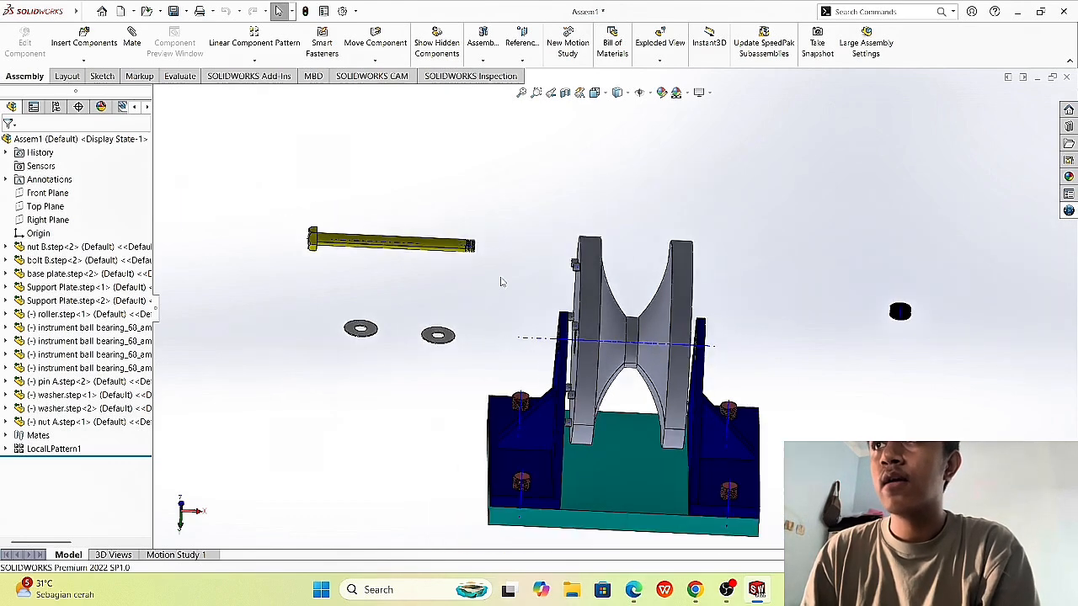
middle_click_drag(500, 317, 517, 313)
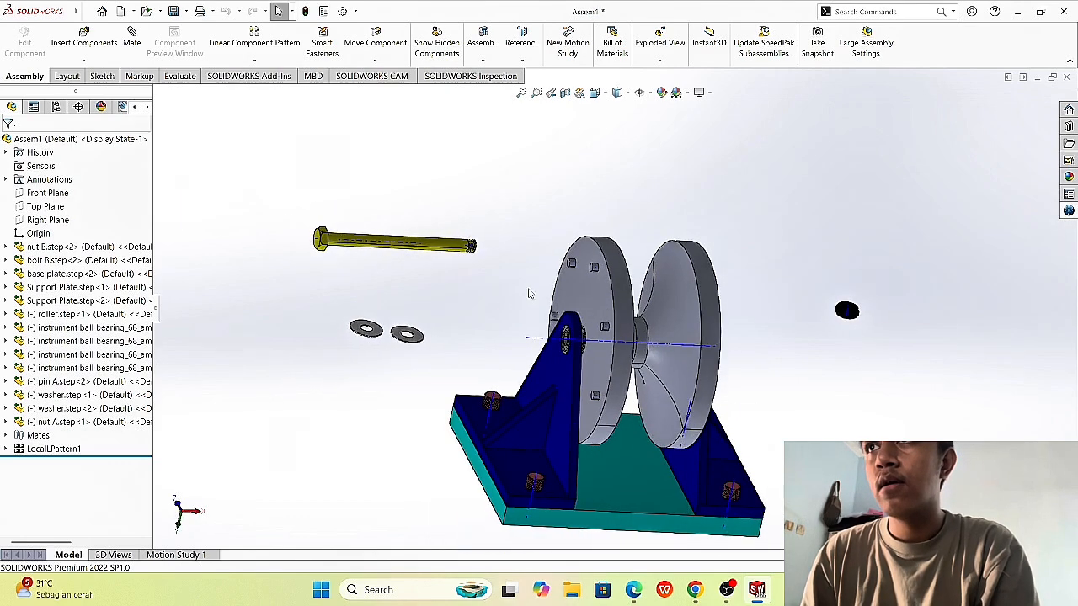
scroll(504, 303, "down", 2)
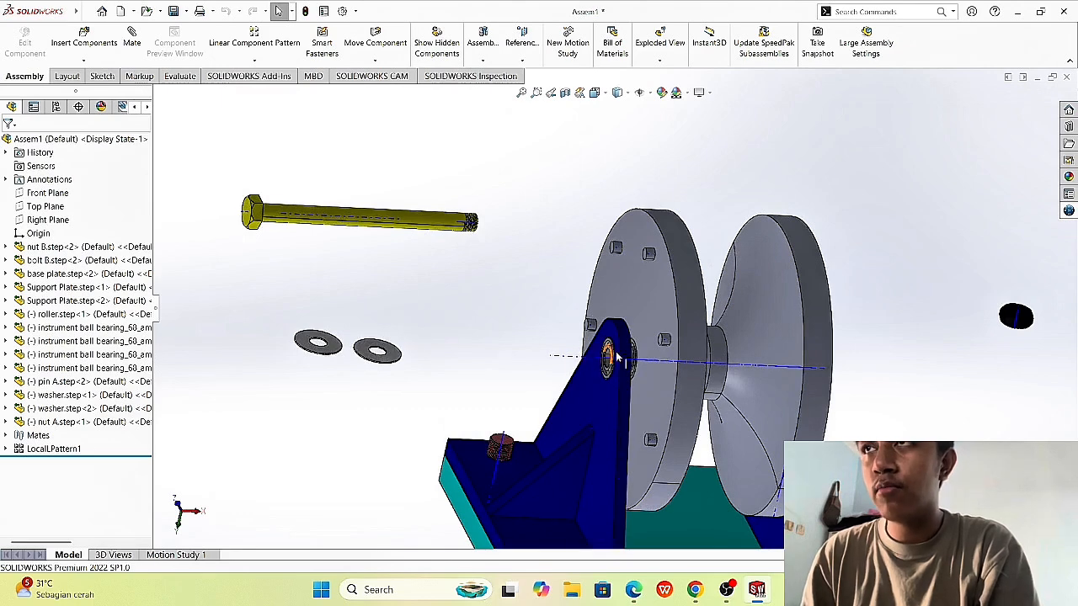
scroll(590, 362, "down", 4)
scroll(411, 326, "up", 3)
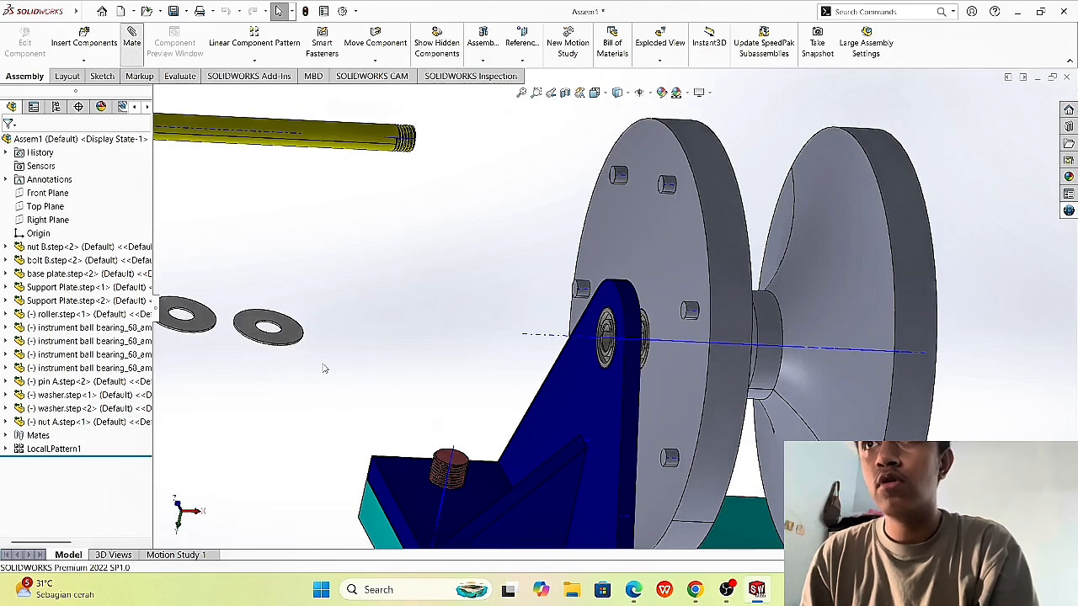
left_click(279, 334)
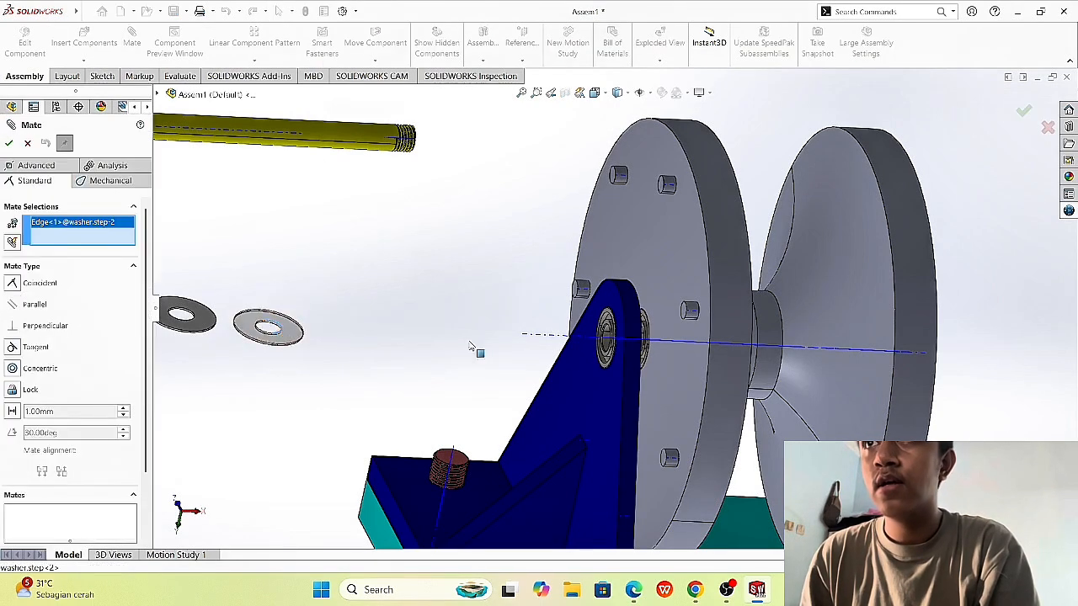
left_click(564, 340)
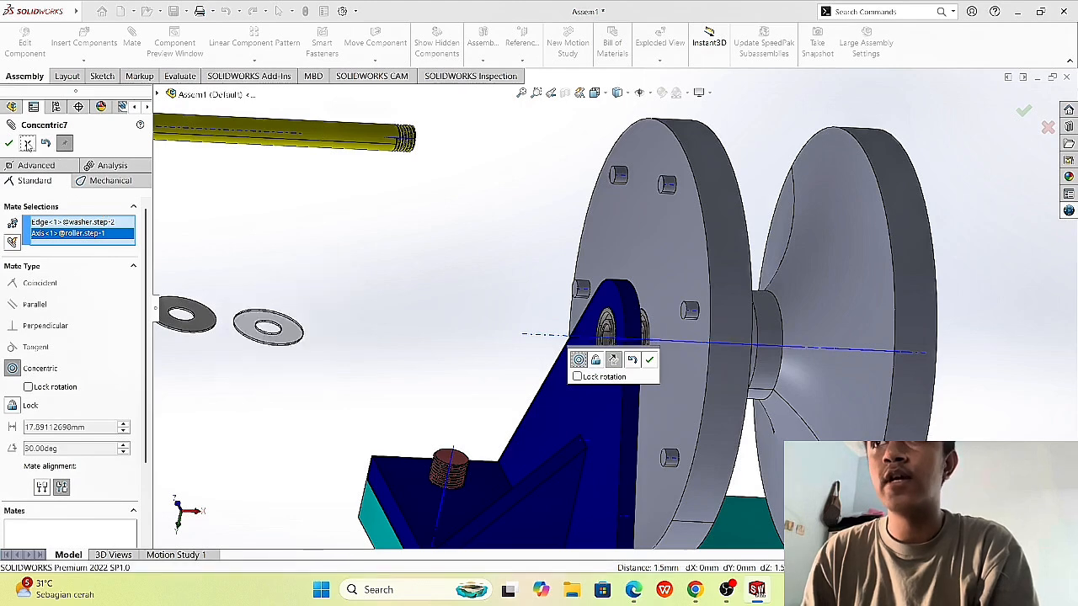
left_click(27, 143)
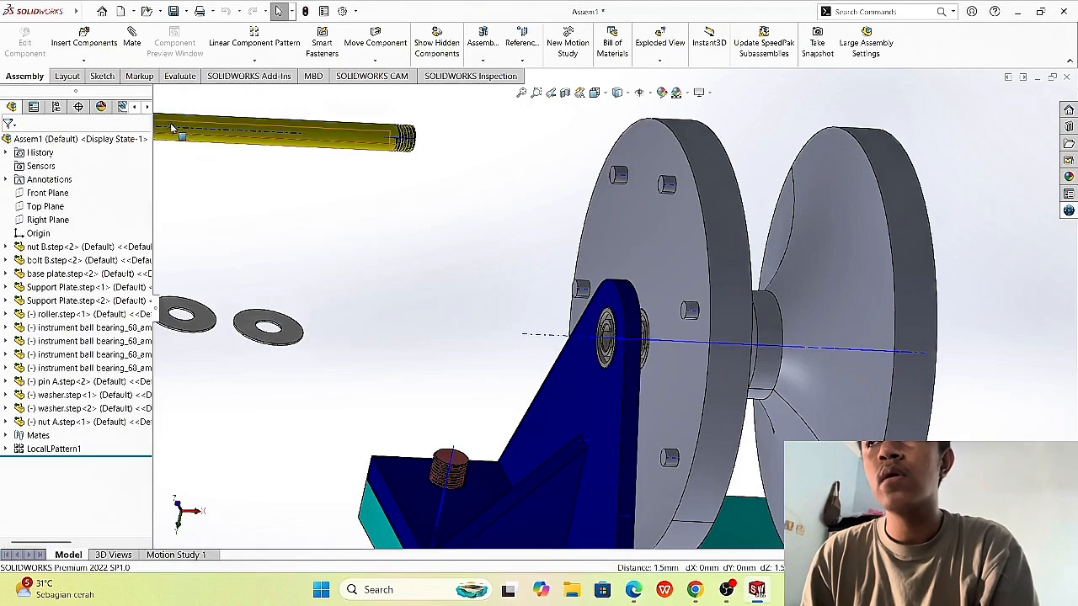
left_click(131, 42)
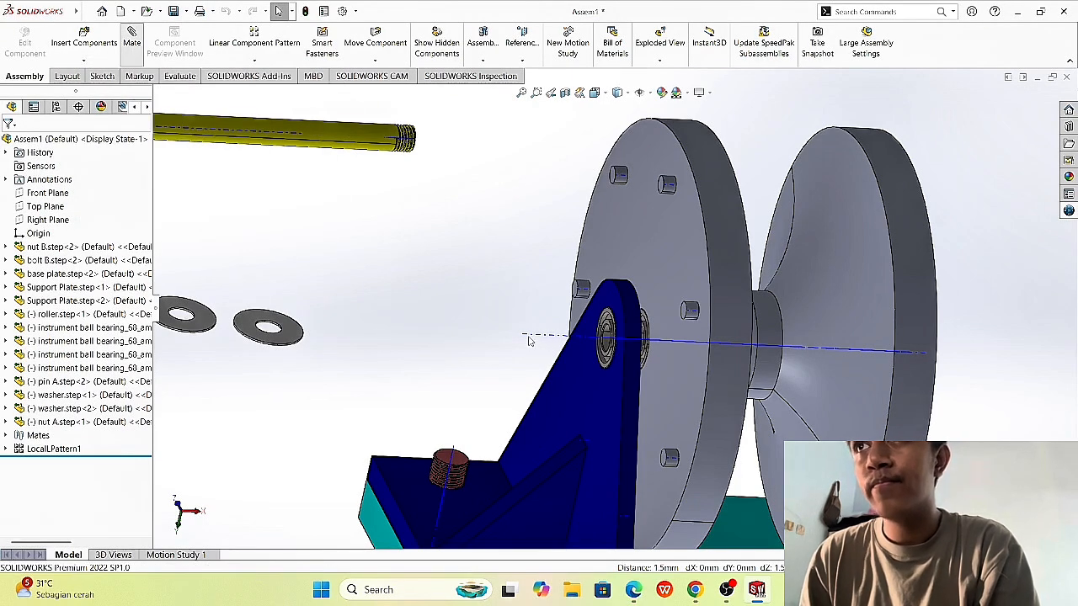
left_click(303, 336)
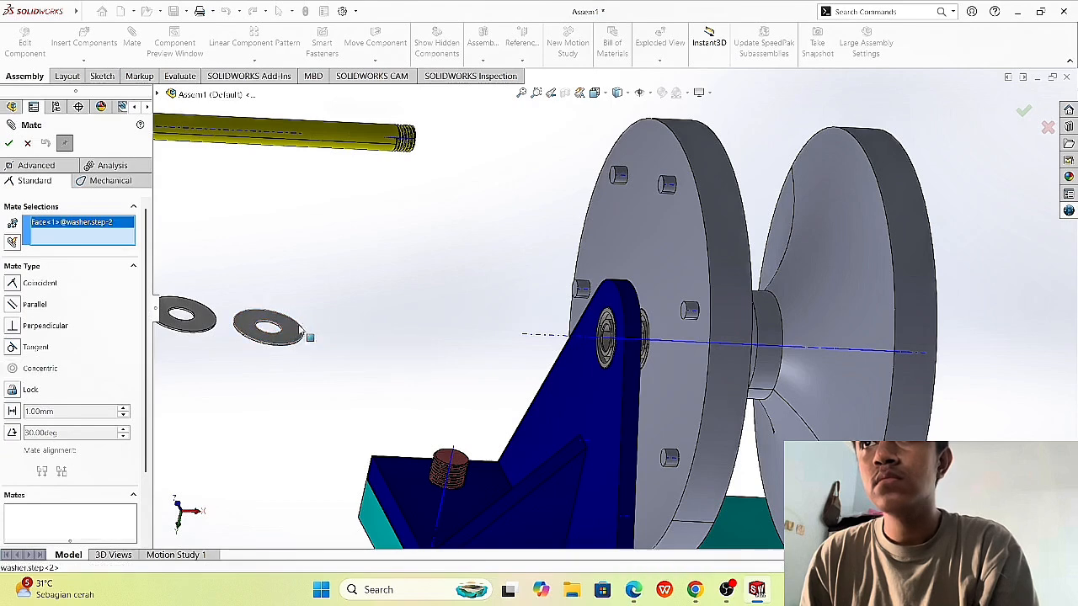
scroll(608, 324, "down", 4)
left_click(613, 328)
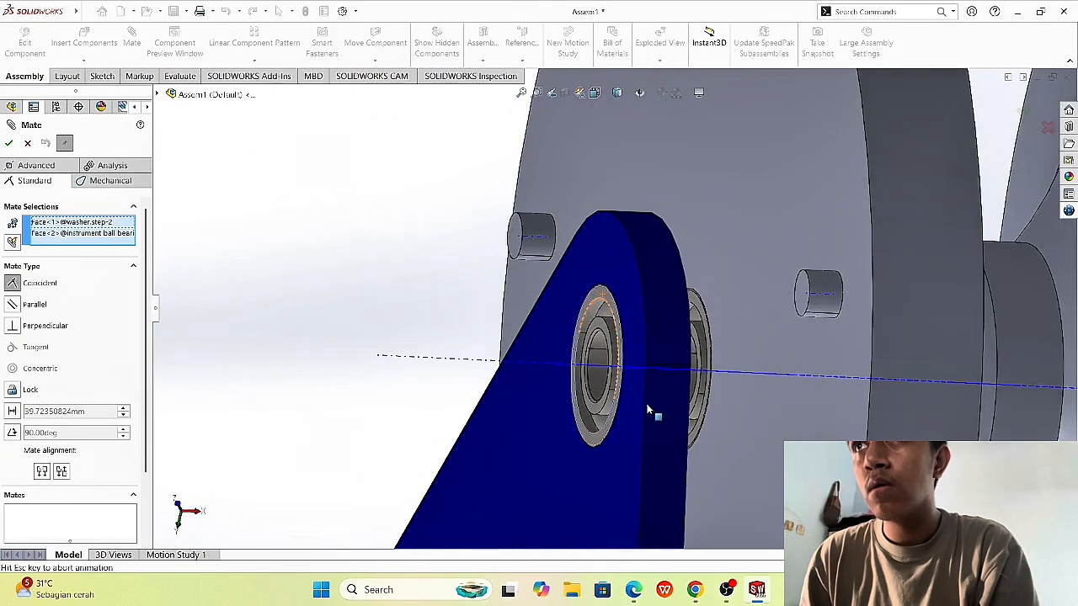
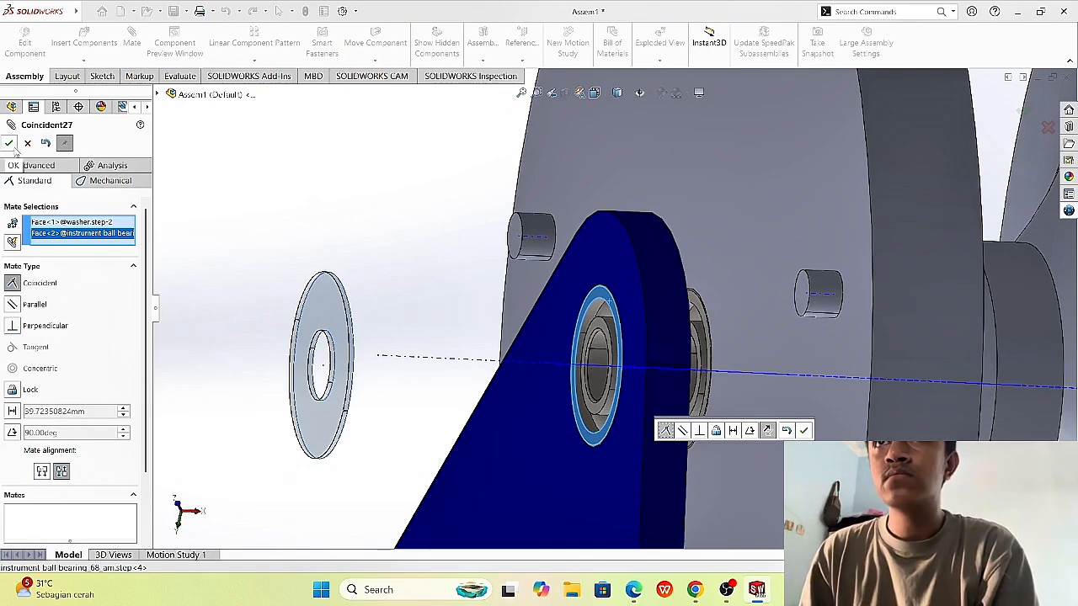
right_click(96, 237)
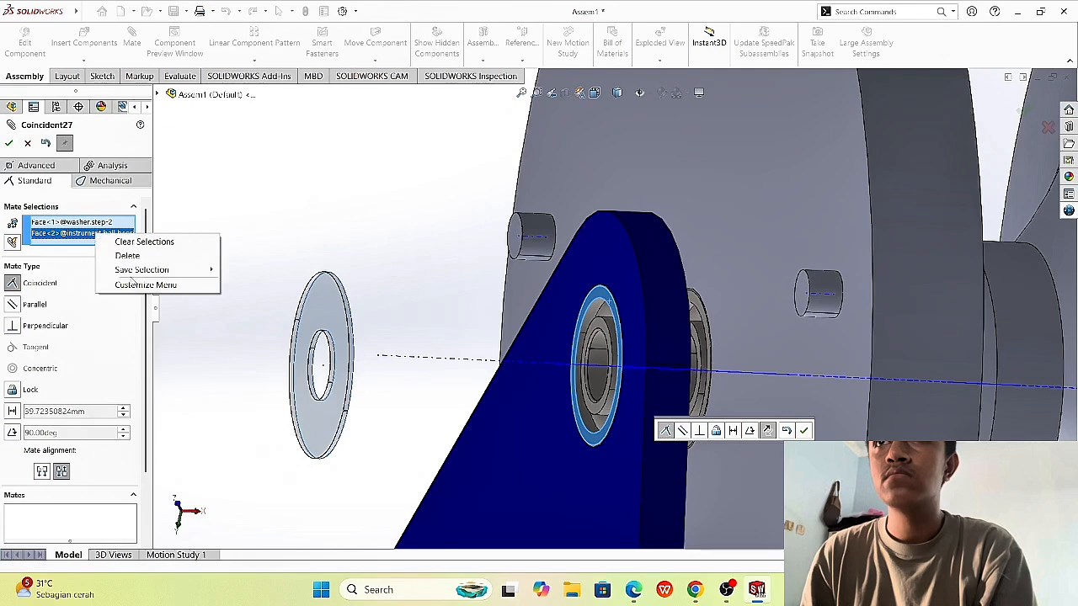
left_click(128, 256)
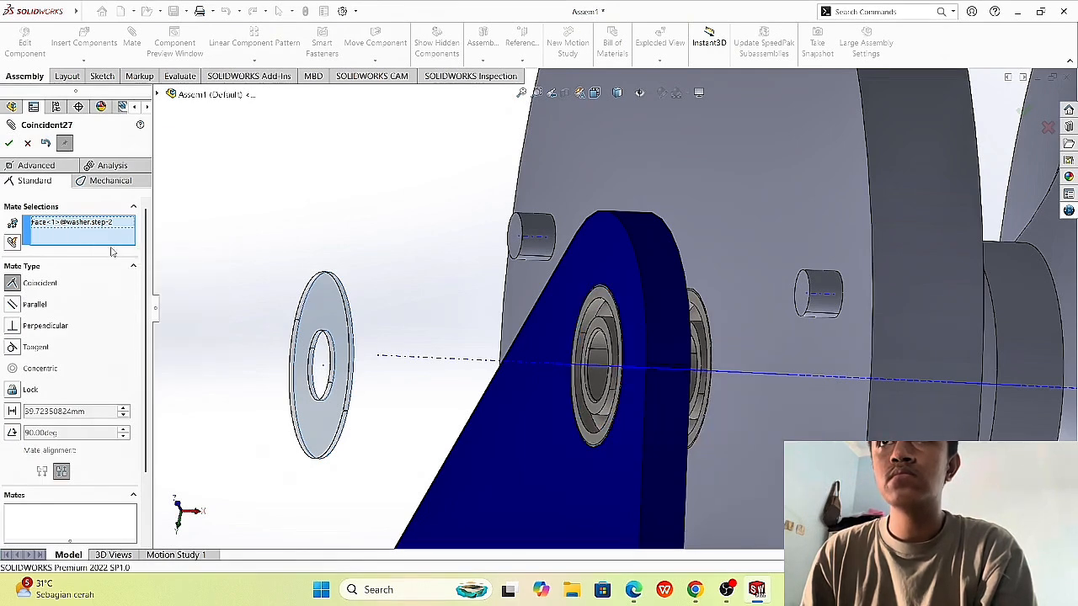
left_click(615, 254)
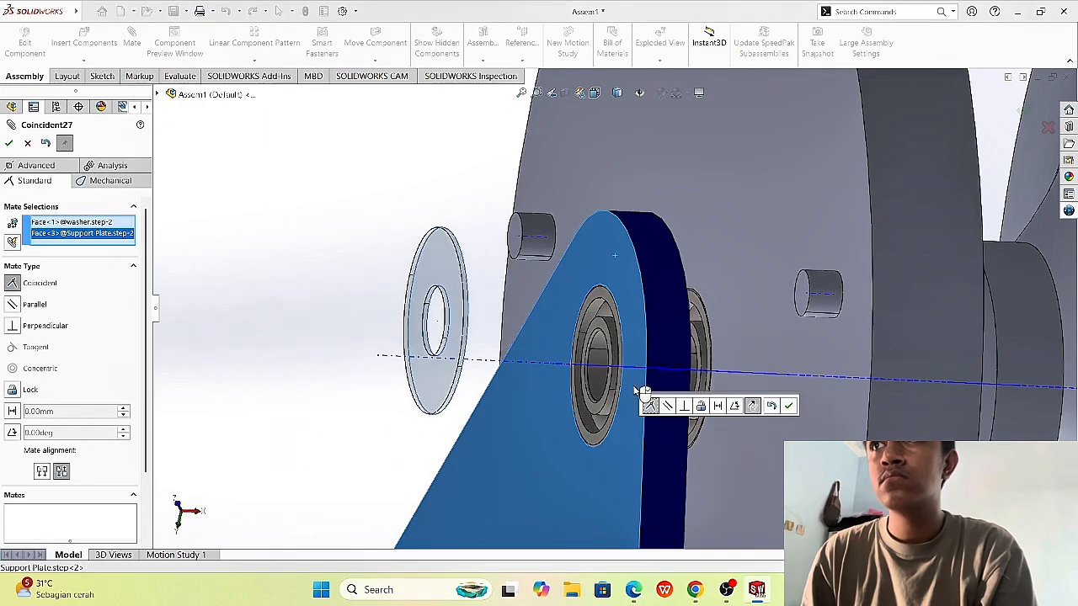
left_click(13, 143)
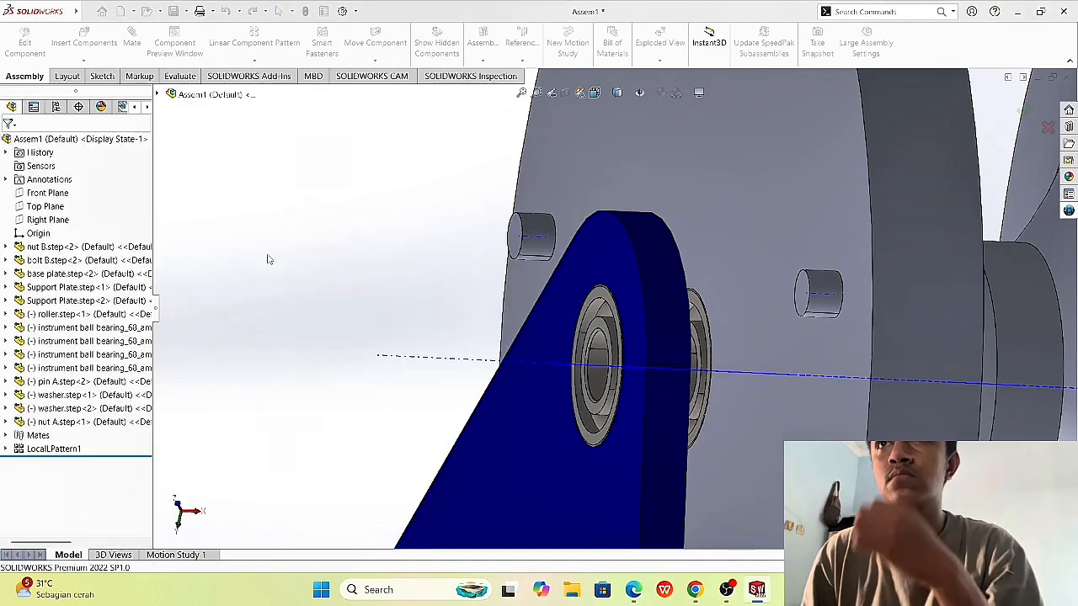
Step: Mate the washer nearest the roller assembly concentric with the roller's axis
scroll(362, 283, "up", 3)
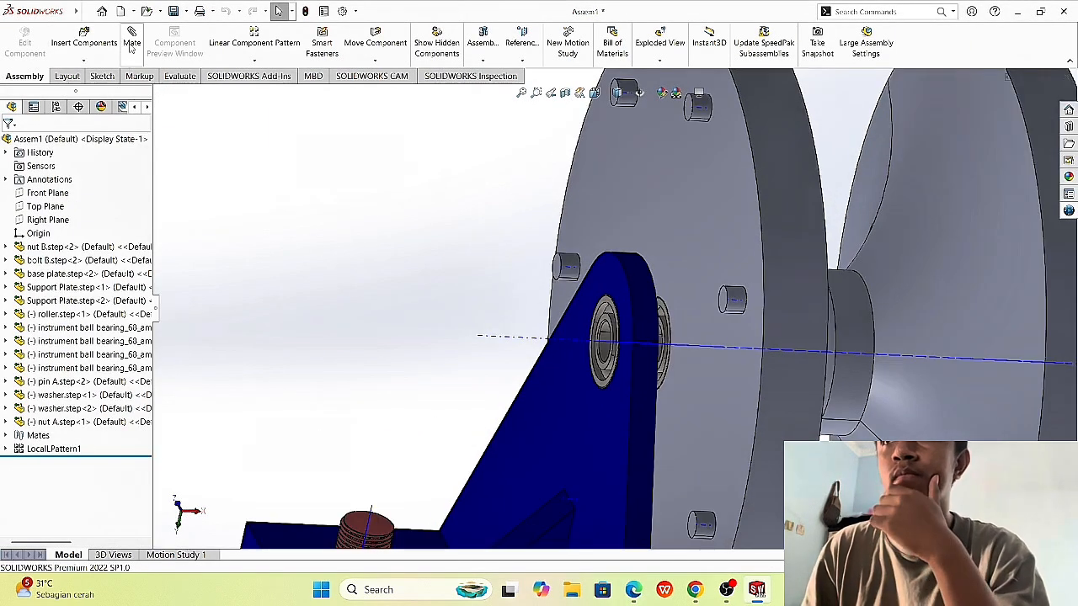
key("f")
left_click(129, 44)
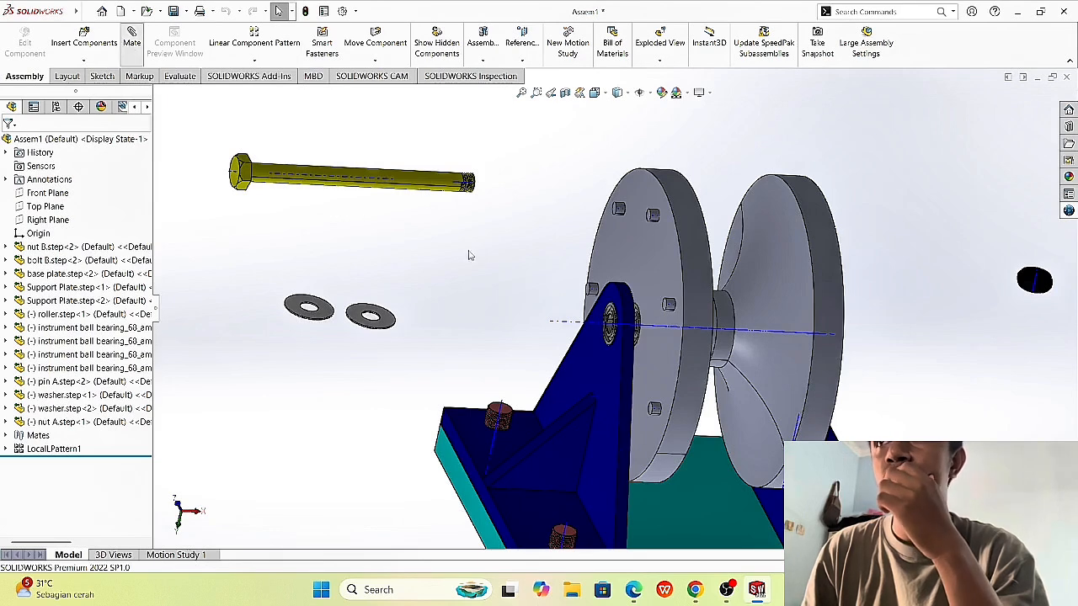
left_click(559, 327)
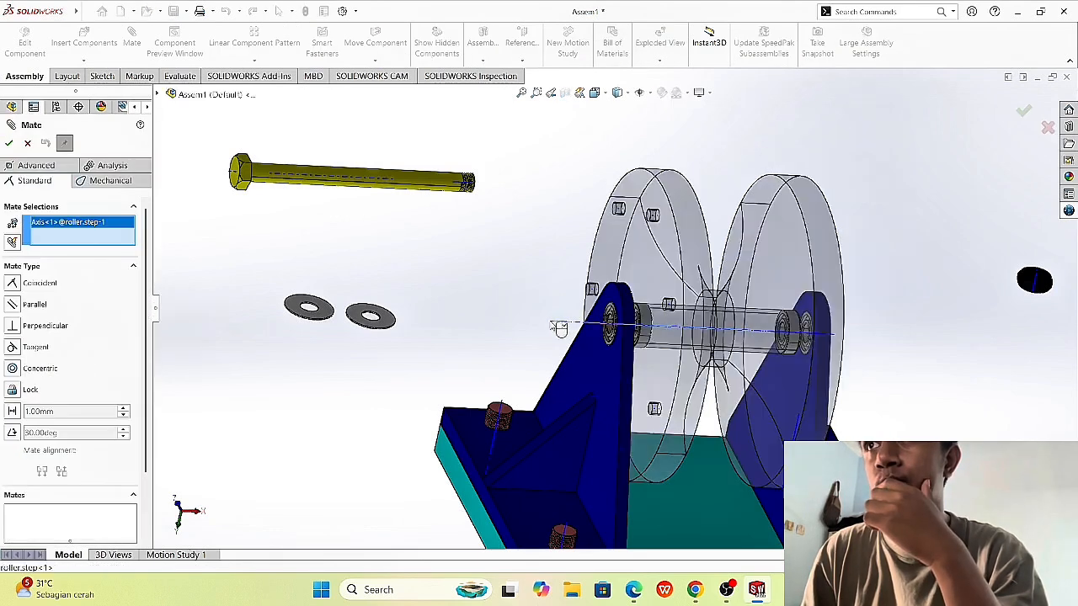
left_click(376, 320)
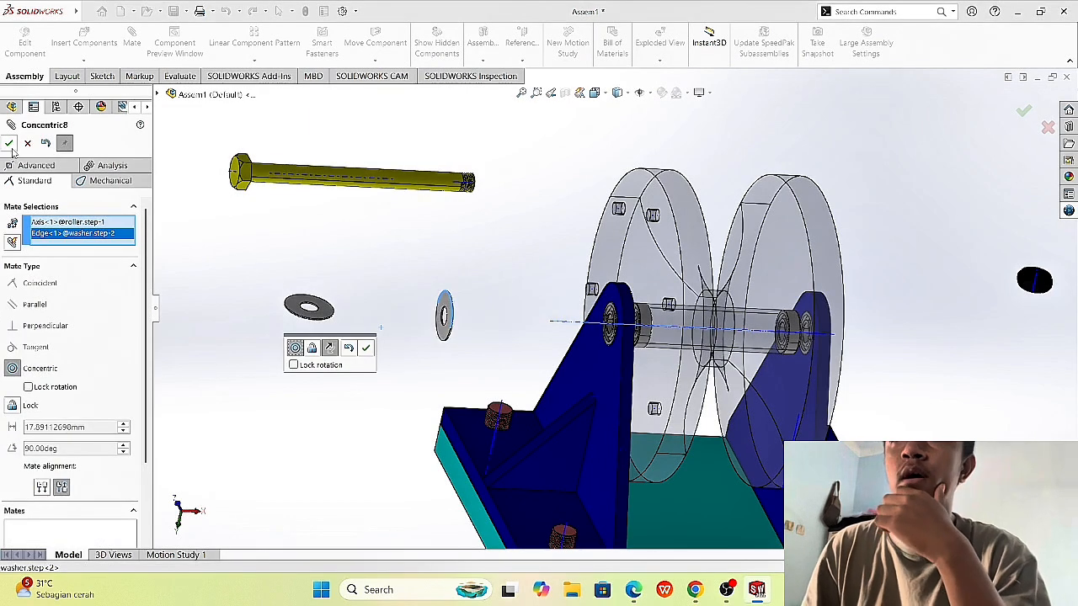
left_click(365, 347)
Step: Mate the other, still flat-lying washer's outer edge concentric with the roller's axis
scroll(495, 280, "down", 2)
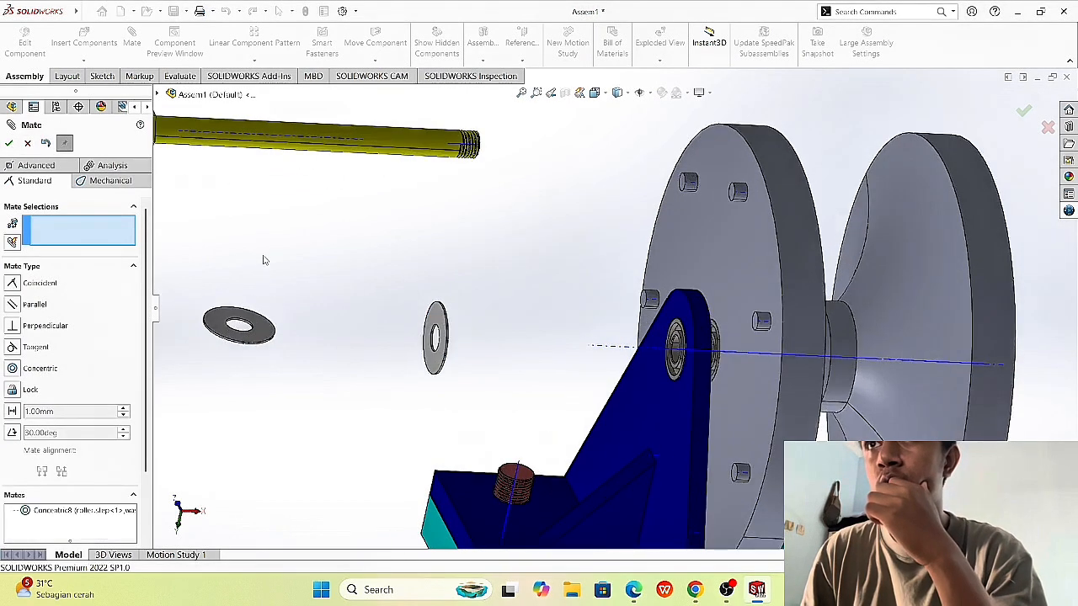
scroll(241, 220, "up", 1)
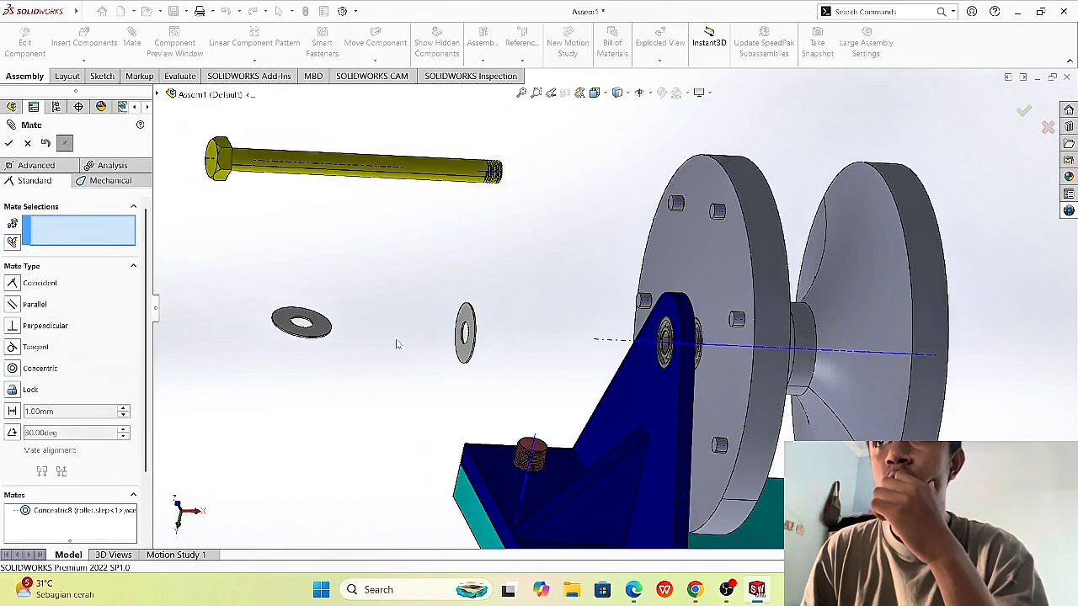
left_click(325, 338)
left_click(600, 343)
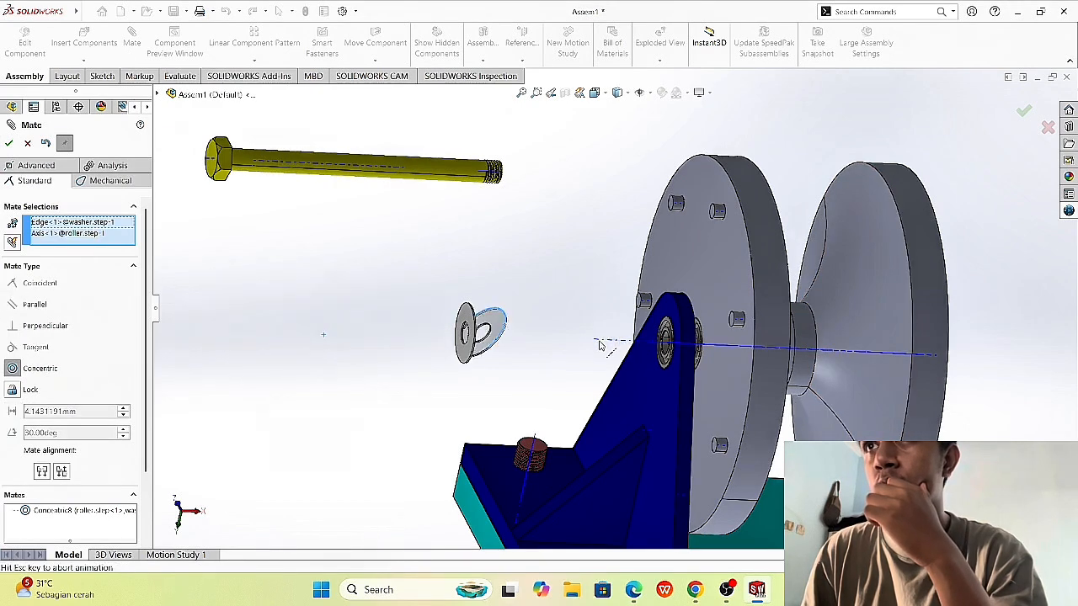
left_click(9, 143)
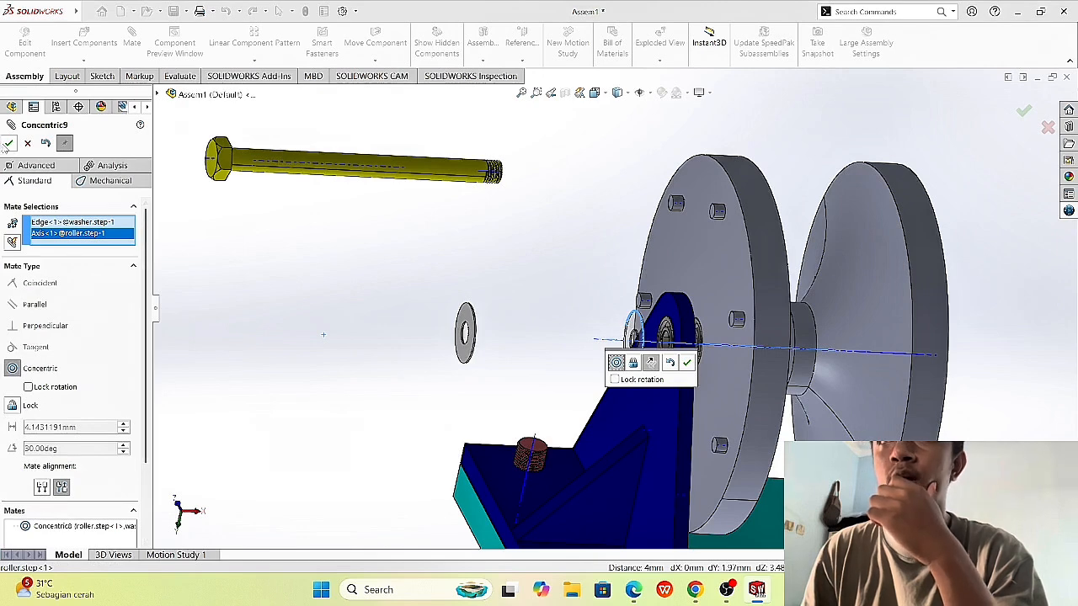
Step: Add a coincident mate seating the washer nearest the support plate against the outer face of its ball bearing on the pin side
scroll(623, 295, "up", 2)
scroll(617, 308, "down", 3)
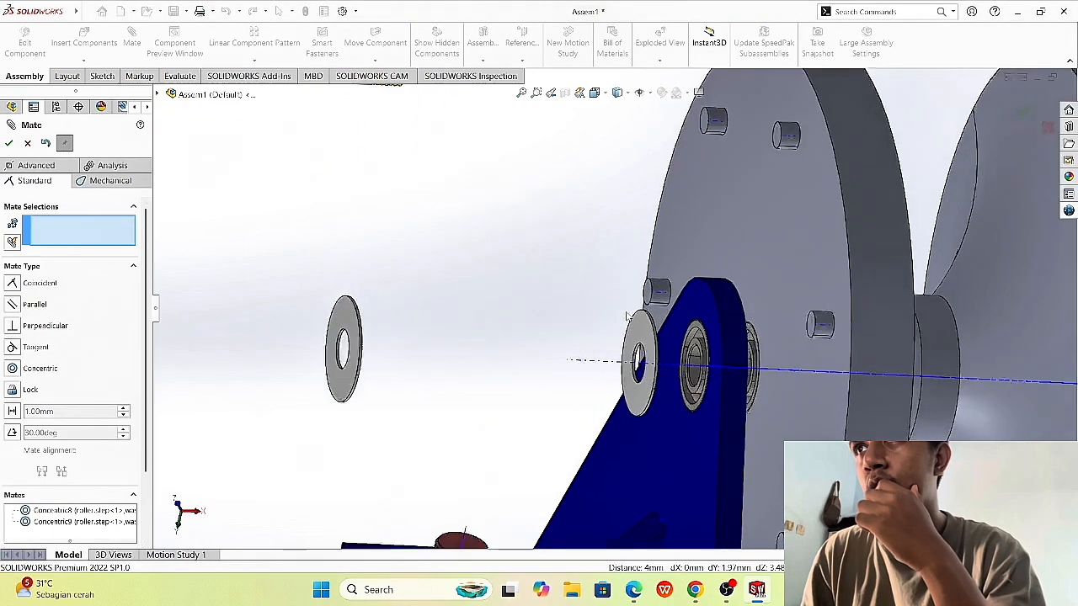
middle_click_drag(493, 274, 460, 273)
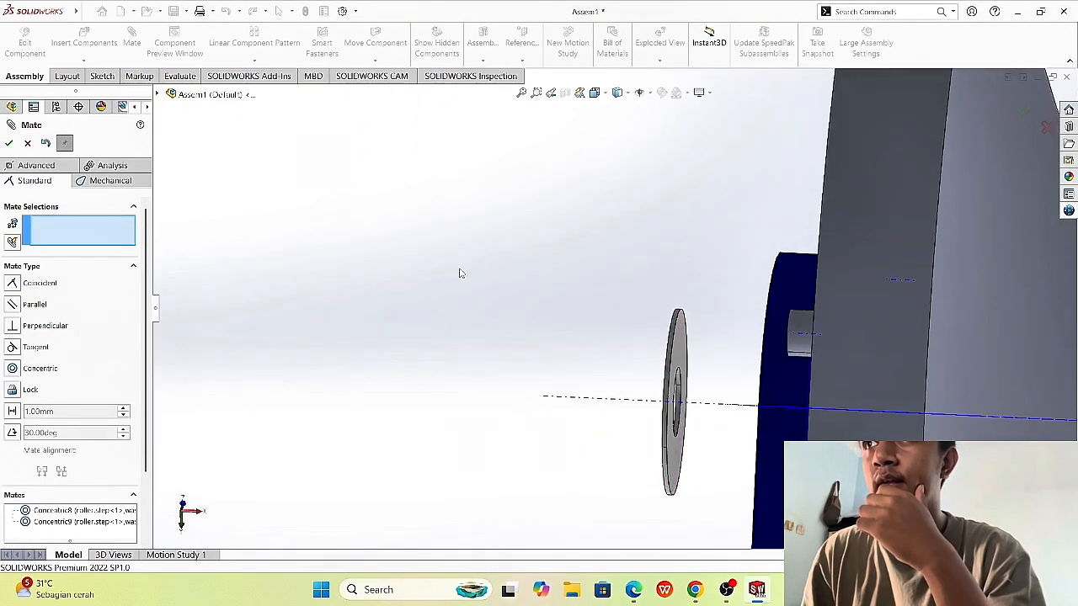
left_click(686, 362)
middle_click_drag(572, 349, 673, 345)
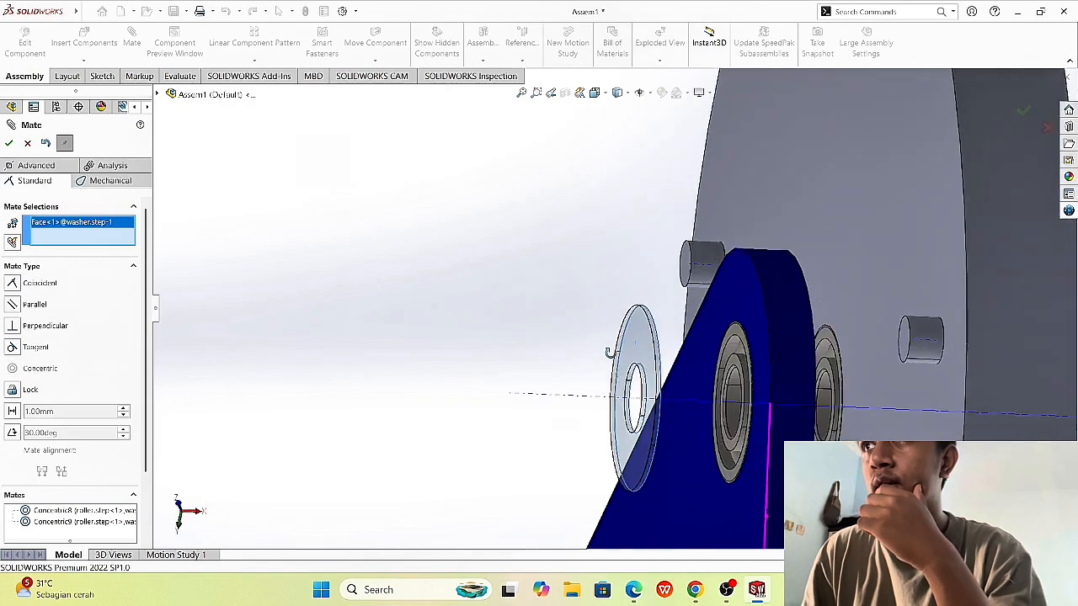
left_click(736, 335)
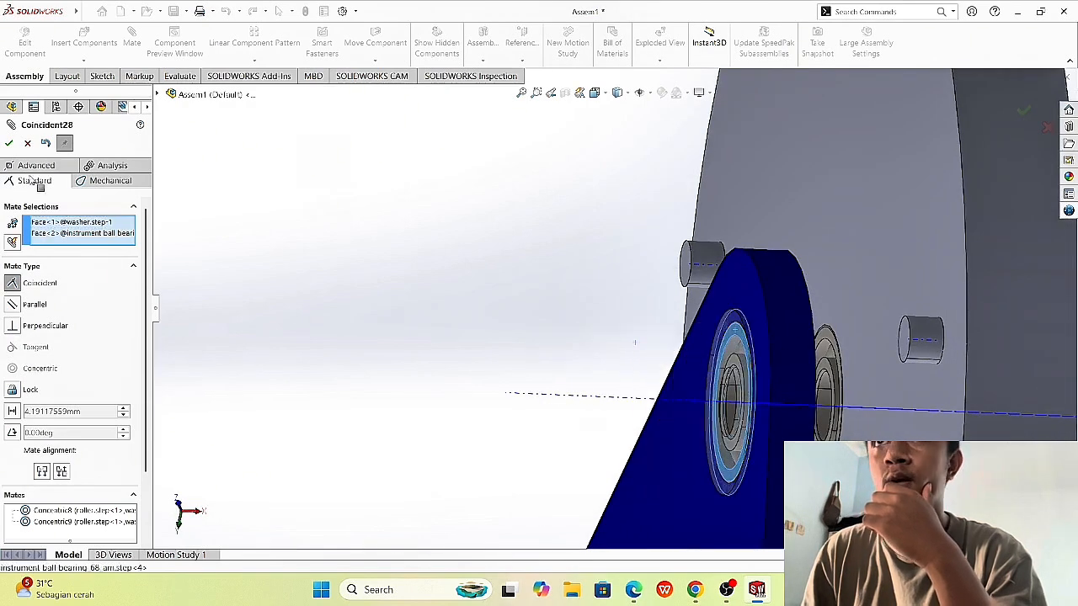
left_click(10, 144)
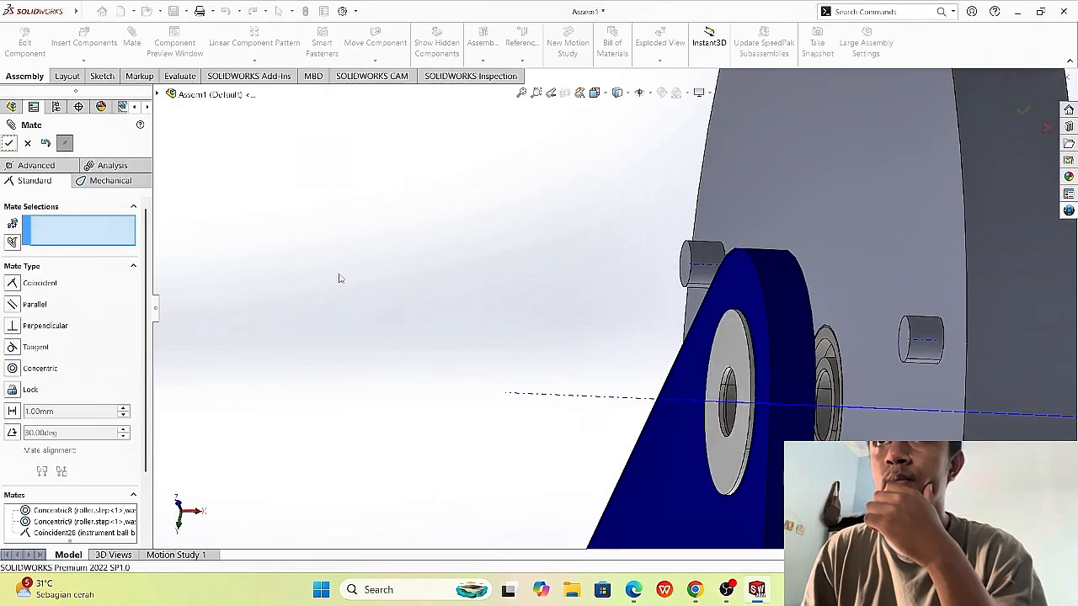
Step: Finish mating and move the remaining loose washer along the roller axis to the nut side, beyond the far support plate
scroll(379, 294, "up", 2)
scroll(378, 294, "down", 1)
scroll(382, 296, "up", 4)
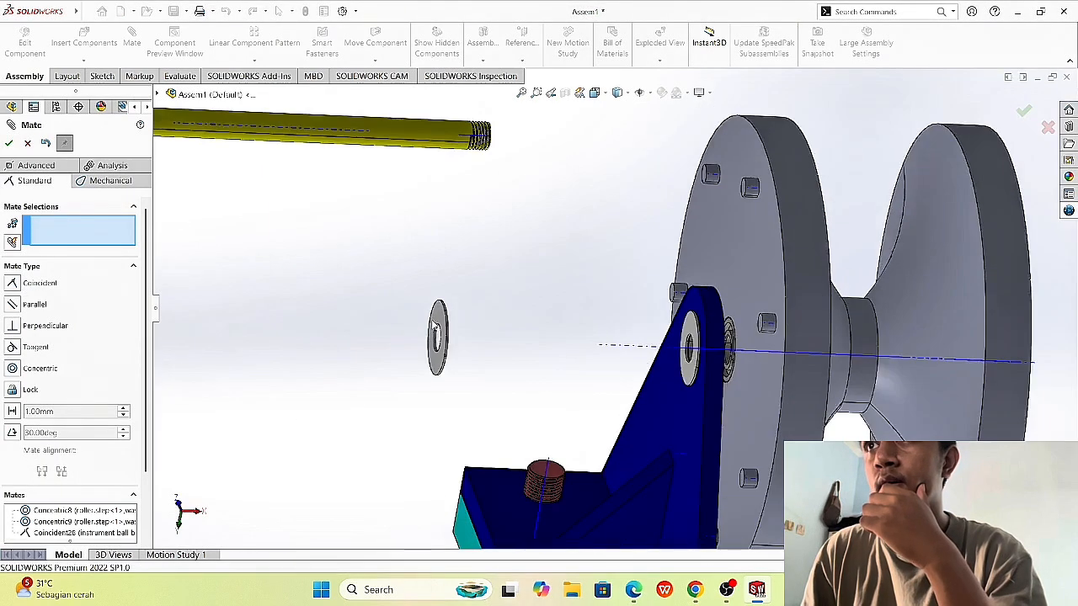
scroll(473, 322, "up", 4)
key("Escape")
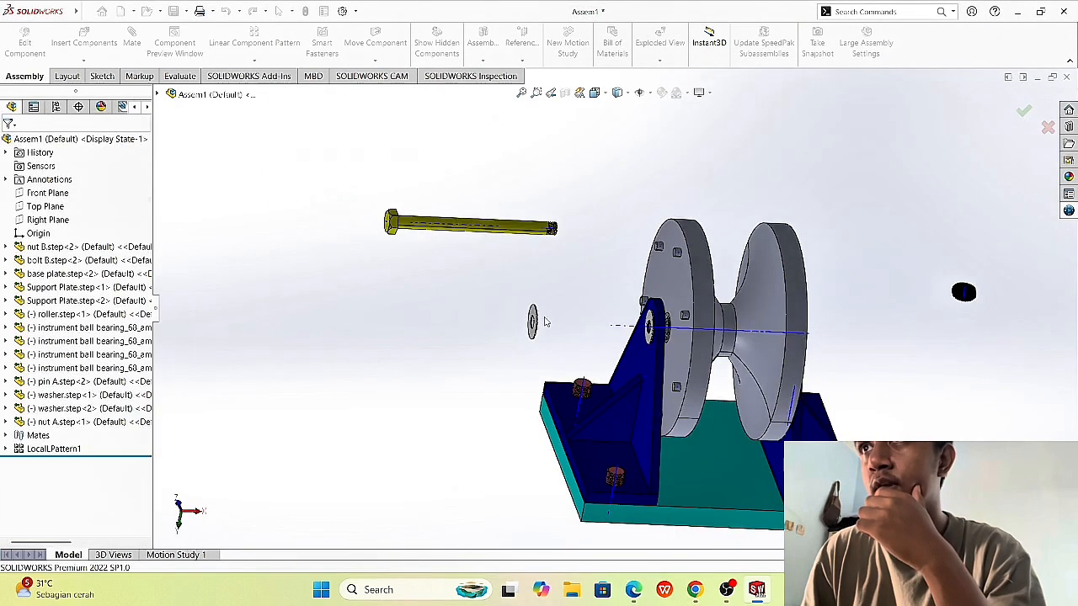
left_click(532, 320)
left_click_drag(749, 325, 1059, 352)
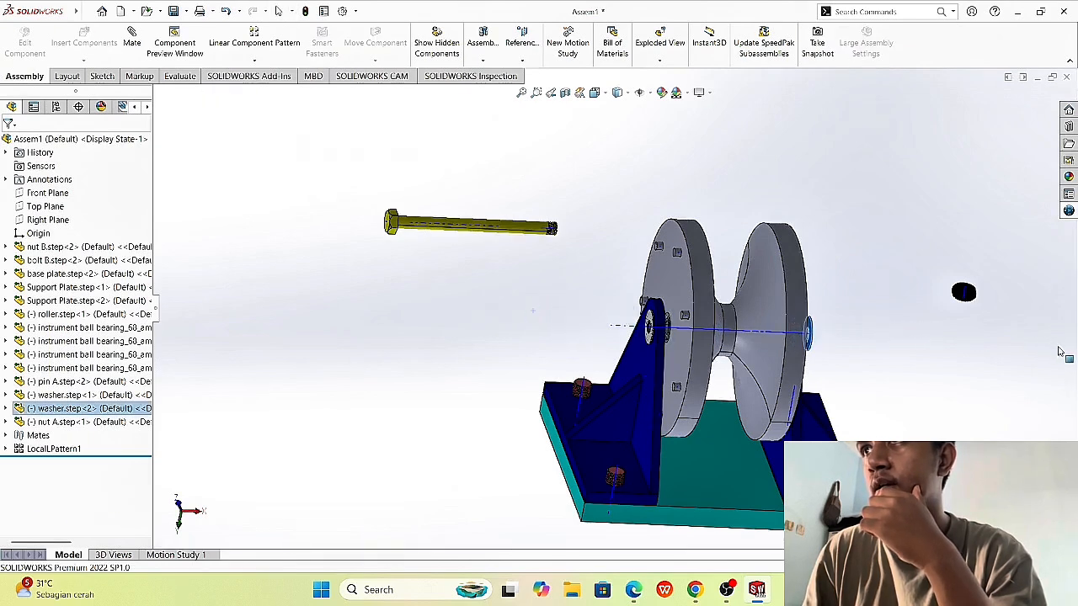
Step: Add a coincident mate between the second washer's inner face and the outer face of the ball bearing in the nut-side support plate
middle_click_drag(930, 369, 815, 349)
scroll(814, 350, "down", 3)
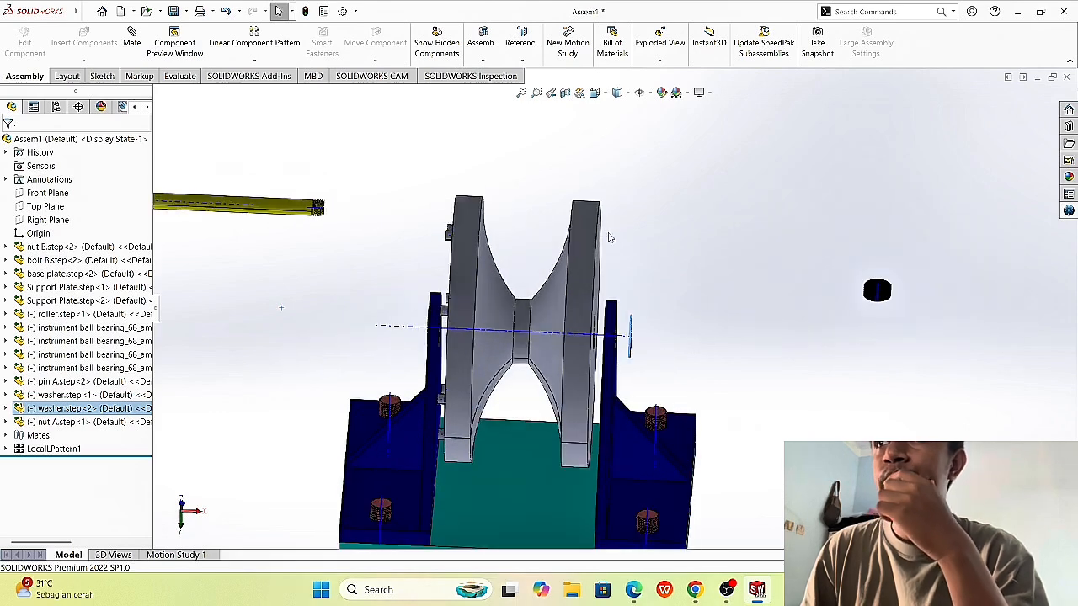
scroll(671, 246, "down", 2)
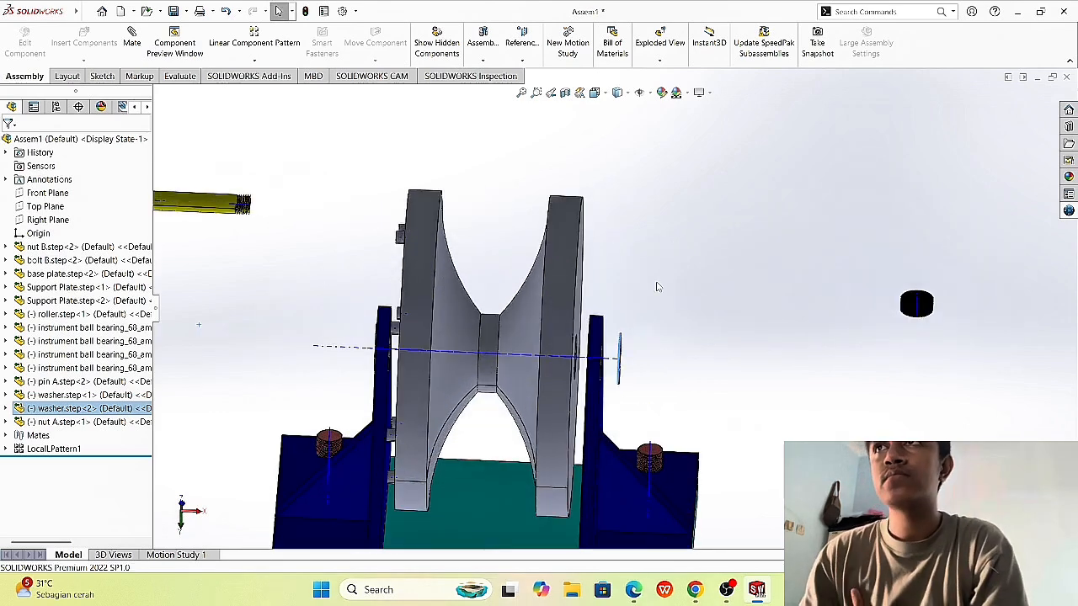
scroll(666, 311, "down", 3)
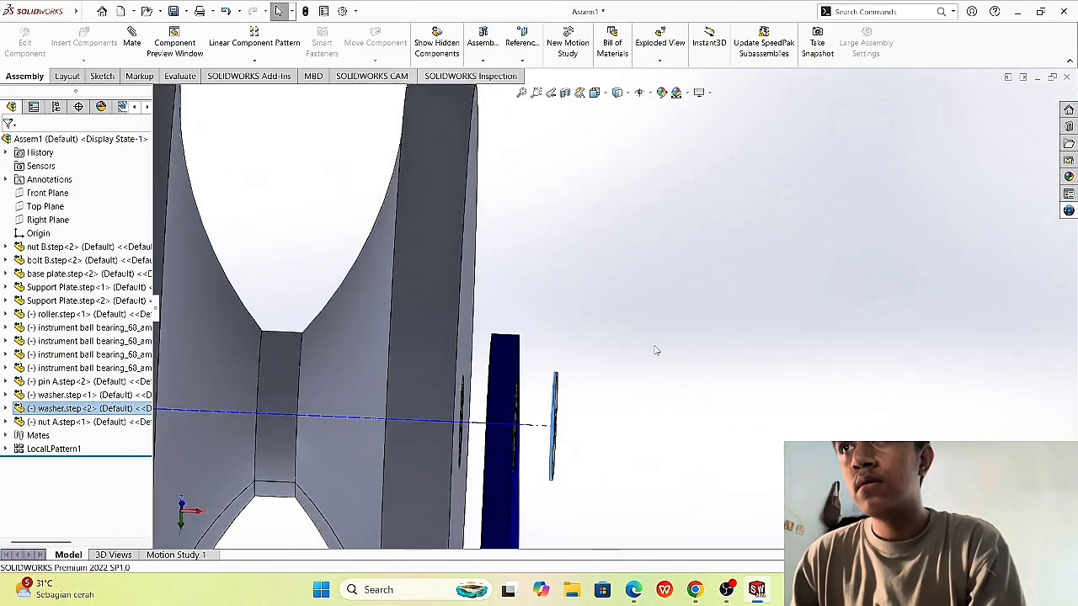
middle_click_drag(655, 350, 562, 360)
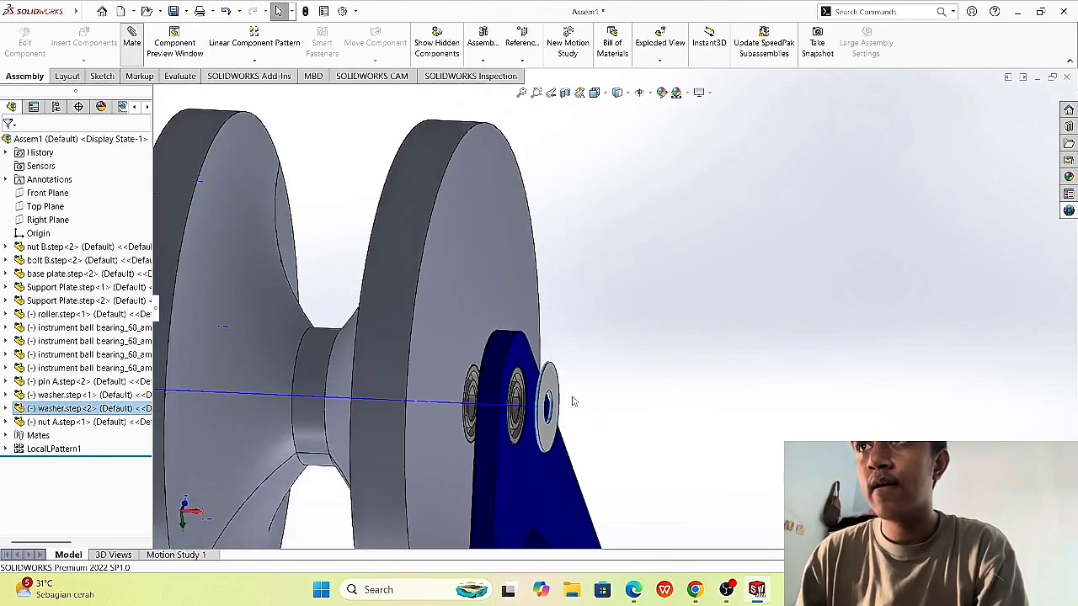
scroll(572, 421, "down", 1)
scroll(656, 399, "down", 1)
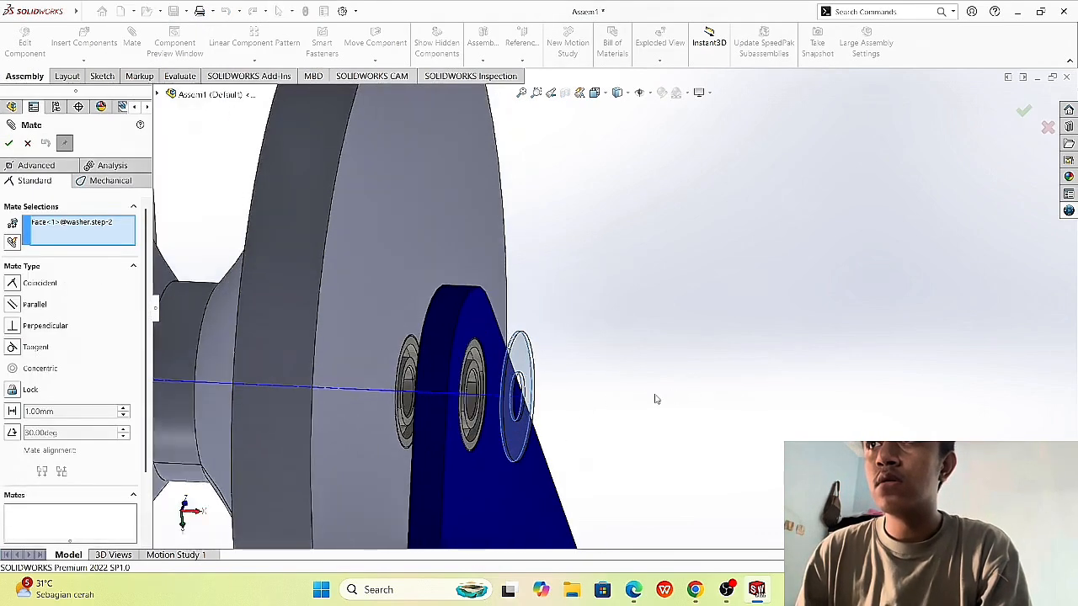
scroll(654, 400, "up", 1)
right_click(64, 223)
left_click(97, 241)
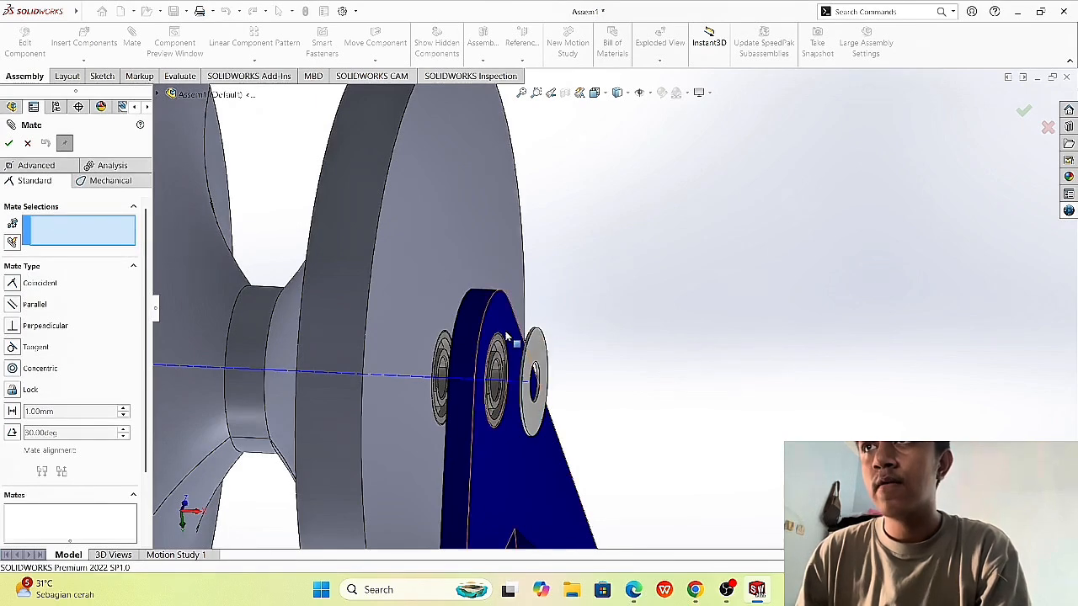
scroll(526, 341, "down", 2)
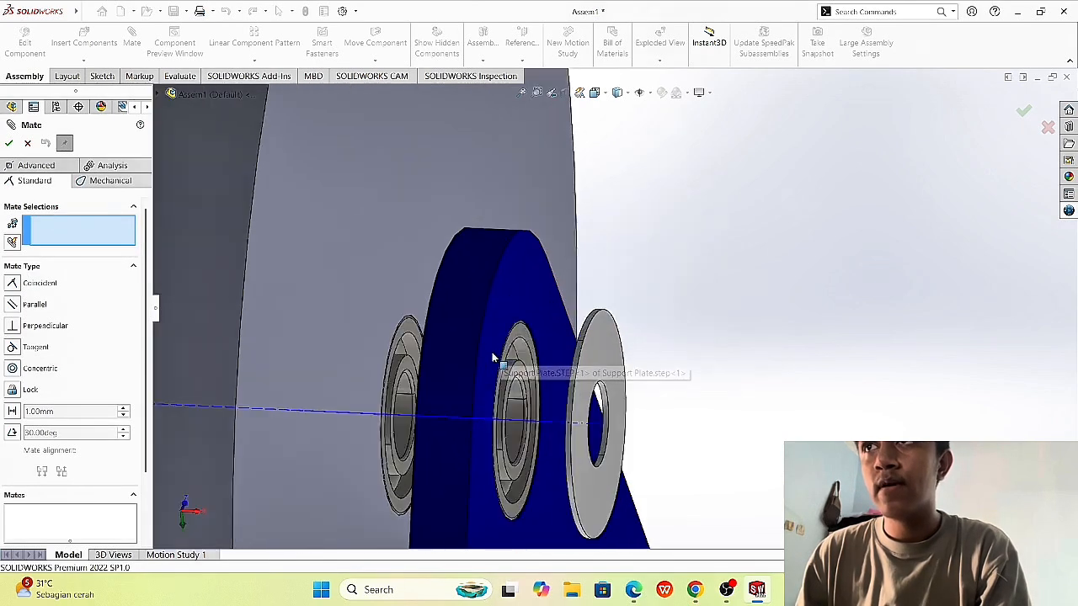
left_click(543, 350)
middle_click_drag(543, 349, 720, 362)
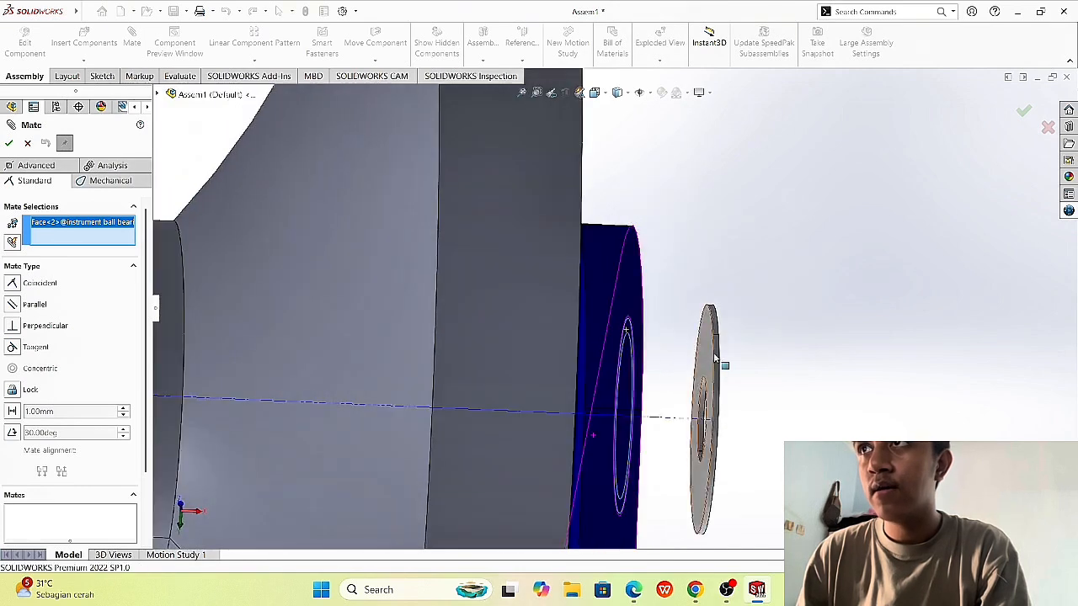
left_click(712, 361)
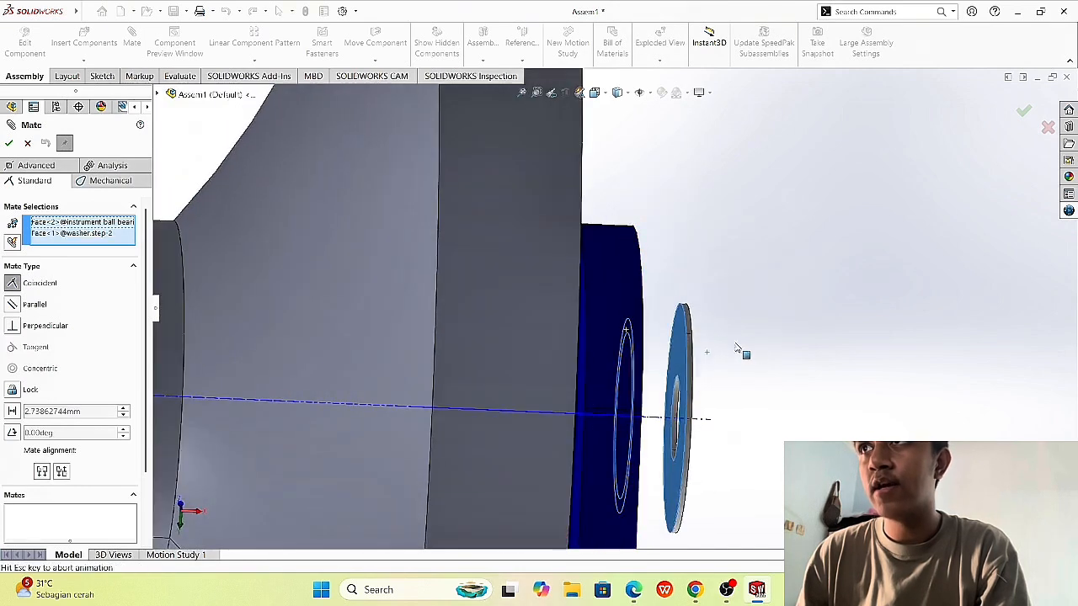
left_click(9, 143)
middle_click_drag(281, 339, 305, 317)
scroll(290, 315, "up", 3)
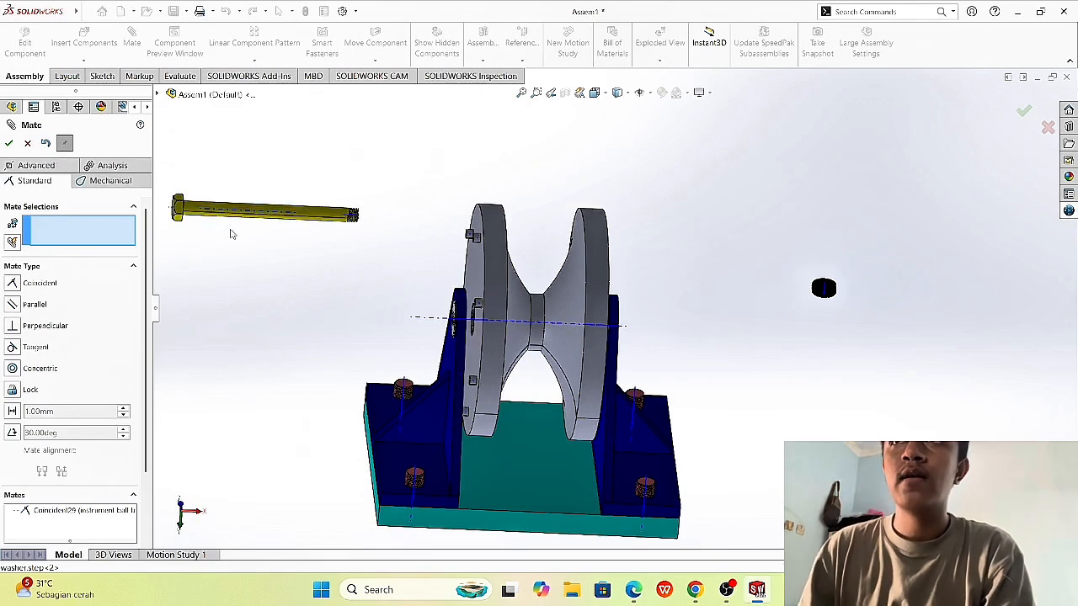
scroll(255, 234, "down", 2)
scroll(307, 244, "up", 2)
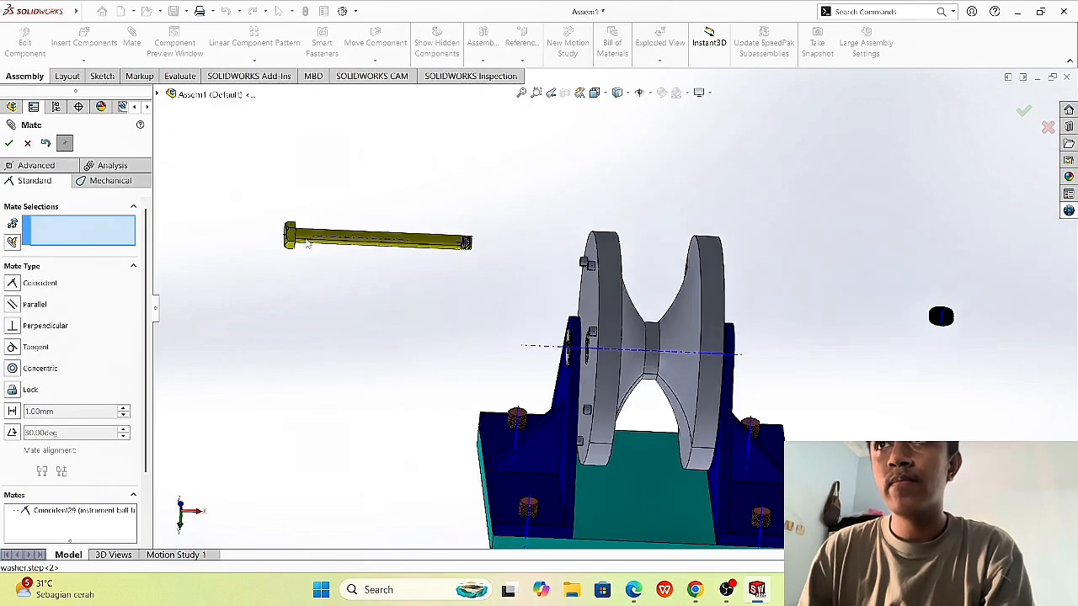
scroll(350, 260, "down", 4)
middle_click_drag(290, 282, 332, 281)
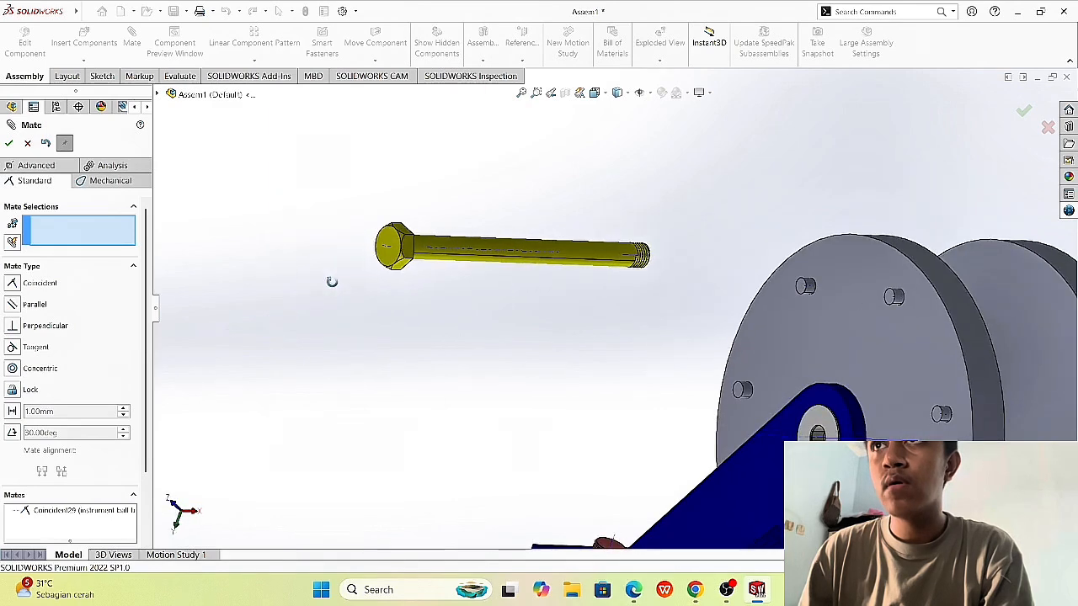
left_click(404, 262)
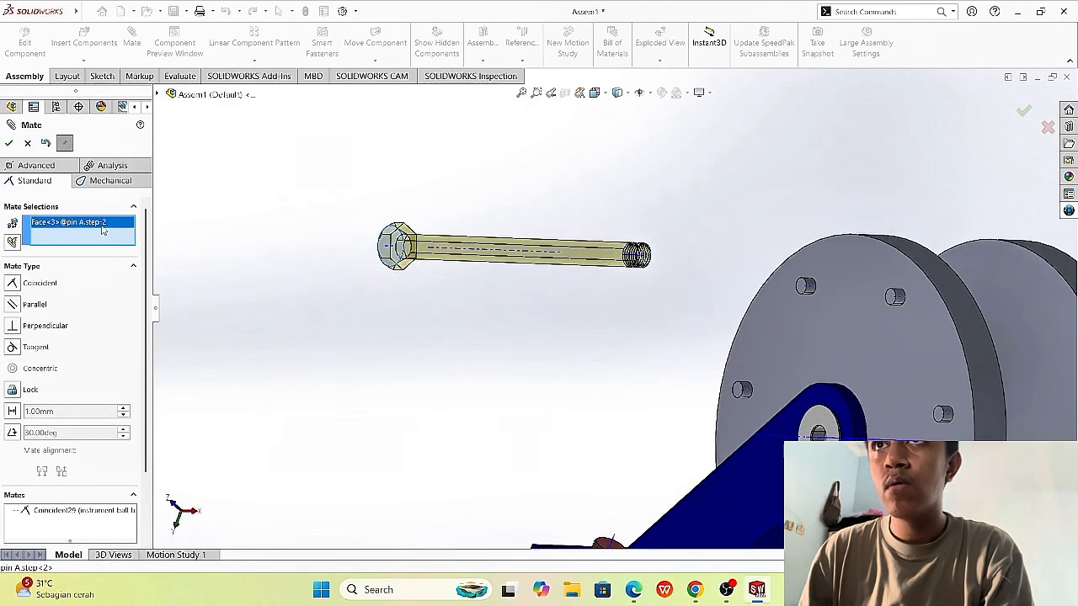
right_click(102, 225)
left_click(135, 243)
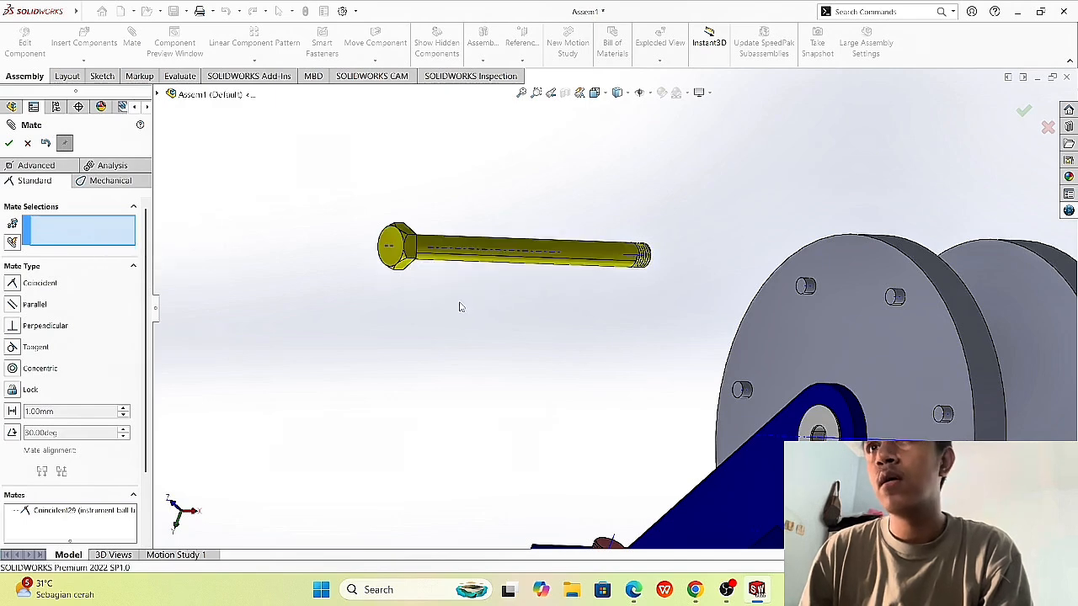
Step: Add a concentric mate between pin A's axis and the circular edge of the washer on the pin-side support plate
scroll(485, 279, "down", 2)
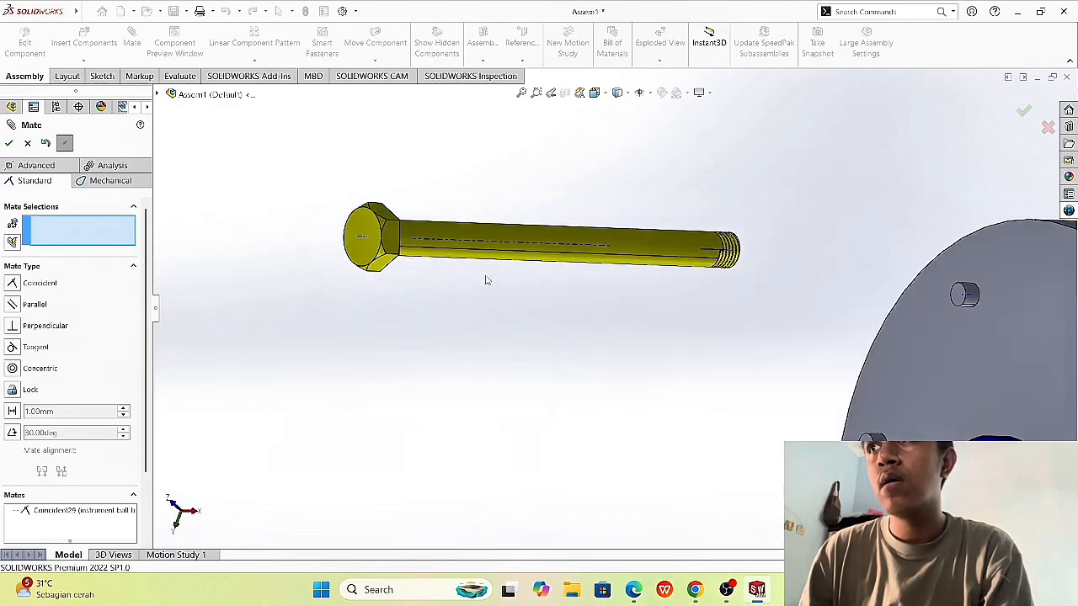
left_click(459, 240)
scroll(729, 368, "up", 2)
scroll(729, 369, "up", 1)
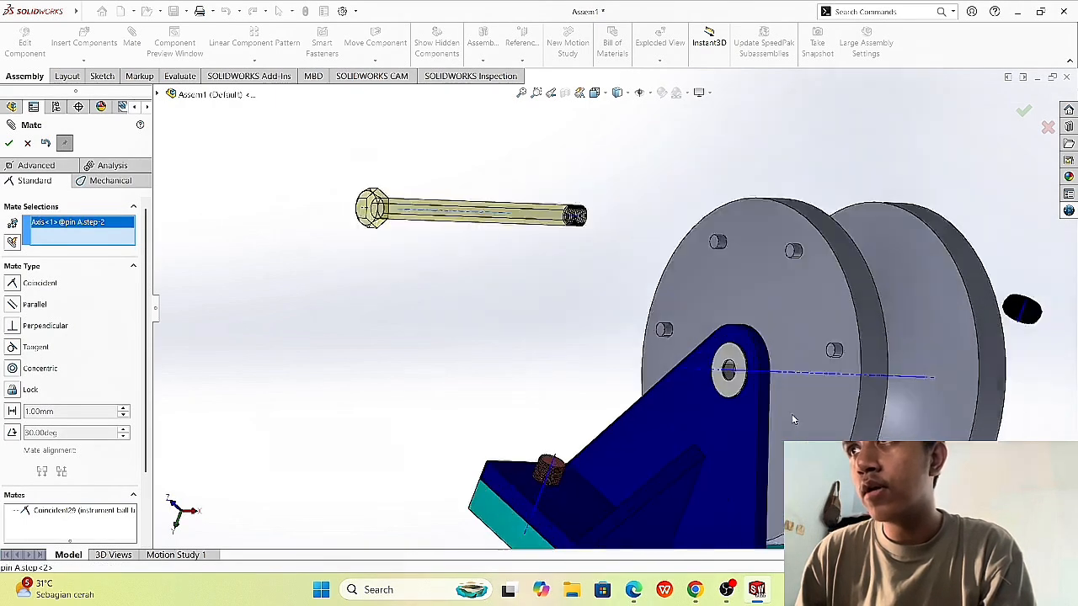
scroll(688, 383, "down", 4)
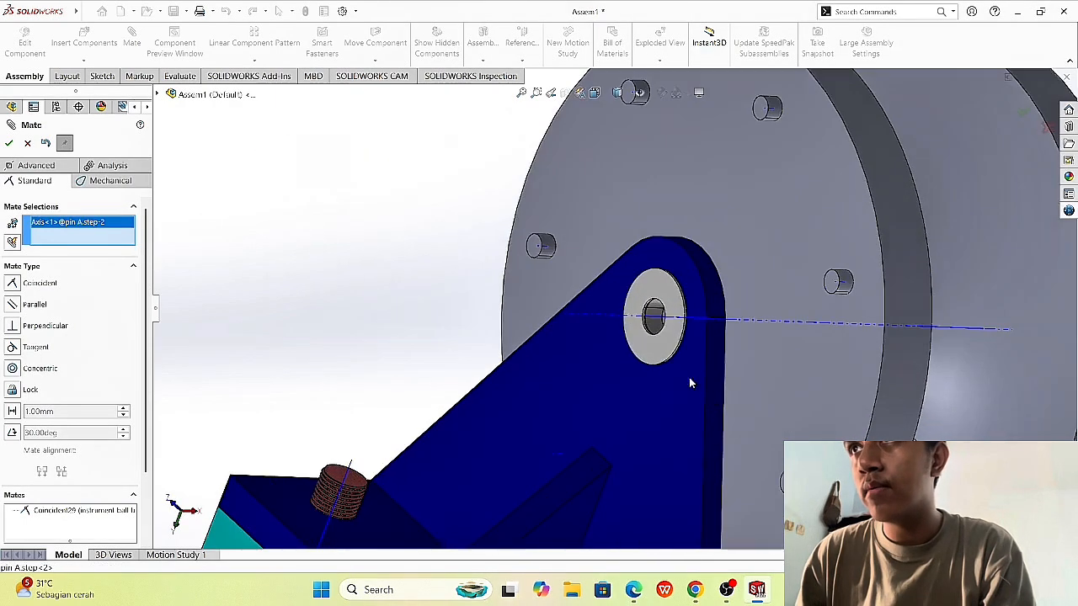
left_click(650, 344)
scroll(649, 349, "up", 3)
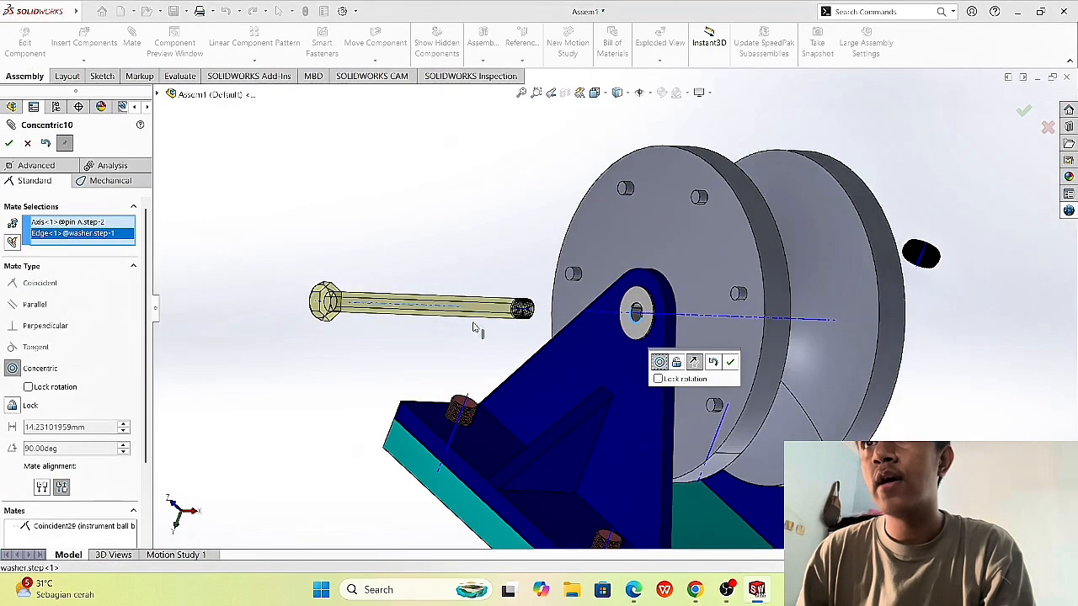
left_click(729, 363)
Step: Add a concentric mate between nut A's axis and the circular edge of the washer on the nut-side support plate
scroll(848, 341, "up", 5)
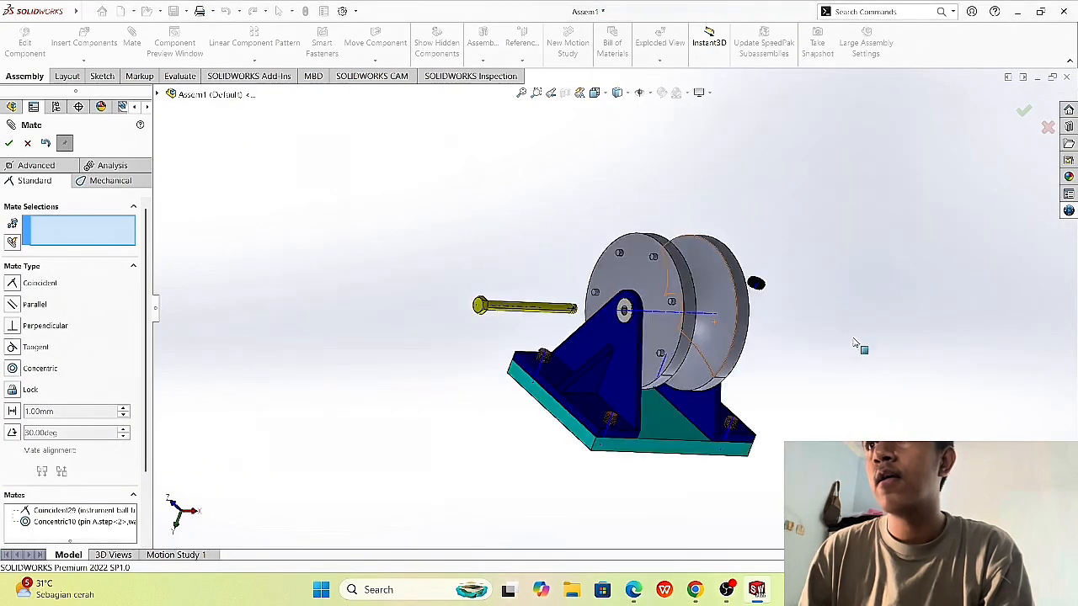
middle_click_drag(835, 318, 798, 329)
scroll(797, 330, "down", 3)
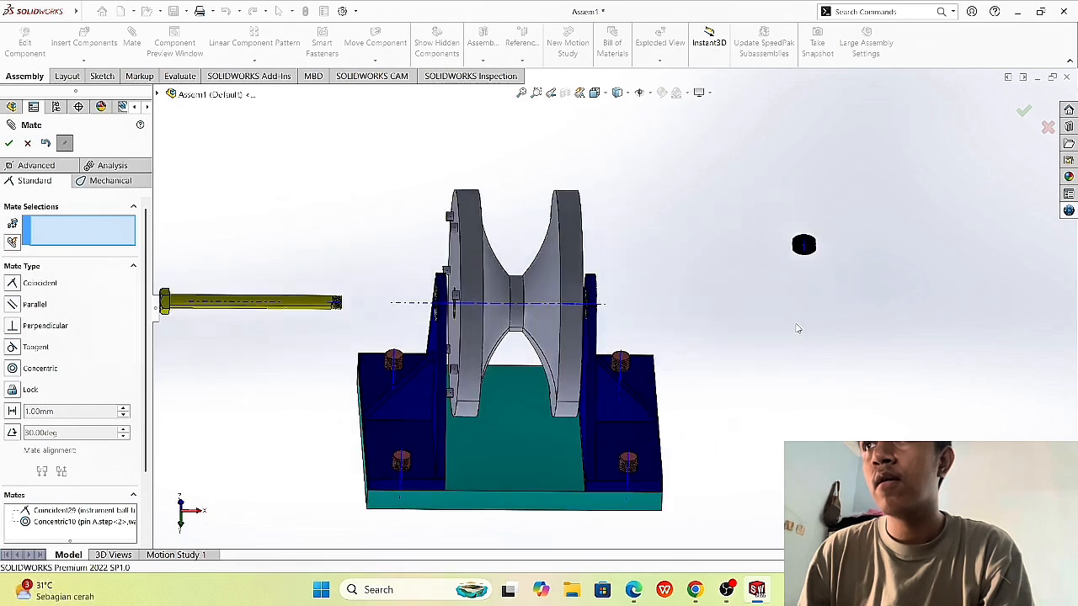
scroll(806, 259, "down", 2)
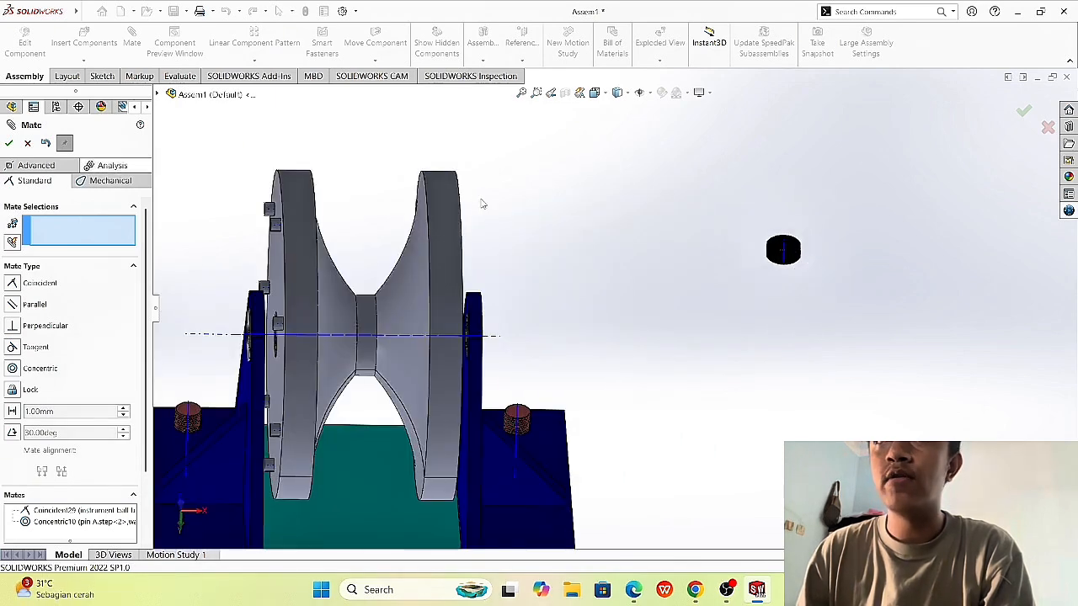
scroll(808, 260, "down", 3)
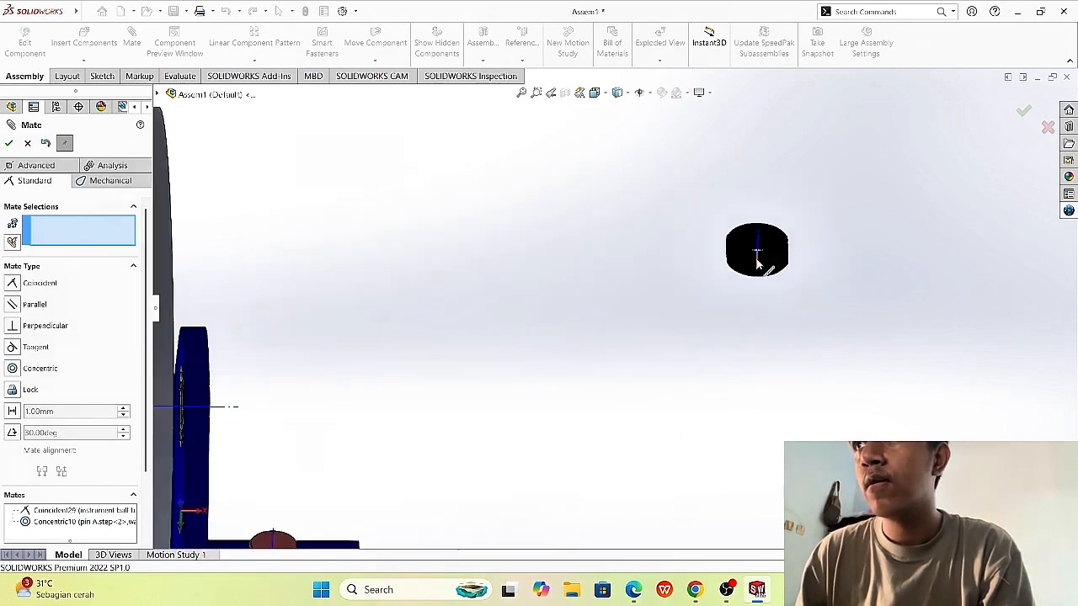
left_click(757, 263)
scroll(455, 368, "down", 1)
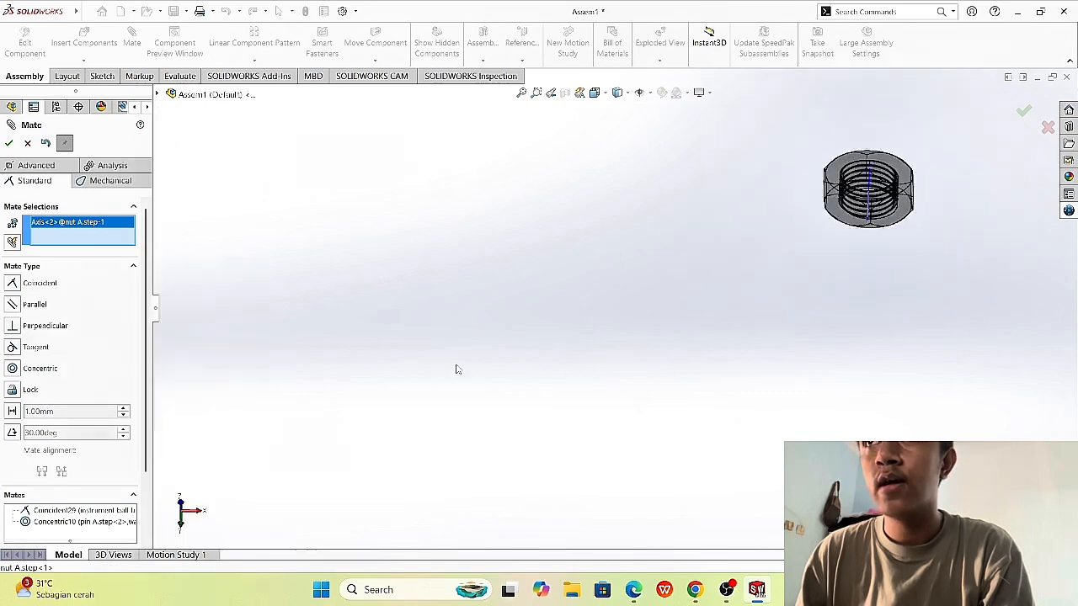
scroll(449, 360, "up", 3)
middle_click_drag(439, 359, 384, 364)
scroll(463, 372, "down", 4)
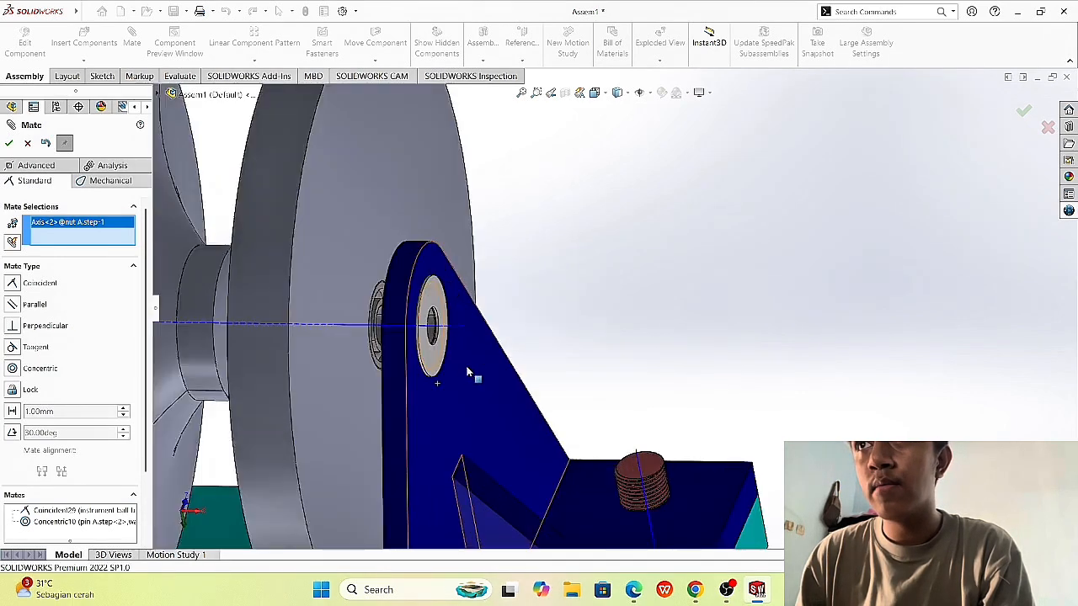
left_click(438, 327)
scroll(590, 345, "up", 5)
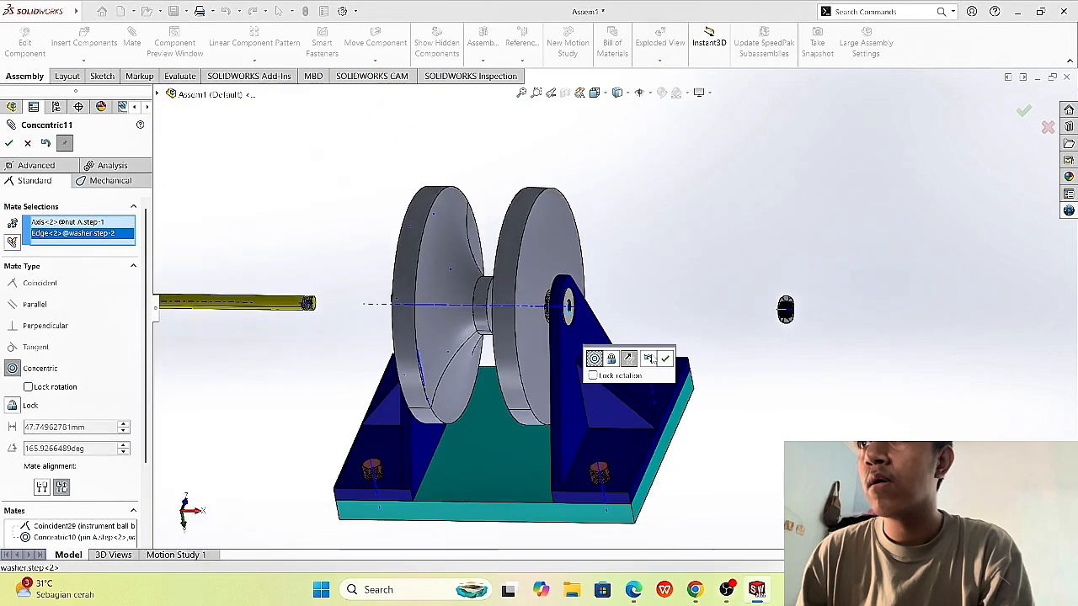
left_click(664, 358)
Step: Add a coincident mate between the underside of pin A's hex head and the outer face of the pin-side washer
scroll(606, 311, "up", 3)
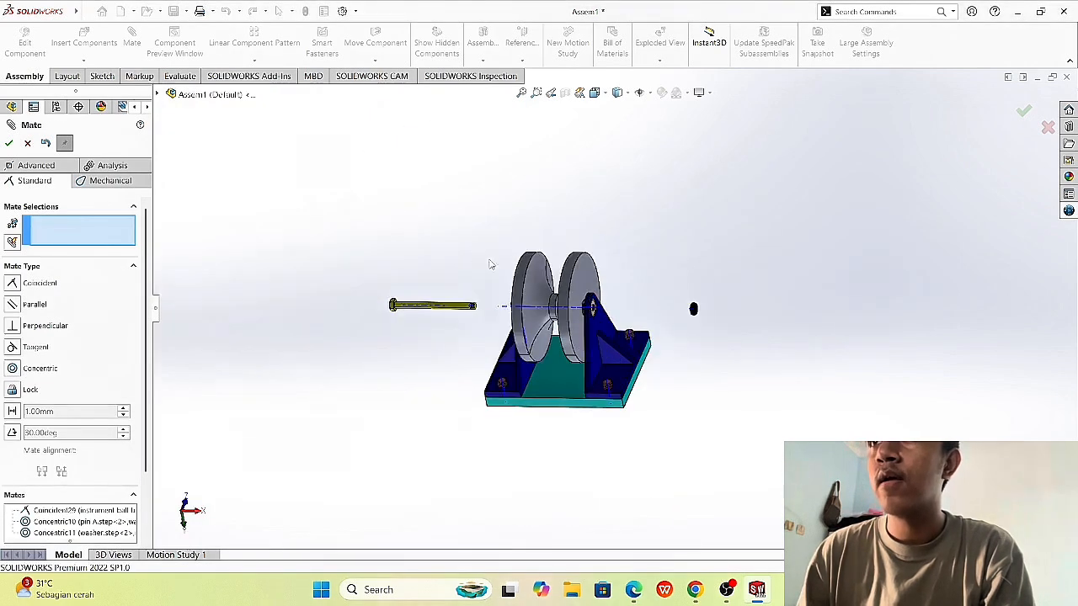
middle_click_drag(498, 264, 517, 269)
scroll(527, 282, "down", 5)
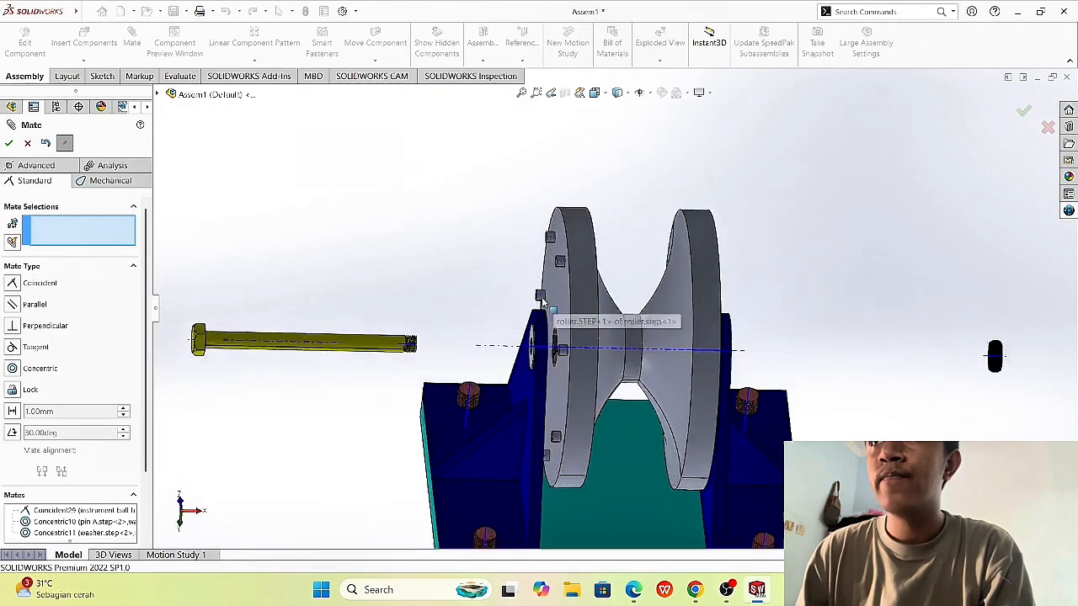
scroll(425, 336, "down", 3)
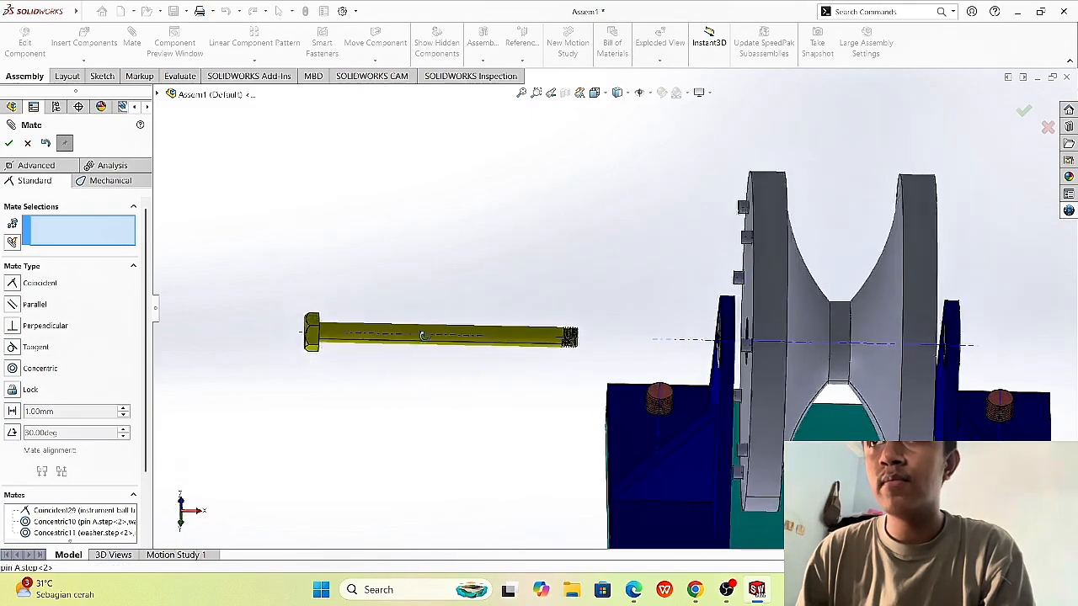
middle_click_drag(425, 337, 354, 328)
scroll(290, 324, "down", 5)
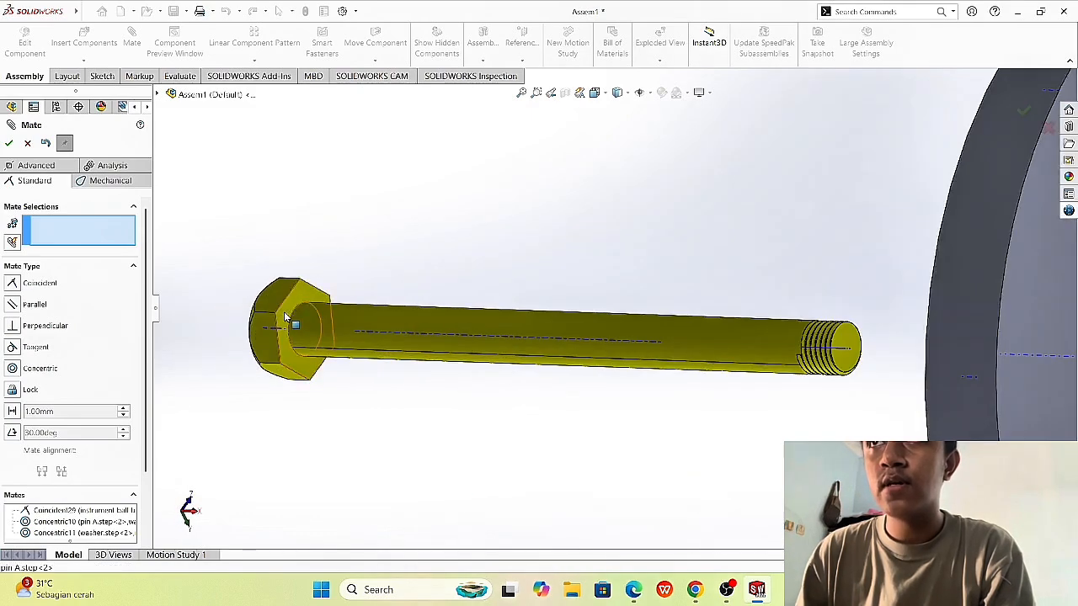
left_click(296, 321)
scroll(378, 428, "up", 3)
middle_click_drag(394, 424, 567, 409)
scroll(722, 373, "down", 2)
left_click(903, 413)
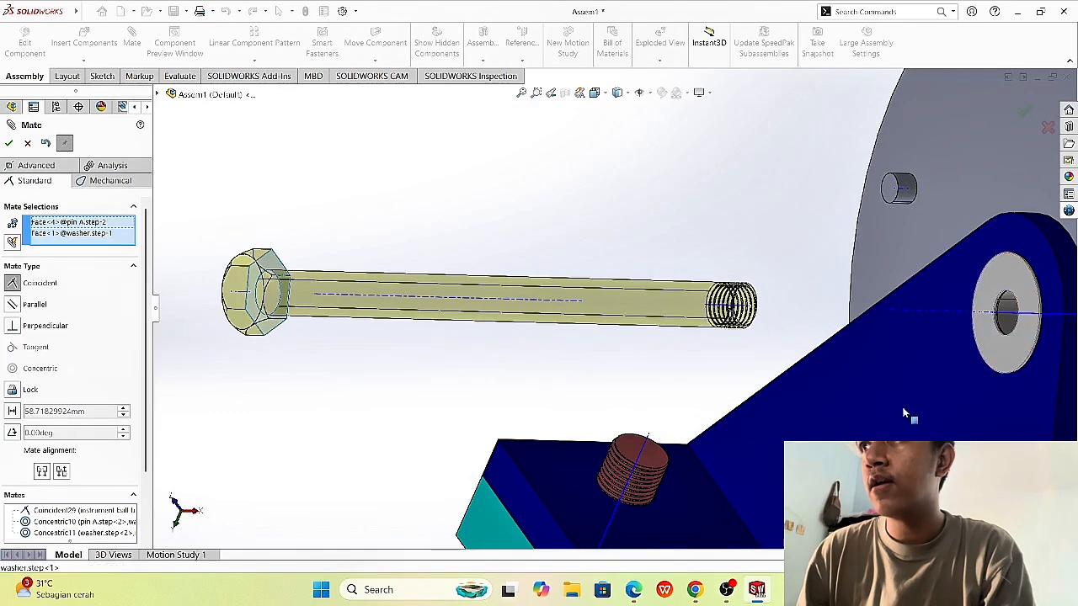
left_click(8, 144)
Step: Finish mating and slide nut A along the roller axis onto the threaded end of pin A
scroll(580, 292, "up", 3)
middle_click_drag(520, 282, 736, 171)
middle_click_drag(874, 356, 885, 342)
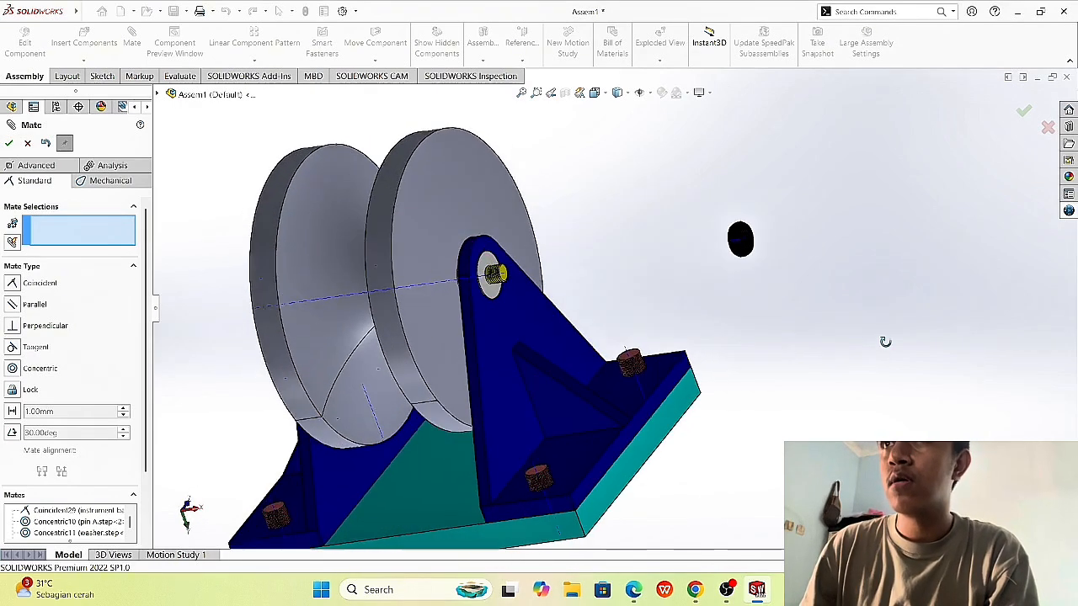
left_click(27, 143)
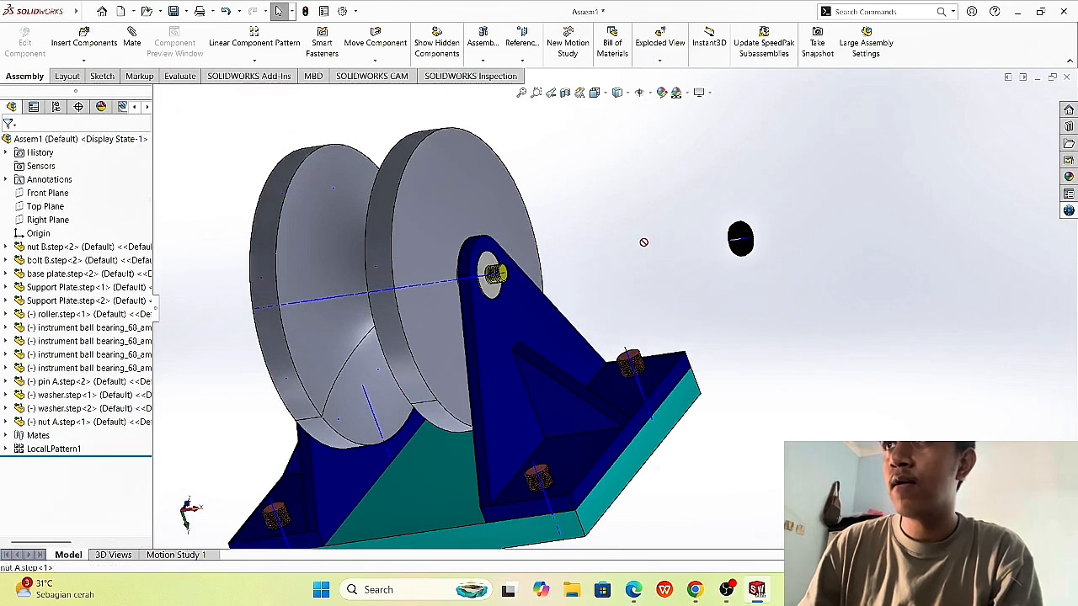
left_click_drag(734, 230, 449, 307)
scroll(613, 283, "up", 3)
scroll(566, 286, "down", 7)
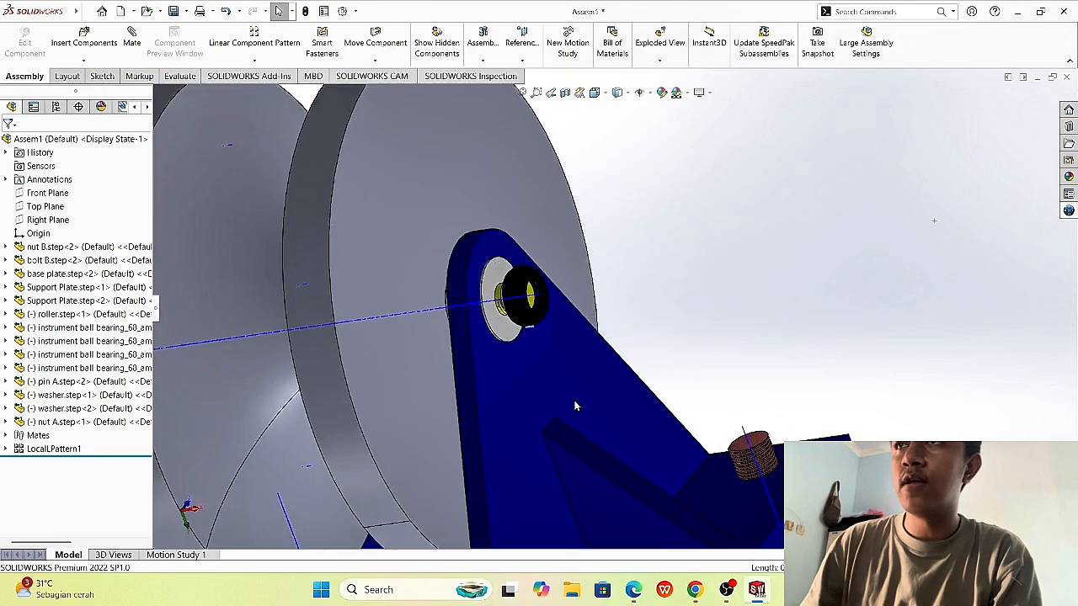
Step: Start a Screw mechanical mate and remove the preselected nut A edge from its selections
left_click(87, 12)
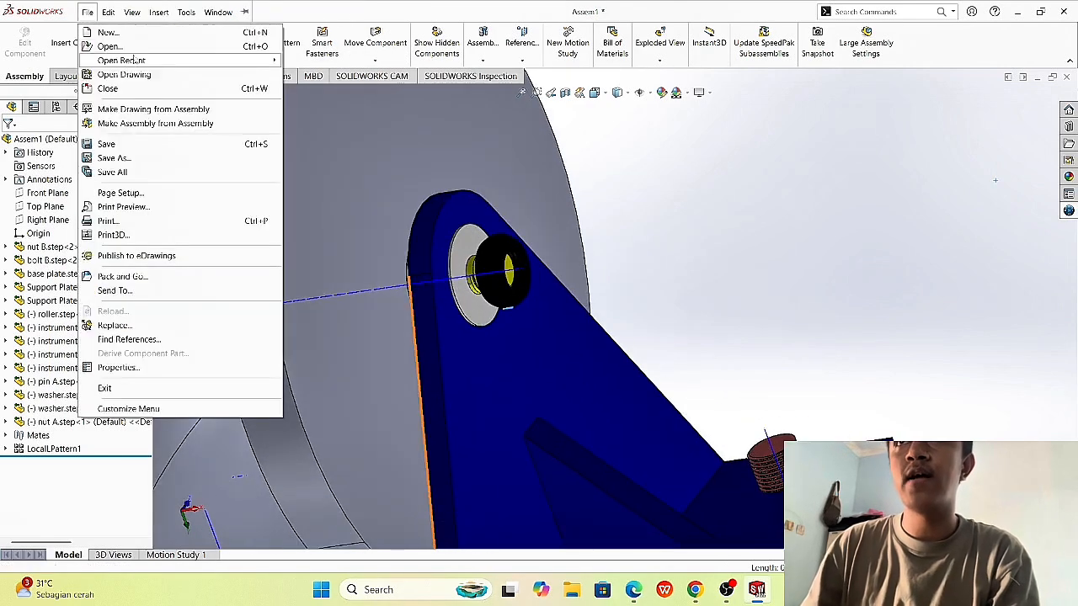
left_click(63, 82)
left_click(24, 76)
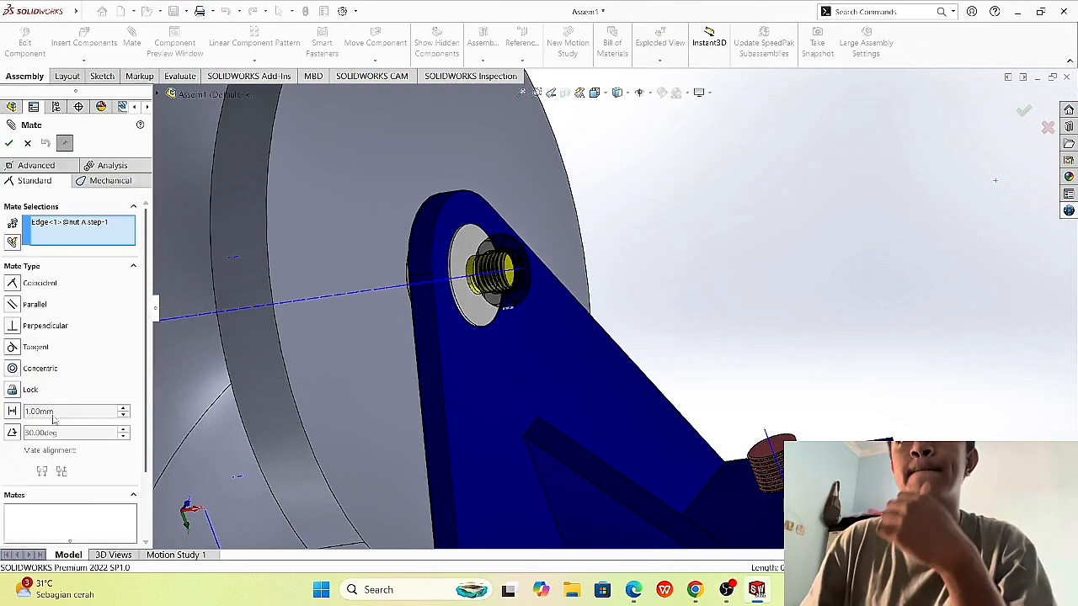
left_click(108, 180)
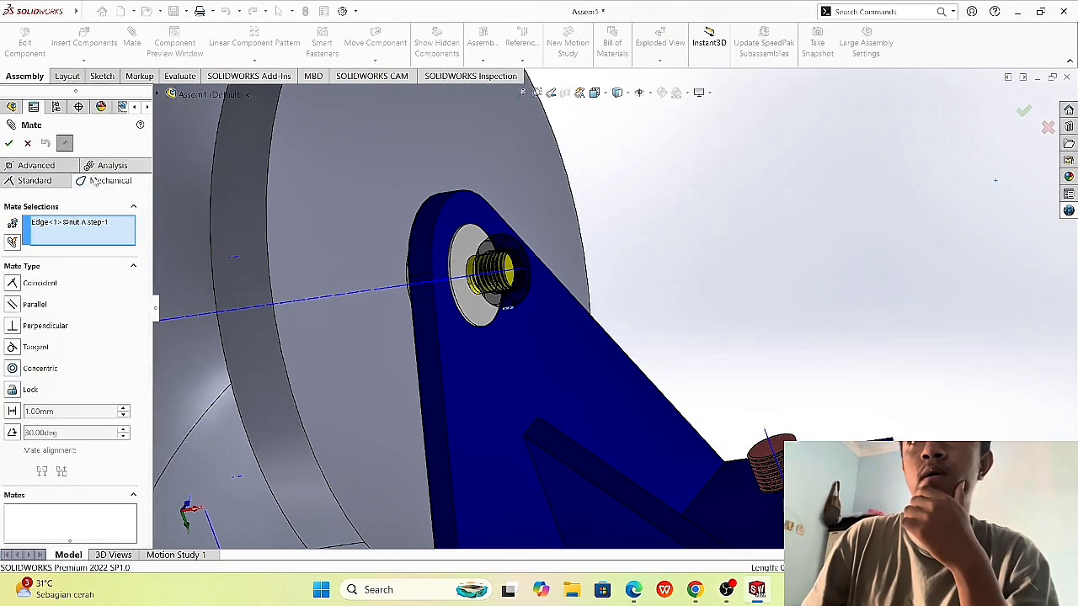
left_click(17, 385)
scroll(515, 284, "down", 5)
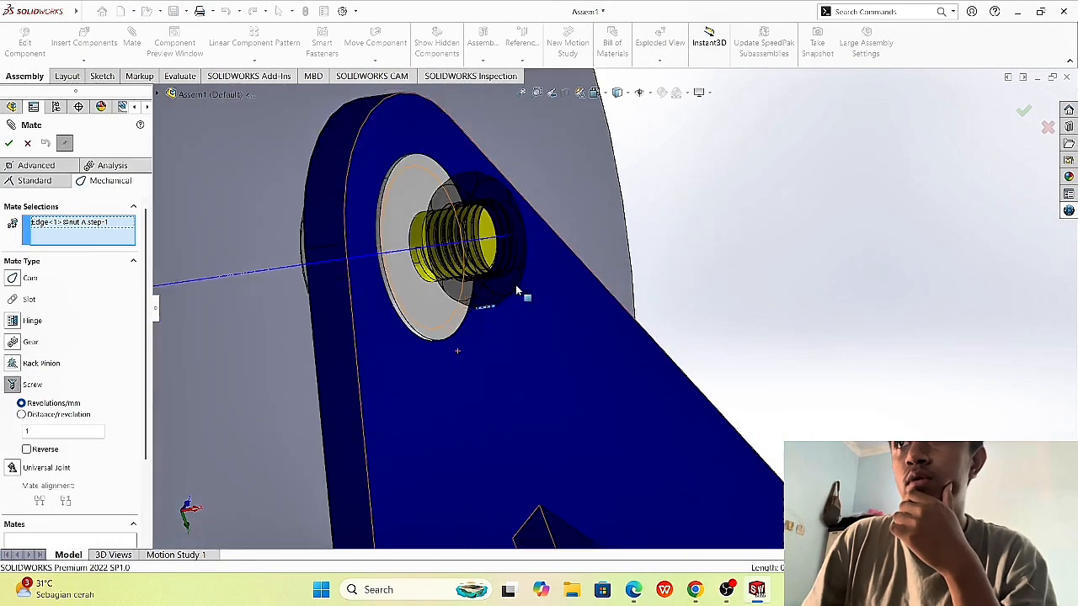
scroll(584, 261, "down", 4)
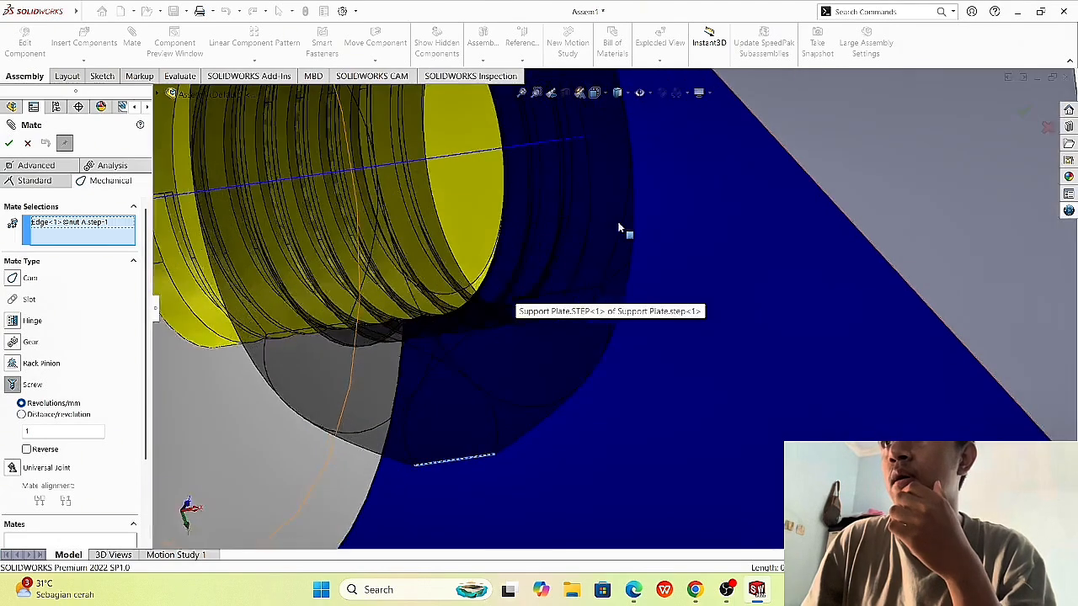
scroll(576, 229, "down", 3)
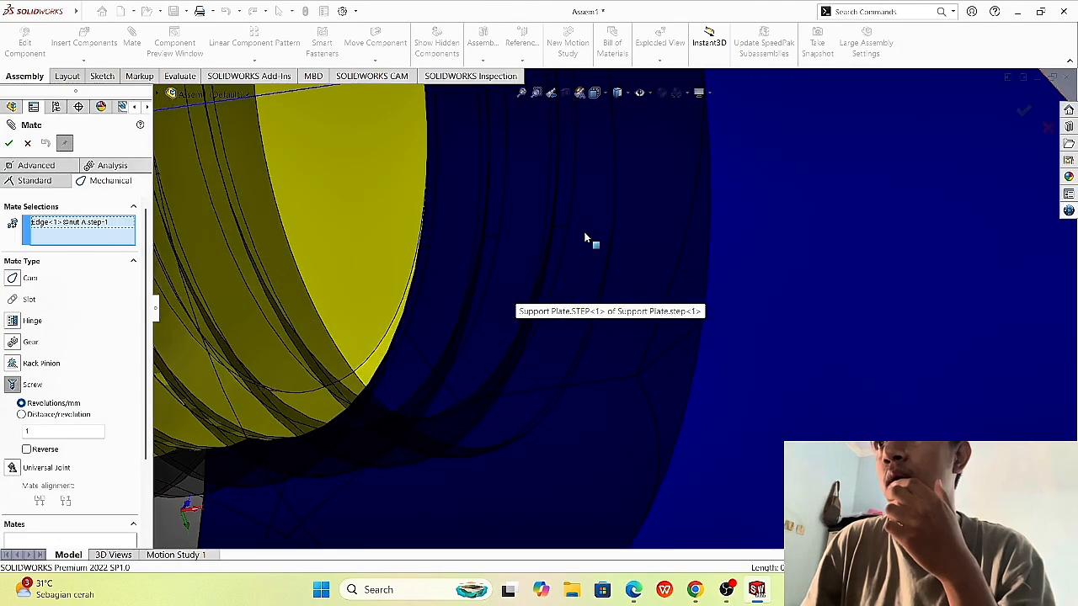
scroll(583, 228, "up", 6)
right_click(100, 223)
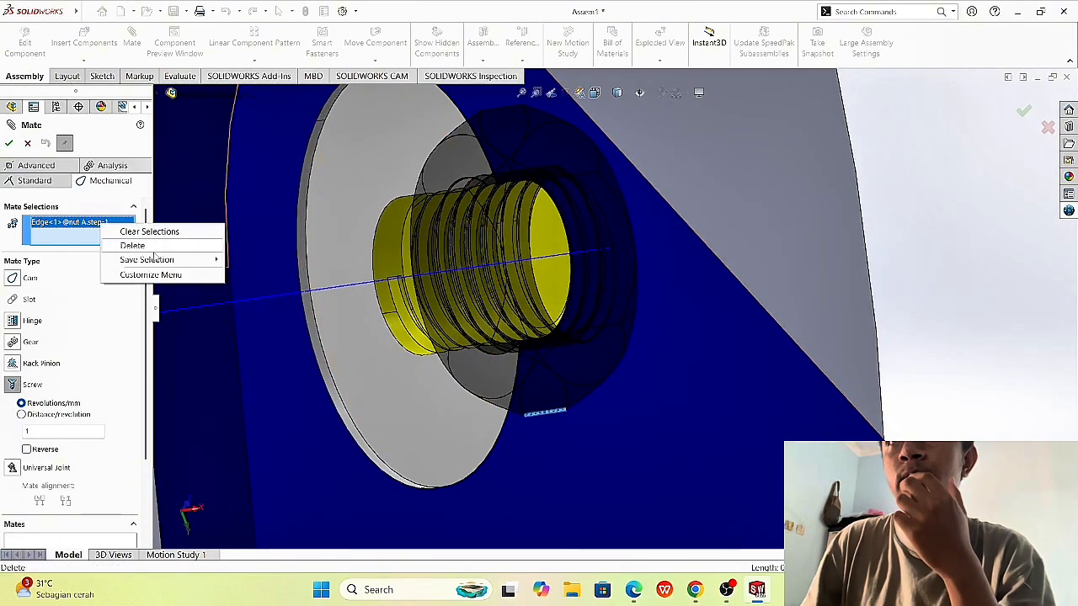
left_click(150, 247)
Step: Select a helical thread face inside nut A and a thread face on pin A as the screw mate references
scroll(668, 294, "down", 6)
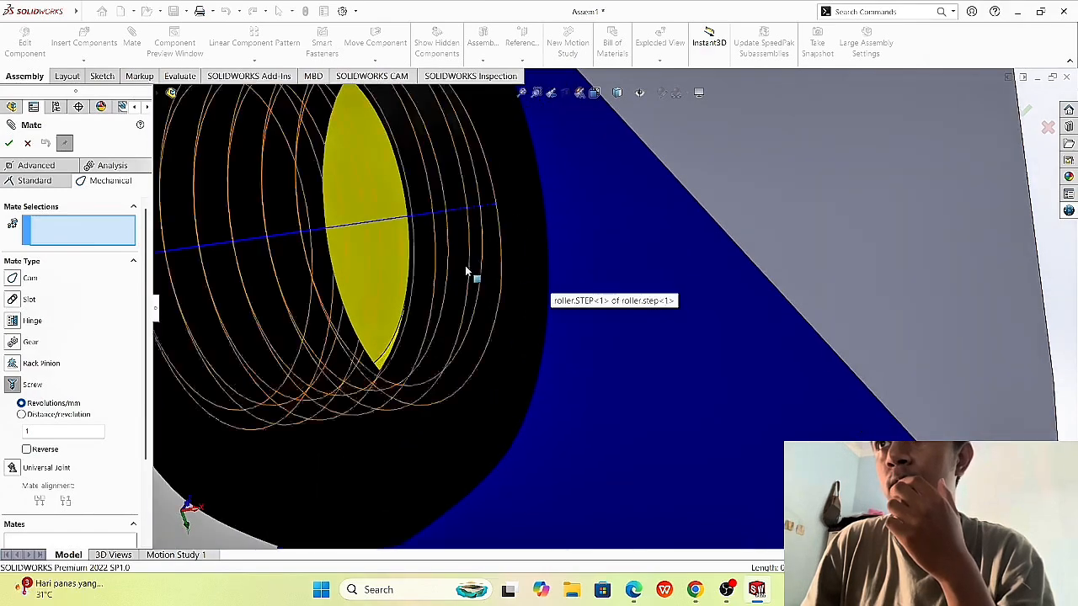
scroll(463, 271, "down", 3)
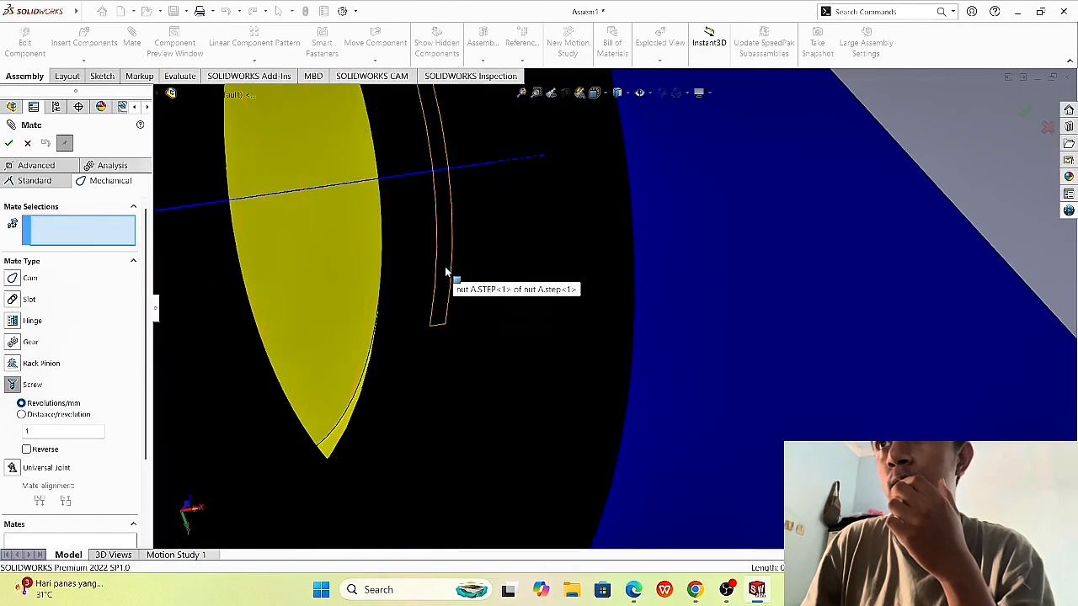
left_click(446, 272)
scroll(437, 269, "up", 6)
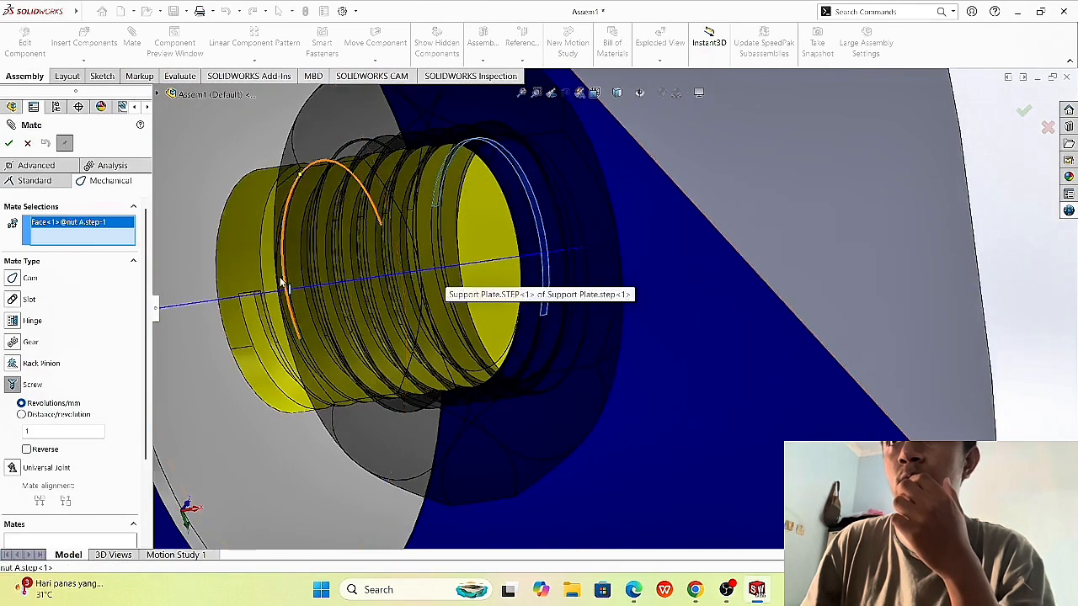
middle_click_drag(425, 267, 301, 301)
scroll(303, 309, "down", 6)
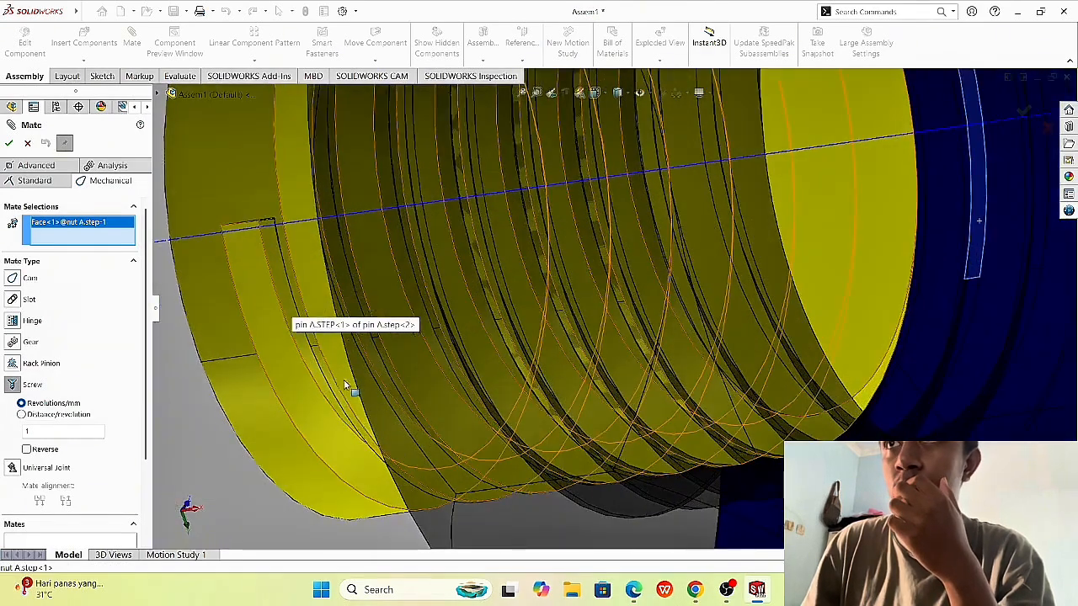
left_click(330, 384)
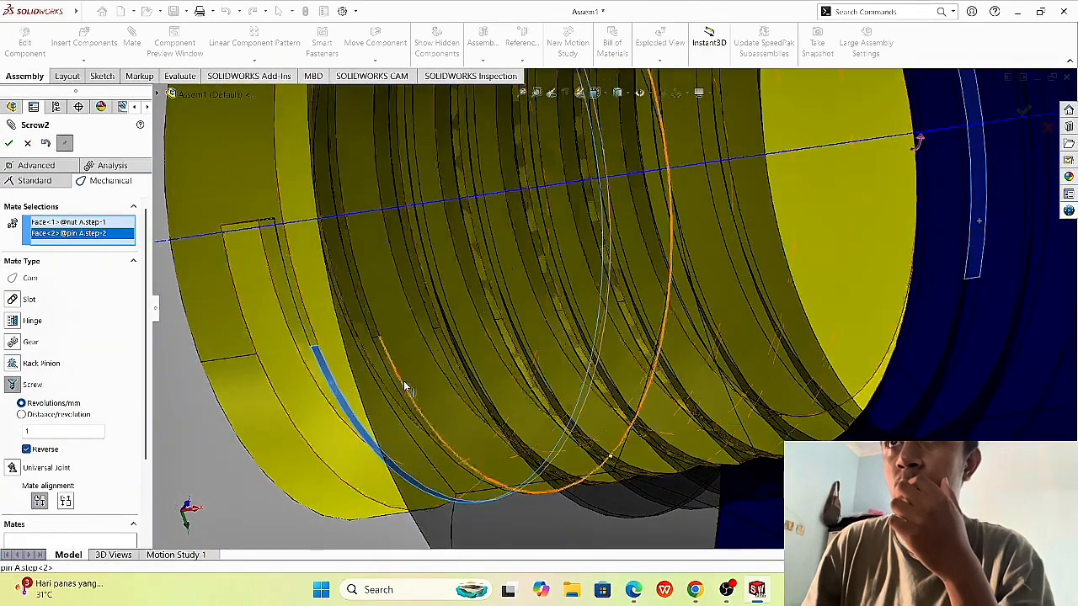
Step: Set the screw mate to a distance per revolution of 2 mm with the direction reversed, and accept it
scroll(409, 383, "up", 5)
scroll(420, 383, "up", 2)
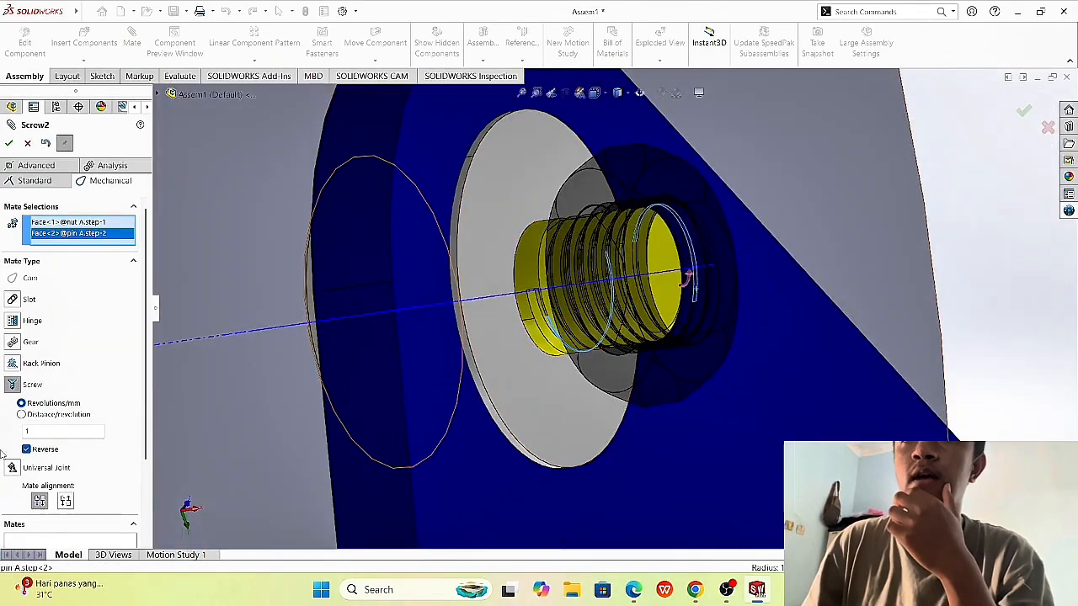
scroll(59, 438, "down", 3)
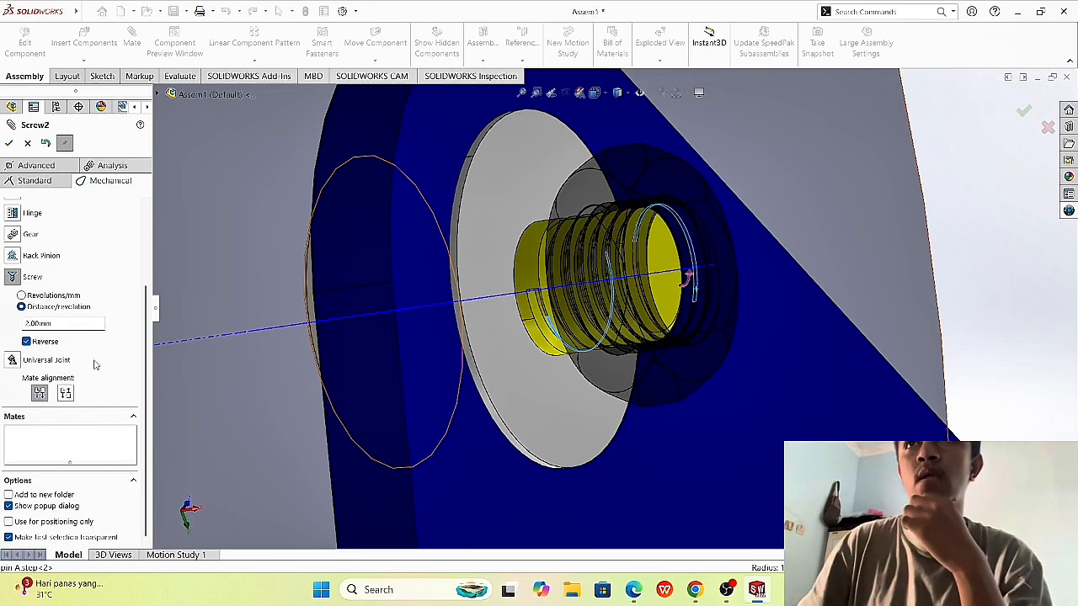
left_click(9, 143)
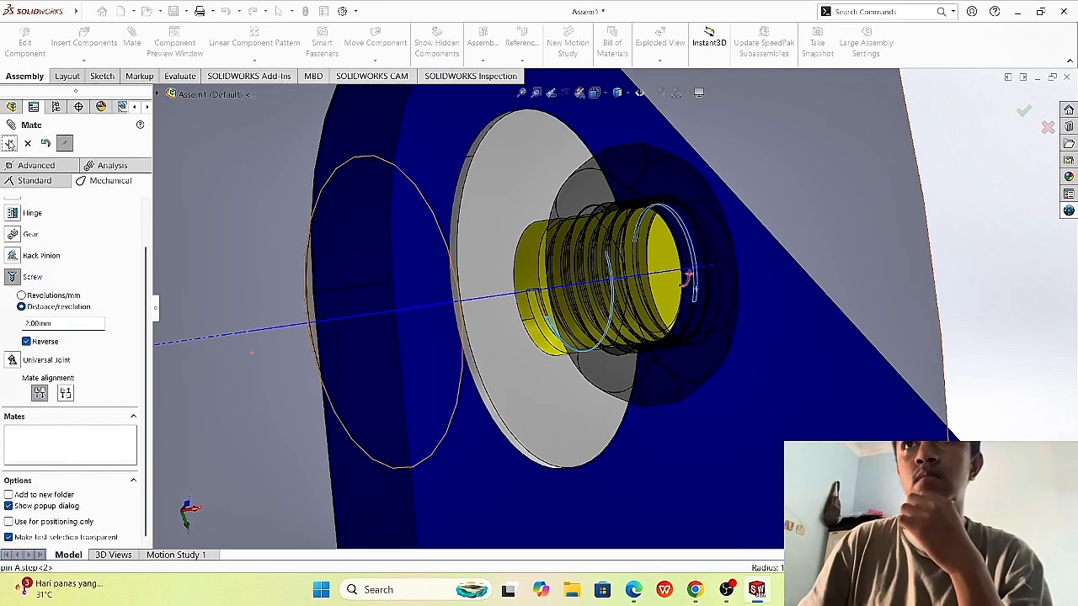
Step: Start an advanced distance limit mate between the nut-side washer's outer face and nut A's face facing the washer
left_click(28, 179)
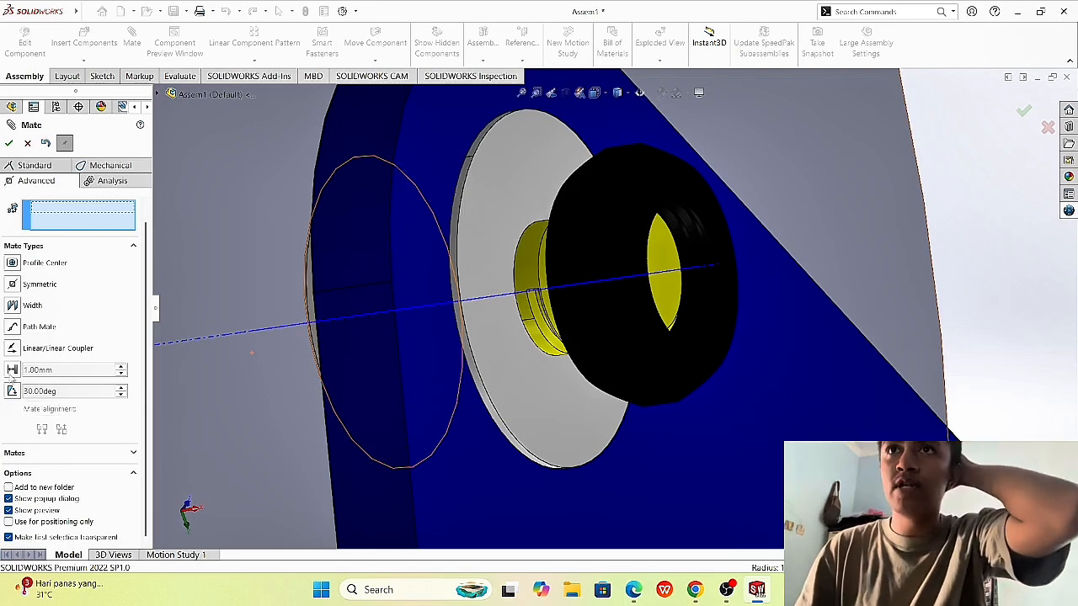
left_click(12, 370)
left_click(483, 277)
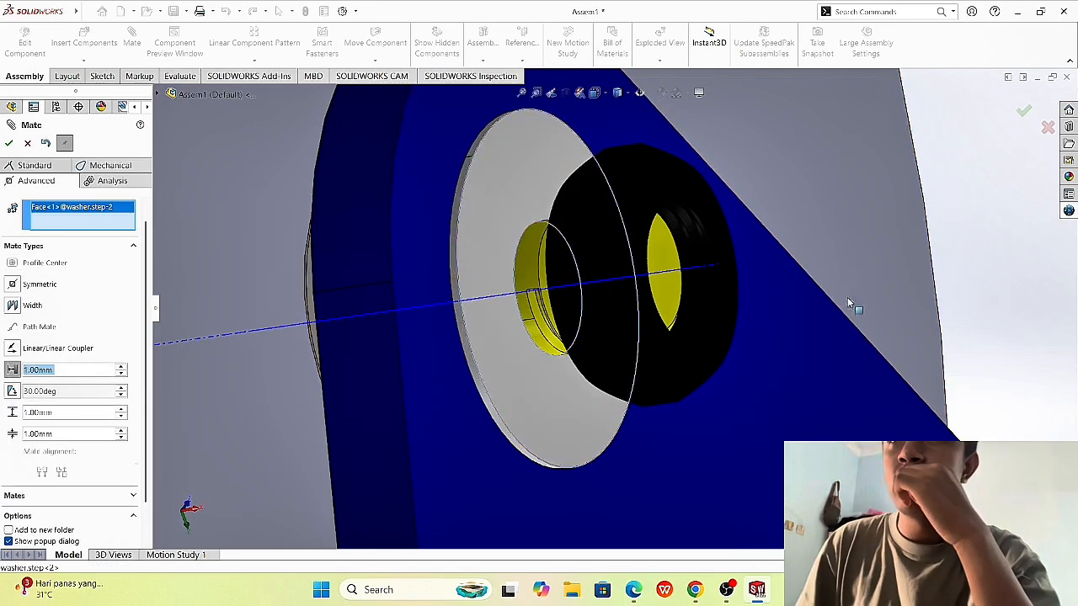
middle_click_drag(861, 221, 887, 210)
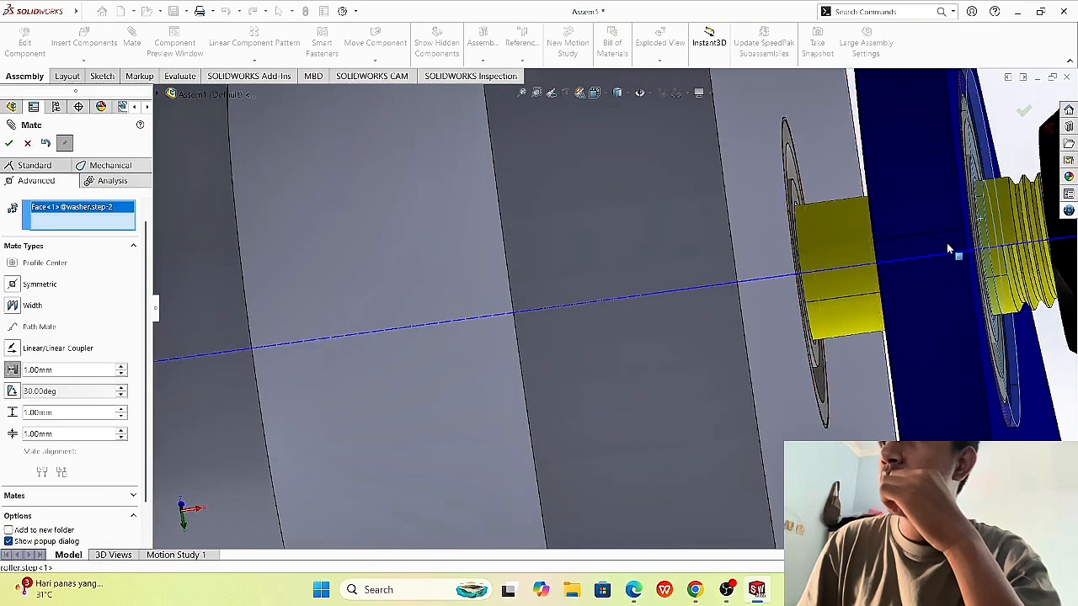
scroll(947, 244, "up", 4)
middle_click_drag(876, 252, 811, 265)
scroll(810, 264, "down", 5)
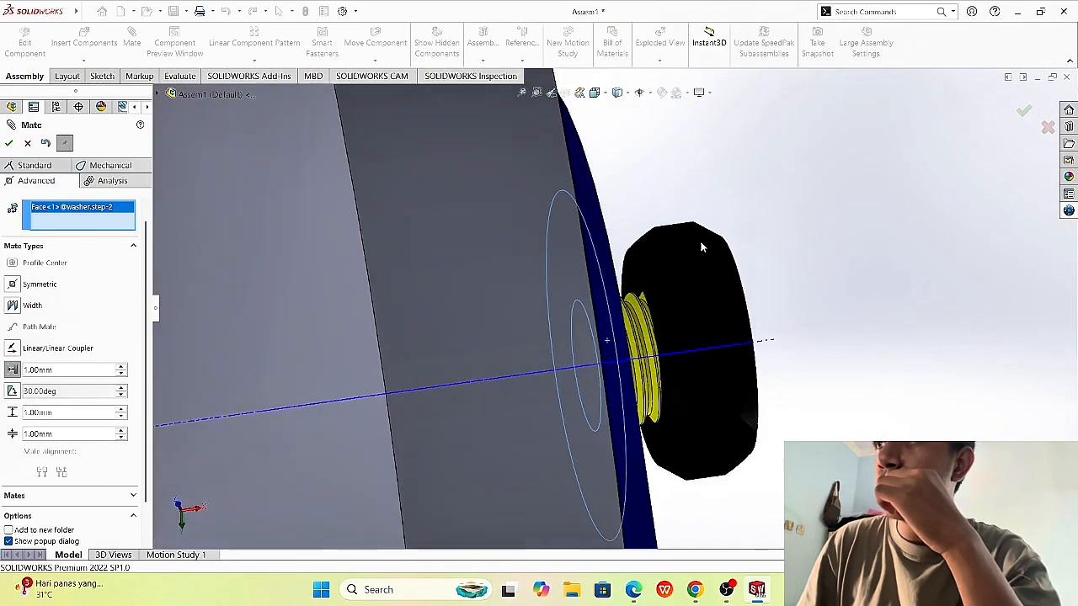
left_click(640, 277)
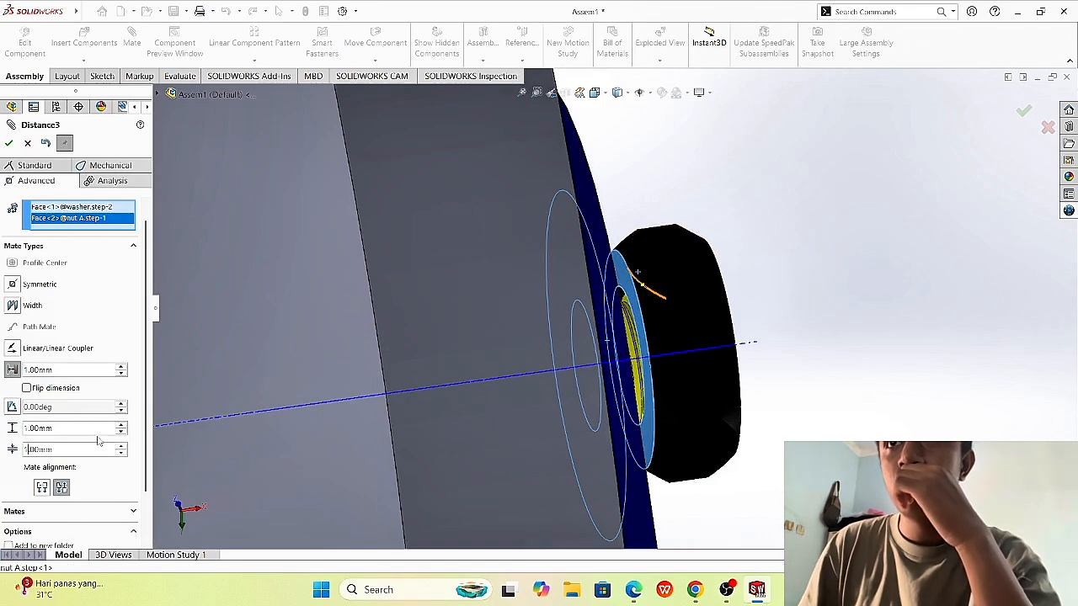
Step: Set the limit distance to a minimum of 0 mm and a maximum of 2.60 mm, accept it and finish mating
right_click(28, 448)
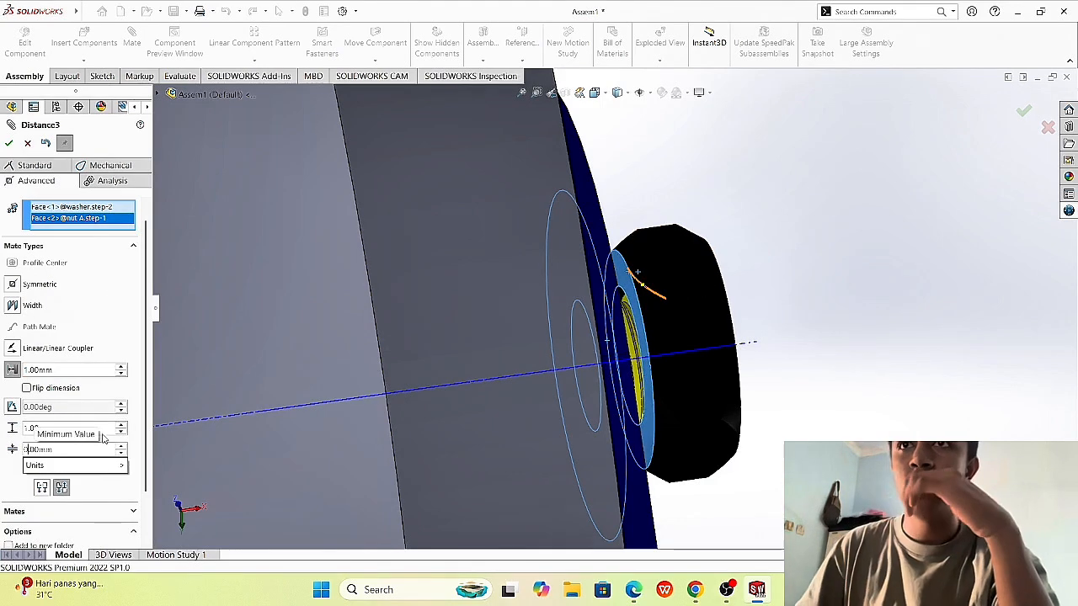
right_click(35, 428)
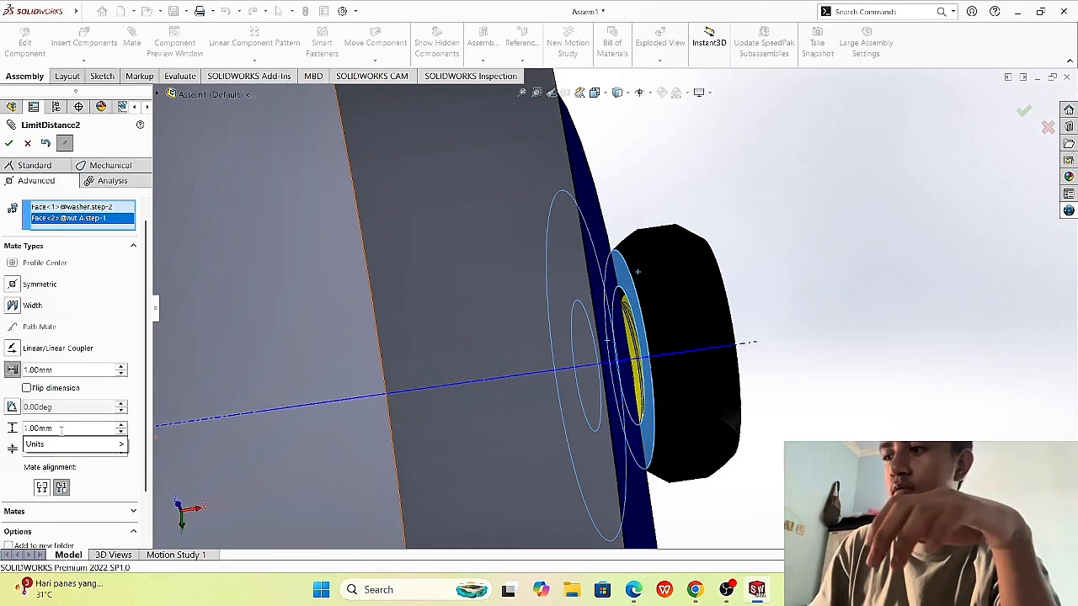
key("BackSpace")
key("BackSpace")
key("BackSpace")
key("BackSpace")
type("2.60")
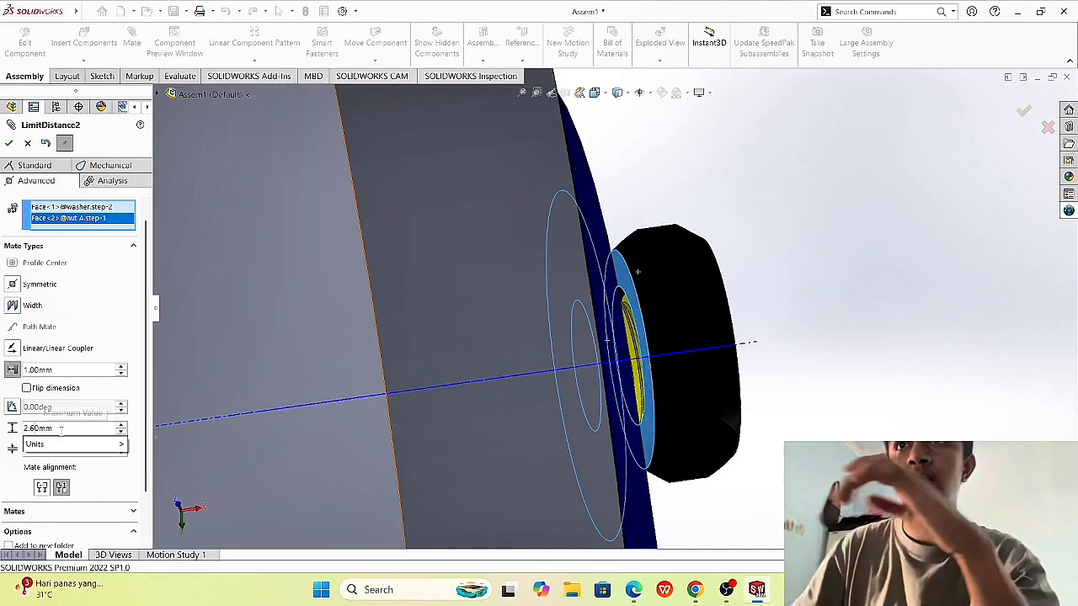
left_click(11, 147)
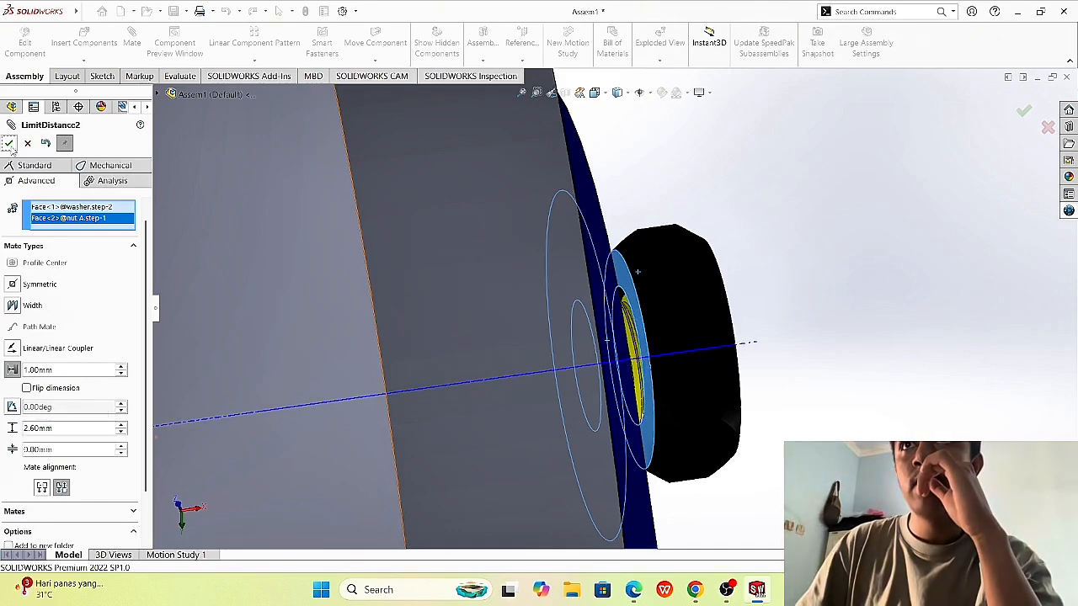
left_click(9, 144)
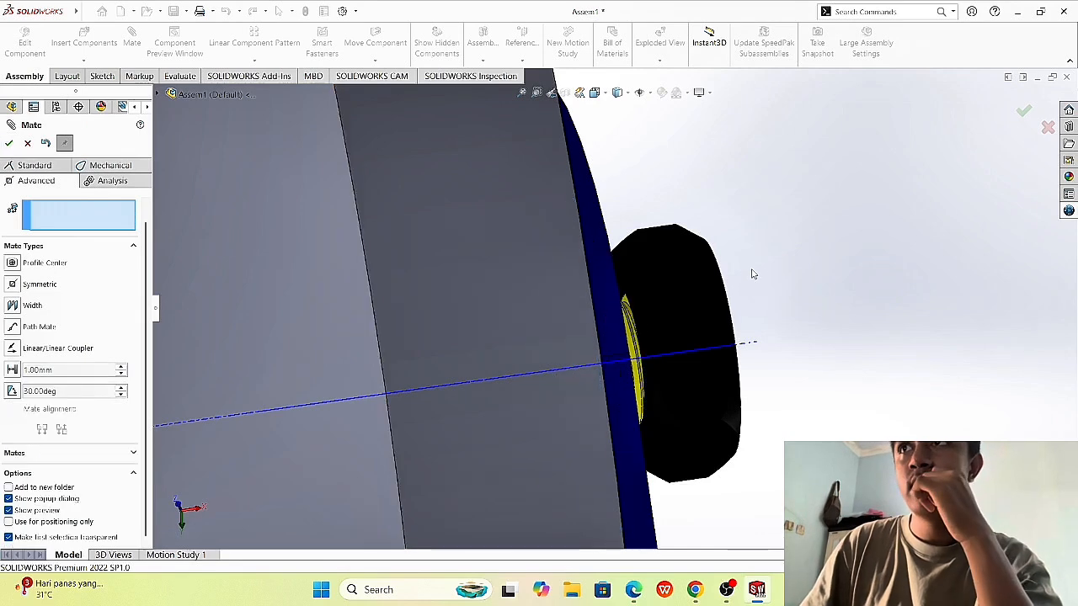
key("Escape")
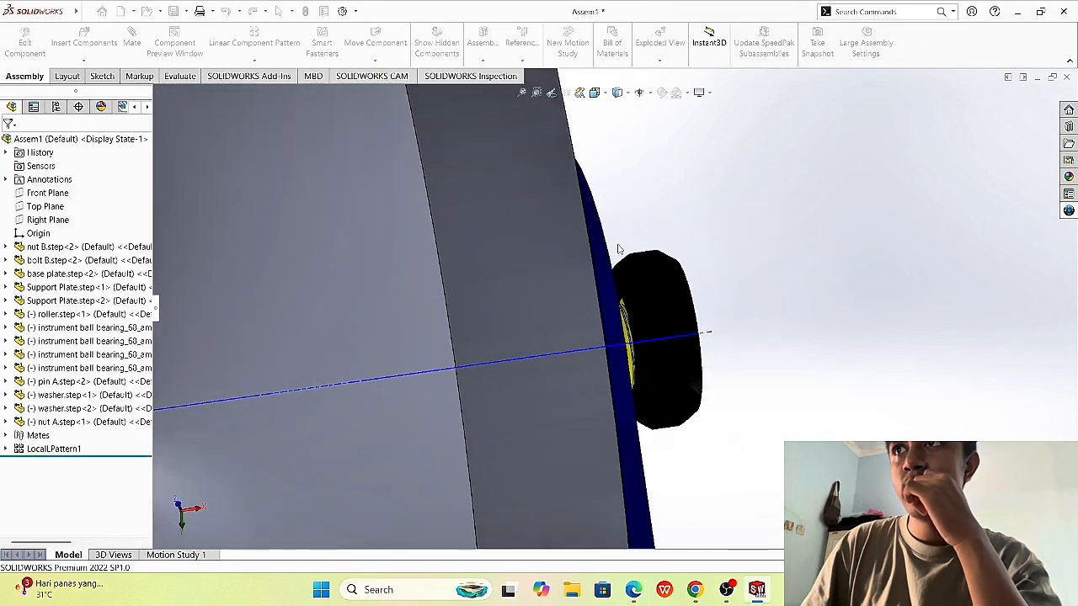
Step: Move nut A outward along the threaded end of pin A, away from the washer
scroll(618, 251, "up", 8)
middle_click_drag(712, 268, 644, 319)
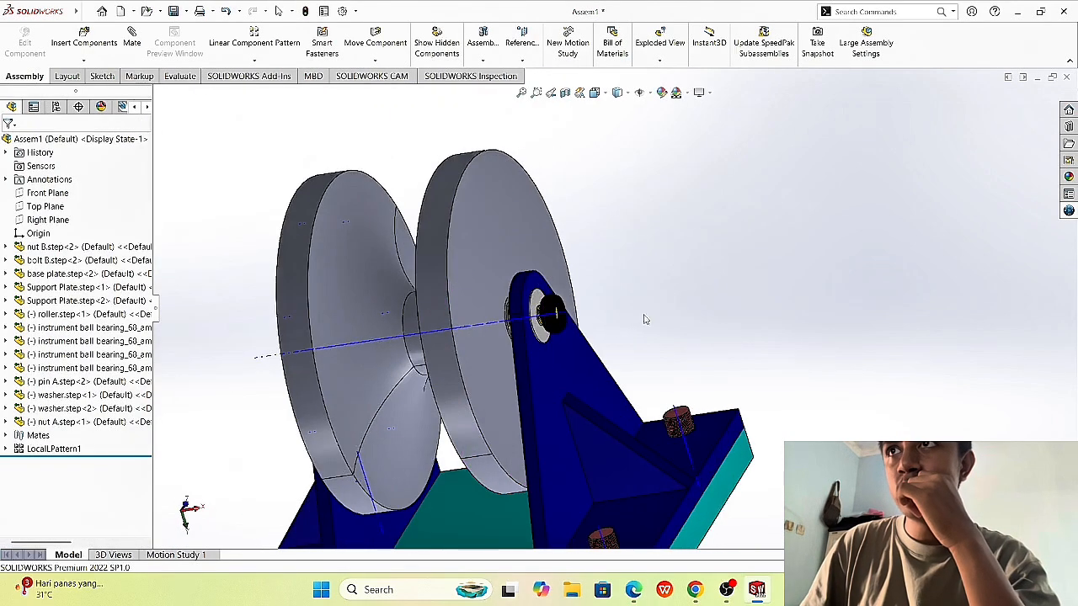
mouse_move(550, 307)
left_mouse_down()
mouse_move(601, 277)
mouse_move(553, 301)
left_mouse_up()
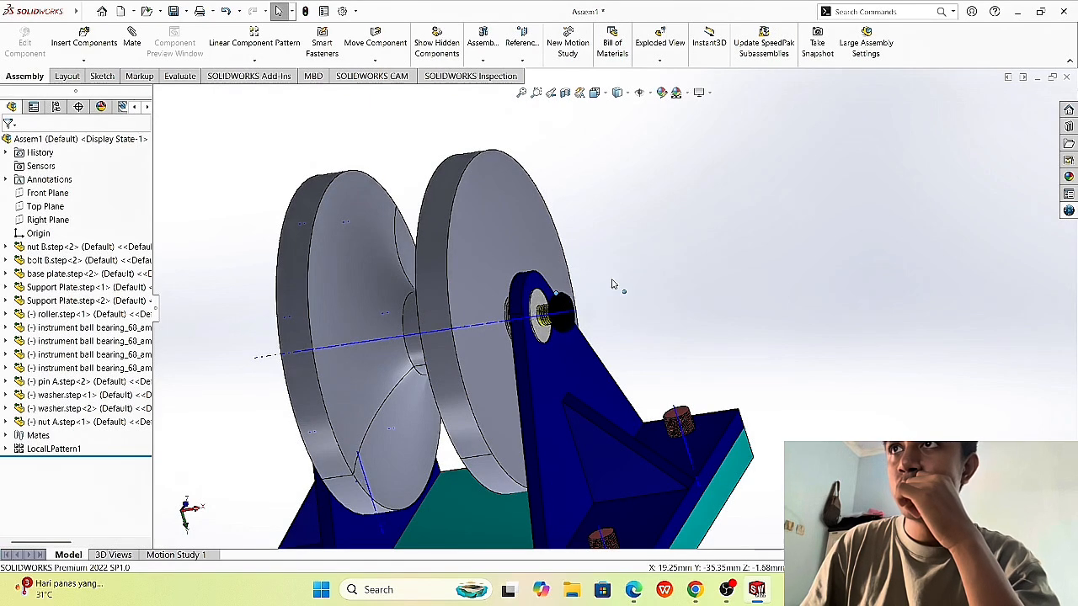
Step: Fix pin A in place in the assembly
middle_click_drag(614, 284, 684, 260)
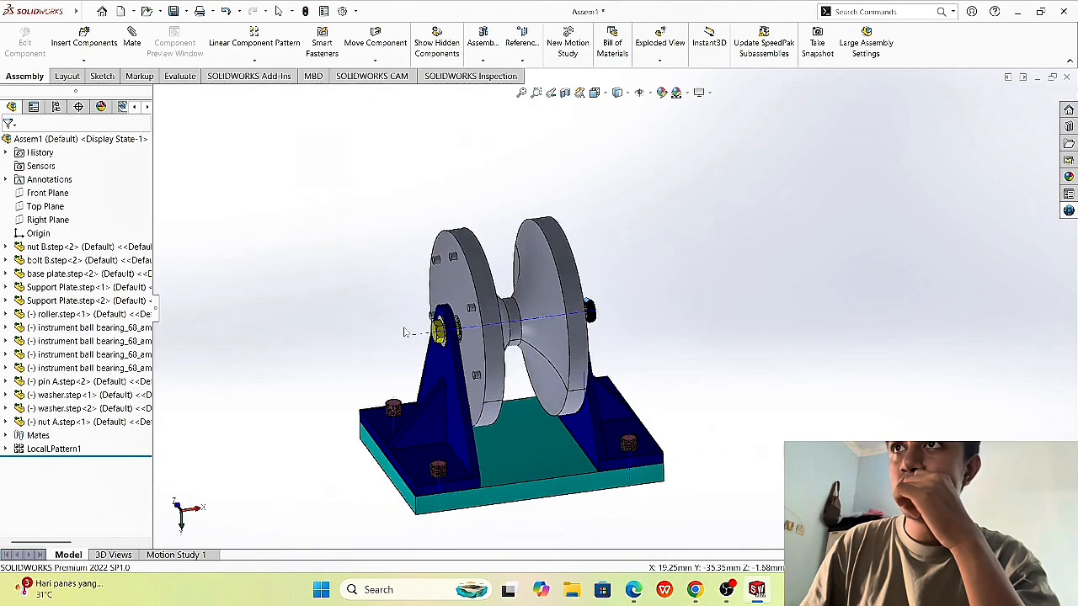
scroll(446, 333, "down", 5)
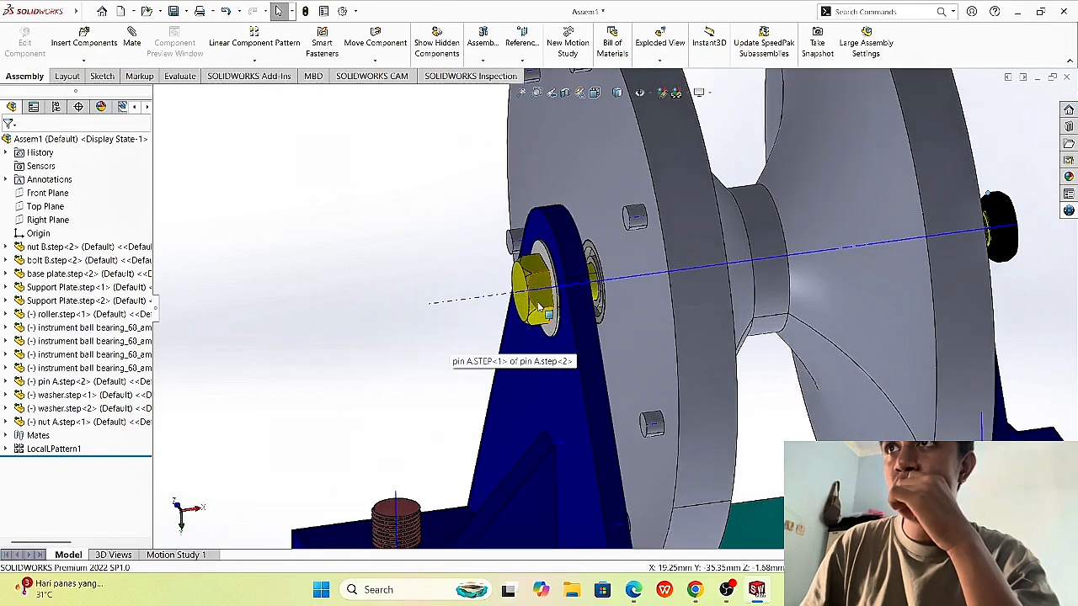
left_click(539, 304)
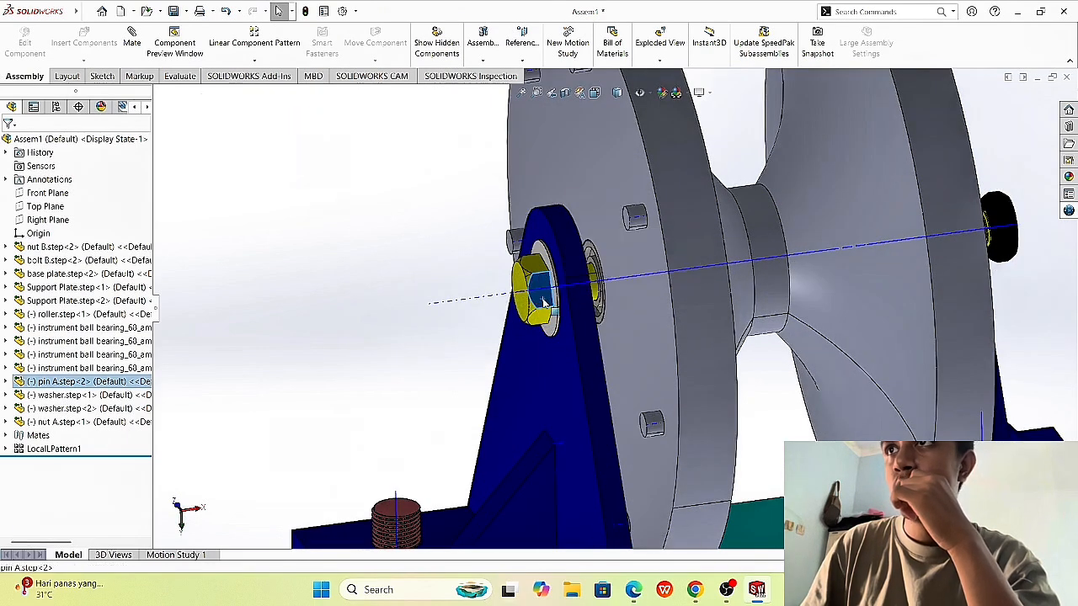
right_click(544, 303)
left_click(589, 441)
Step: Turn nut A around the fixed pin so it screws down the thread against the nut-side washer
scroll(687, 350, "up", 3)
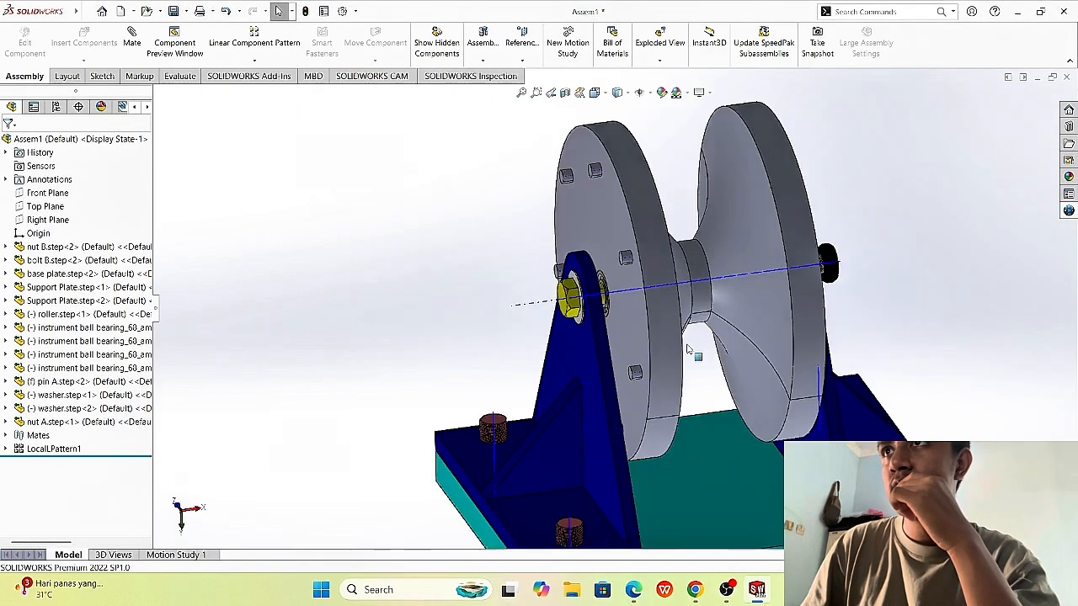
scroll(687, 350, "up", 3)
middle_click_drag(815, 311, 737, 295)
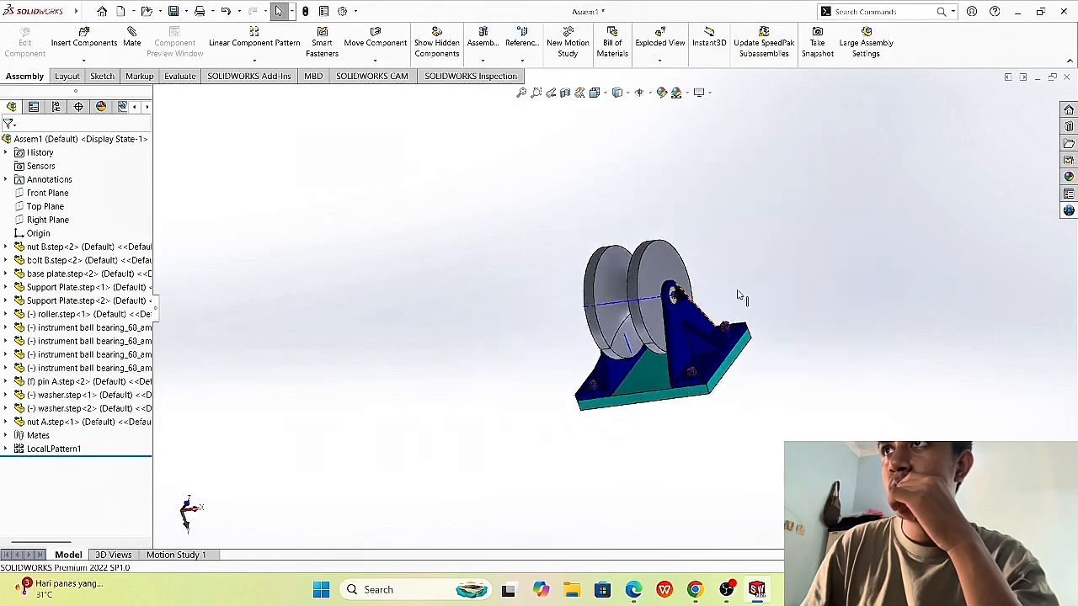
scroll(738, 294, "down", 8)
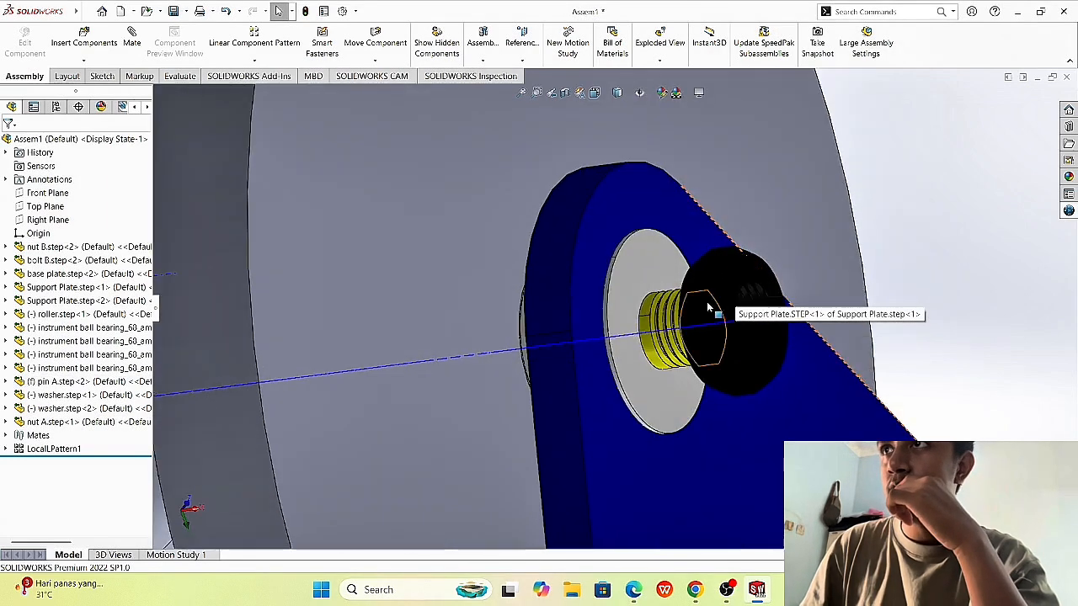
left_click(698, 312)
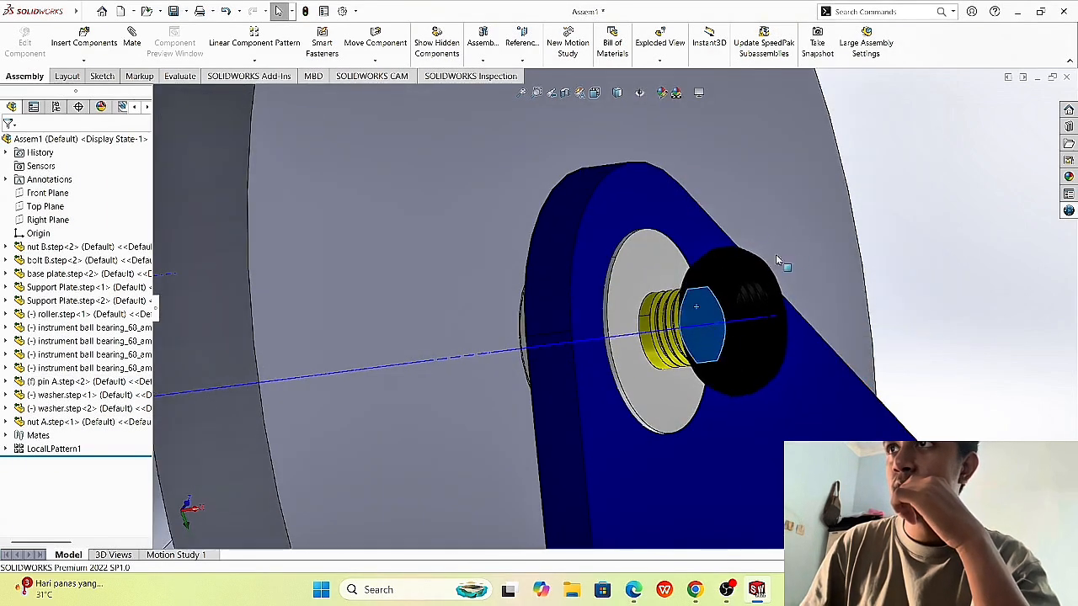
left_click_drag(778, 261, 755, 320)
left_click_drag(713, 364, 692, 400)
left_click_drag(690, 345, 686, 253)
left_click_drag(688, 398, 684, 252)
scroll(731, 361, "up", 8)
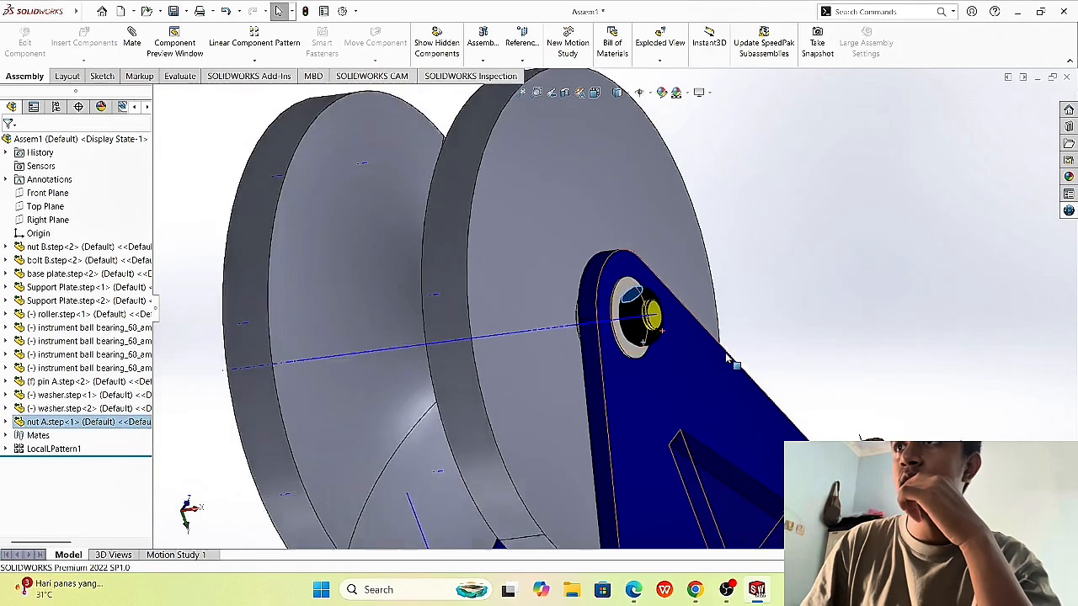
middle_click_drag(748, 308, 803, 324)
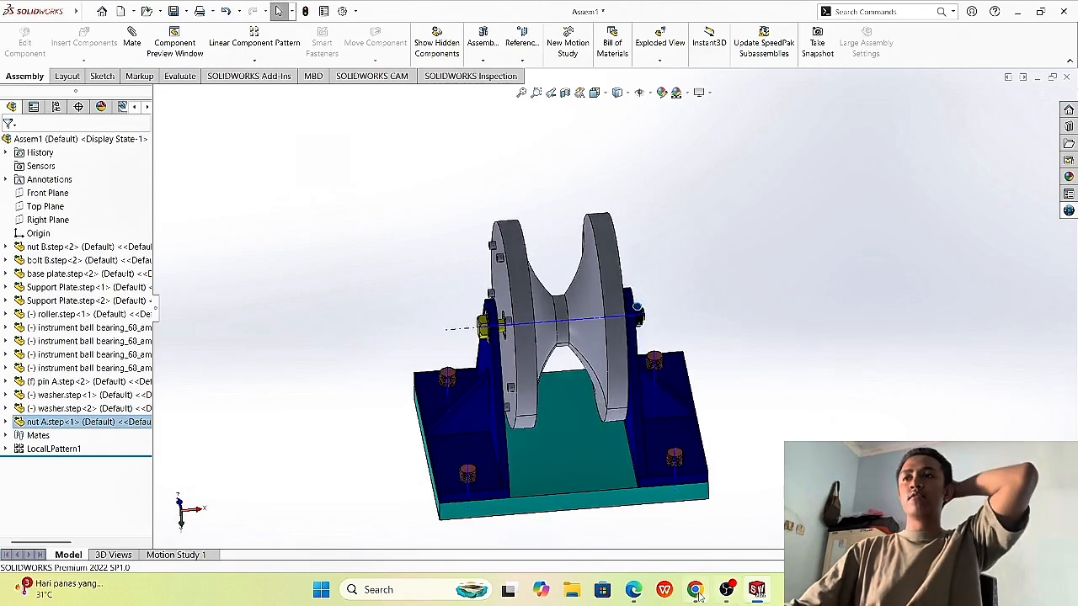
Step: Switch to the browser to check the remaining assignment instructions, and return to the SOLIDWORKS assembly
left_click(635, 590)
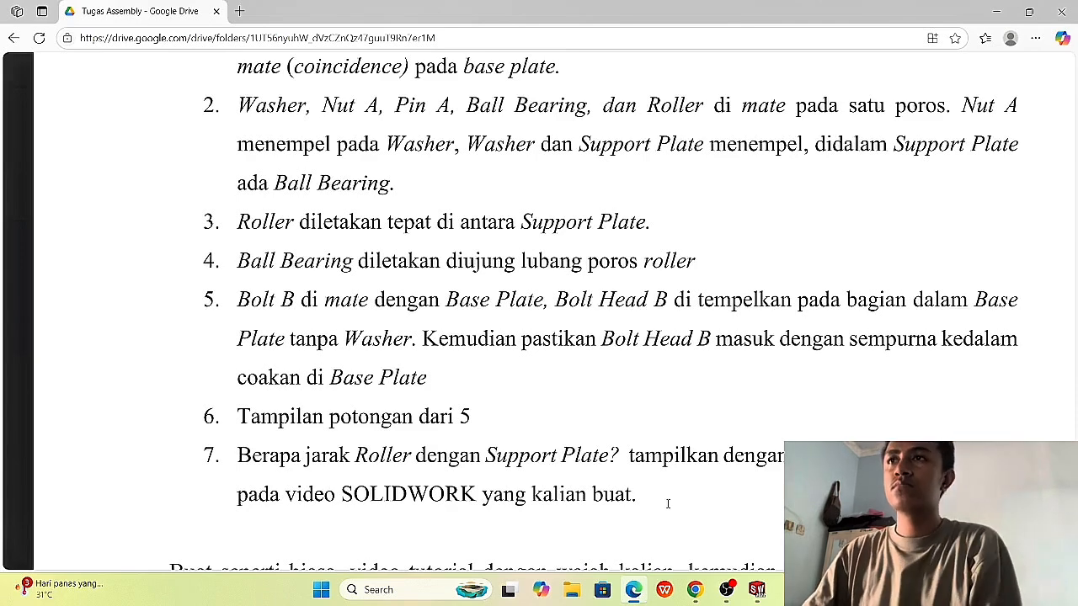
left_click(758, 591)
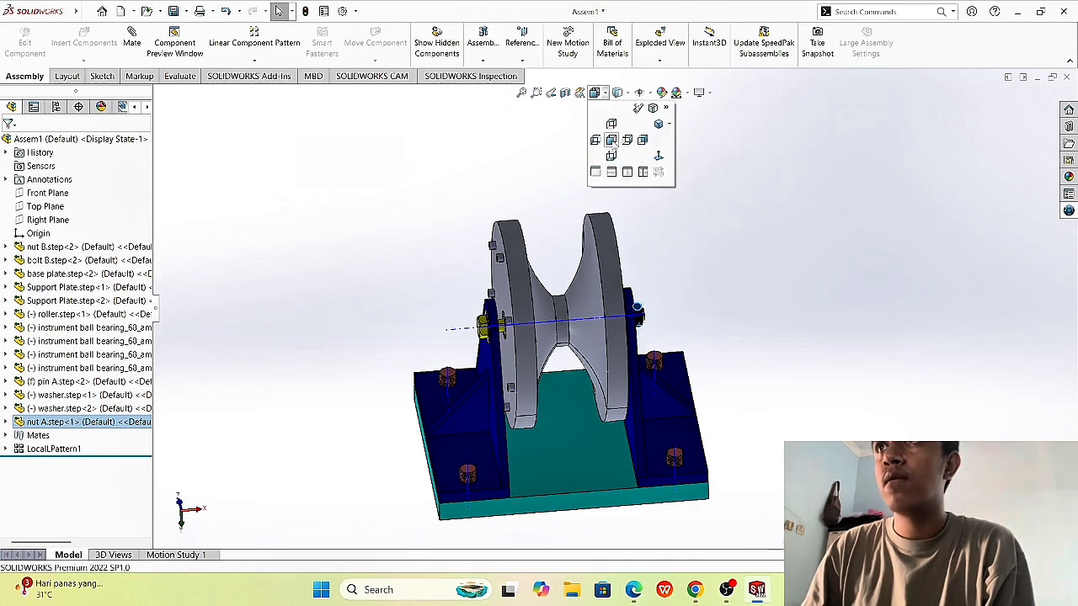
Step: Orient the roller assembly to the Front view
left_click(612, 141)
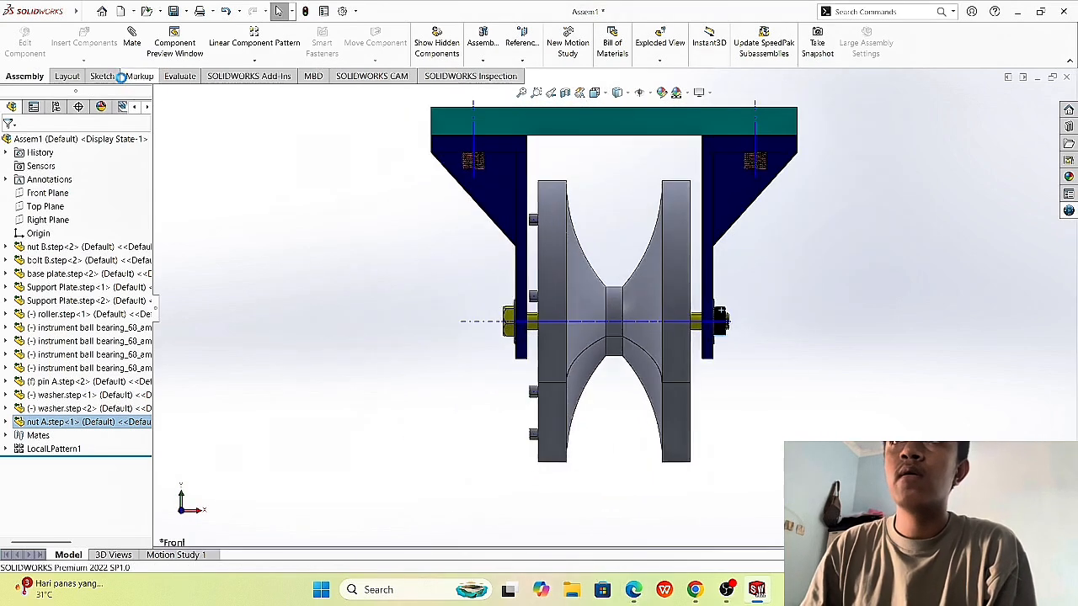
left_click(67, 77)
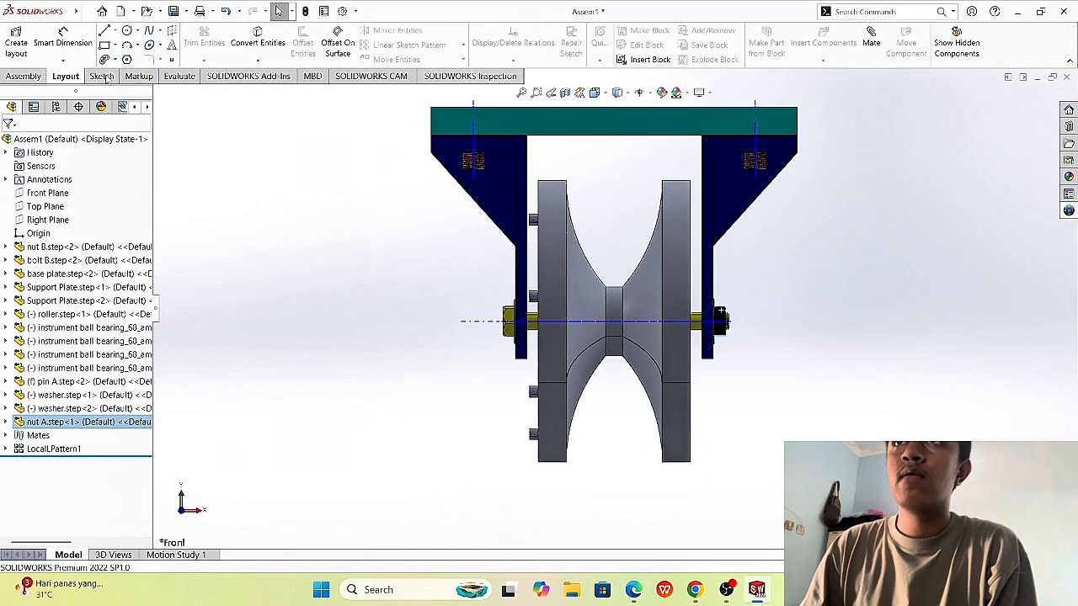
left_click(25, 77)
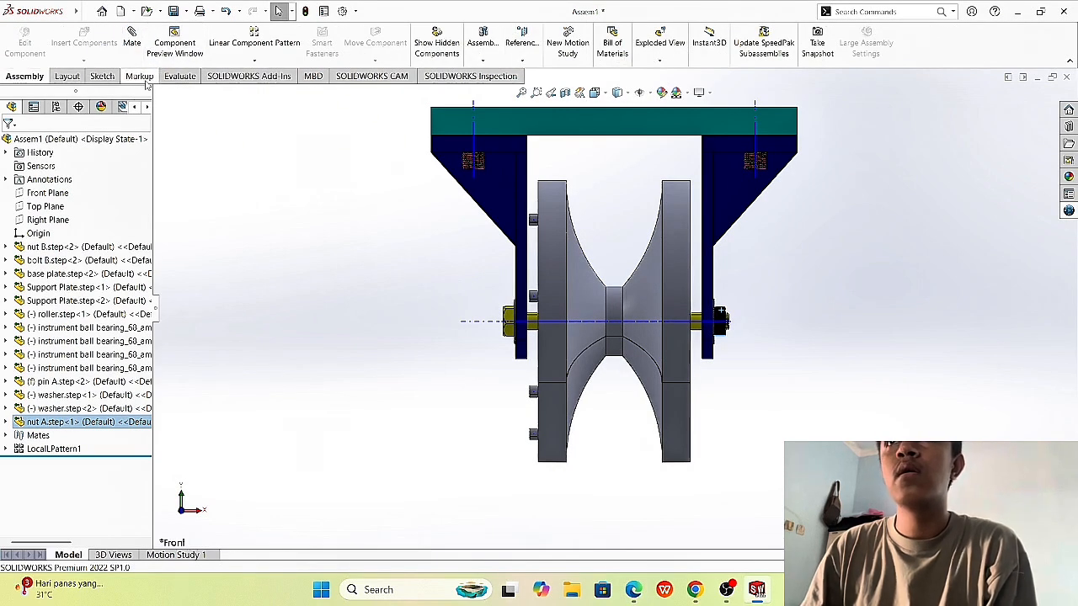
Step: Try to measure the gap between the bolt-head-side support plate's inner edge and the adjacent roller edge
left_click(178, 76)
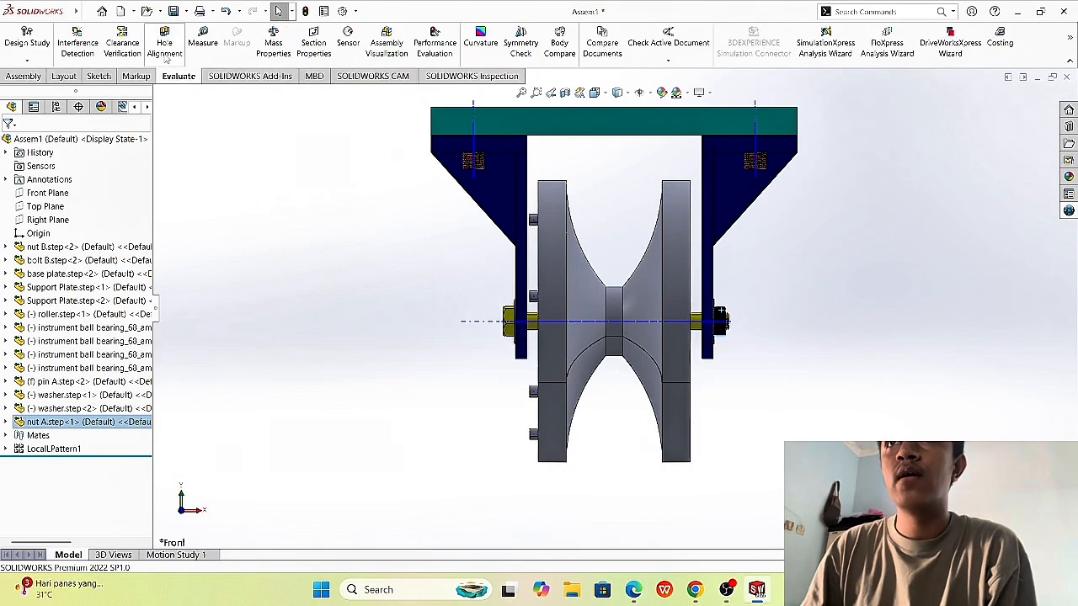
left_click(203, 40)
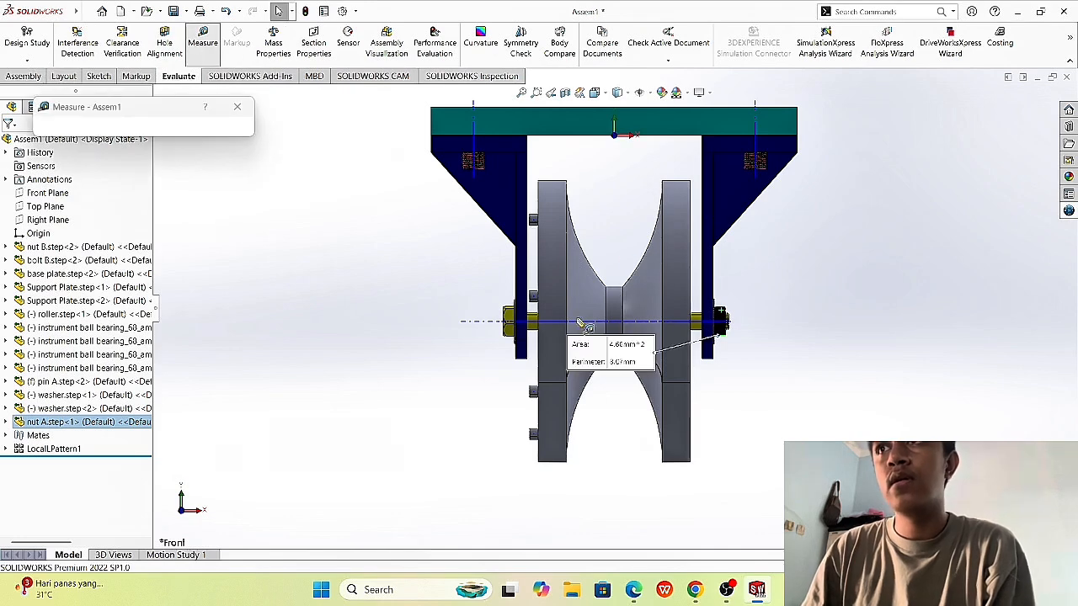
left_click(544, 352)
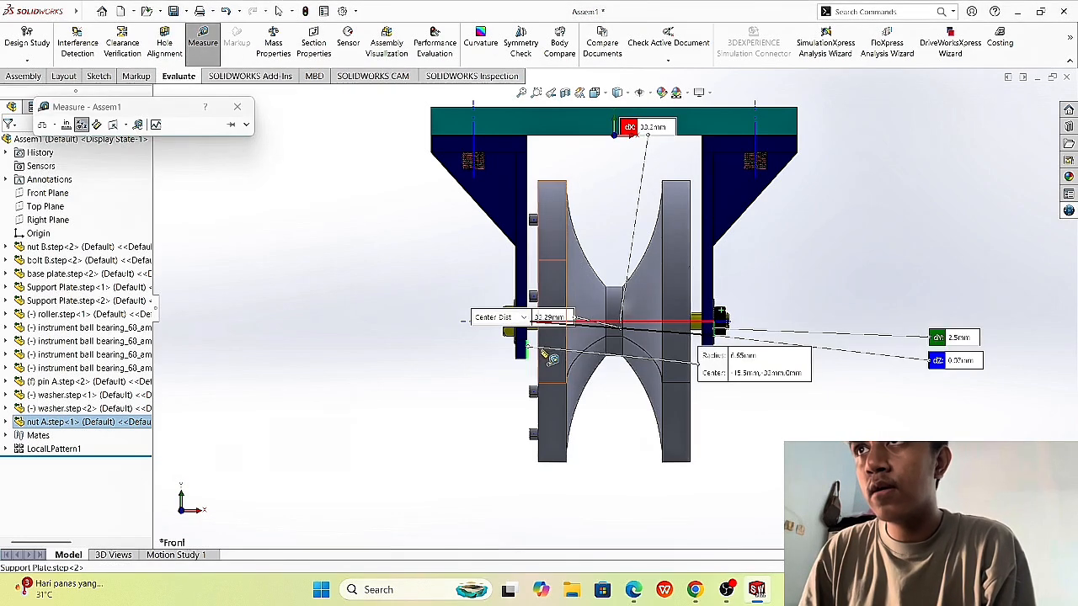
left_click(538, 347)
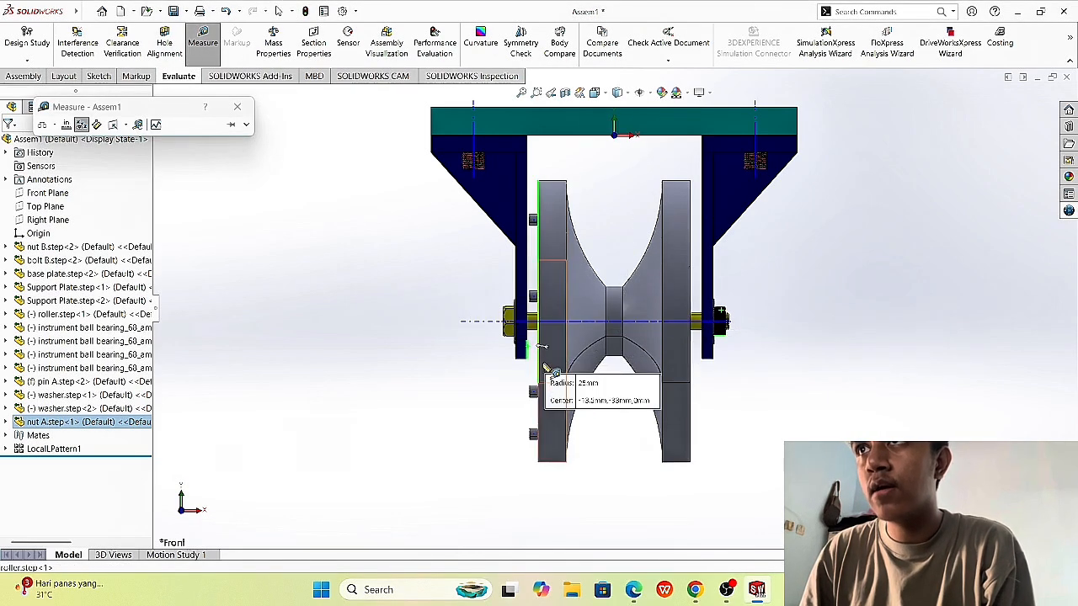
scroll(543, 354, "down", 3)
scroll(601, 362, "down", 5)
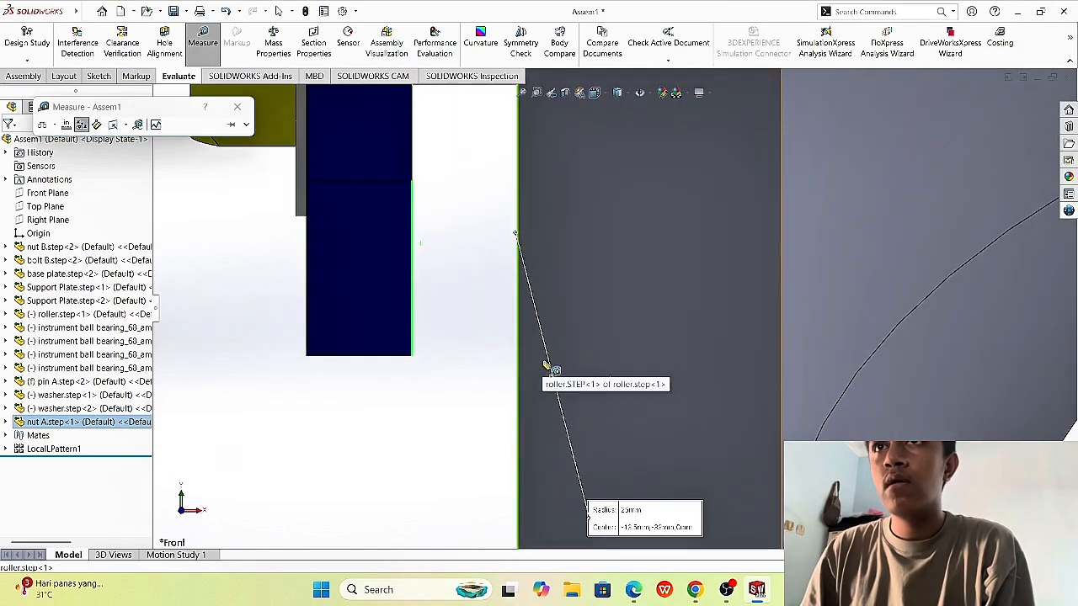
scroll(530, 294, "up", 4)
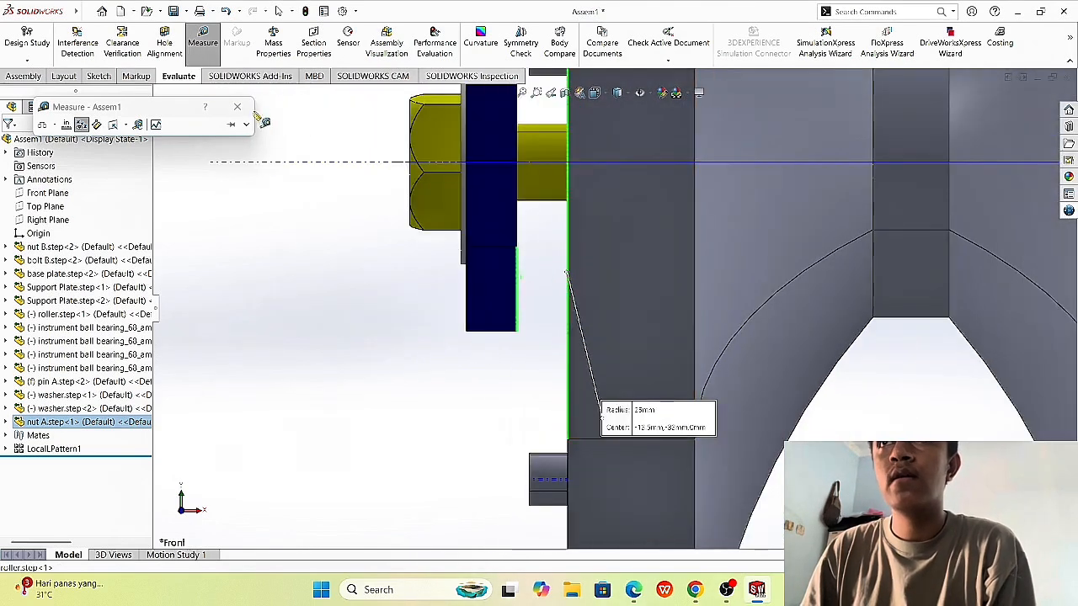
left_click(242, 110)
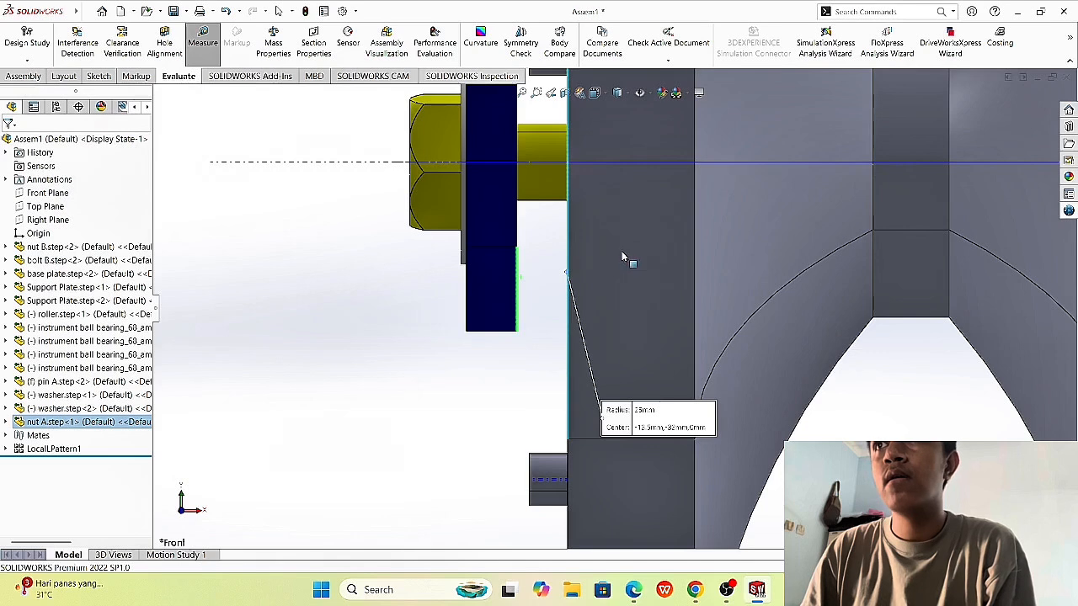
Step: Retry the gap measurement using the support plate's straight inner edge above its rounded end and the facing roller edge
left_click(203, 41)
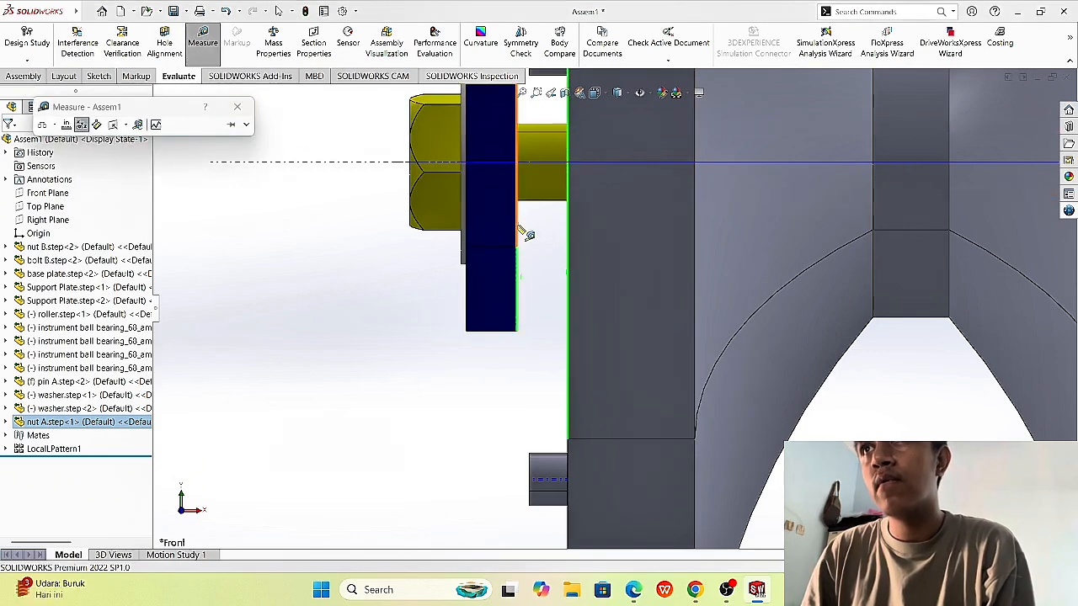
left_click(520, 229)
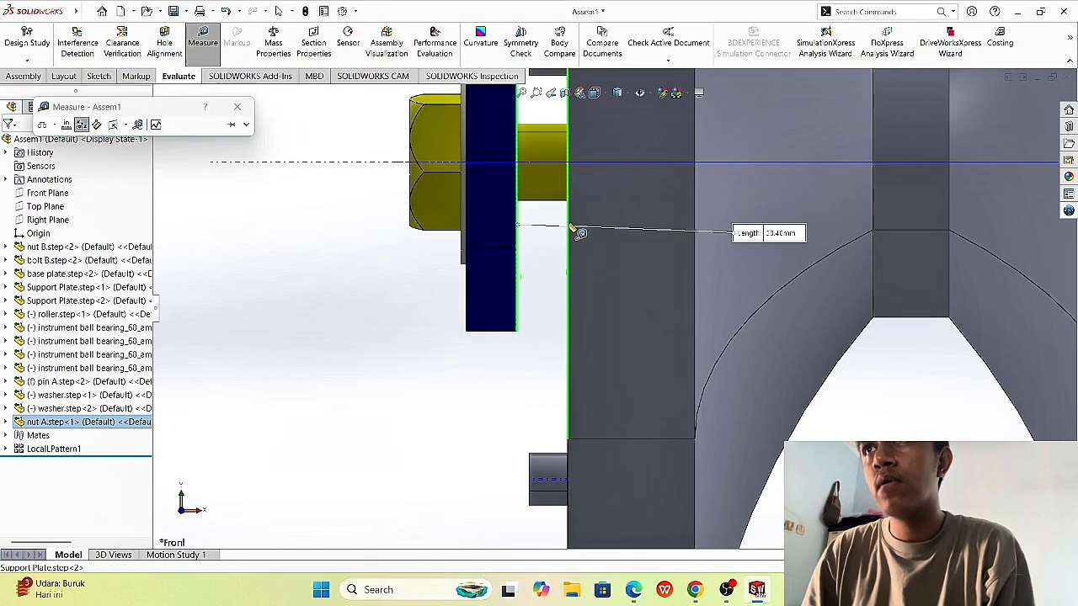
left_click(568, 220)
left_click(569, 229)
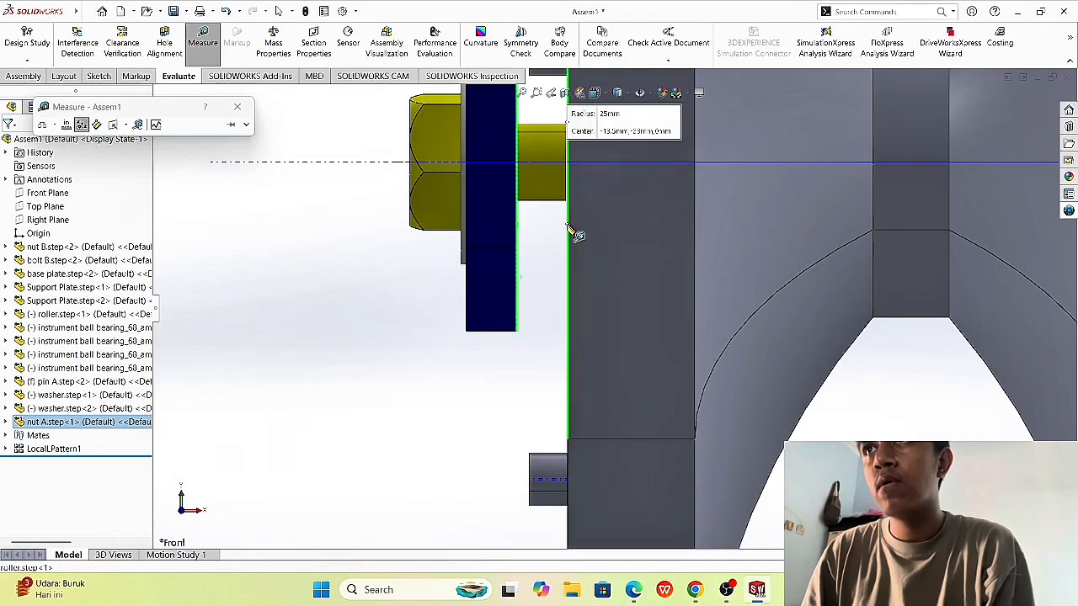
scroll(573, 233, "up", 3)
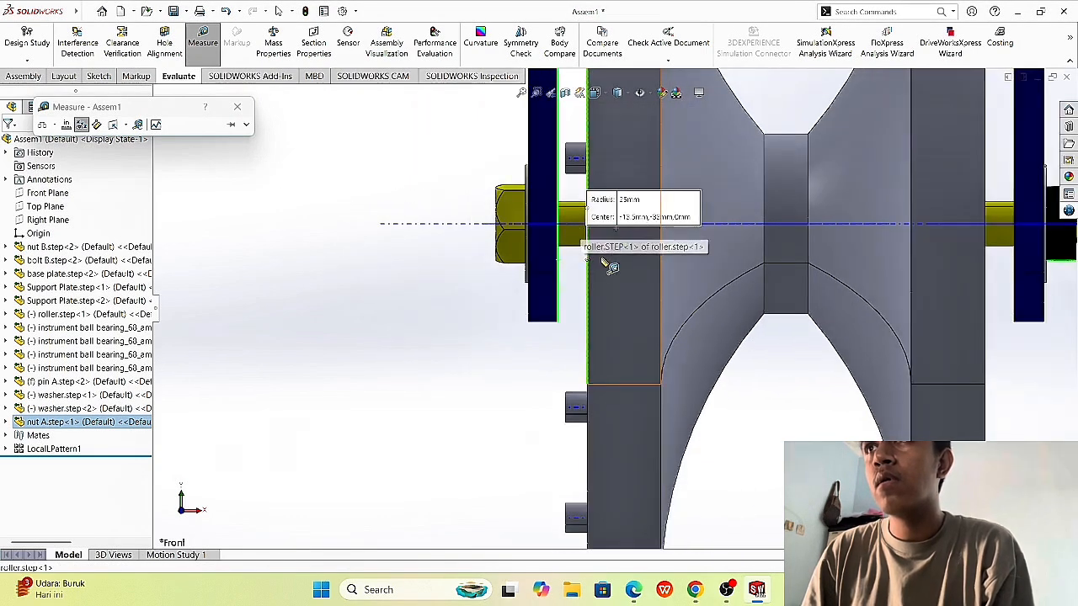
scroll(601, 266, "up", 4)
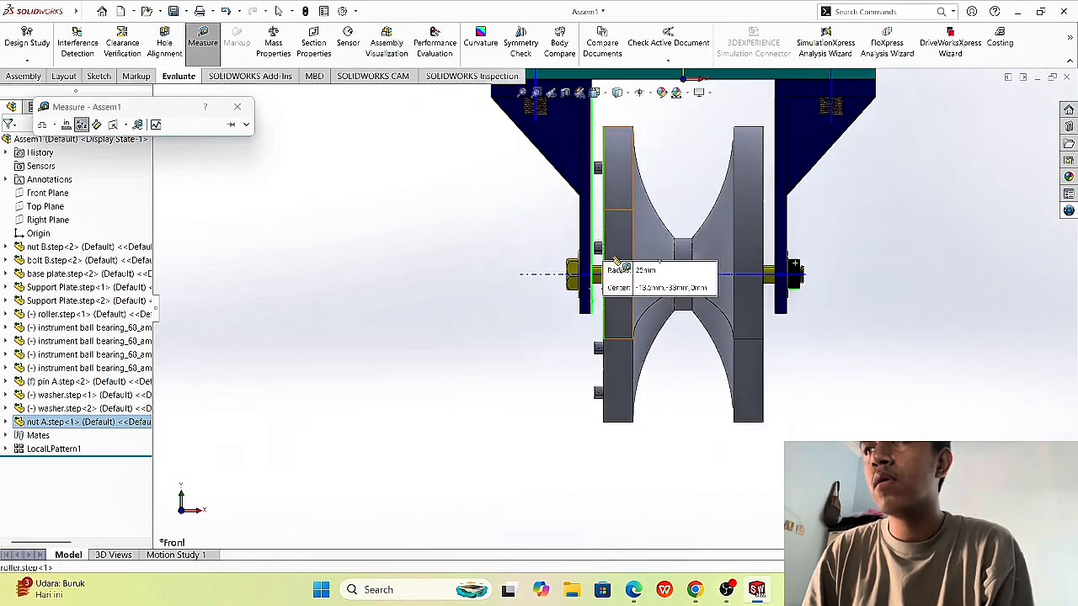
scroll(620, 268, "down", 5)
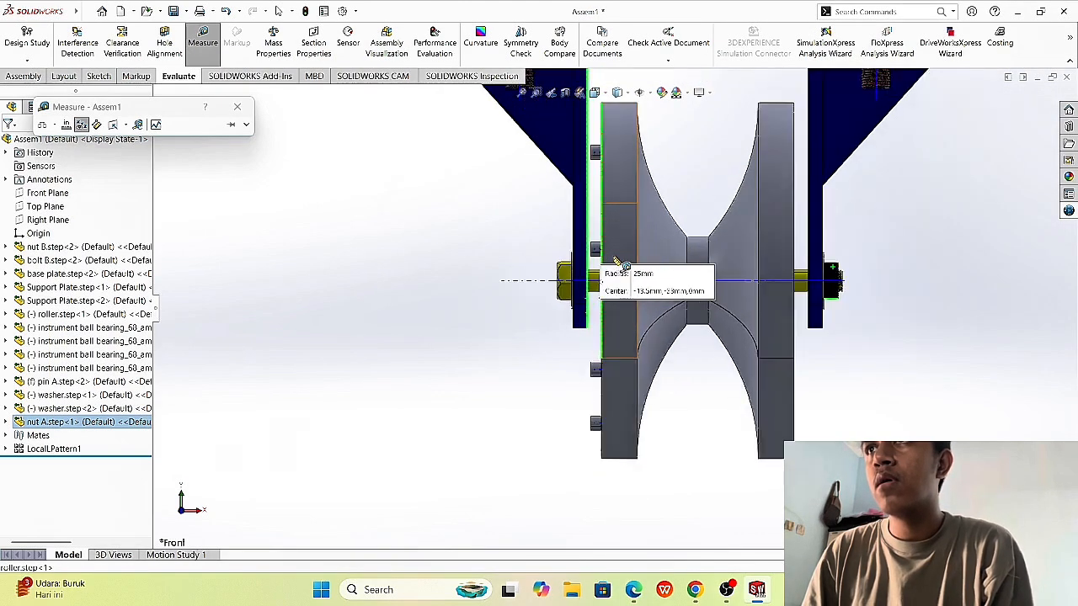
left_click(236, 106)
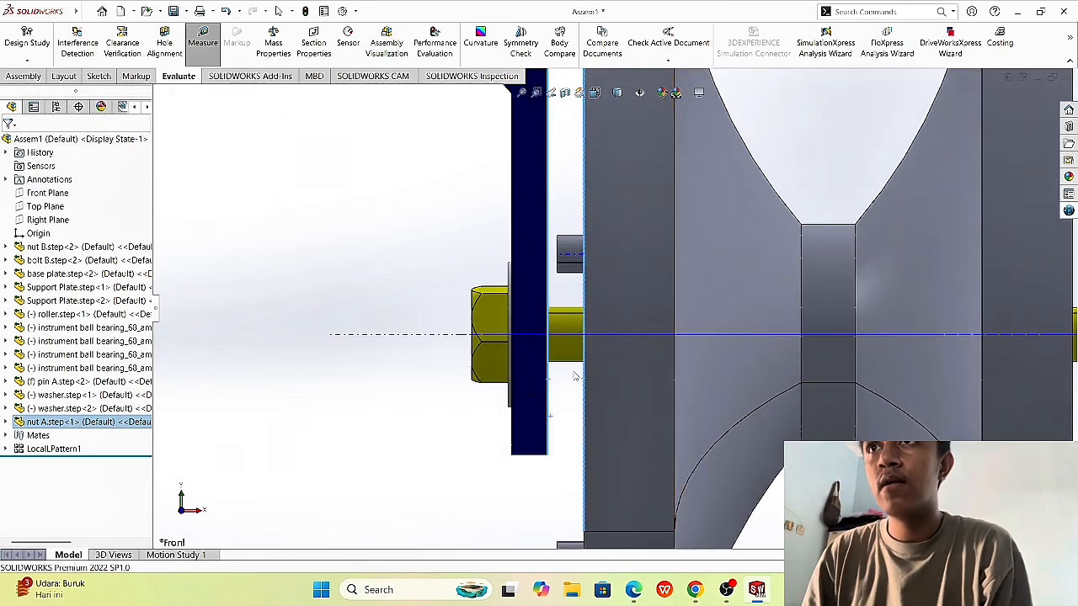
Step: Measure between the inner face of the pin-head-side support plate and the facing side face of the roller
middle_click_drag(588, 377, 505, 358)
left_click(202, 43)
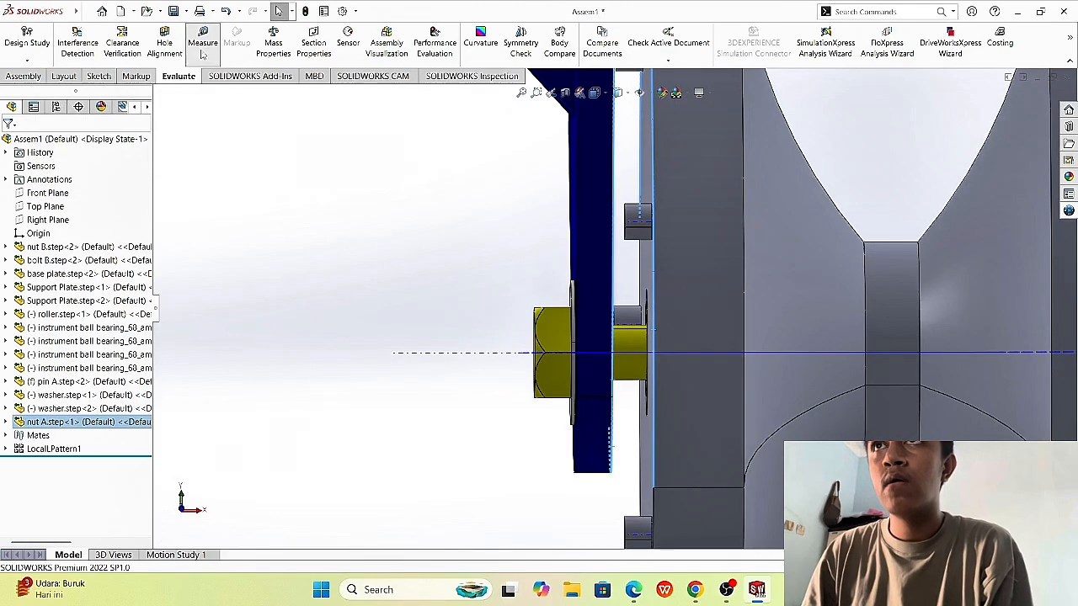
middle_click_drag(480, 421, 470, 388)
scroll(568, 408, "down", 5)
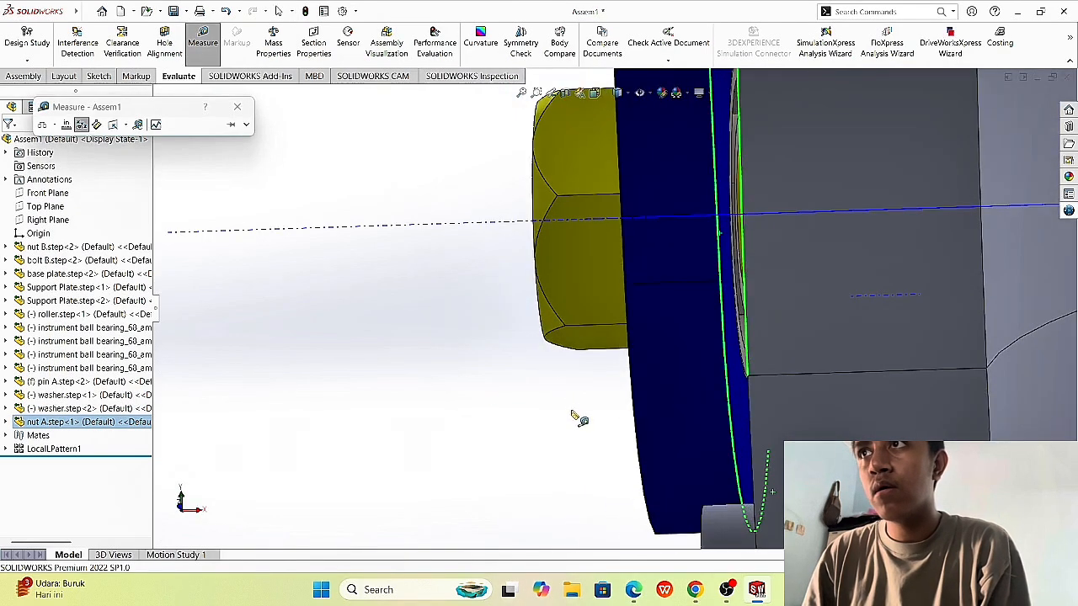
left_click(739, 408)
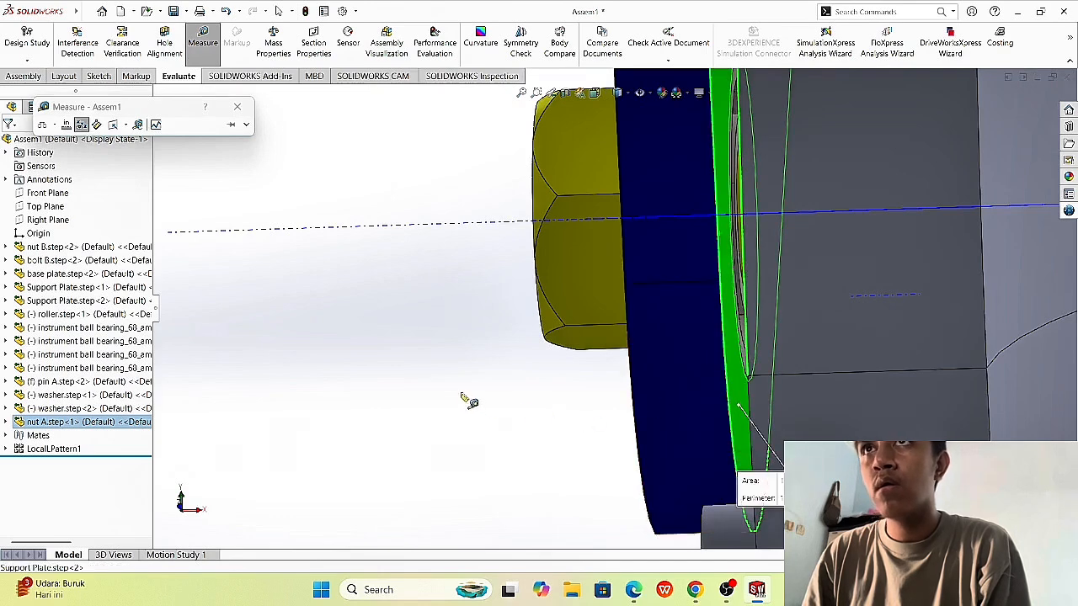
middle_click_drag(460, 392, 491, 379)
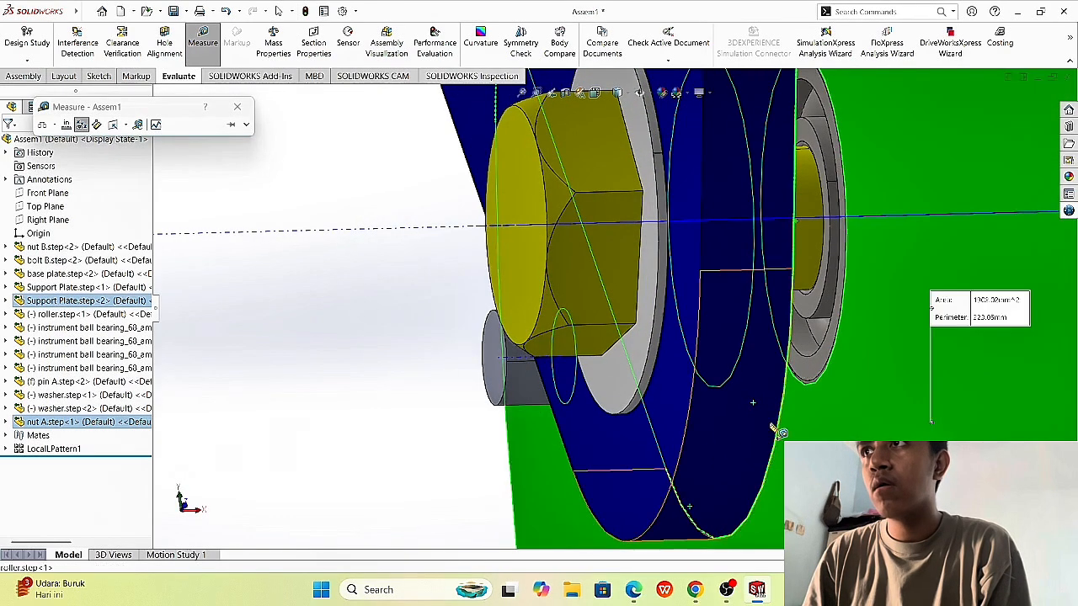
scroll(774, 430, "up", 3)
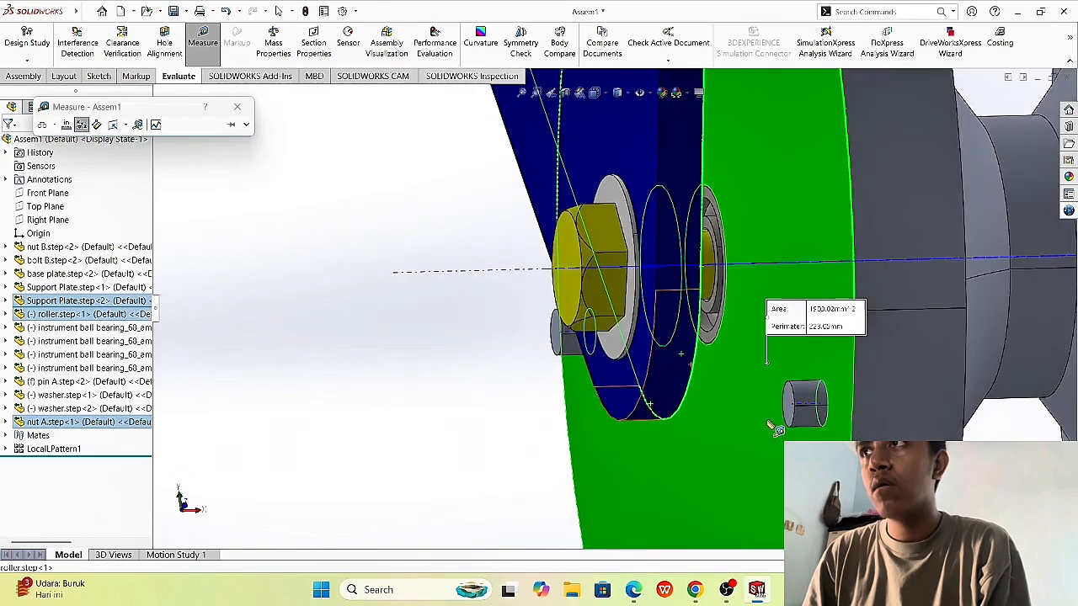
left_click(238, 108)
scroll(390, 334, "up", 1)
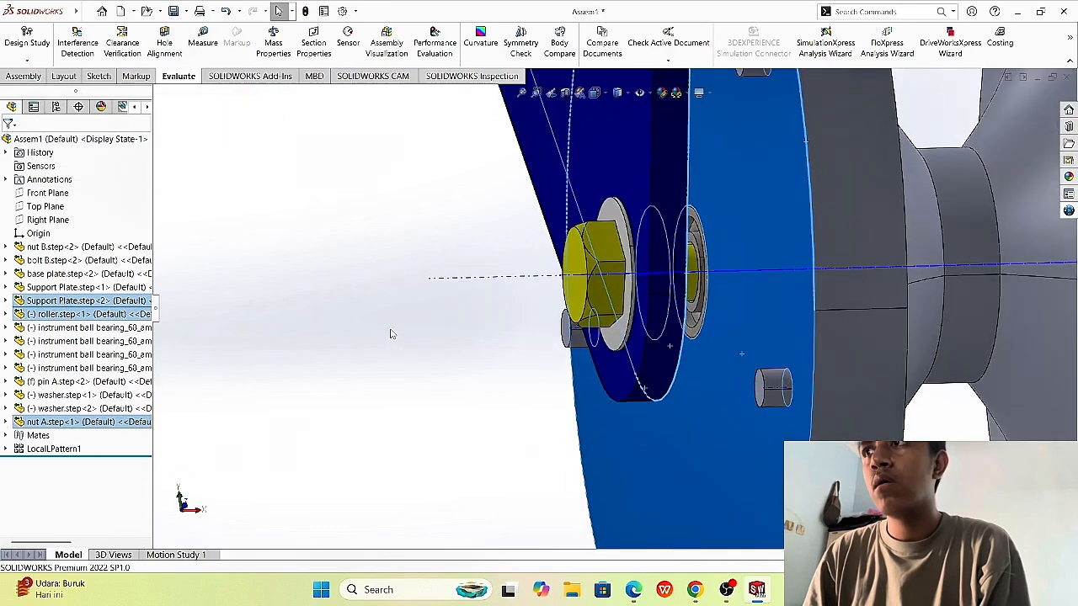
Step: Remeasure the selected support plate and roller faces, and expand the measurement details
middle_click_drag(380, 322, 360, 314)
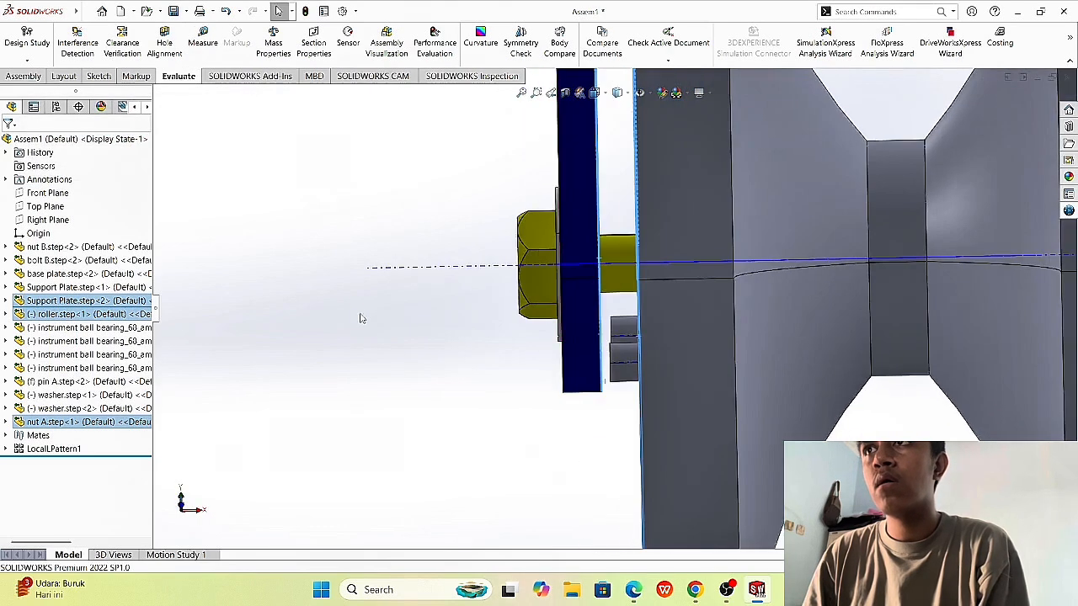
middle_click_drag(359, 472, 359, 405)
scroll(498, 378, "up", 2)
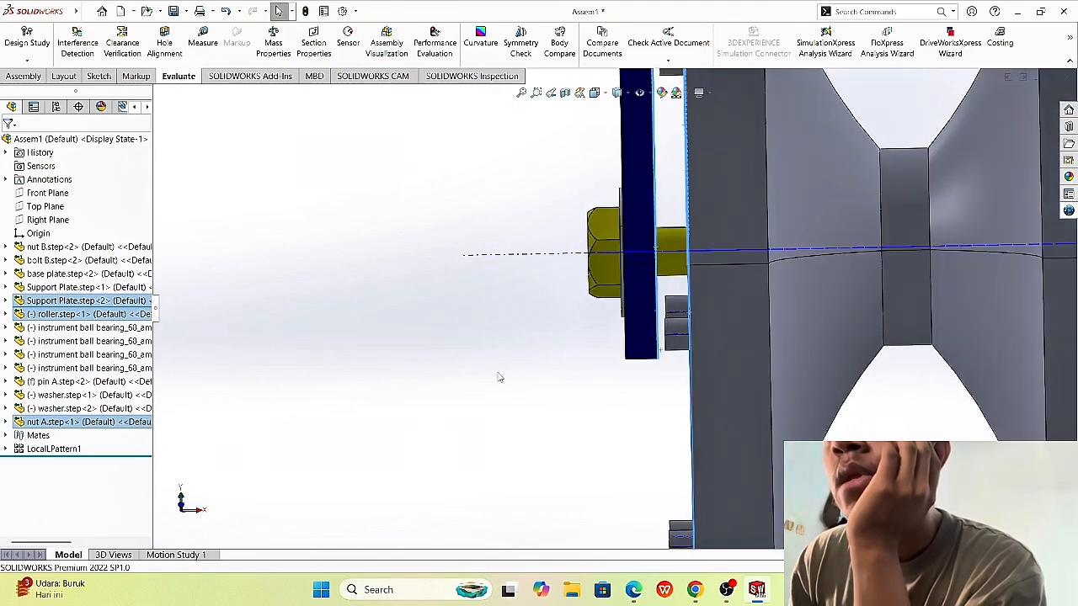
left_click(203, 42)
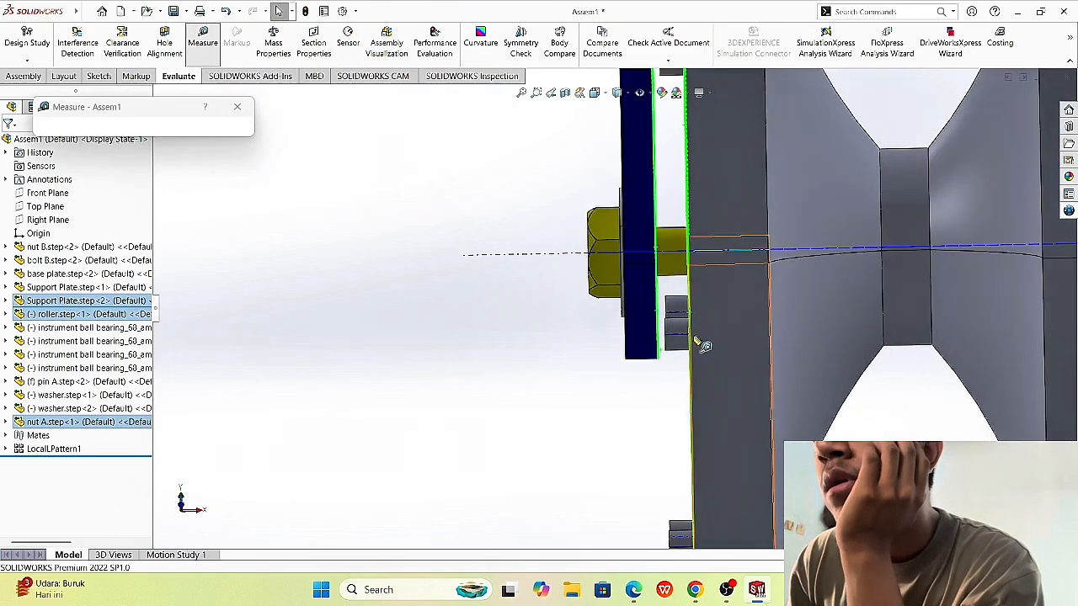
middle_click_drag(633, 405, 621, 384)
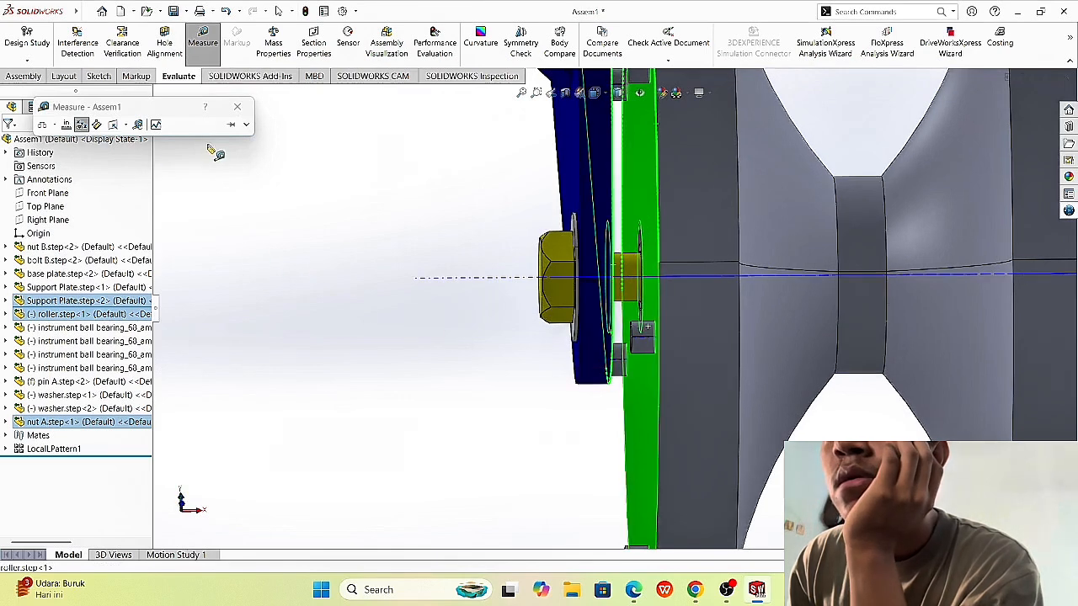
left_click(246, 125)
left_click(246, 125)
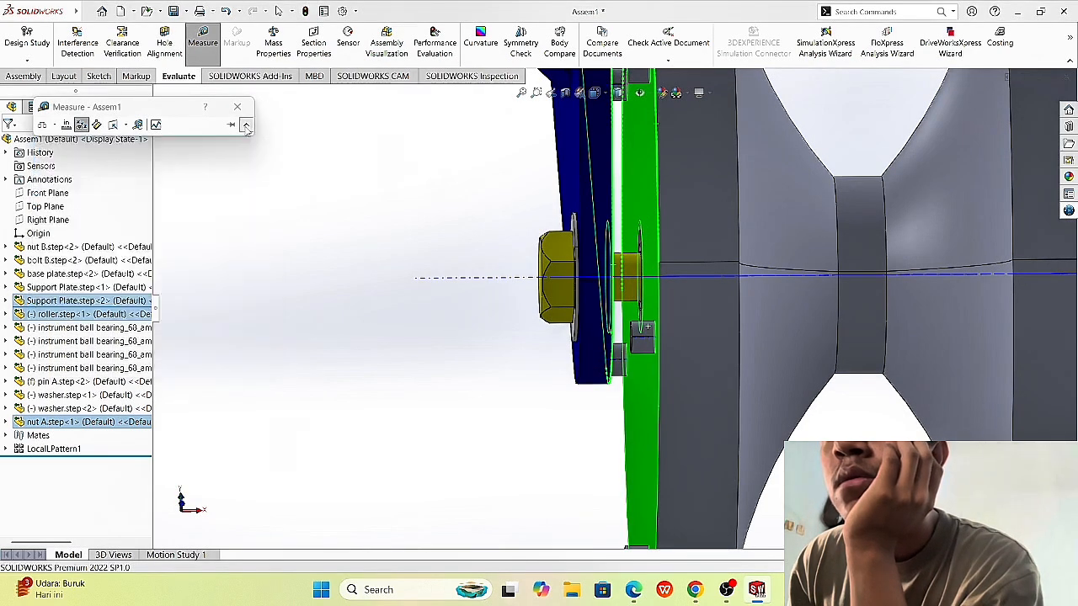
middle_click_drag(492, 341, 479, 361)
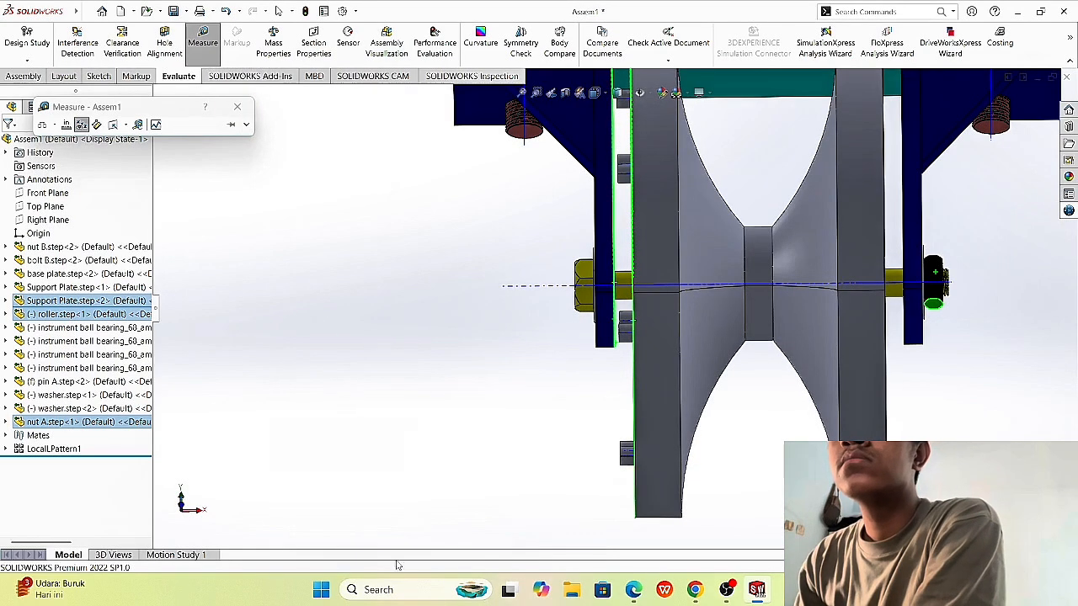
Step: Check the assignment's roller-to-support-plate distance question in the browser, and restart Measure in the SOLIDWORKS assembly
left_click(634, 590)
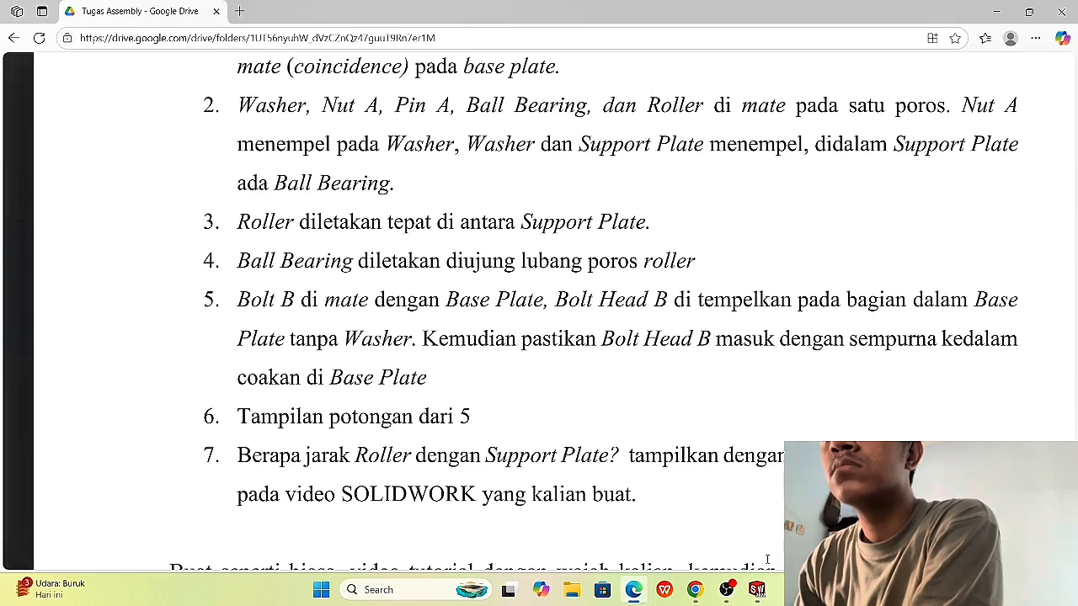
left_click(757, 590)
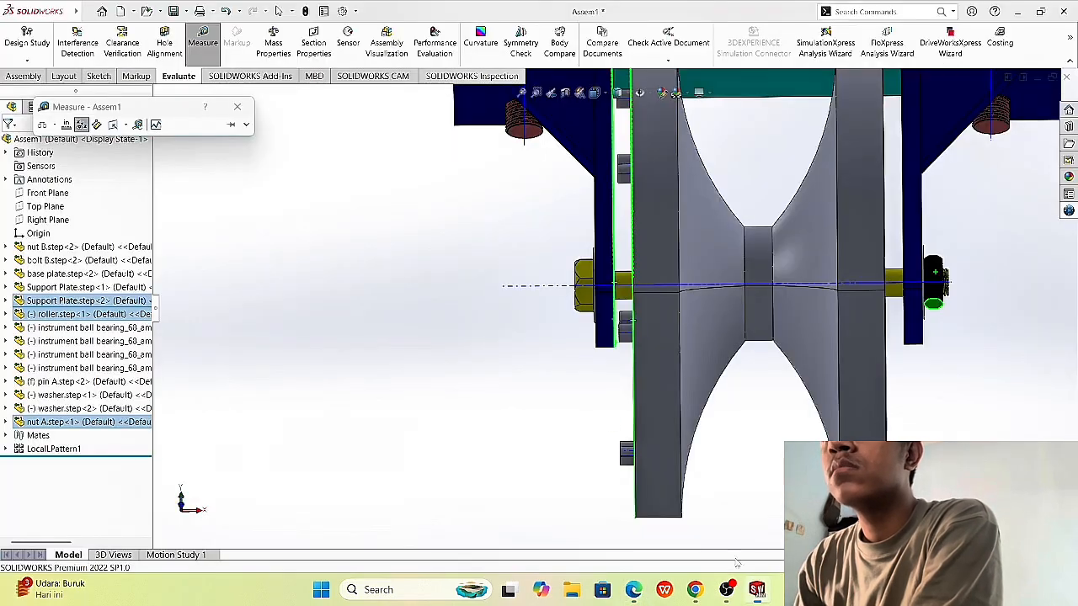
left_click(235, 113)
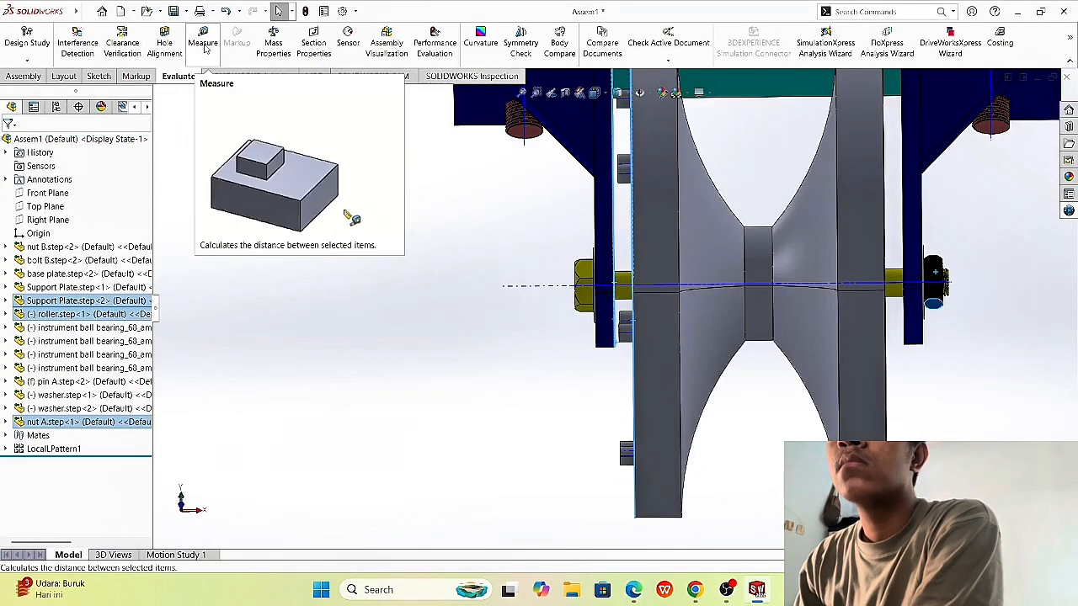
left_click(204, 47)
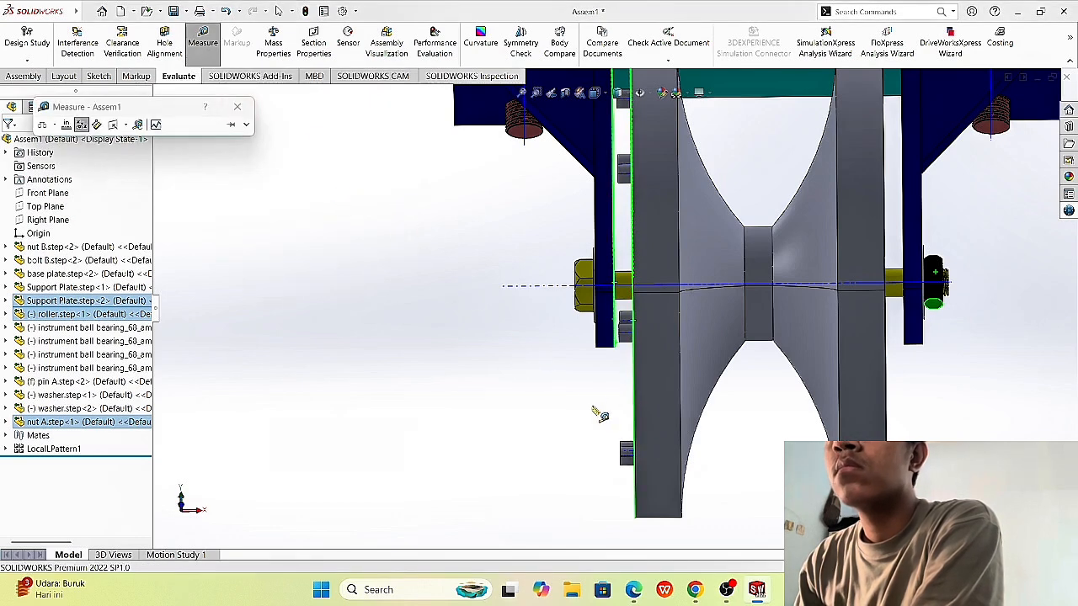
Step: Clear the leftover roller, support plate and nut A selections from the measurement
middle_click_drag(592, 408, 575, 261)
left_click(593, 367)
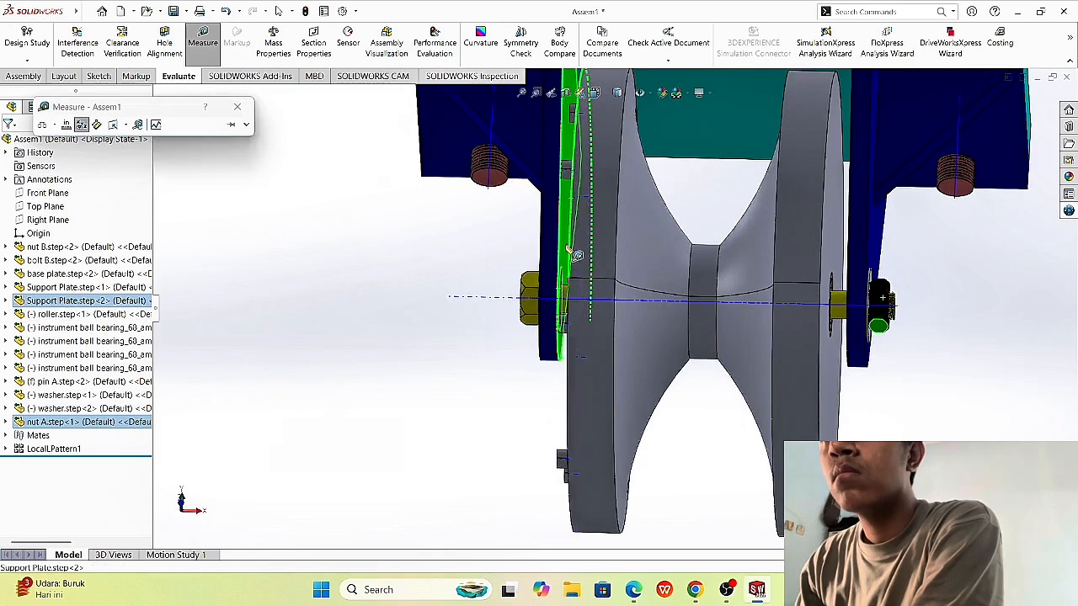
left_click(581, 324)
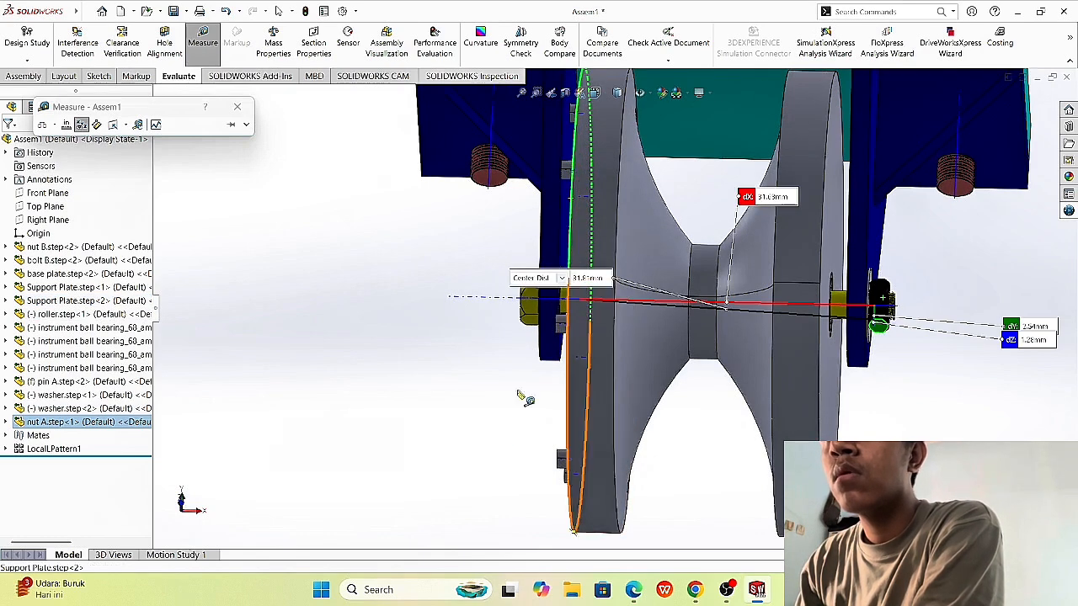
mouse_move(498, 445)
middle_mouse_down()
mouse_move(501, 425)
mouse_move(505, 446)
middle_mouse_up()
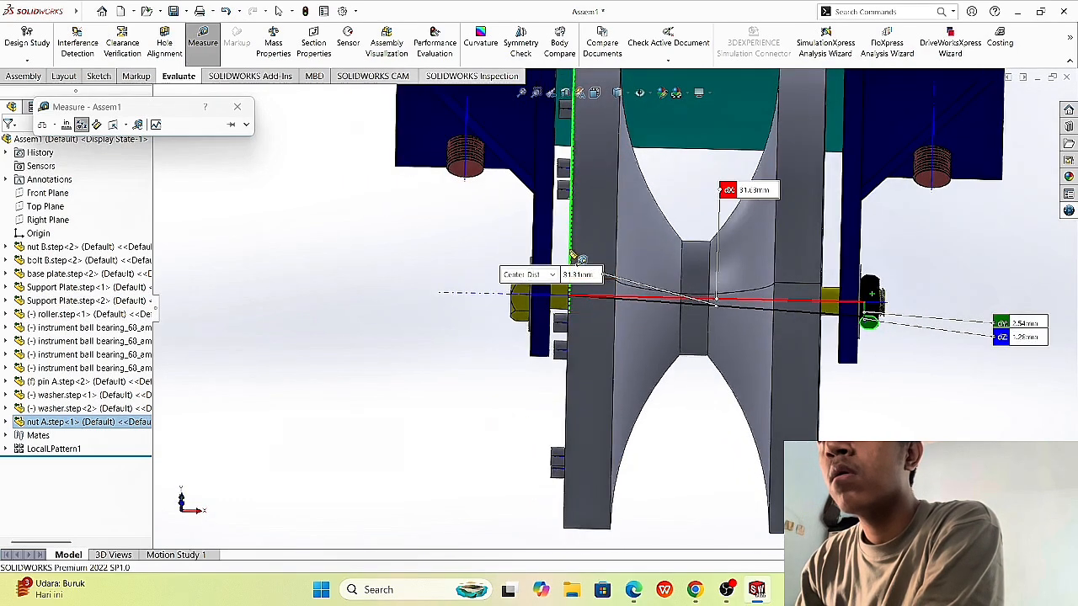
left_click(585, 386)
scroll(547, 357, "down", 3)
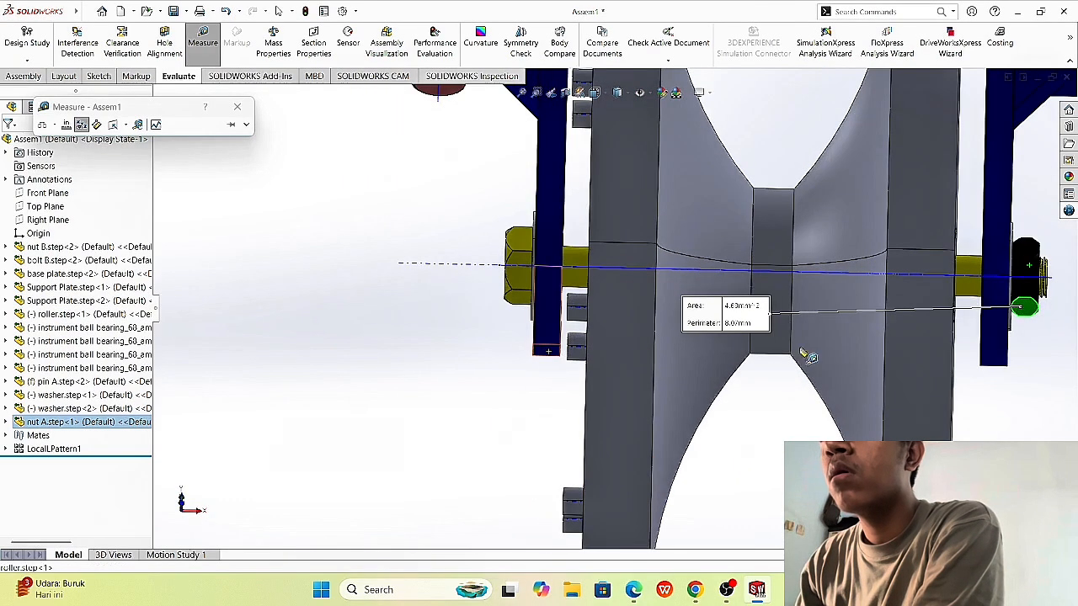
left_click(488, 378)
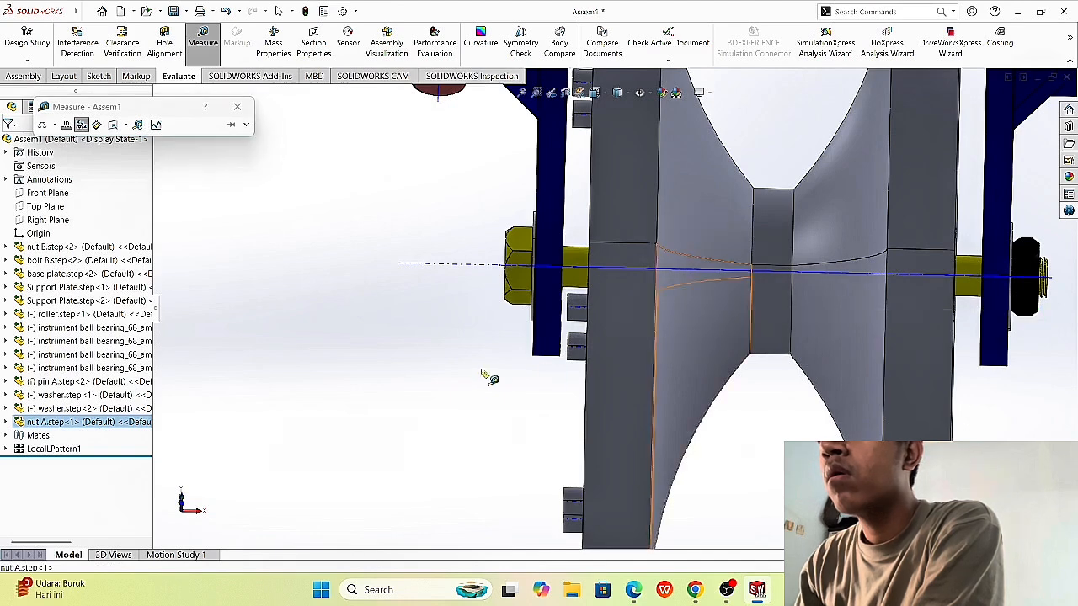
Step: Measure the distance between the roller's side face and the facing inner face of the pin-head-side support plate, then close Measure and clear the selection
scroll(589, 331, "down", 3)
middle_click_drag(524, 371, 560, 349)
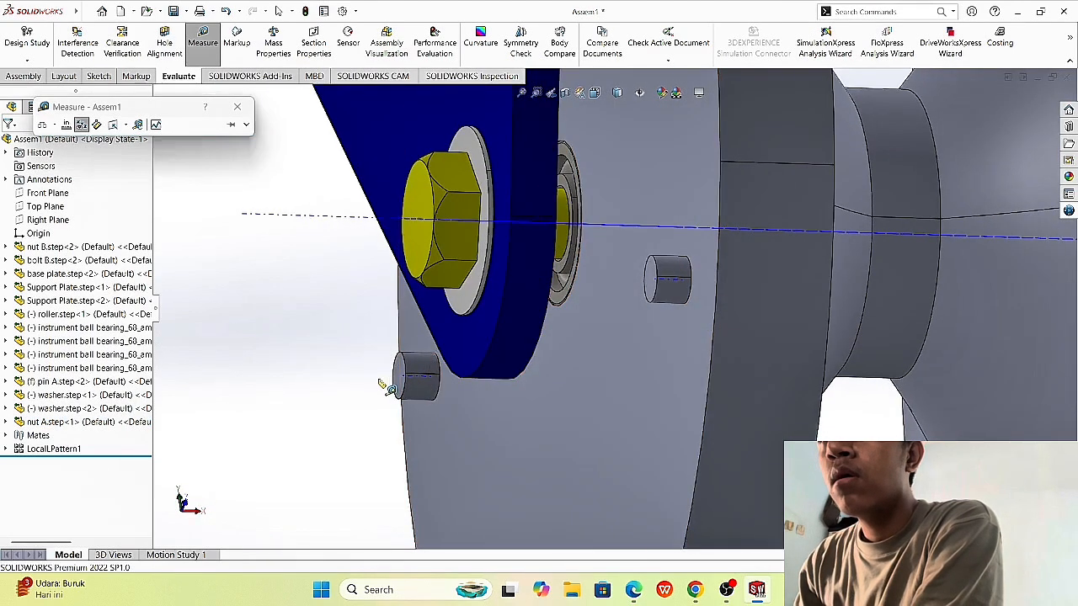
middle_click_drag(384, 380, 377, 373)
left_click(561, 311)
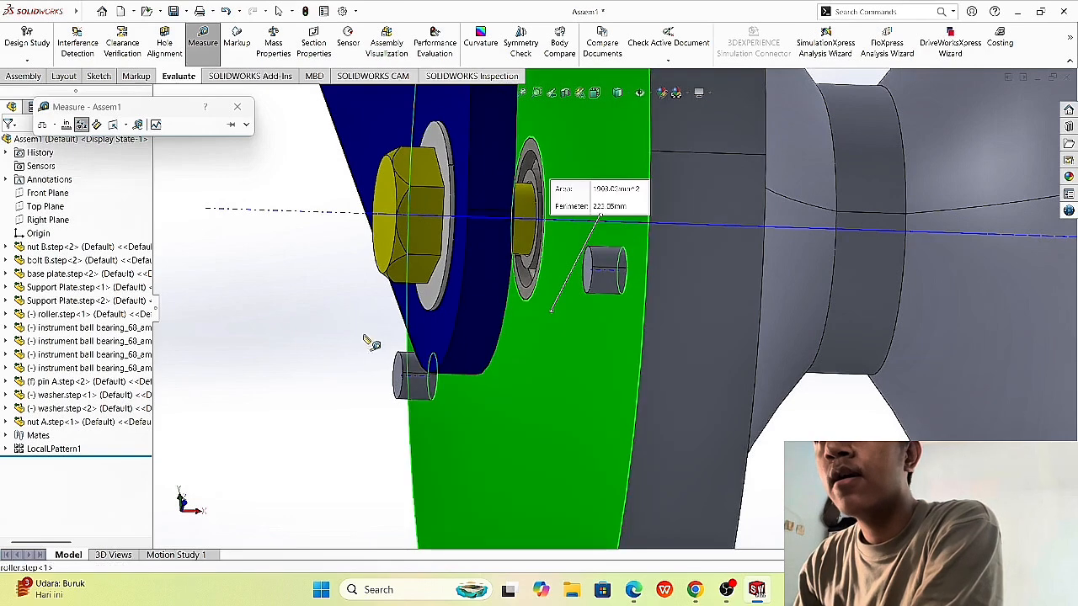
middle_click_drag(346, 323, 324, 317)
left_click(485, 330)
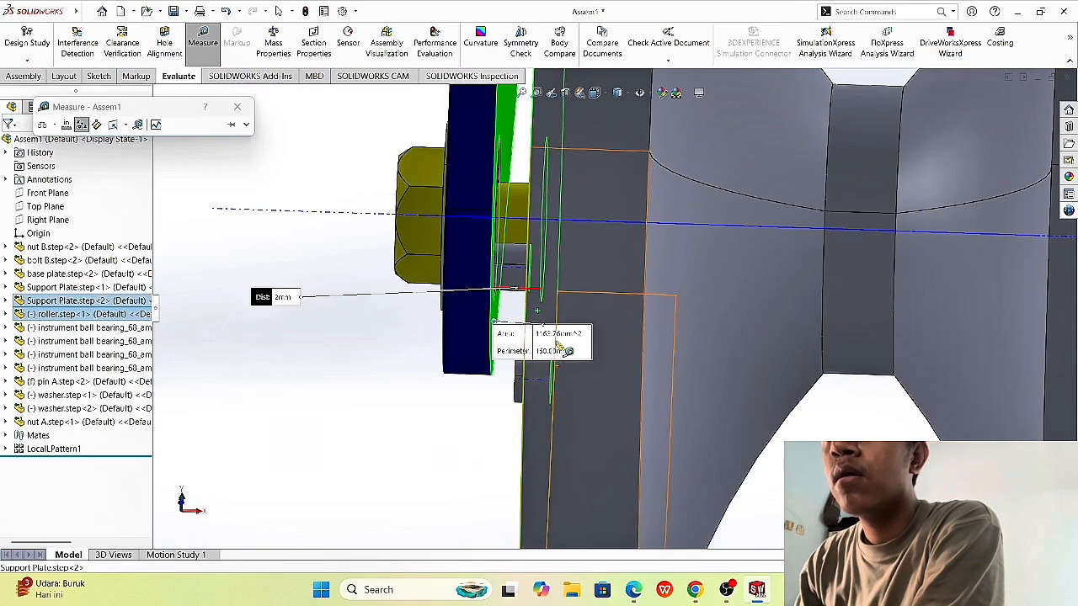
mouse_move(443, 413)
middle_mouse_down()
mouse_move(435, 423)
mouse_move(445, 412)
middle_mouse_up()
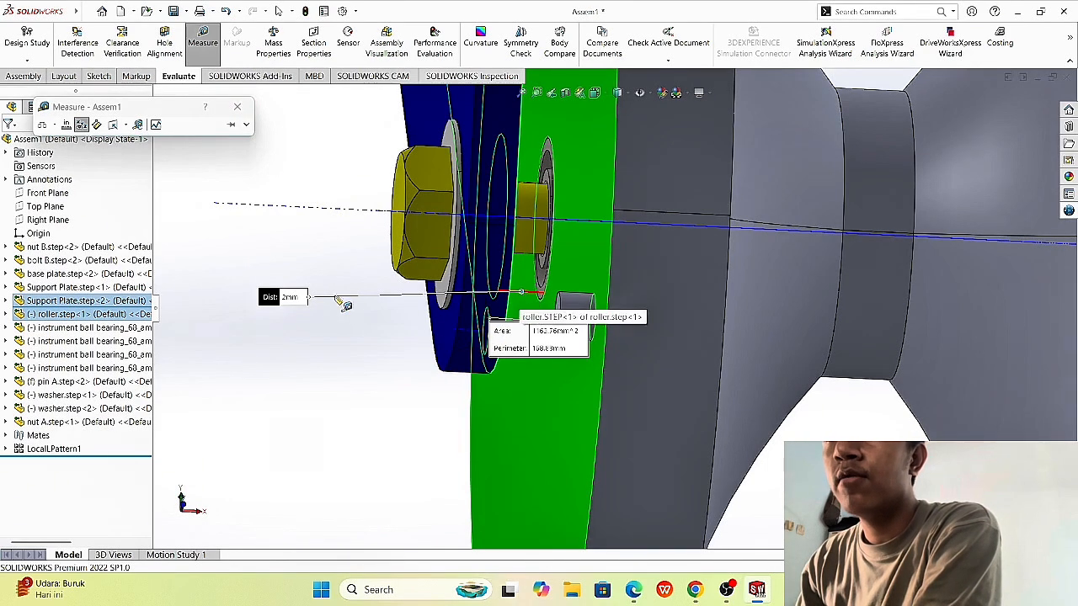
left_click(239, 106)
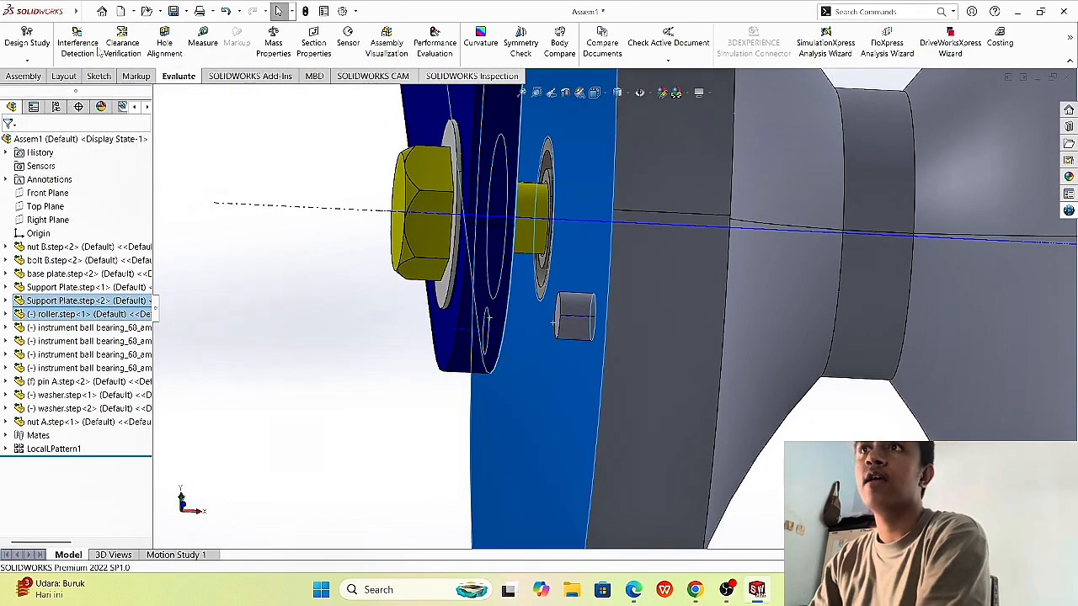
left_click(171, 92)
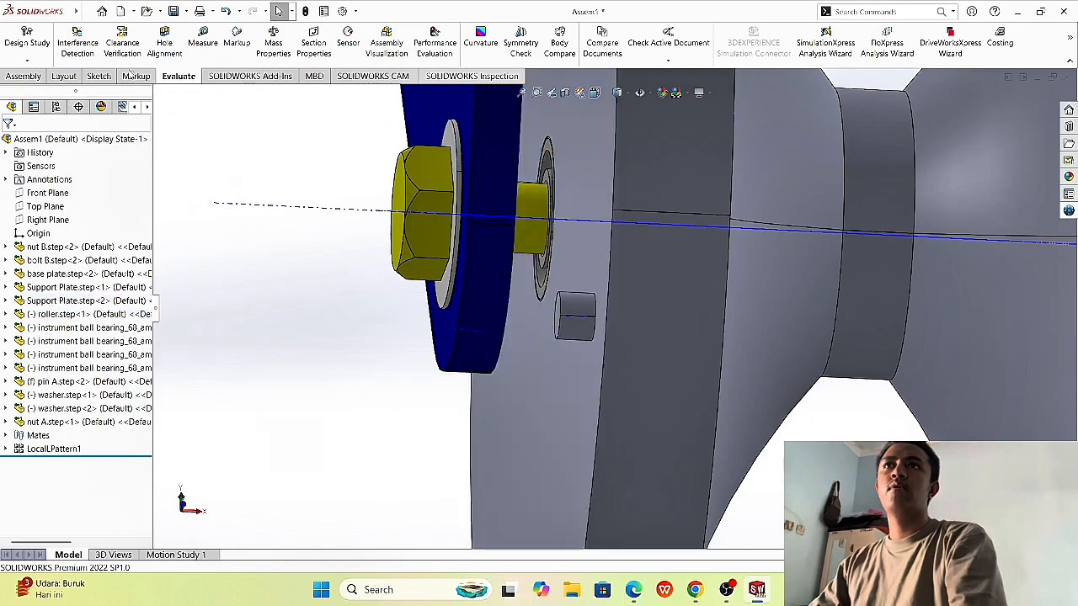
Step: Hide the temporary axes throughout the roller assembly
left_click(30, 78)
scroll(312, 234, "up", 8)
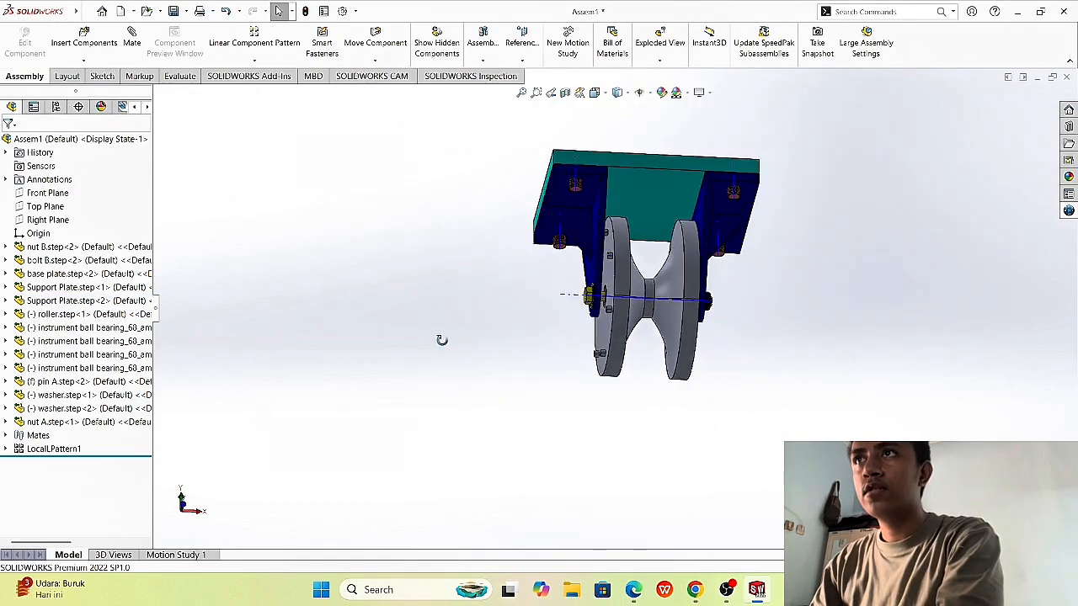
middle_click_drag(442, 340, 490, 246)
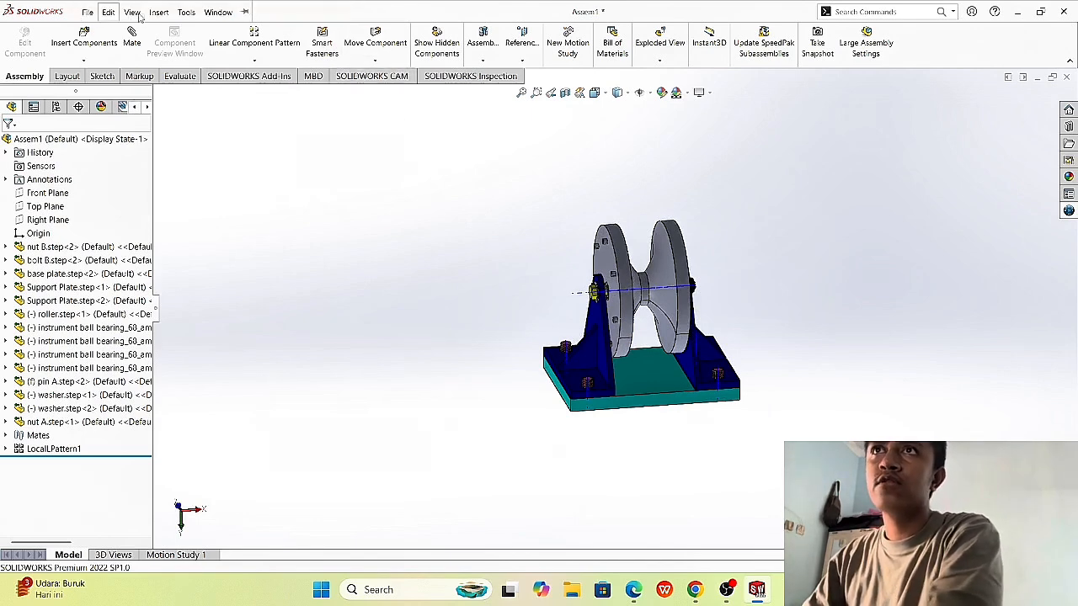
left_click(87, 11)
left_click(133, 12)
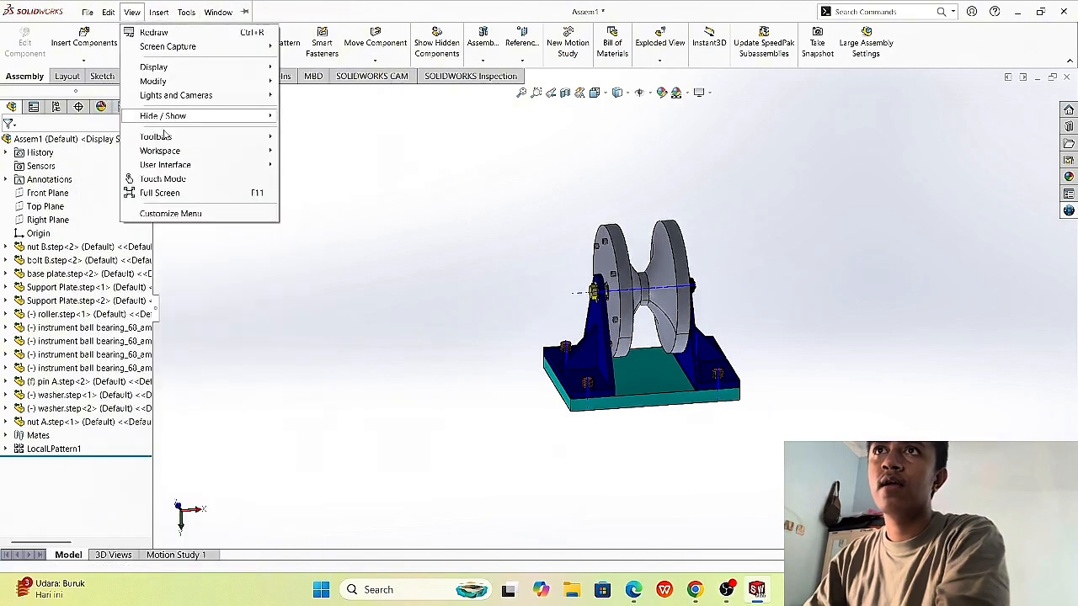
mouse_move(168, 117)
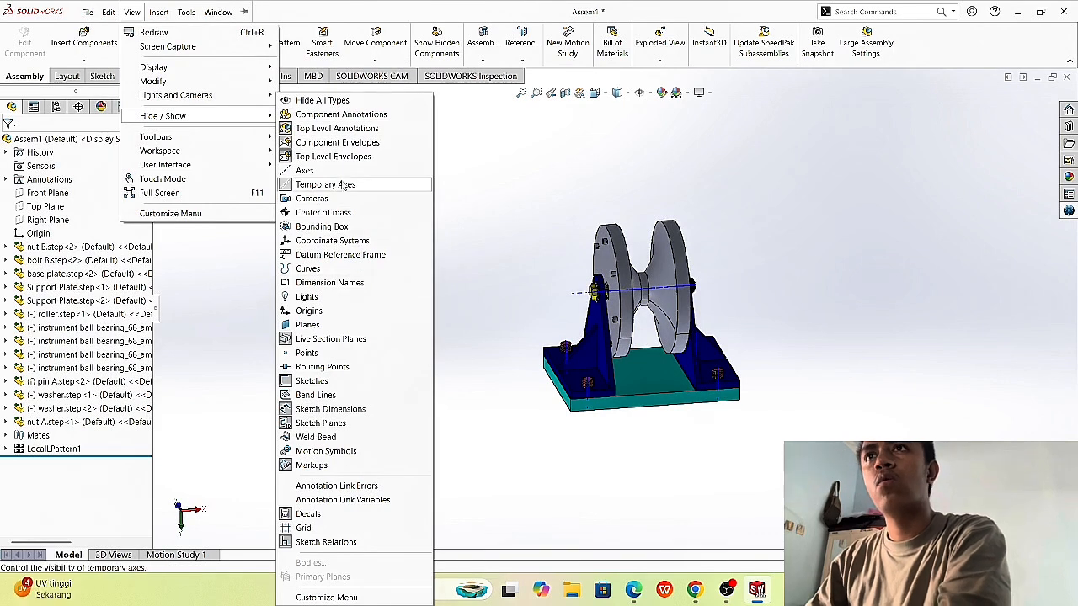
left_click(542, 203)
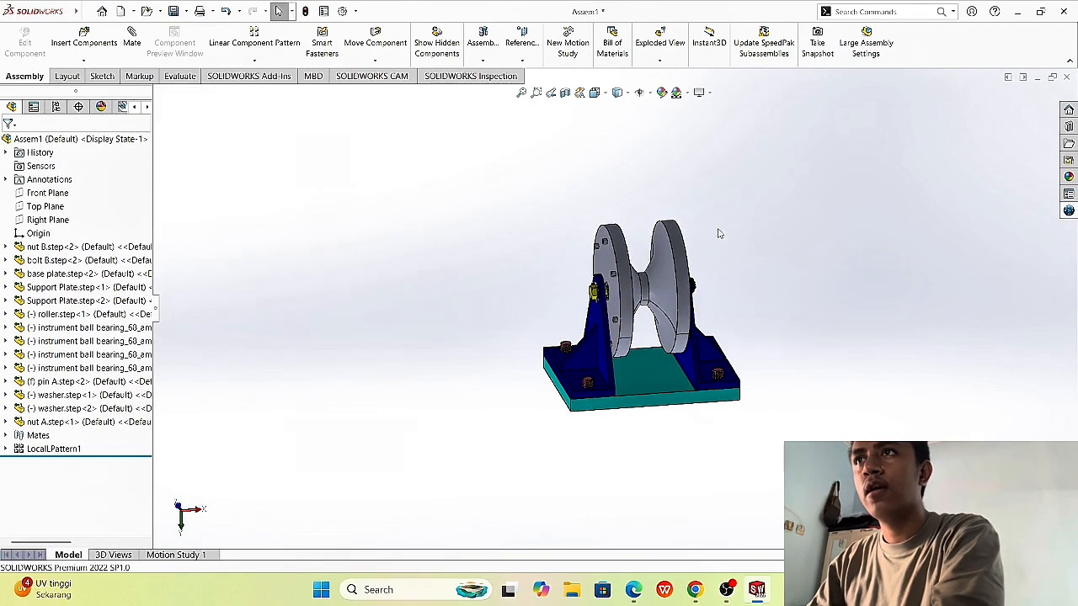
mouse_move(770, 233)
middle_mouse_down()
mouse_move(757, 258)
mouse_move(732, 252)
mouse_move(760, 242)
middle_mouse_up()
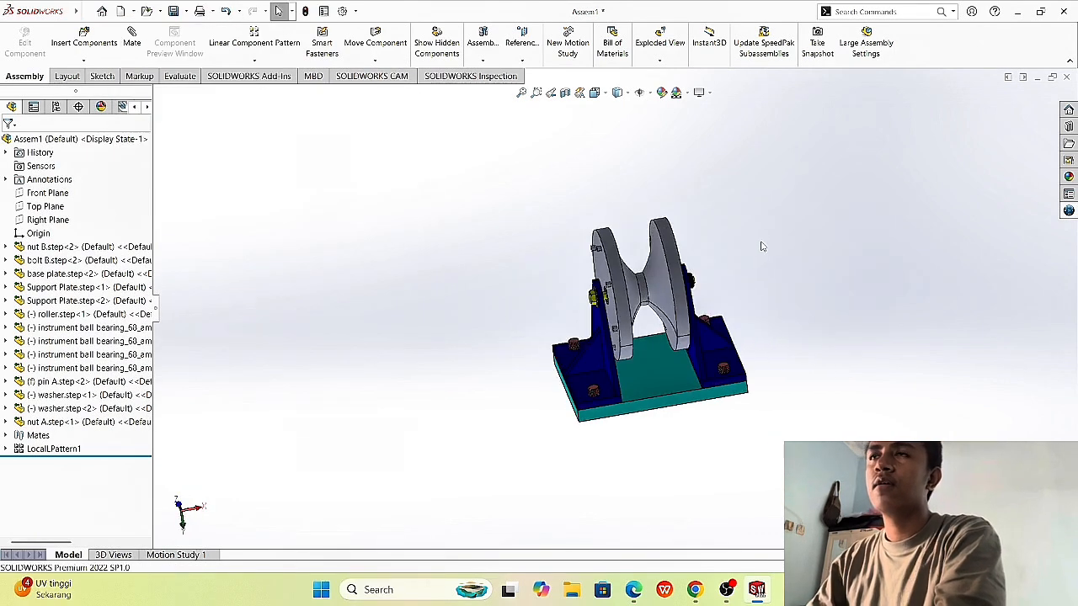